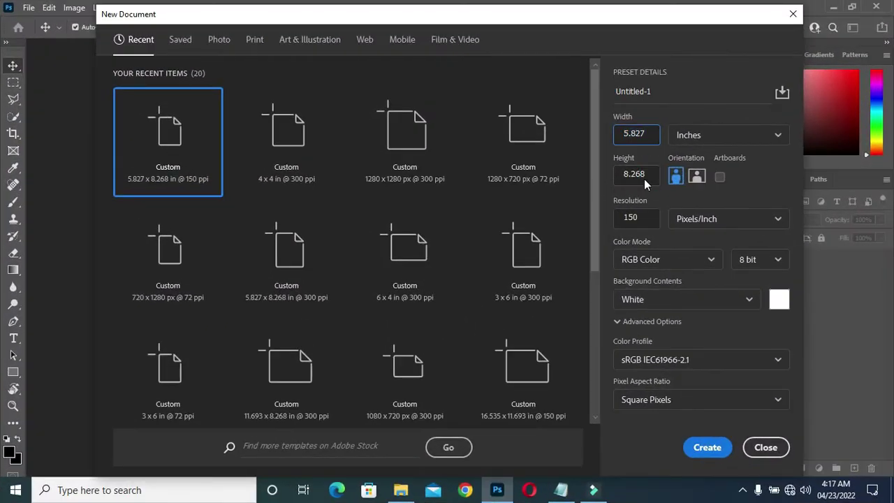
Create the white 5.827 × 8.268 in, 150 ppi portrait document and zoom in slightly
{"action": "left_click", "coordinate": [654, 176]}
{"action": "left_click", "coordinate": [709, 449]}
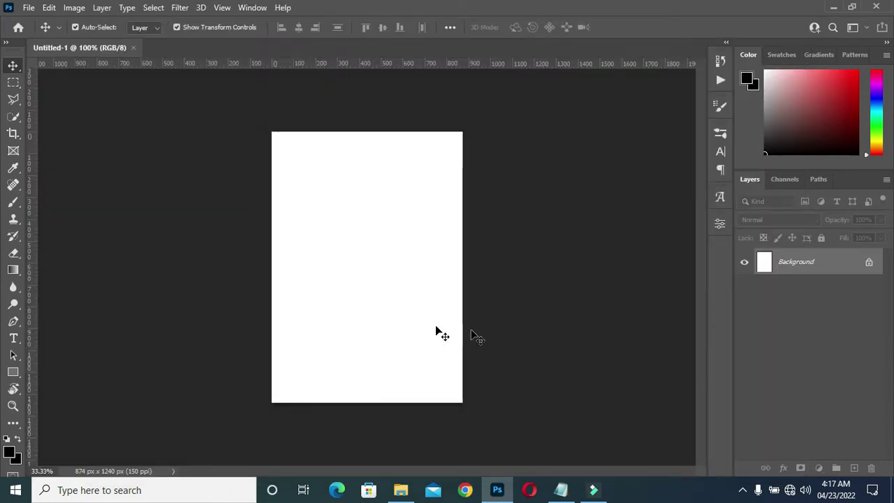
{"action": "key", "text": "ctrl+plus"}
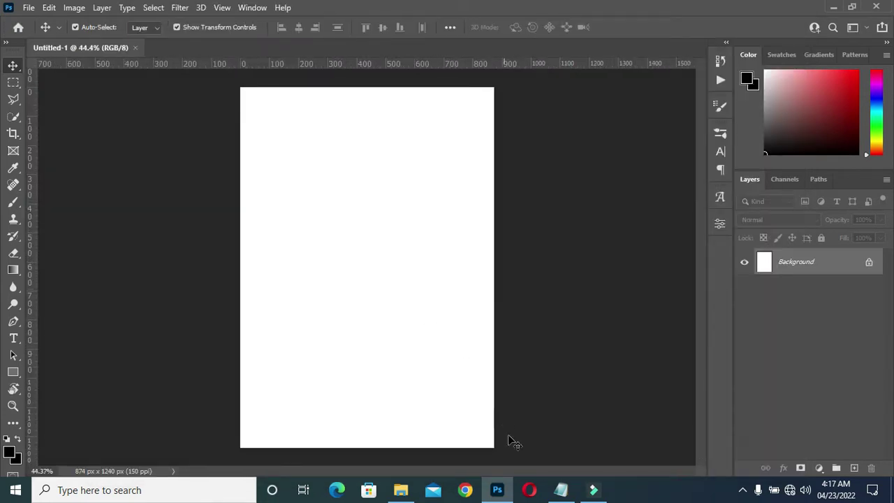
{"action": "left_click", "coordinate": [561, 490]}
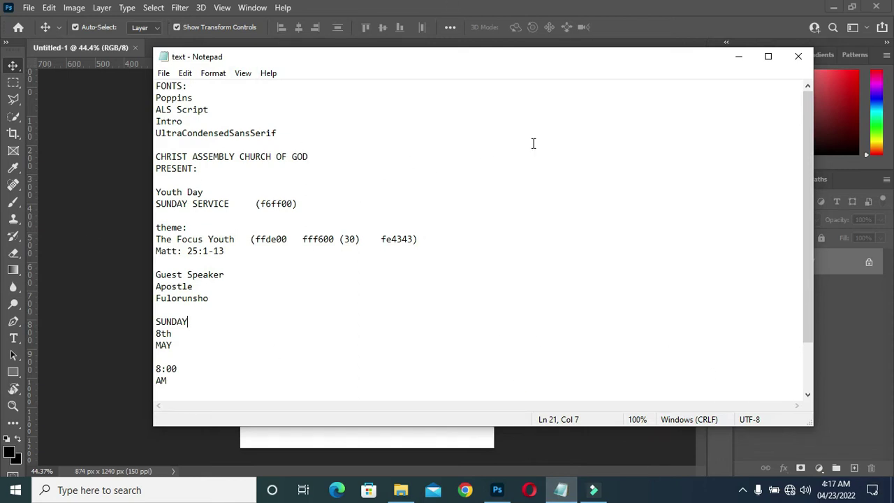
{"action": "left_click", "coordinate": [742, 56]}
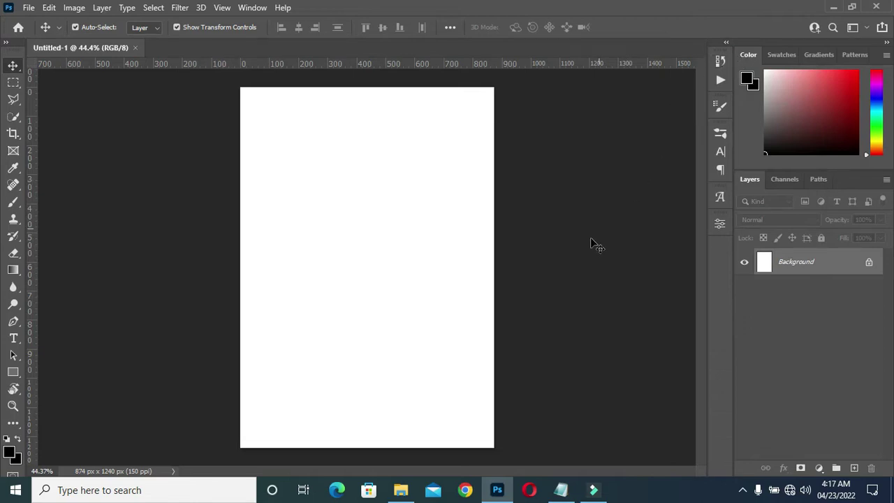
Place the purple watercolour image and stretch it to cover the whole canvas
{"action": "left_click", "coordinate": [400, 490]}
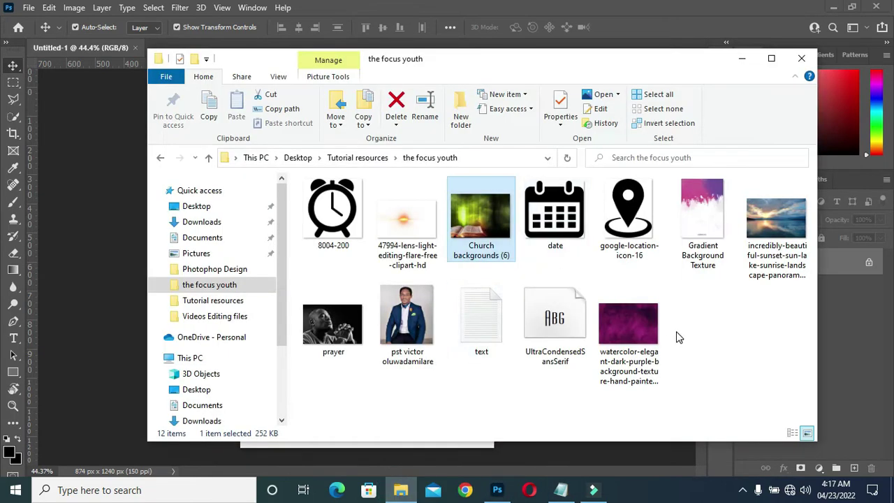
{"action": "left_click", "coordinate": [647, 338]}
{"action": "left_click_drag", "start_coordinate": [646, 338], "coordinate": [119, 321]}
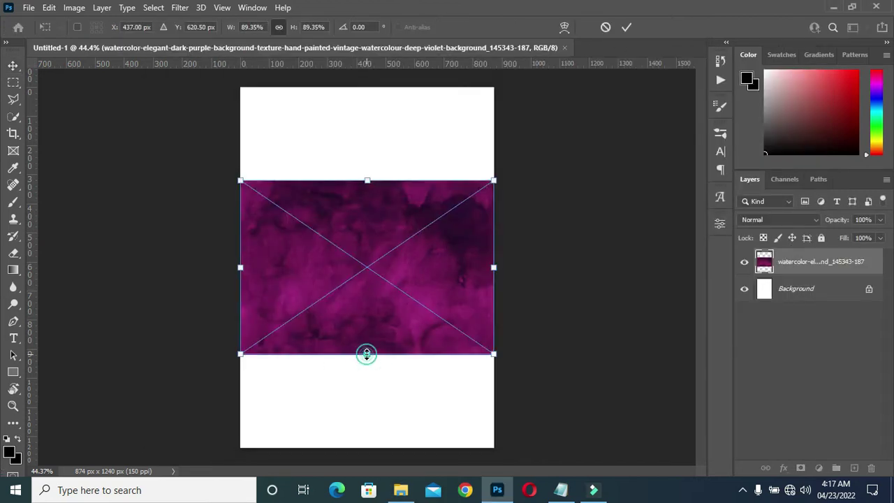
{"action": "left_click_drag", "start_coordinate": [367, 355], "coordinate": [367, 480]}
{"action": "left_click_drag", "start_coordinate": [364, 179], "coordinate": [368, 54]}
{"action": "left_click", "coordinate": [624, 28]}
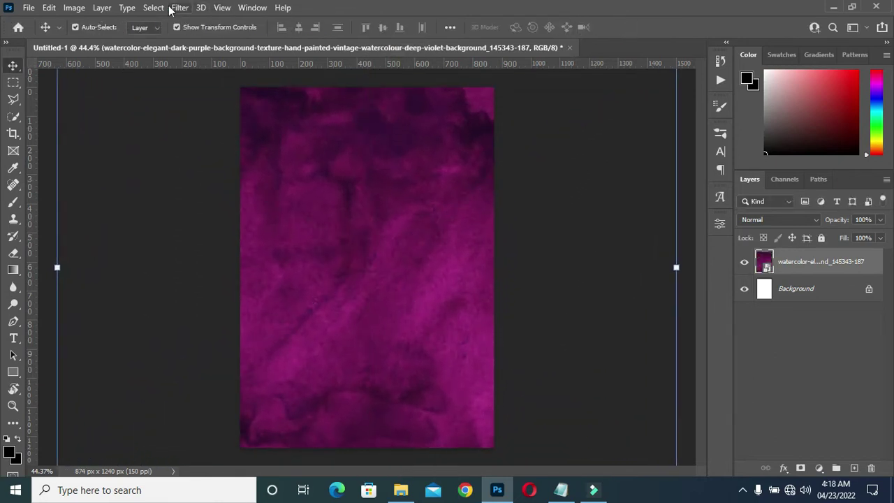
Apply a 16.6-pixel Gaussian Blur to the watercolour background
{"action": "left_click", "coordinate": [179, 8]}
{"action": "left_click", "coordinate": [366, 226]}
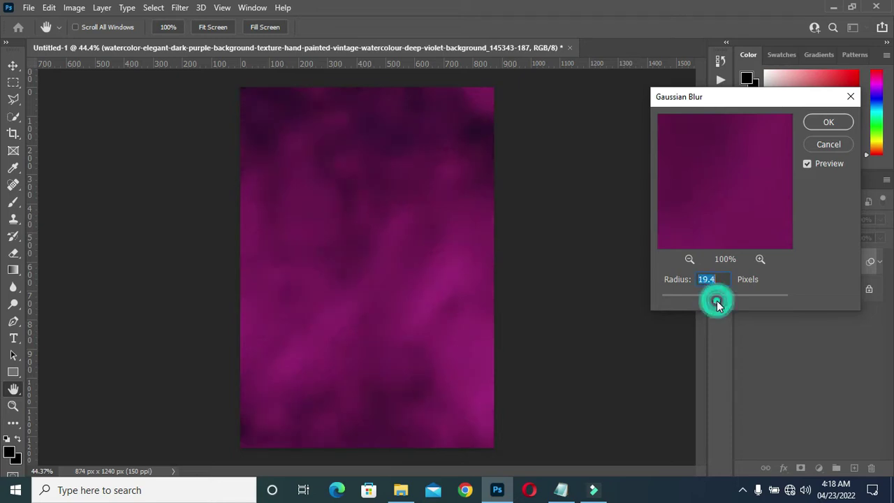
{"action": "left_click", "coordinate": [829, 121]}
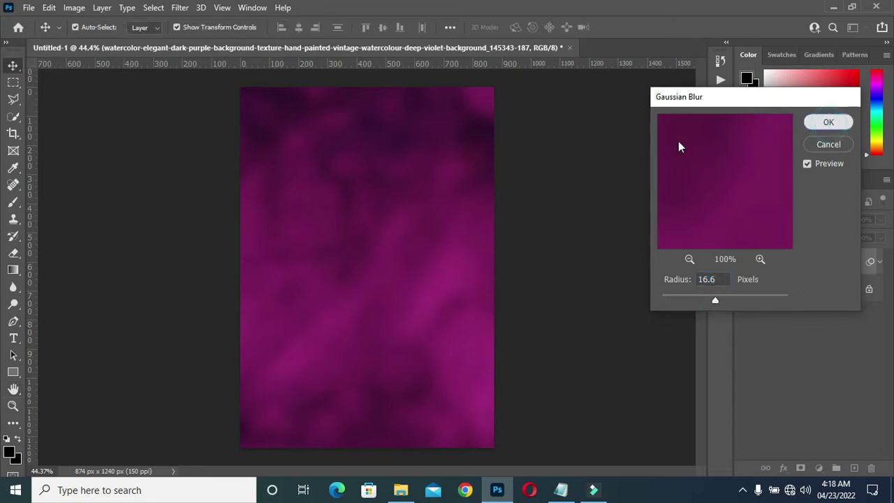
{"action": "left_click", "coordinate": [400, 490]}
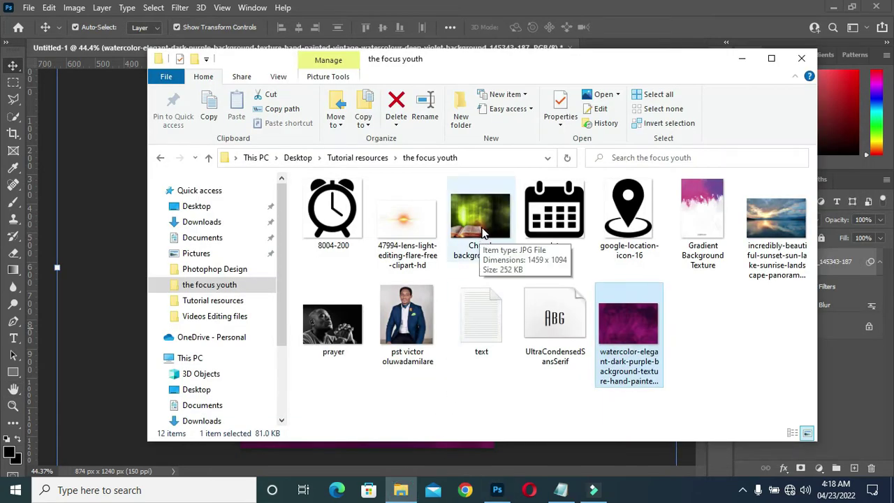
Place prayer.jpg enlarged across the top of the canvas with Soft Light blending
{"action": "left_click", "coordinate": [343, 325]}
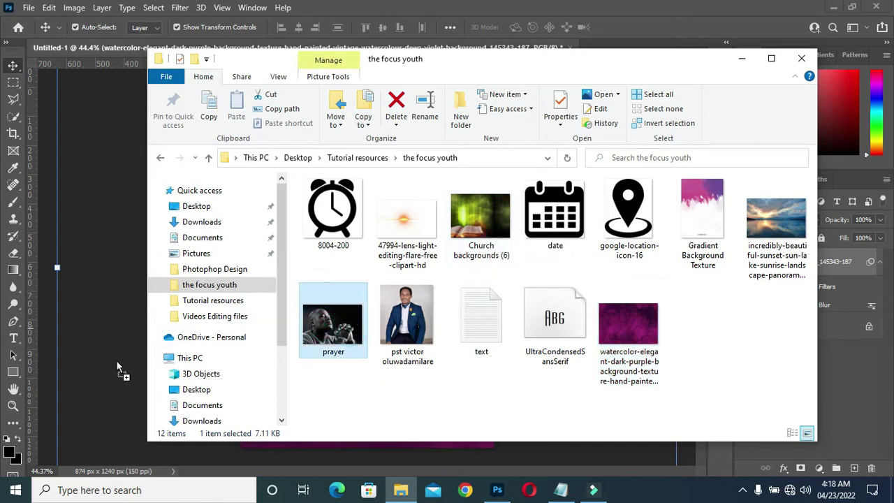
{"action": "left_click", "coordinate": [117, 361]}
{"action": "mouse_move", "coordinate": [292, 259]}
{"action": "left_mouse_down"}
{"action": "mouse_move", "coordinate": [312, 246]}
{"action": "mouse_move", "coordinate": [276, 106]}
{"action": "left_mouse_up"}
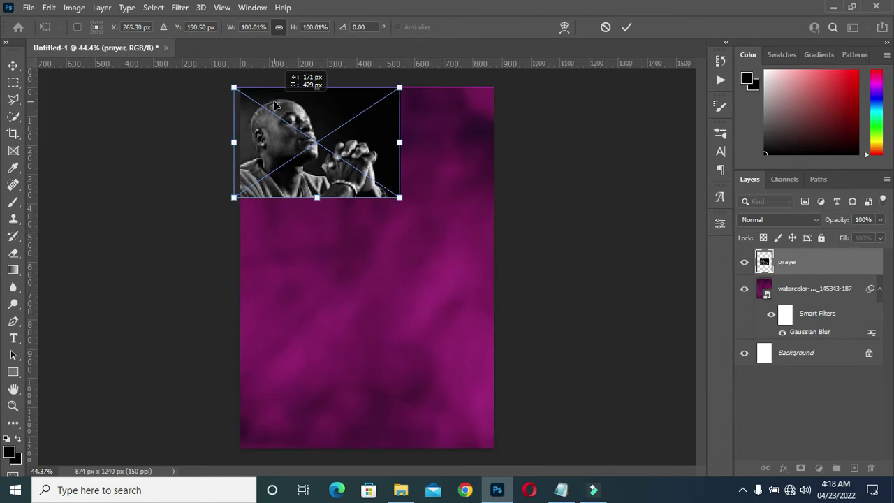
{"action": "left_click_drag", "start_coordinate": [399, 198], "coordinate": [451, 257]}
{"action": "left_click", "coordinate": [626, 27]}
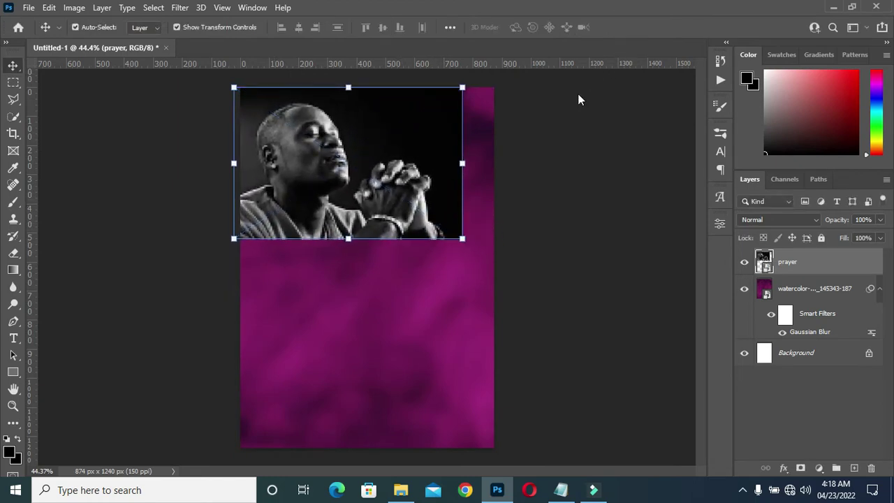
{"action": "left_click", "coordinate": [797, 220]}
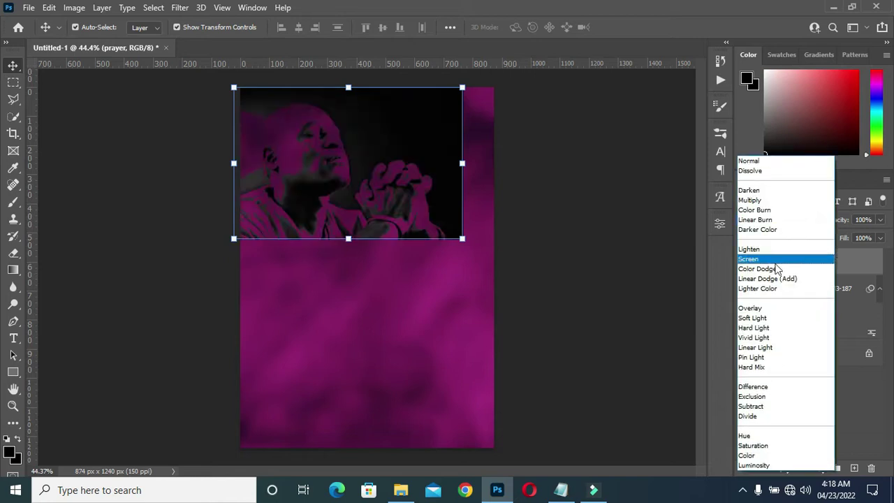
{"action": "left_click", "coordinate": [765, 319]}
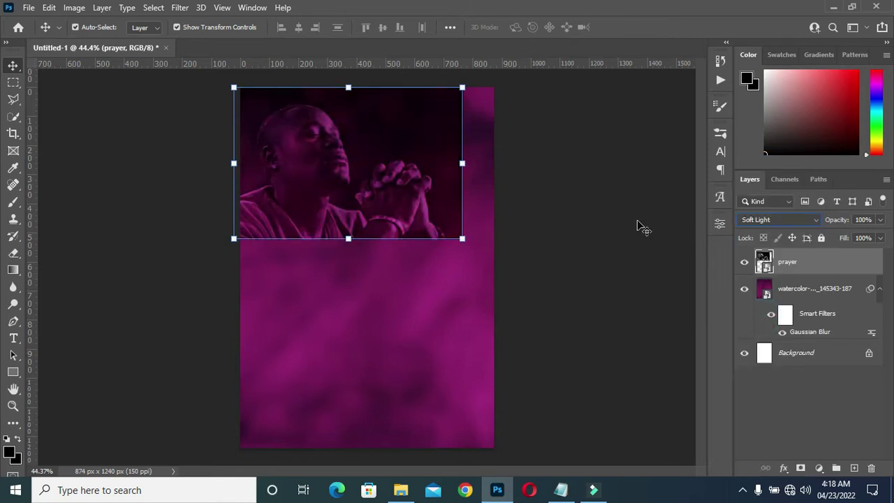
Mask the prayer photo and brush away its lower and right edges into the purple
{"action": "left_click", "coordinate": [564, 168]}
{"action": "scroll", "coordinate": [413, 124], "scroll_direction": "up", "scroll_amount": 2}
{"action": "scroll", "coordinate": [408, 133], "scroll_direction": "down", "scroll_amount": 1}
{"action": "left_click", "coordinate": [398, 127]}
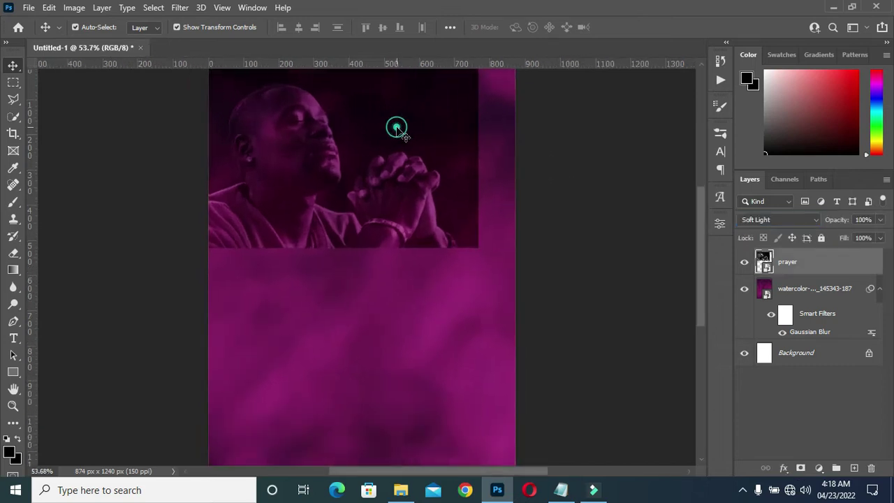
{"action": "left_click", "coordinate": [798, 466]}
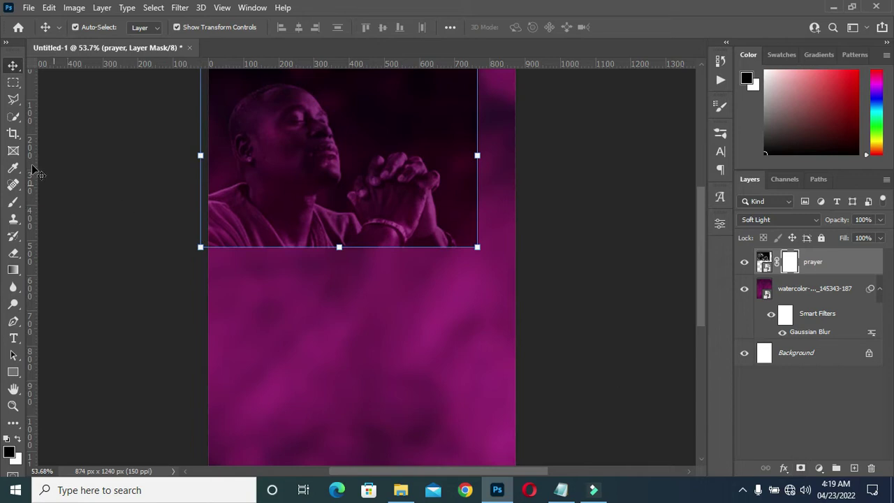
{"action": "left_click", "coordinate": [13, 203]}
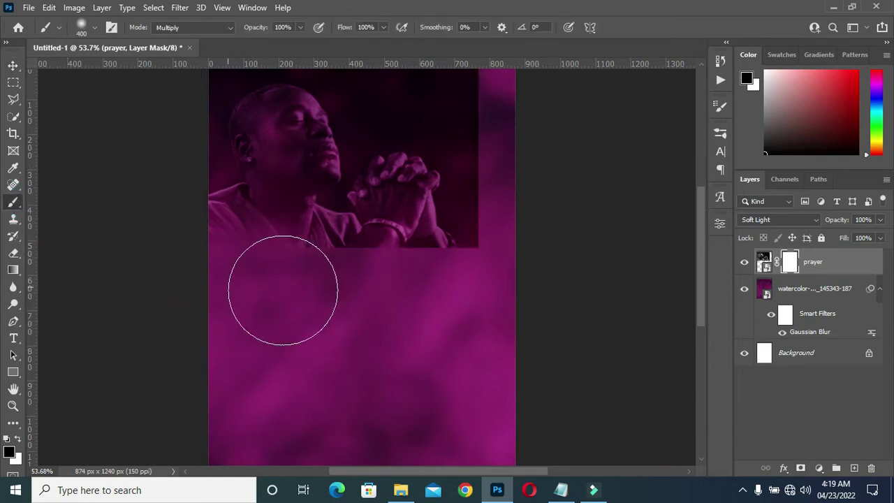
{"action": "left_click_drag", "start_coordinate": [323, 289], "coordinate": [471, 296]}
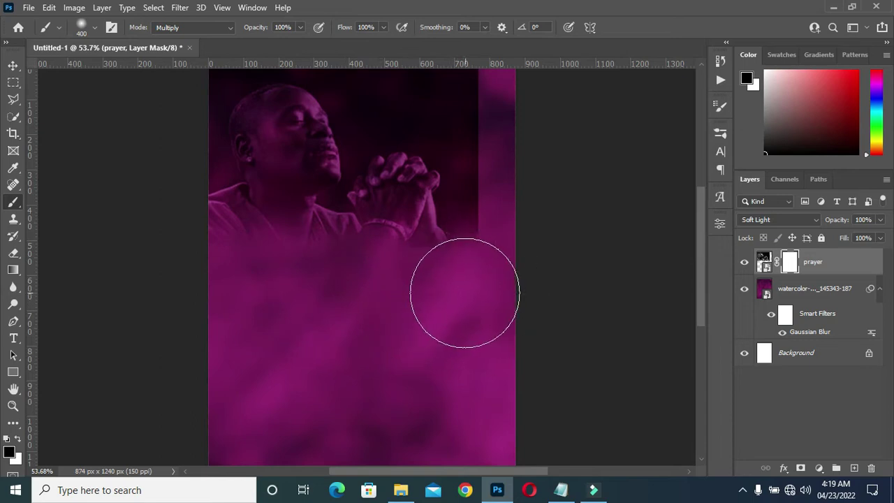
{"action": "left_click_drag", "start_coordinate": [393, 297], "coordinate": [506, 77]}
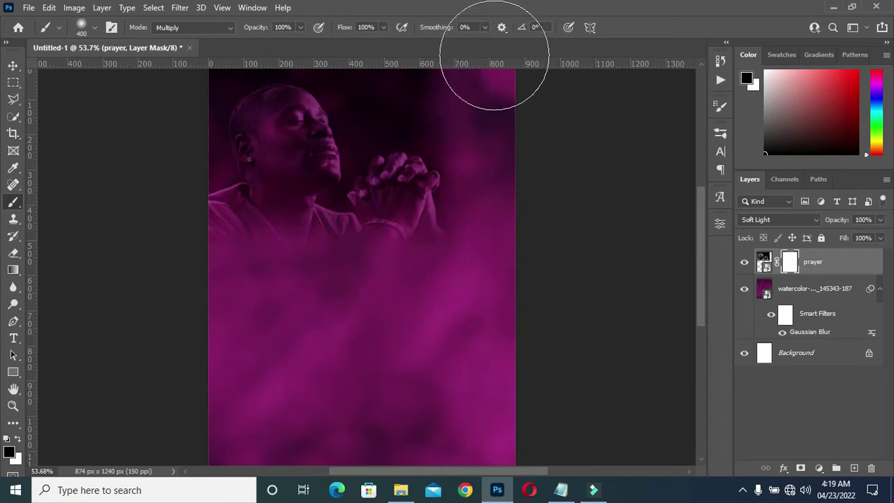
Lower the prayer photo layer's opacity to about 40%
{"action": "left_click", "coordinate": [14, 66]}
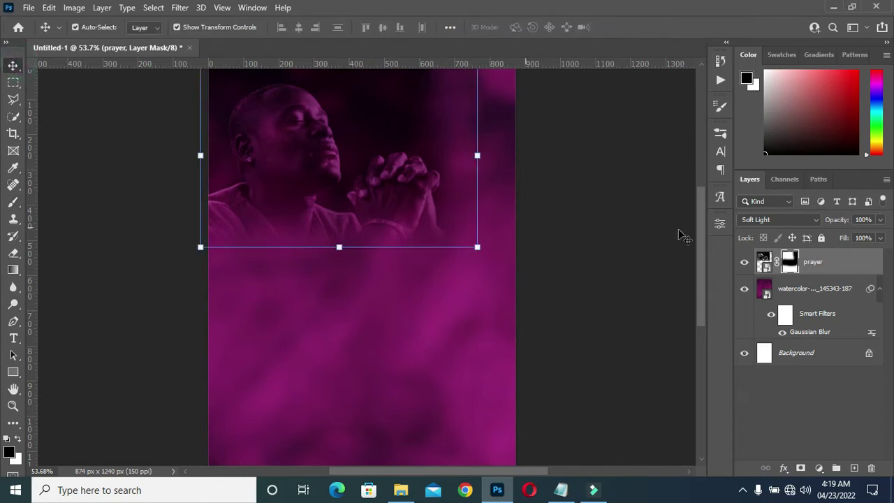
{"action": "left_click", "coordinate": [816, 263], "text": "ctrl"}
{"action": "key", "text": "alt+period"}
{"action": "left_click_drag", "start_coordinate": [839, 223], "coordinate": [805, 227]}
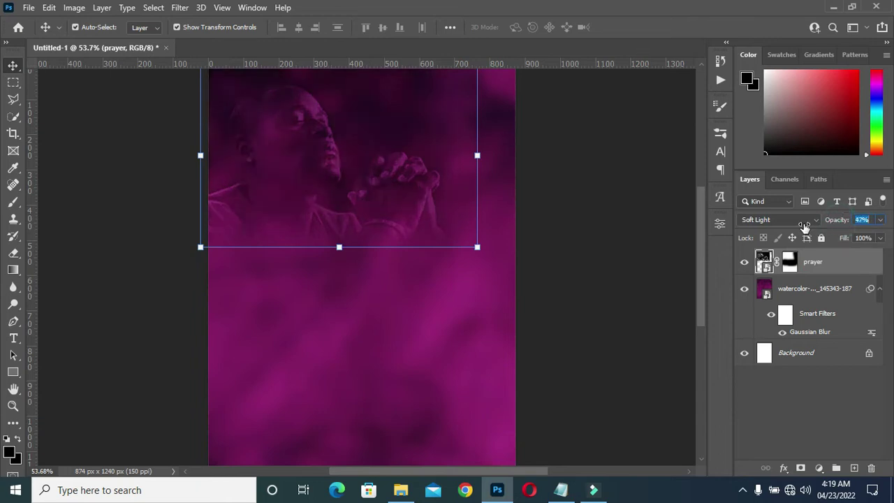
{"action": "left_click_drag", "start_coordinate": [805, 227], "coordinate": [796, 229]}
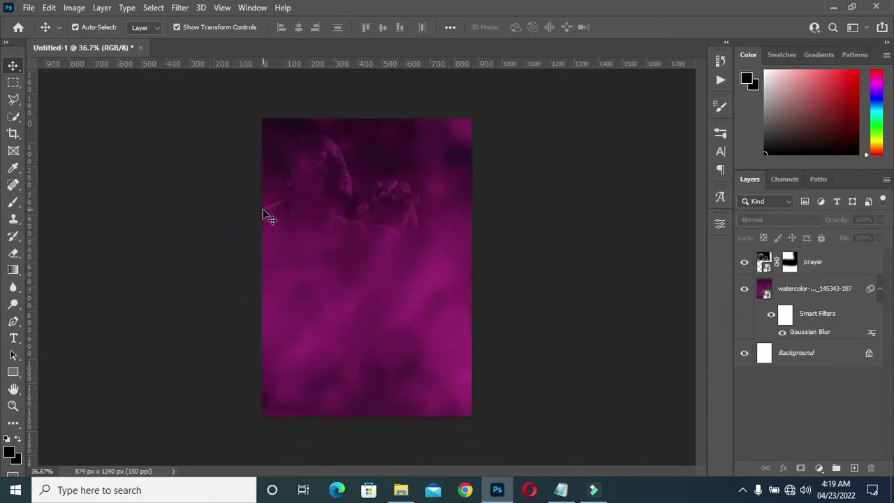
Place the Church backgrounds Bible image, shrunk and positioned at the top right
{"action": "left_click", "coordinate": [401, 489]}
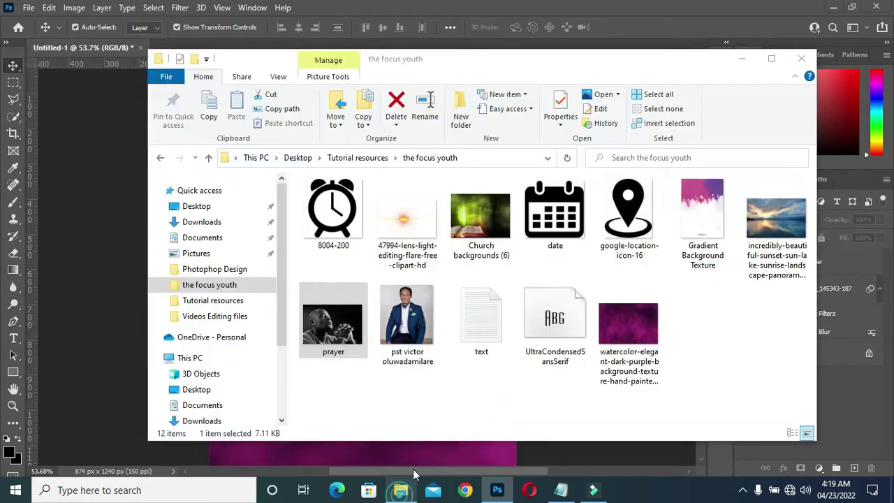
{"action": "left_click_drag", "start_coordinate": [489, 246], "coordinate": [372, 231]}
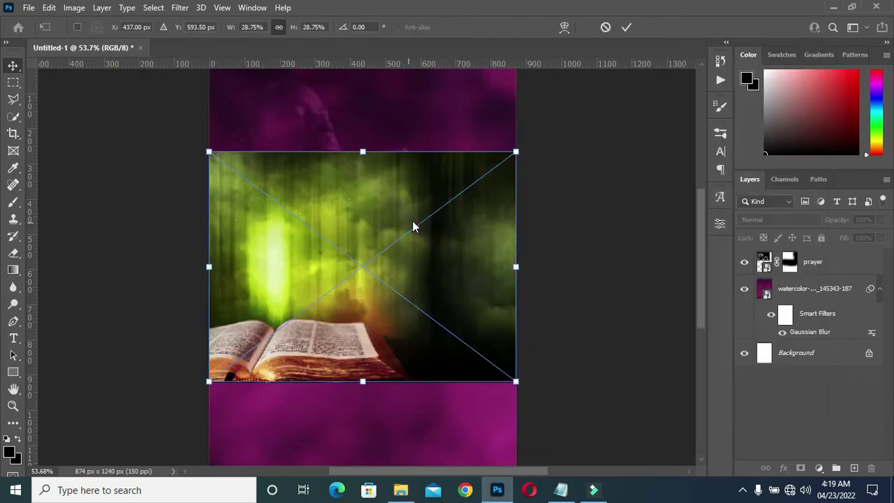
{"action": "mouse_move", "coordinate": [331, 284]}
{"action": "left_mouse_down"}
{"action": "mouse_move", "coordinate": [418, 177]}
{"action": "mouse_move", "coordinate": [406, 180]}
{"action": "left_mouse_up"}
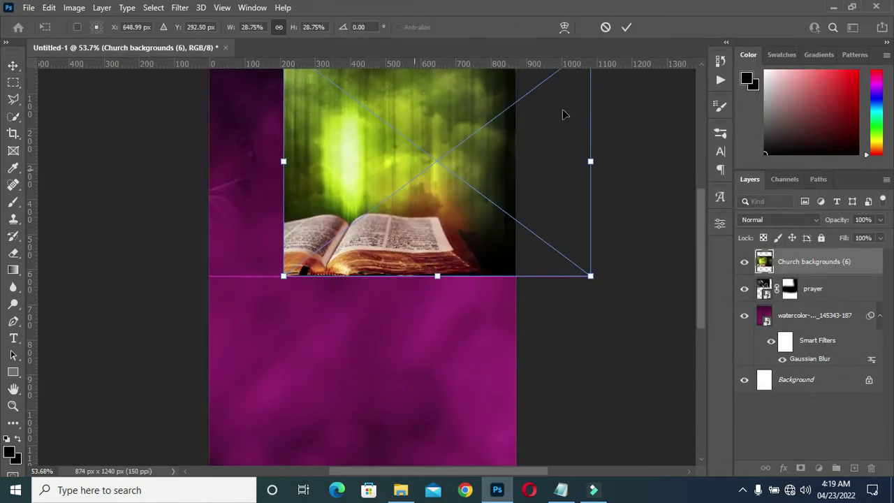
{"action": "left_click", "coordinate": [627, 27]}
{"action": "left_click_drag", "start_coordinate": [445, 160], "coordinate": [363, 217]}
{"action": "mouse_move", "coordinate": [354, 336]}
{"action": "left_mouse_down"}
{"action": "mouse_move", "coordinate": [355, 275]}
{"action": "mouse_move", "coordinate": [354, 297]}
{"action": "left_mouse_up"}
{"action": "left_click_drag", "start_coordinate": [386, 228], "coordinate": [428, 197]}
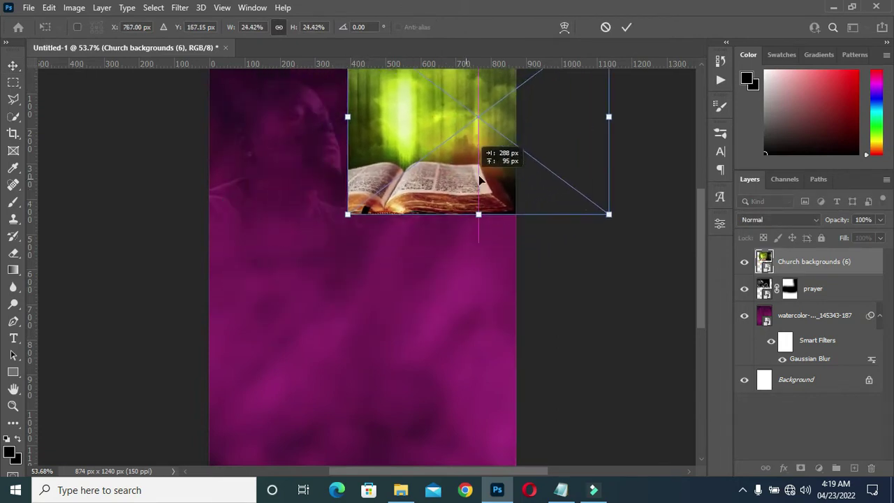
{"action": "left_click_drag", "start_coordinate": [429, 197], "coordinate": [471, 183]}
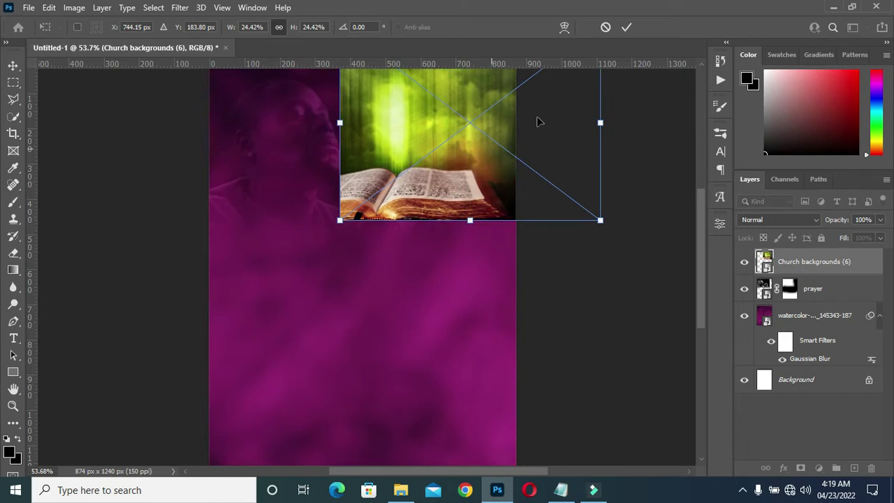
{"action": "left_click", "coordinate": [632, 26]}
Set the Bible image layer's blend mode to Soft Light
{"action": "left_click", "coordinate": [778, 219]}
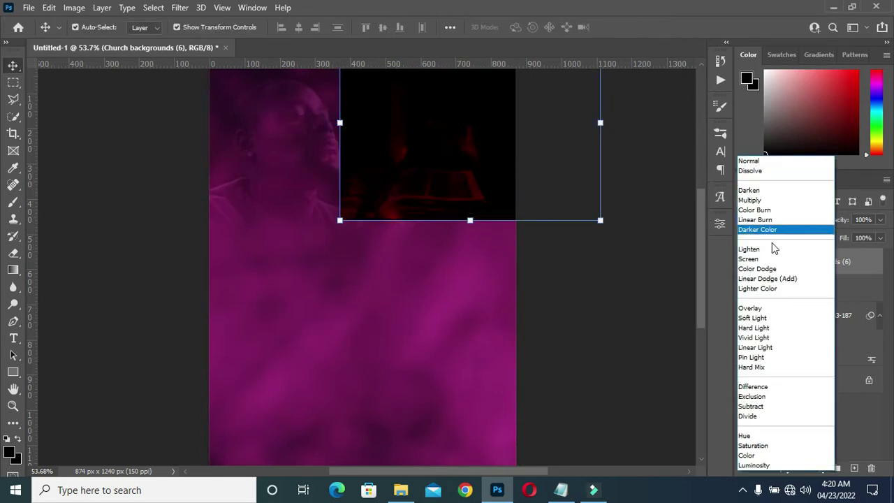
{"action": "left_click", "coordinate": [763, 319]}
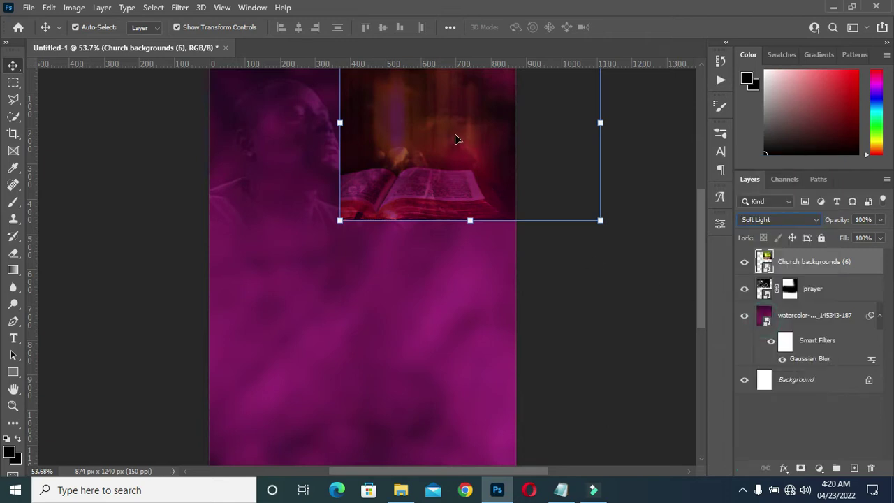
{"action": "left_click", "coordinate": [565, 298]}
{"action": "scroll", "coordinate": [471, 176], "scroll_direction": "down", "scroll_amount": 2}
{"action": "scroll", "coordinate": [435, 86], "scroll_direction": "up", "scroll_amount": 2}
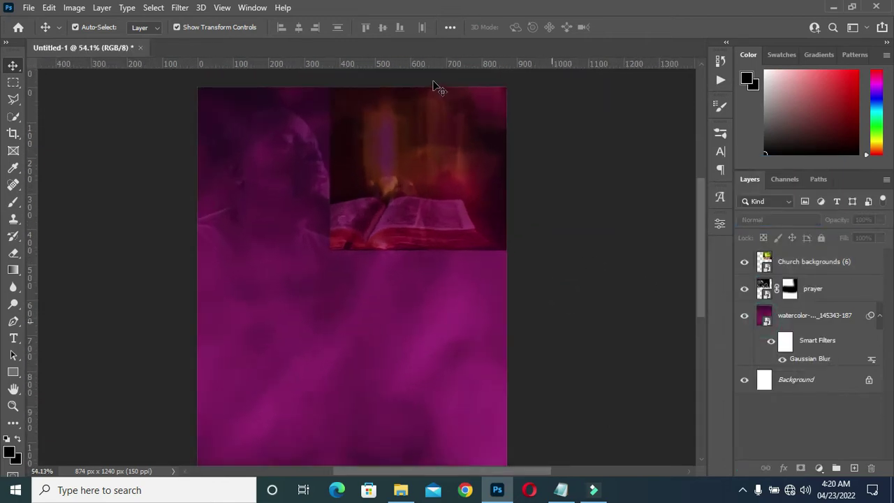
Mask the Church backgrounds layer and brush away its lower and left edges
{"action": "scroll", "coordinate": [470, 79], "scroll_direction": "up", "scroll_amount": 2}
{"action": "scroll", "coordinate": [471, 79], "scroll_direction": "up", "scroll_amount": 2}
{"action": "left_click", "coordinate": [351, 323]}
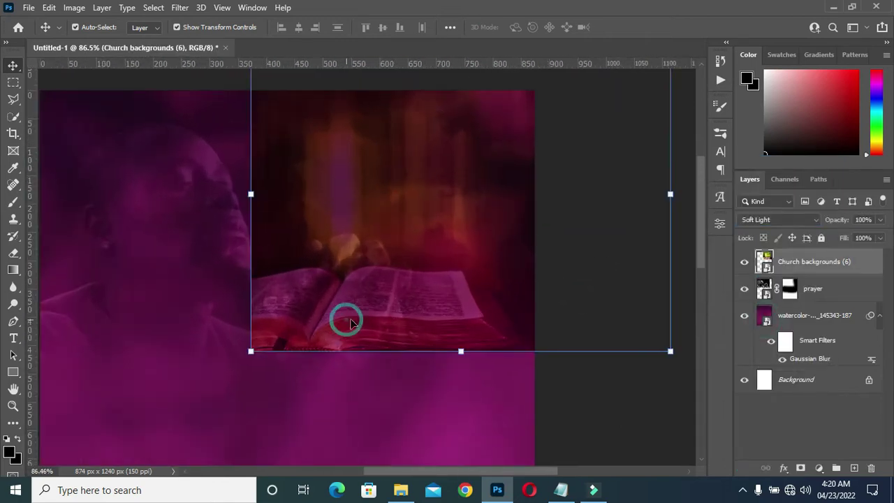
{"action": "left_click", "coordinate": [801, 468]}
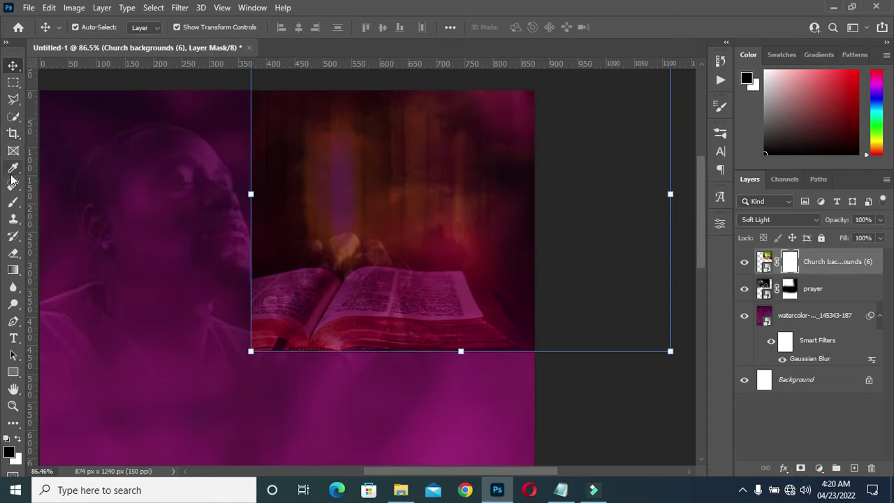
{"action": "left_click", "coordinate": [13, 201]}
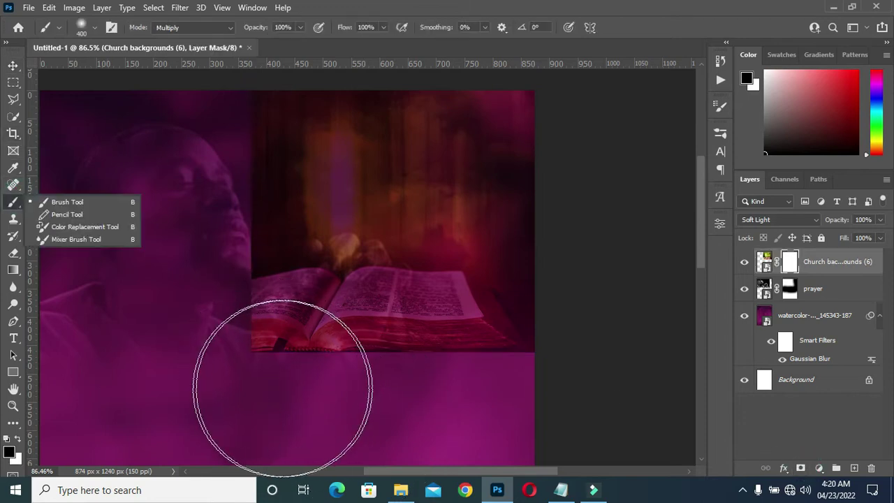
{"action": "left_click", "coordinate": [259, 409]}
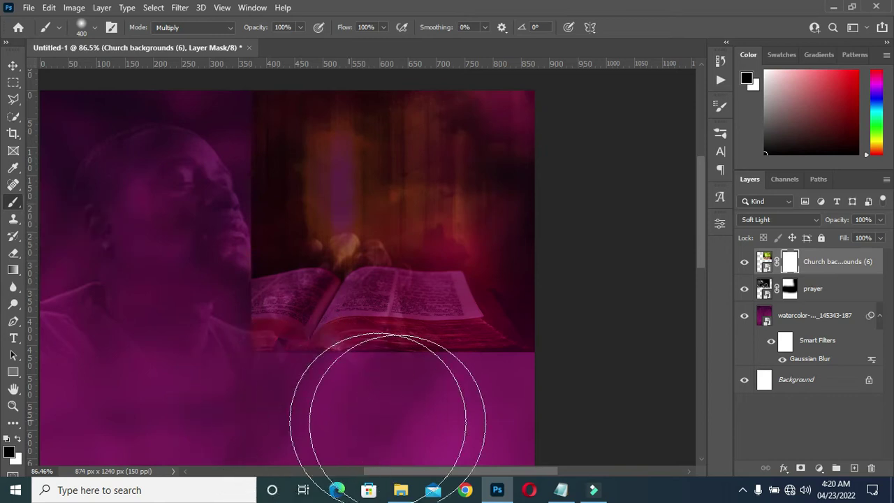
{"action": "left_click_drag", "start_coordinate": [538, 417], "coordinate": [433, 355]}
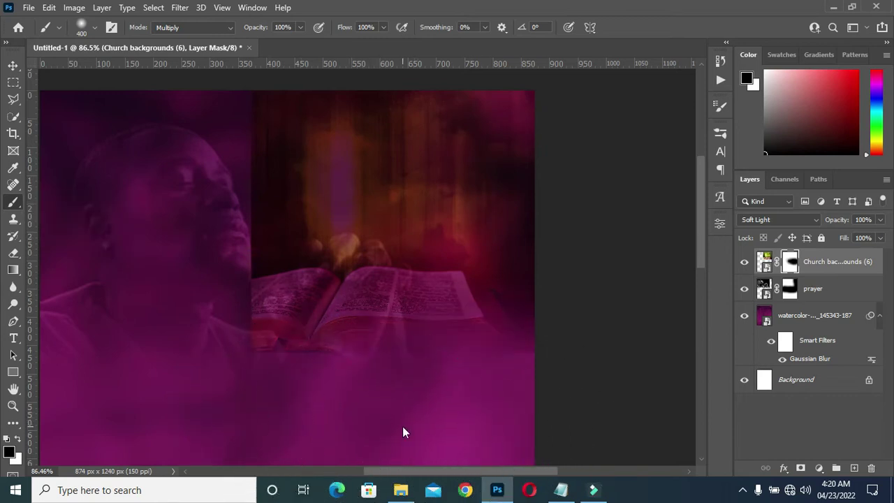
{"action": "key", "text": "bracketleft"}
{"action": "key", "text": "bracketleft"}
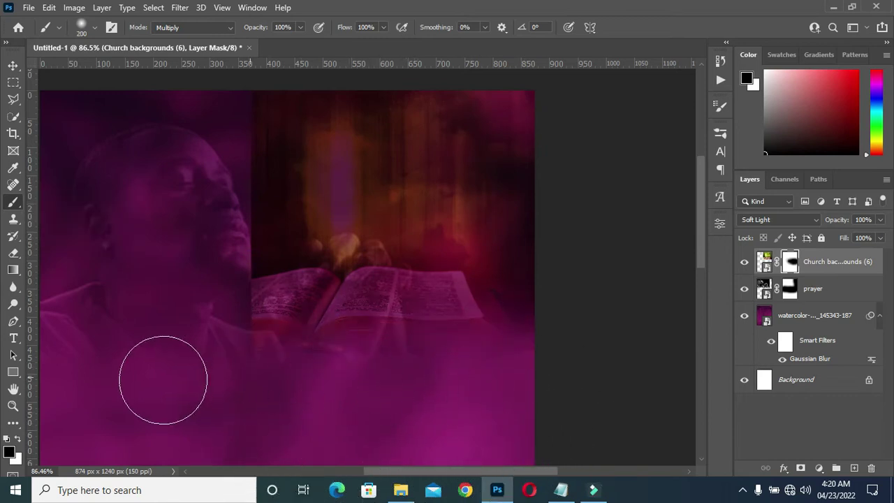
{"action": "mouse_move", "coordinate": [261, 382]}
{"action": "left_mouse_down"}
{"action": "mouse_move", "coordinate": [217, 196]}
{"action": "mouse_move", "coordinate": [213, 313]}
{"action": "mouse_move", "coordinate": [366, 204]}
{"action": "mouse_move", "coordinate": [318, 232]}
{"action": "left_mouse_up"}
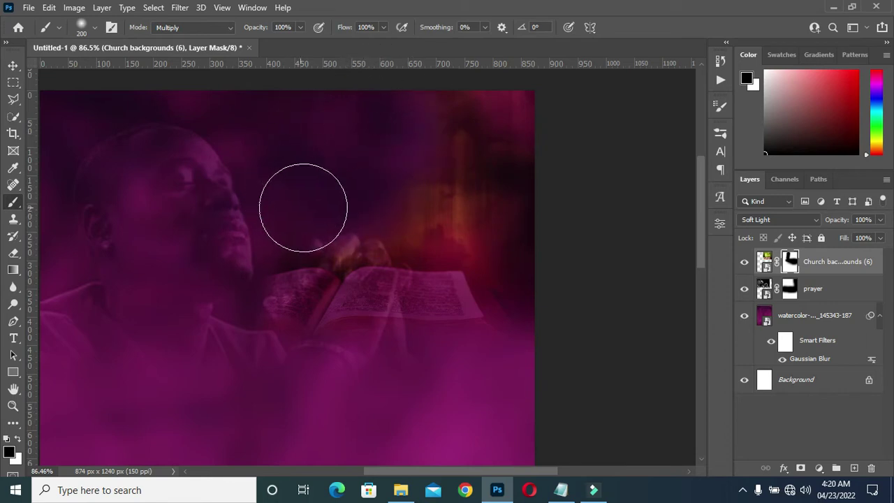
{"action": "key", "text": "ctrl+0"}
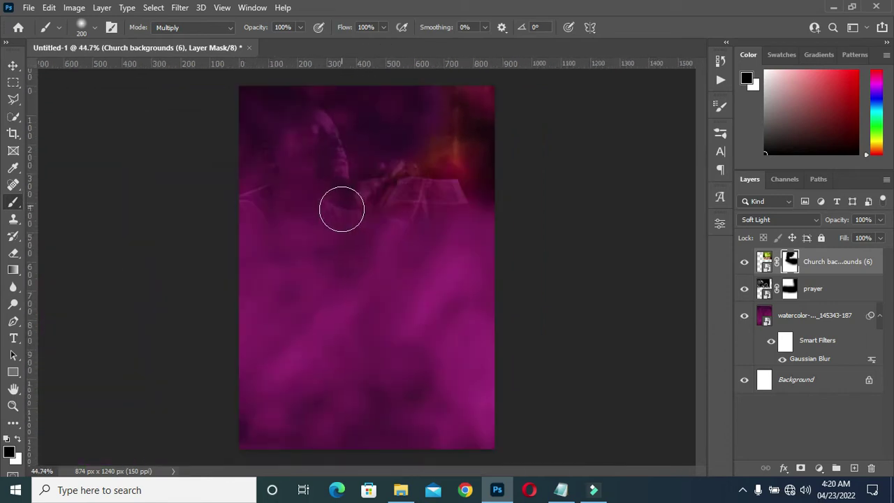
Lower the Church backgrounds layer's opacity to 77%
{"action": "left_click", "coordinate": [13, 64]}
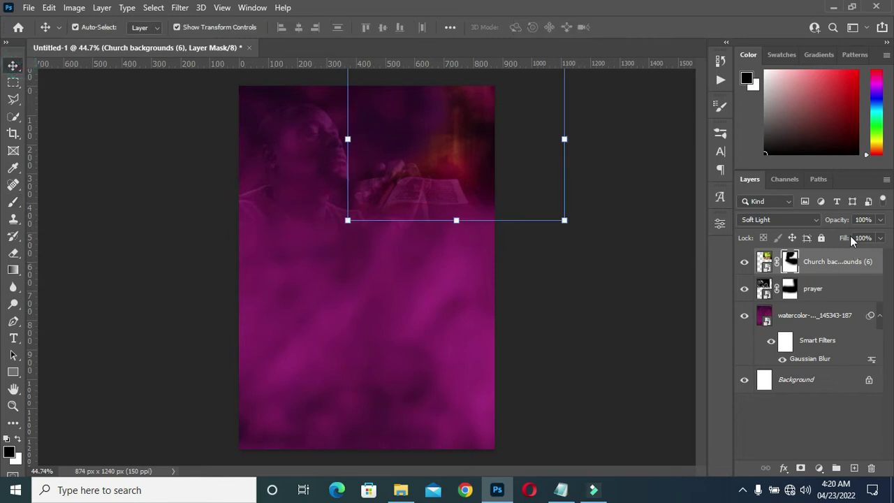
{"action": "left_click", "coordinate": [608, 224]}
{"action": "left_click", "coordinate": [406, 155]}
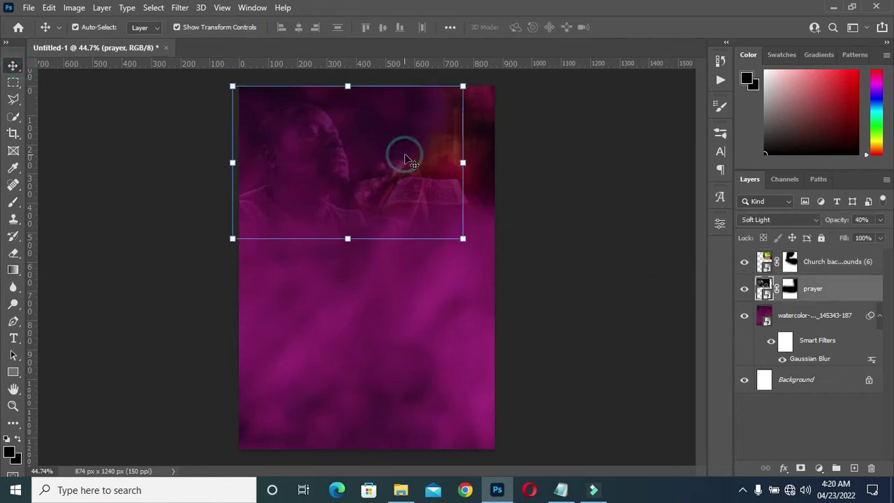
{"action": "left_click", "coordinate": [489, 172]}
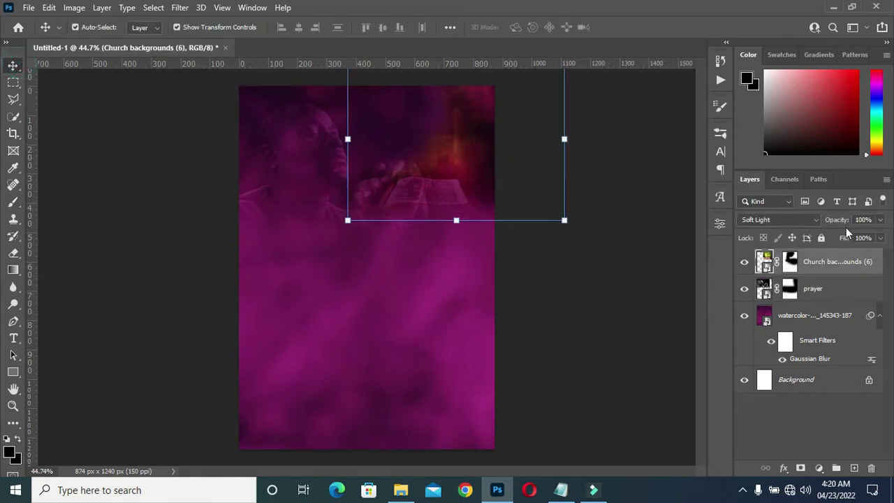
{"action": "left_click_drag", "start_coordinate": [843, 219], "coordinate": [833, 221]}
{"action": "left_click", "coordinate": [664, 241]}
Nudge the Bible image slightly up and to the right
{"action": "scroll", "coordinate": [440, 206], "scroll_direction": "up", "scroll_amount": 1}
{"action": "left_click_drag", "start_coordinate": [429, 201], "coordinate": [443, 197]}
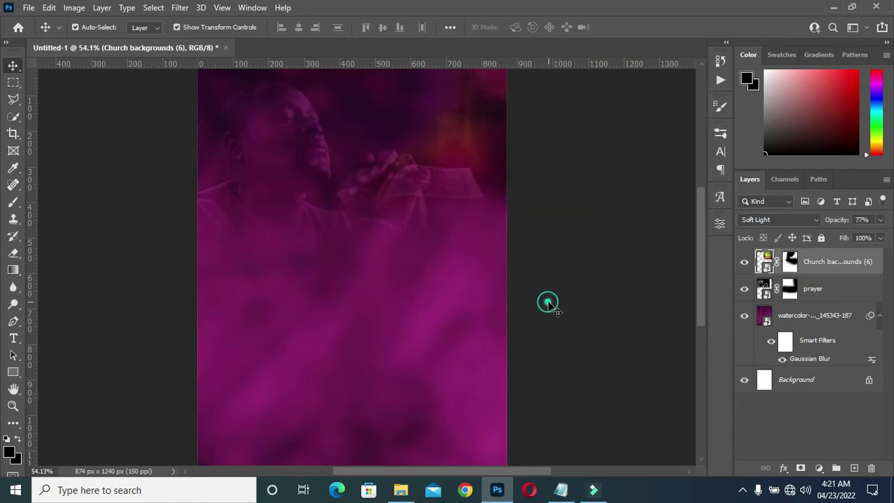
{"action": "left_click", "coordinate": [545, 305]}
{"action": "scroll", "coordinate": [413, 263], "scroll_direction": "down", "scroll_amount": 3}
{"action": "scroll", "coordinate": [388, 259], "scroll_direction": "up", "scroll_amount": 3}
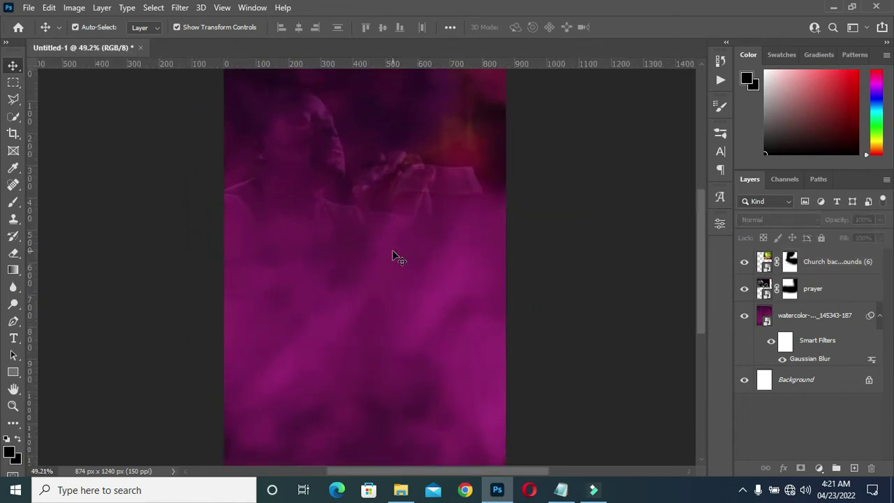
{"action": "left_click", "coordinate": [400, 490]}
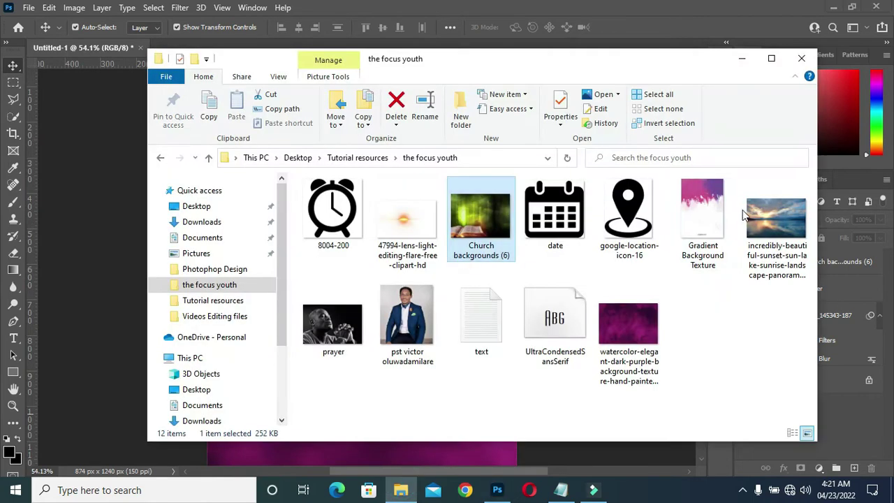
Place the sunset lake photo and enlarge it across the flyer's full middle width
{"action": "left_click", "coordinate": [776, 224]}
{"action": "left_click_drag", "start_coordinate": [207, 286], "coordinate": [124, 297]}
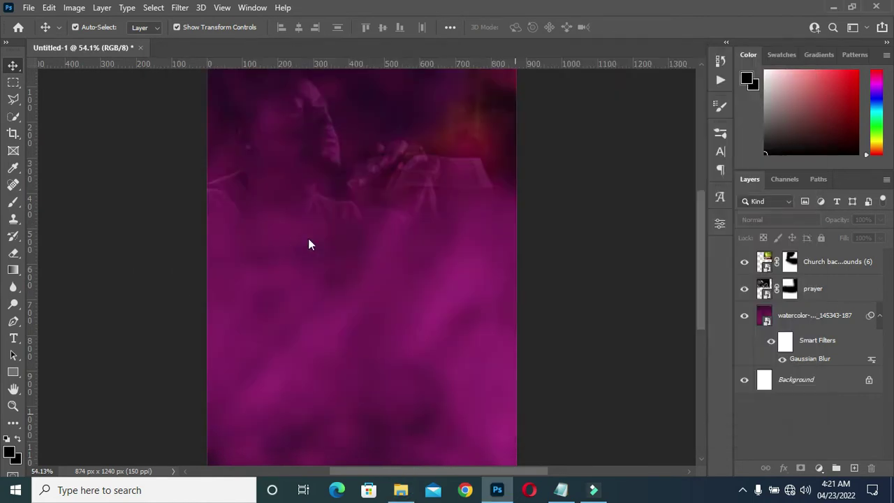
{"action": "left_click_drag", "start_coordinate": [360, 316], "coordinate": [362, 437]}
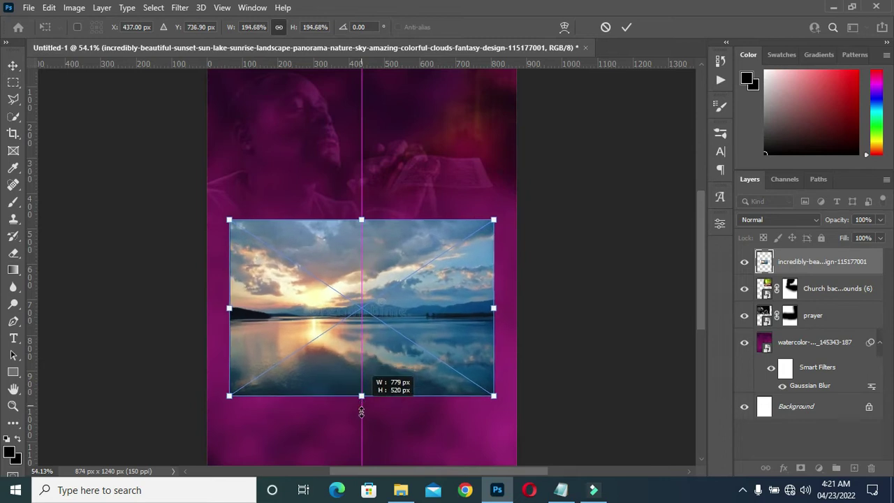
{"action": "scroll", "coordinate": [361, 261], "scroll_direction": "down", "scroll_amount": 2}
{"action": "left_click_drag", "start_coordinate": [360, 260], "coordinate": [360, 250]}
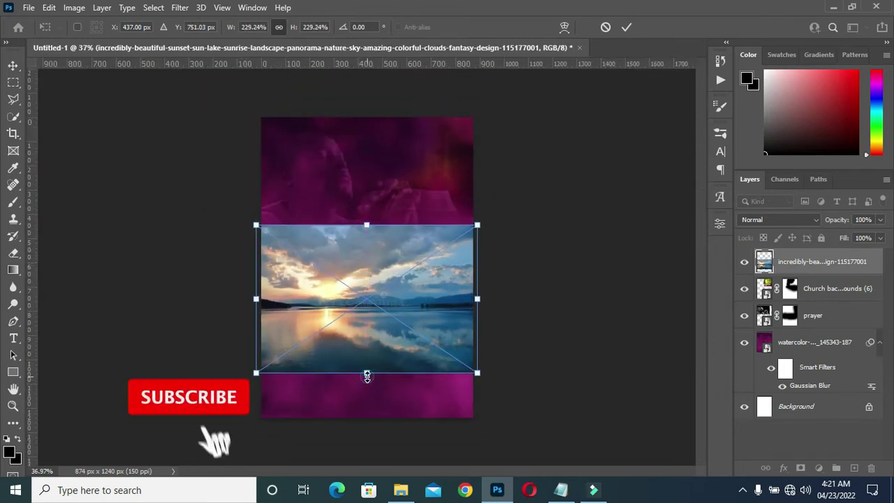
{"action": "left_click_drag", "start_coordinate": [367, 374], "coordinate": [366, 387]}
{"action": "left_click_drag", "start_coordinate": [369, 344], "coordinate": [370, 321]}
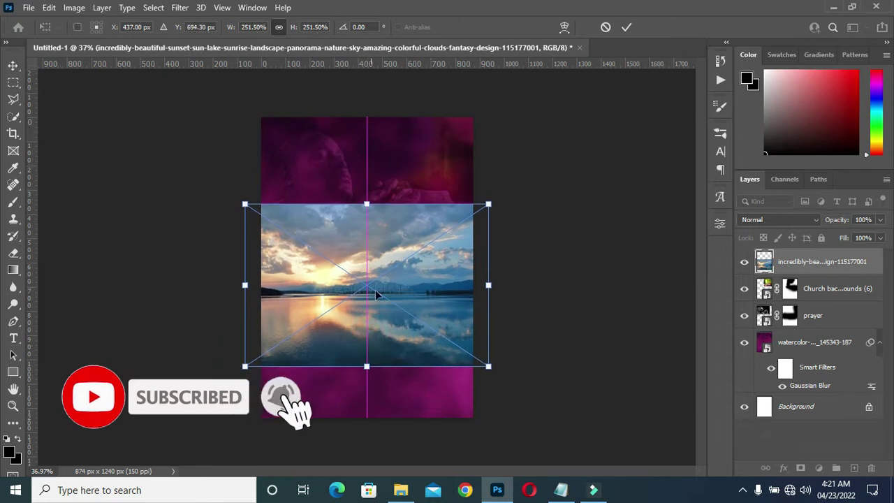
{"action": "scroll", "coordinate": [375, 290], "scroll_direction": "up", "scroll_amount": 1}
{"action": "key", "text": "Return"}
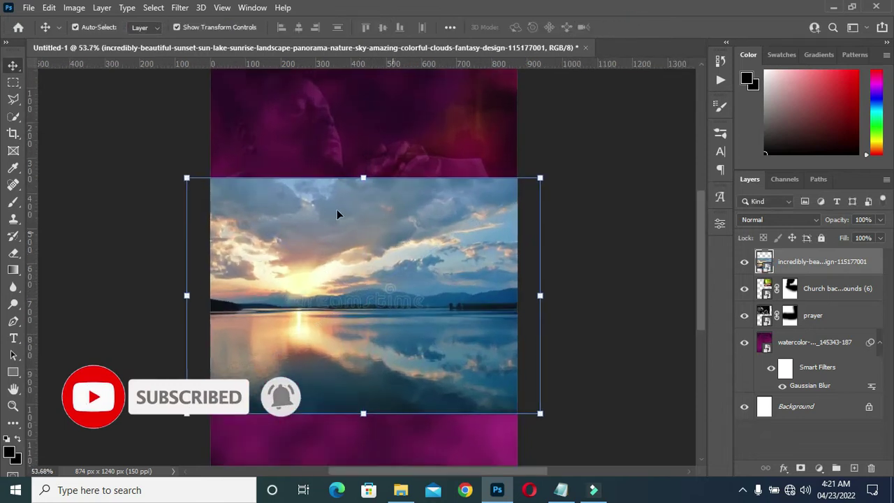
{"action": "left_click", "coordinate": [178, 8]}
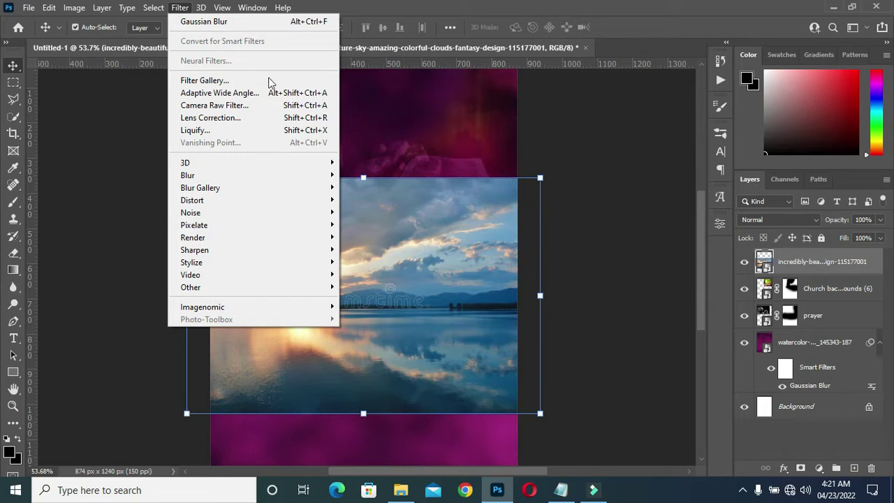
Rasterize the sunset layer and desaturate it to black and white
{"action": "right_click", "coordinate": [834, 251]}
{"action": "left_click", "coordinate": [690, 253]}
{"action": "key", "text": "ctrl"}
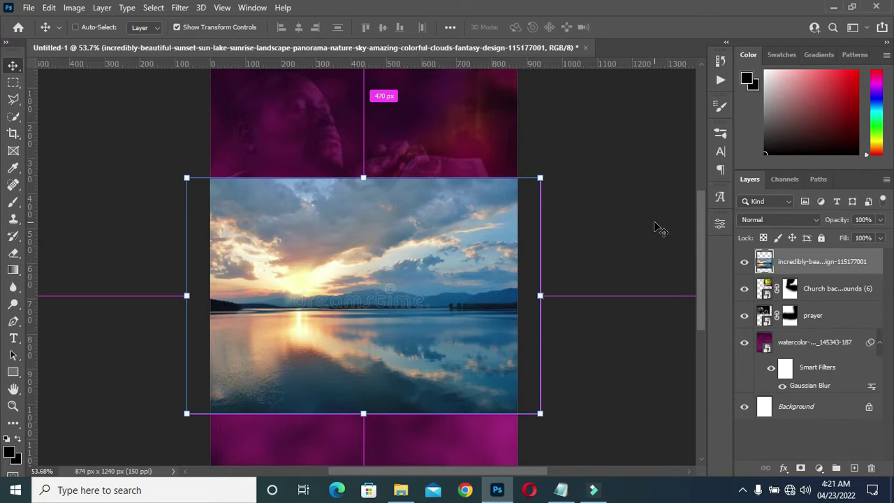
{"action": "key", "text": "ctrl+shift+u"}
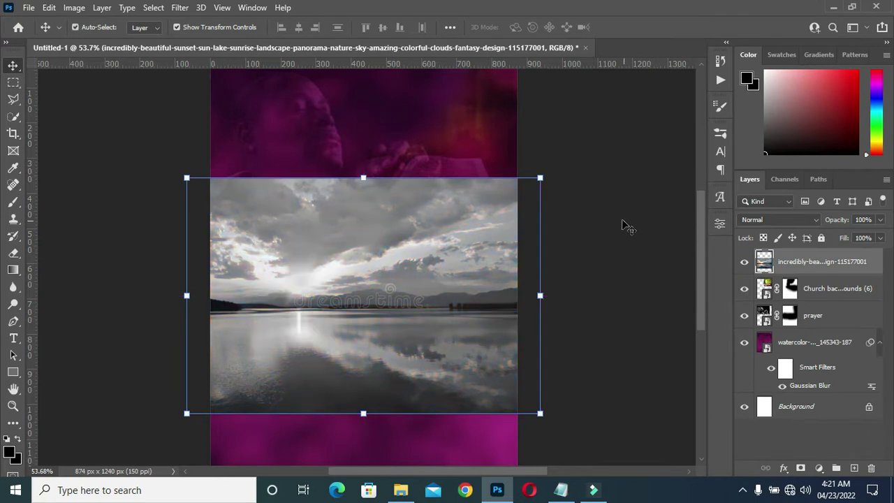
Apply an 8.6-pixel Gaussian Blur to the sunset photo
{"action": "left_click", "coordinate": [179, 7]}
{"action": "mouse_move", "coordinate": [187, 175]}
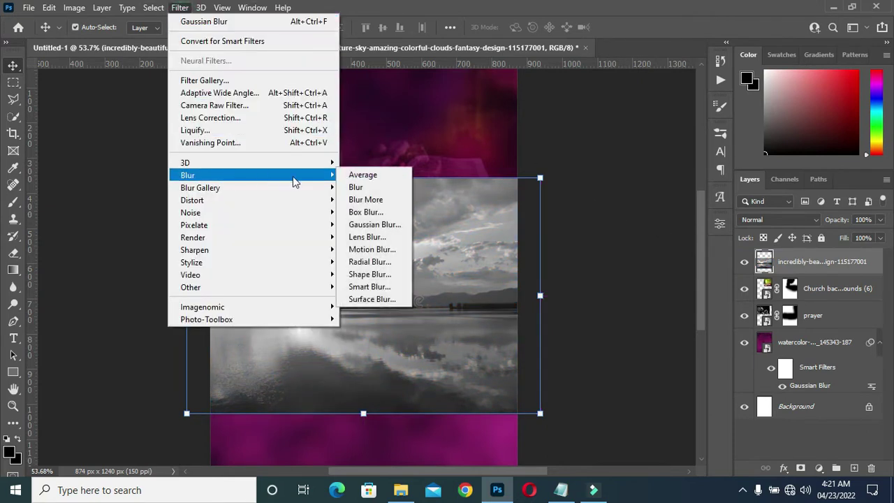
{"action": "left_click", "coordinate": [370, 224]}
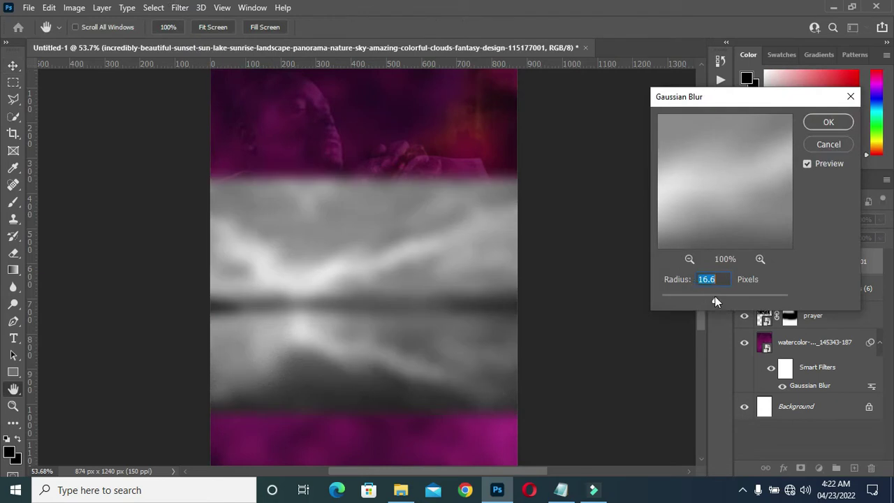
{"action": "left_click_drag", "start_coordinate": [715, 303], "coordinate": [708, 302]}
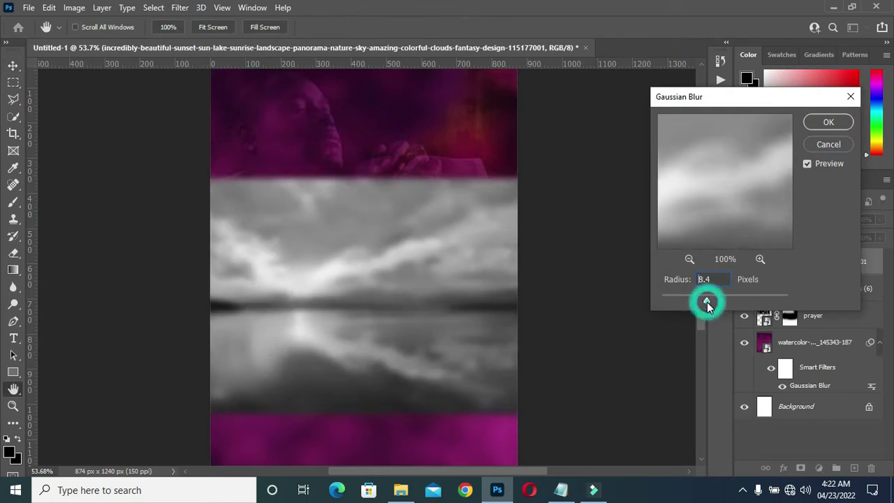
{"action": "left_click", "coordinate": [707, 302]}
{"action": "left_click", "coordinate": [843, 122]}
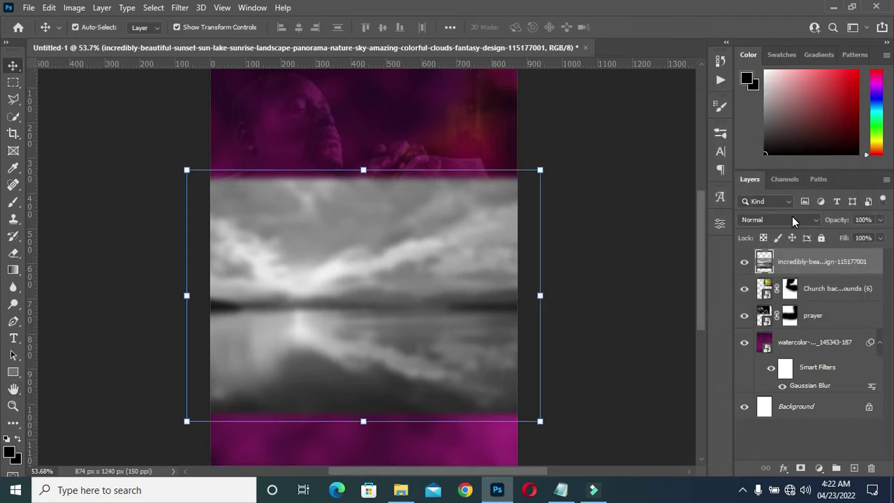
Set the sunset layer to Overlay blending and fit the flyer on screen
{"action": "left_click", "coordinate": [793, 220]}
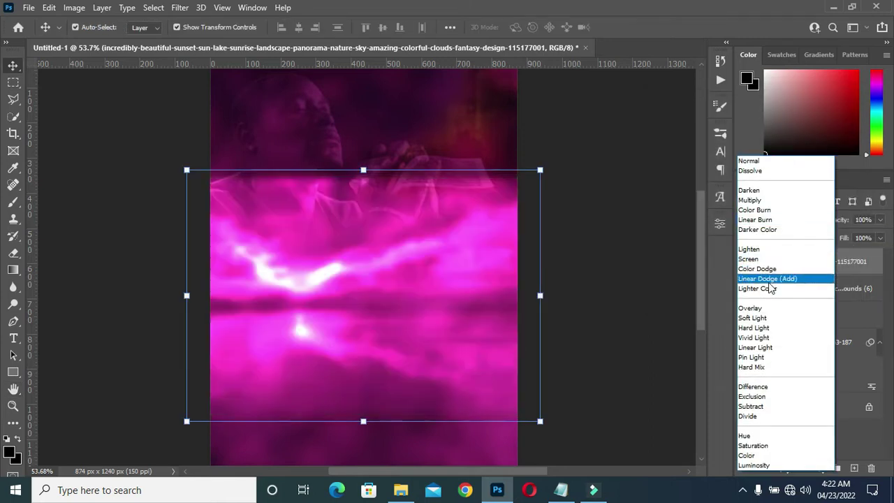
{"action": "left_click", "coordinate": [767, 310]}
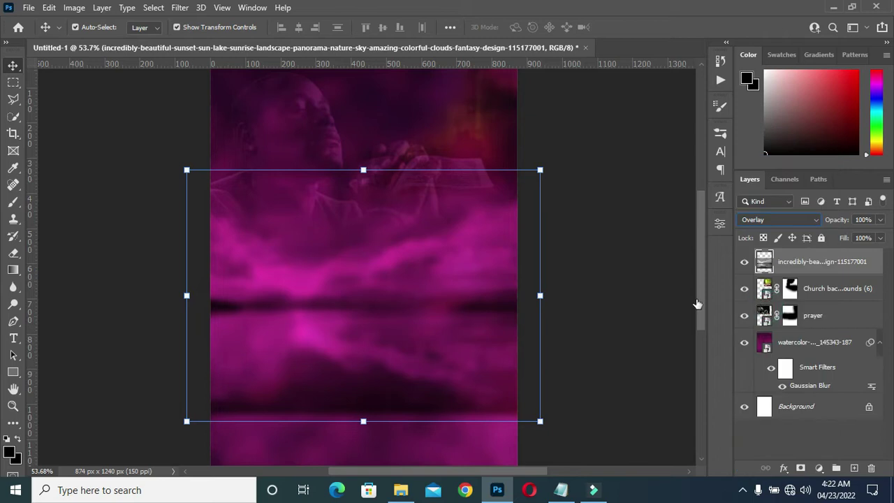
{"action": "left_click", "coordinate": [590, 242]}
{"action": "key", "text": "ctrl+0"}
{"action": "left_click", "coordinate": [406, 242]}
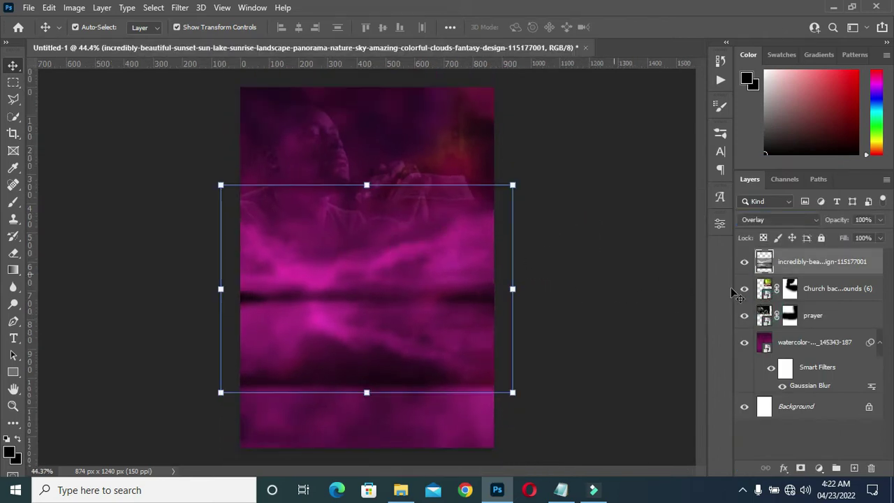
Mask the sunset cloud layer and brush away its lower band and upper-right area
{"action": "left_click", "coordinate": [801, 468]}
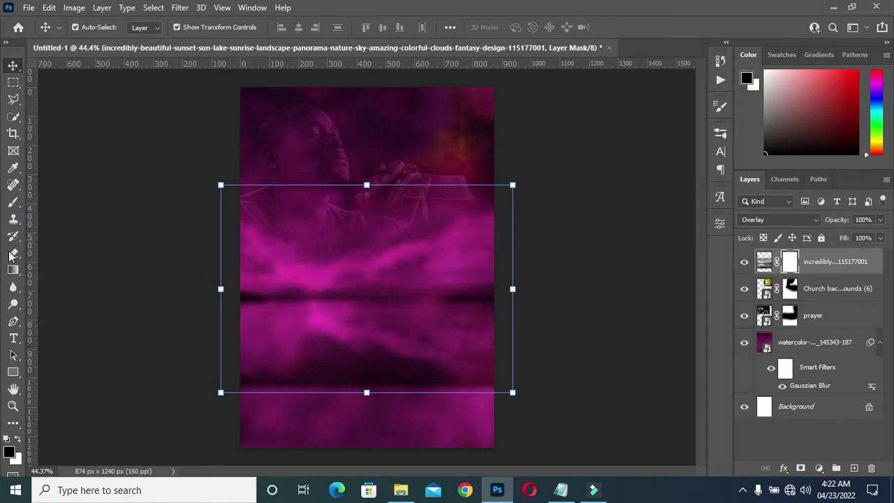
{"action": "left_click", "coordinate": [13, 201]}
{"action": "scroll", "coordinate": [270, 392], "scroll_direction": "up", "scroll_amount": 3}
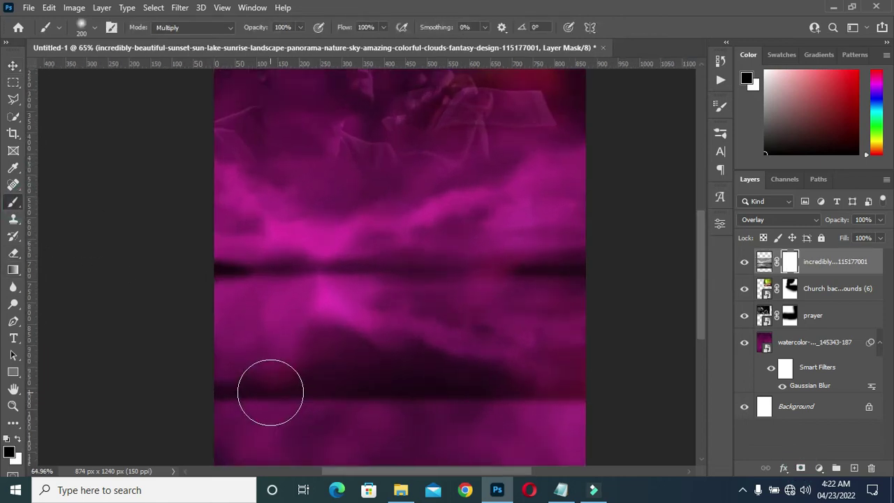
{"action": "scroll", "coordinate": [270, 392], "scroll_direction": "up", "scroll_amount": 1}
{"action": "left_click_drag", "start_coordinate": [347, 422], "coordinate": [664, 425]}
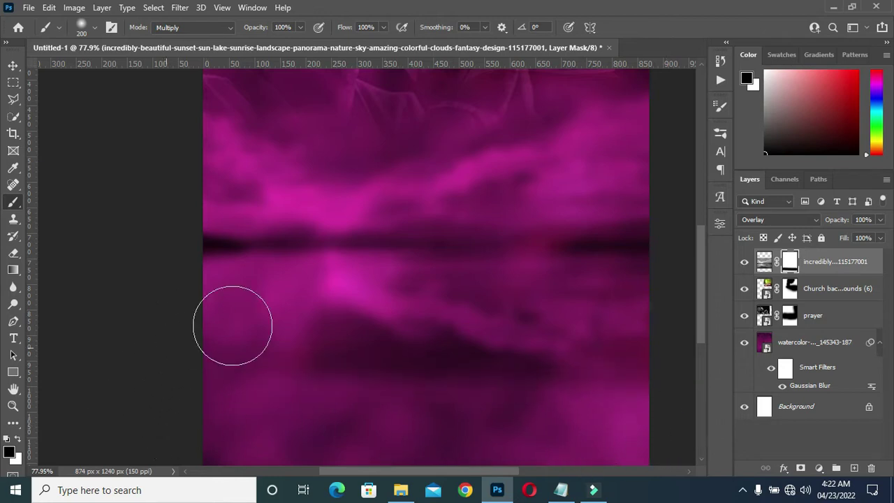
{"action": "scroll", "coordinate": [300, 322], "scroll_direction": "down", "scroll_amount": 3}
{"action": "scroll", "coordinate": [361, 298], "scroll_direction": "down", "scroll_amount": 1}
{"action": "scroll", "coordinate": [311, 217], "scroll_direction": "up", "scroll_amount": 4}
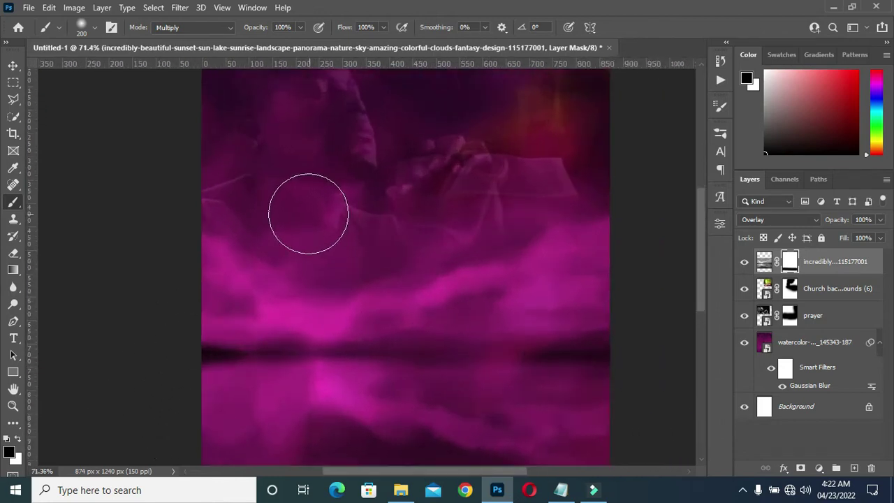
{"action": "scroll", "coordinate": [308, 213], "scroll_direction": "up", "scroll_amount": 1}
{"action": "left_click", "coordinate": [145, 161]}
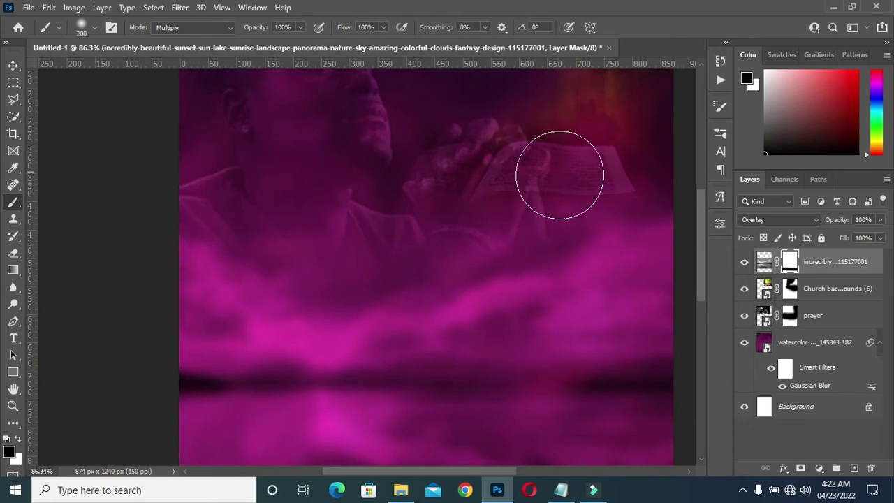
{"action": "left_click", "coordinate": [658, 194]}
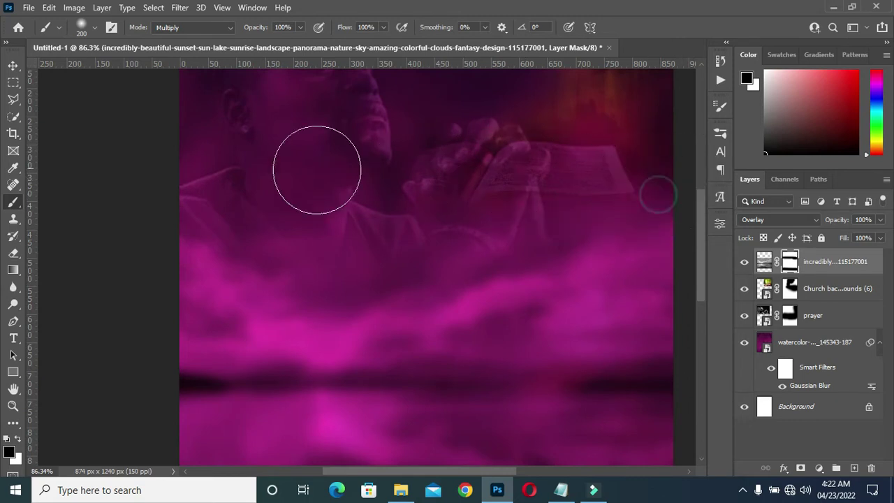
Highlight the church name line in the flyer notes, then return to Photoshop
{"action": "left_click", "coordinate": [12, 65]}
{"action": "left_click", "coordinate": [104, 126]}
{"action": "scroll", "coordinate": [319, 160], "scroll_direction": "down", "scroll_amount": 2}
{"action": "scroll", "coordinate": [309, 213], "scroll_direction": "down", "scroll_amount": 1}
{"action": "scroll", "coordinate": [310, 213], "scroll_direction": "up", "scroll_amount": 1}
{"action": "scroll", "coordinate": [325, 202], "scroll_direction": "down", "scroll_amount": 1}
{"action": "scroll", "coordinate": [335, 199], "scroll_direction": "up", "scroll_amount": 1}
{"action": "scroll", "coordinate": [341, 199], "scroll_direction": "up", "scroll_amount": 1}
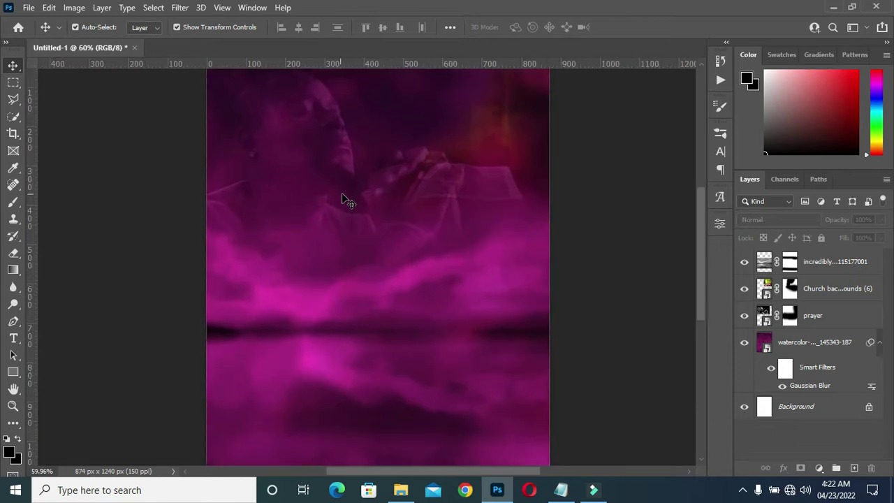
{"action": "scroll", "coordinate": [364, 185], "scroll_direction": "down", "scroll_amount": 1}
{"action": "scroll", "coordinate": [436, 111], "scroll_direction": "down", "scroll_amount": 1}
{"action": "scroll", "coordinate": [399, 80], "scroll_direction": "up", "scroll_amount": 1}
{"action": "scroll", "coordinate": [393, 76], "scroll_direction": "up", "scroll_amount": 2}
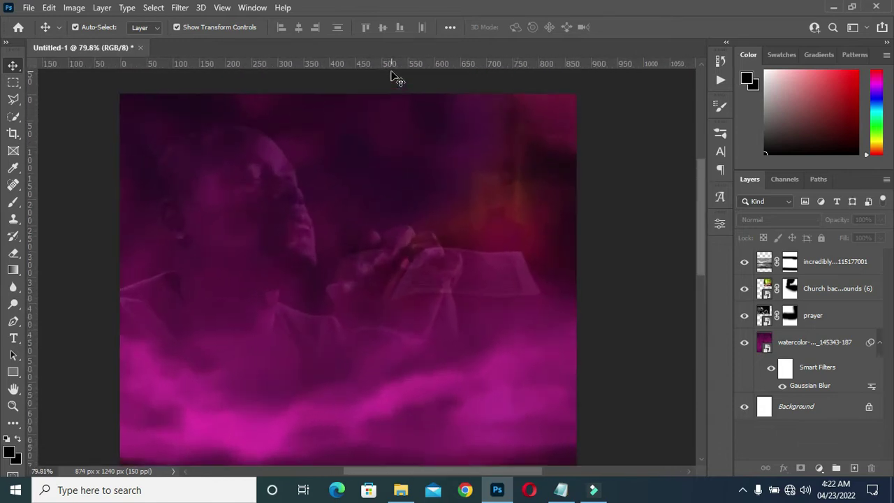
{"action": "left_click", "coordinate": [561, 490]}
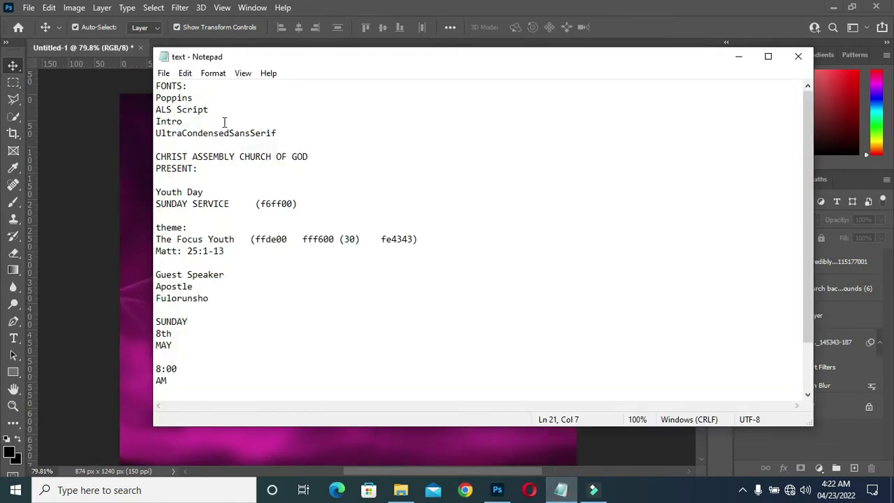
{"action": "key", "text": "shift+Home"}
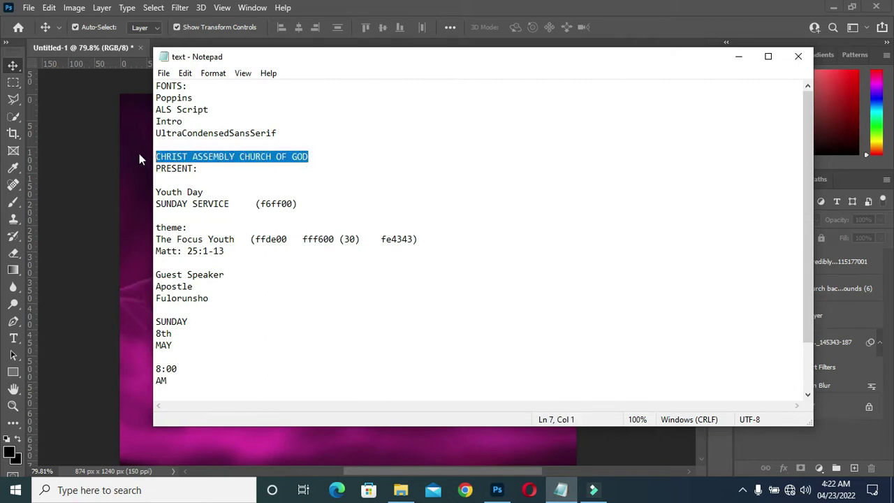
{"action": "left_click", "coordinate": [739, 56]}
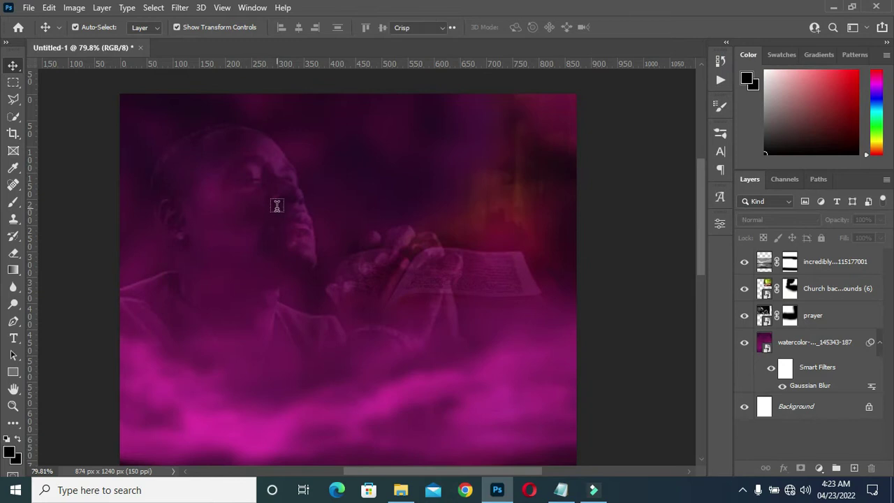
Add the pasted heading 'CHRIST ASSEMBLY CHURCH OF GOD' near the top of the flyer
{"action": "key", "text": "t"}
{"action": "left_click", "coordinate": [297, 133]}
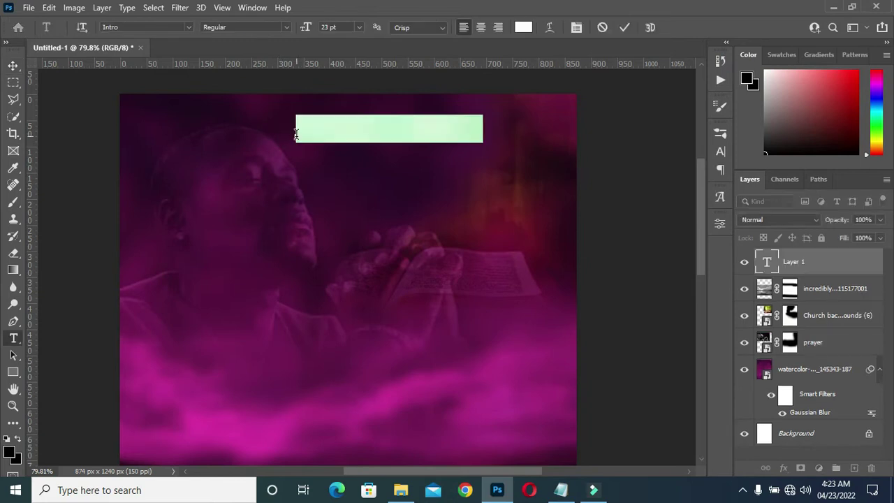
{"action": "key", "text": "ctrl+v"}
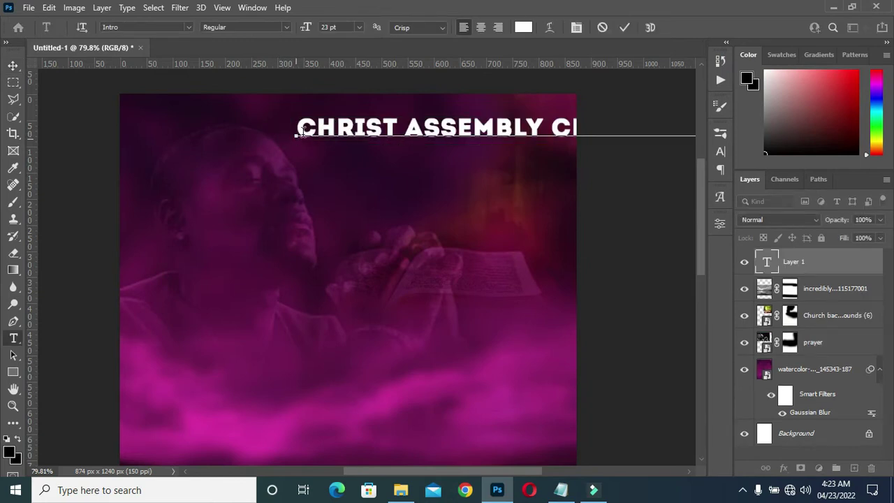
{"action": "left_click", "coordinate": [625, 27]}
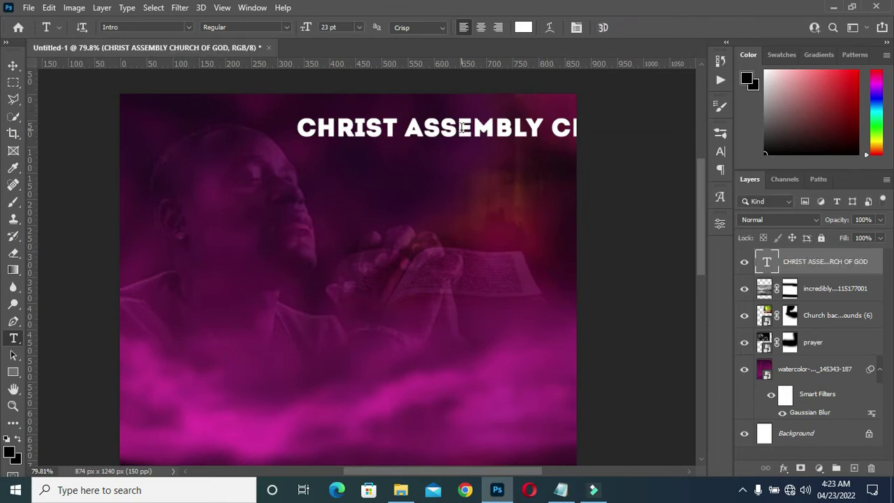
{"action": "left_click_drag", "start_coordinate": [457, 134], "coordinate": [322, 148]}
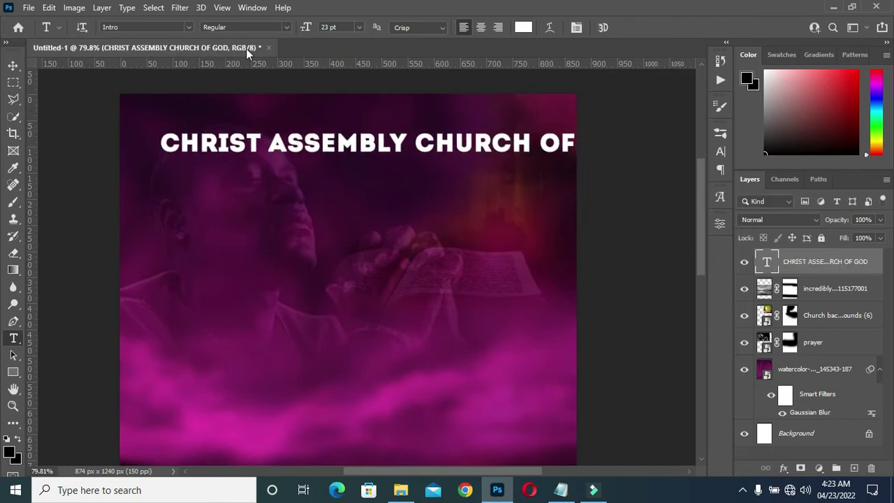
Set the heading font to Poppins Medium
{"action": "left_click", "coordinate": [188, 27]}
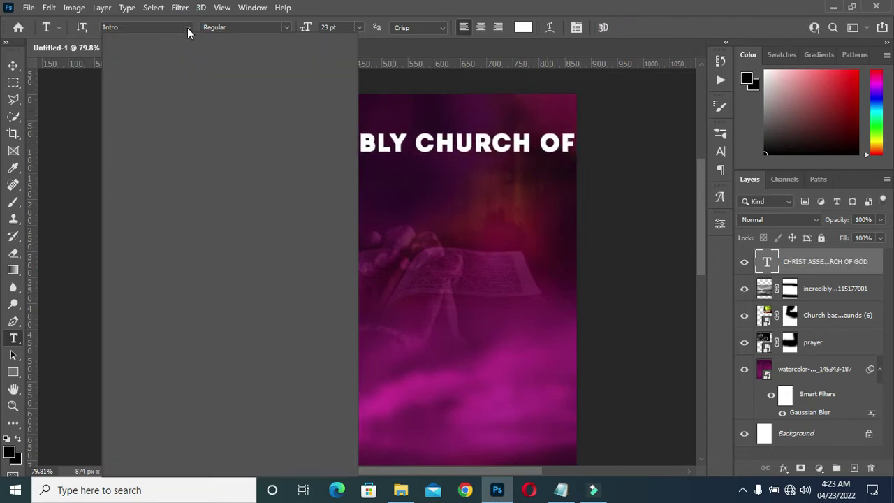
{"action": "left_click", "coordinate": [149, 68]}
{"action": "left_click", "coordinate": [288, 26]}
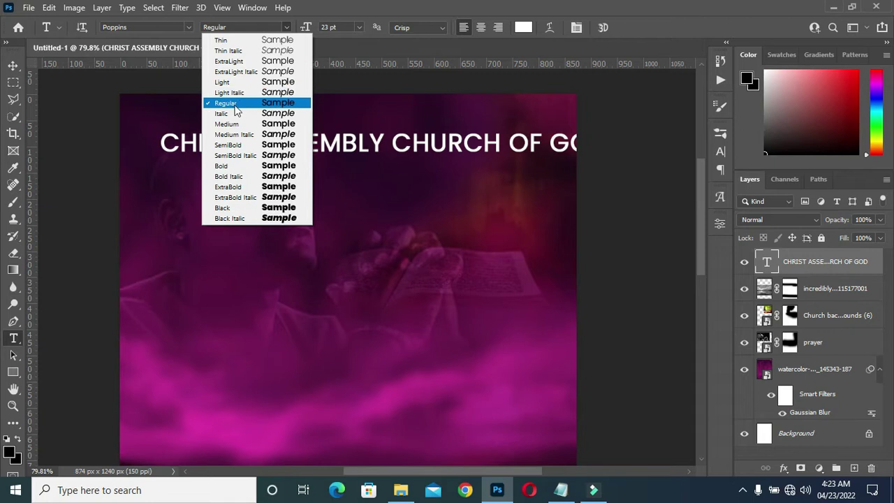
{"action": "left_click", "coordinate": [301, 125]}
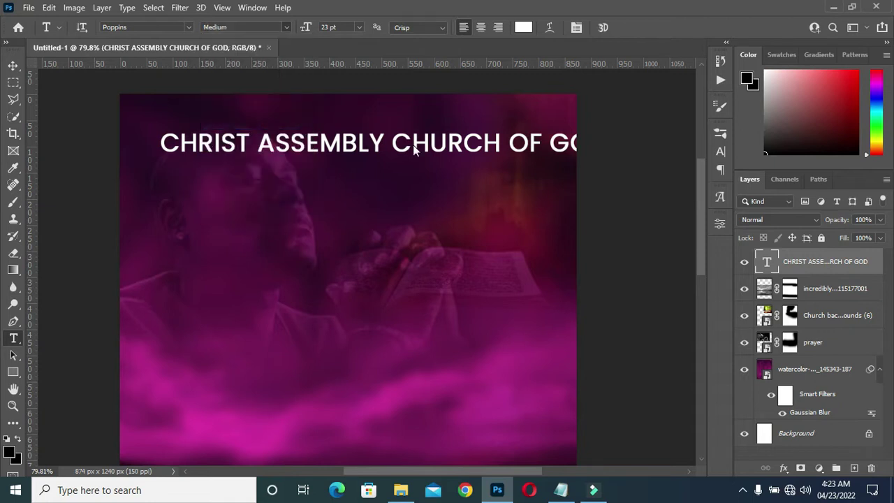
Scale the heading down to about half size and centre it horizontally on the canvas
{"action": "left_click", "coordinate": [13, 65]}
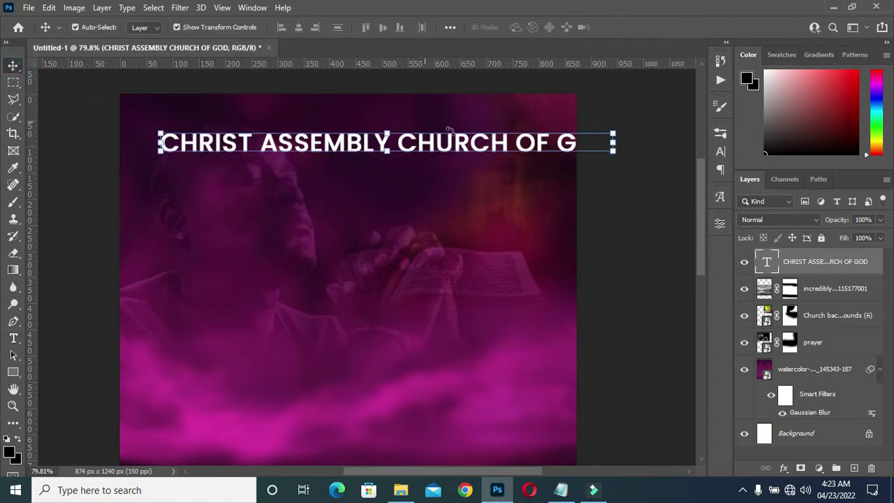
{"action": "mouse_move", "coordinate": [614, 142]}
{"action": "left_mouse_down"}
{"action": "mouse_move", "coordinate": [407, 130]}
{"action": "mouse_move", "coordinate": [321, 143]}
{"action": "mouse_move", "coordinate": [426, 129]}
{"action": "left_mouse_up"}
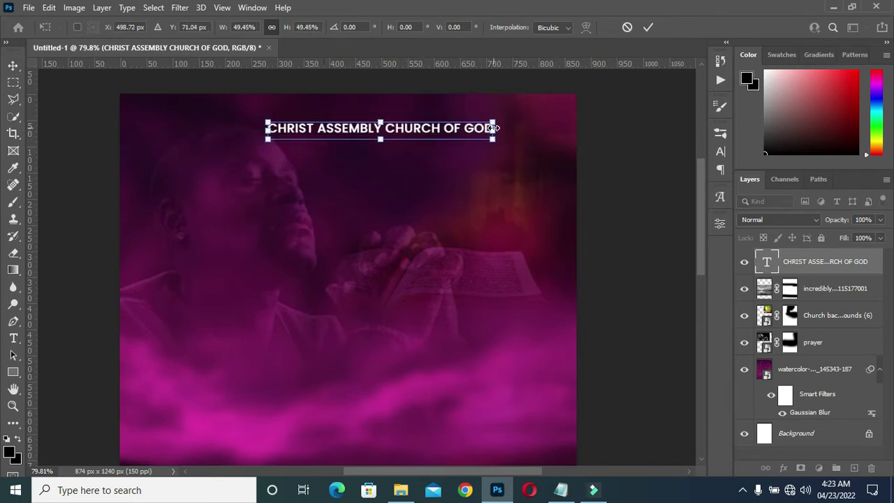
{"action": "left_click_drag", "start_coordinate": [493, 128], "coordinate": [484, 129]}
{"action": "left_click", "coordinate": [647, 28]}
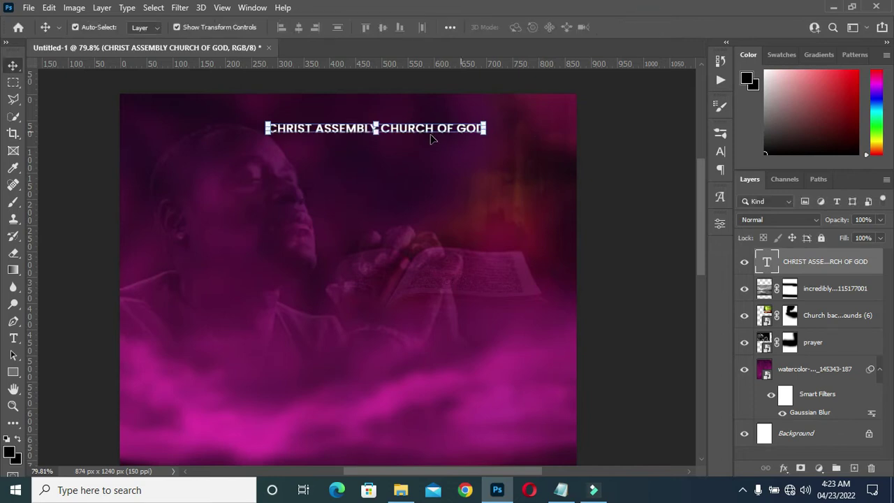
{"action": "key", "text": "ctrl+a"}
{"action": "left_click", "coordinate": [298, 28]}
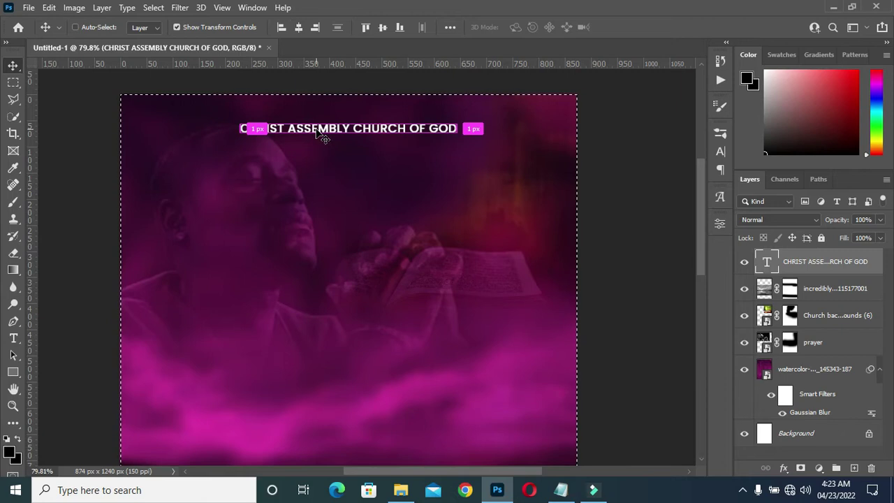
Deselect the canvas and reselect the church name text layer
{"action": "key", "text": "ctrl+d"}
{"action": "left_click", "coordinate": [663, 133]}
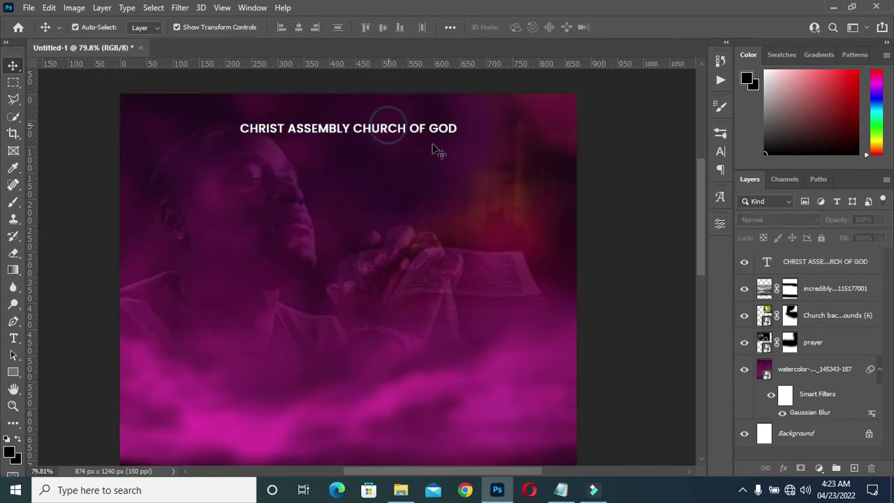
{"action": "left_click", "coordinate": [817, 271]}
Group the four background image layers into a group named BG
{"action": "left_click", "coordinate": [829, 293]}
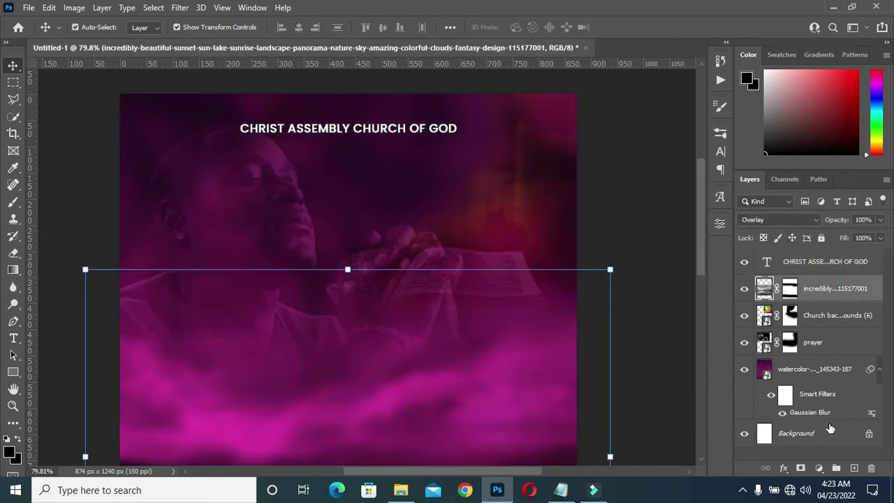
{"action": "left_click", "coordinate": [880, 370]}
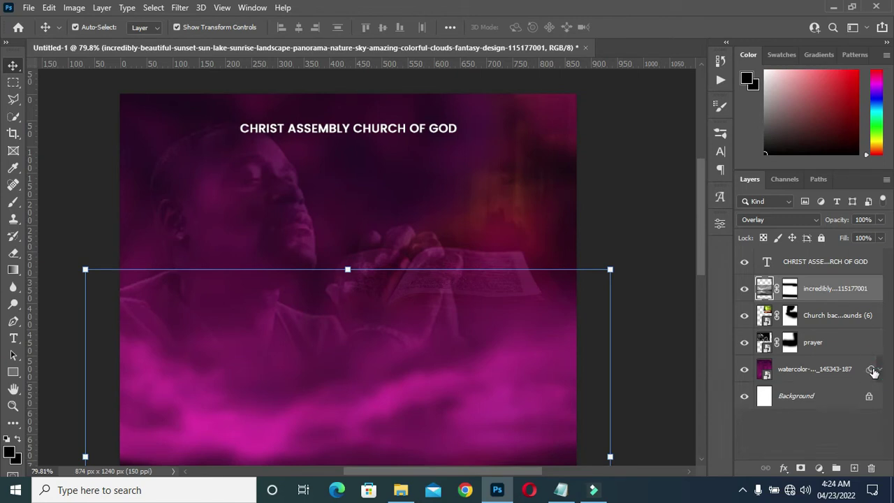
{"action": "left_click", "coordinate": [799, 369], "text": "shift"}
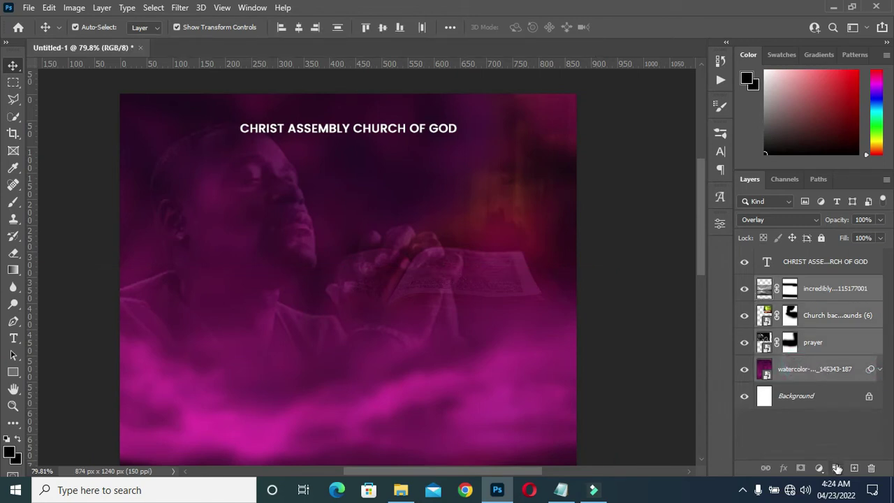
{"action": "left_click", "coordinate": [837, 468]}
{"action": "double_click", "coordinate": [789, 286]}
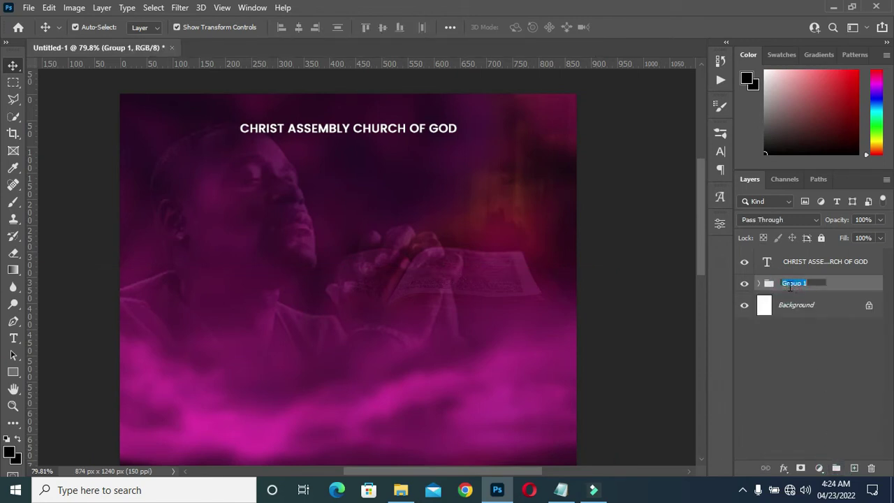
{"action": "type", "text": "BG"}
{"action": "key", "text": "Return"}
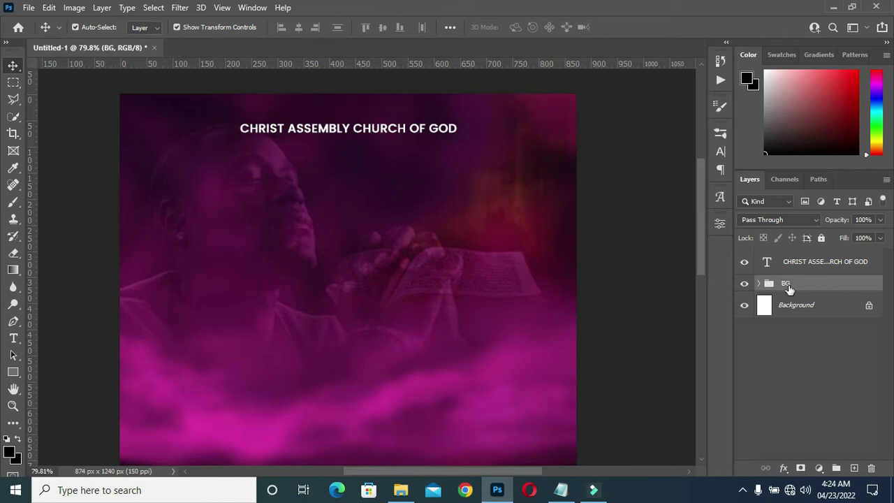
{"action": "left_click", "coordinate": [373, 133]}
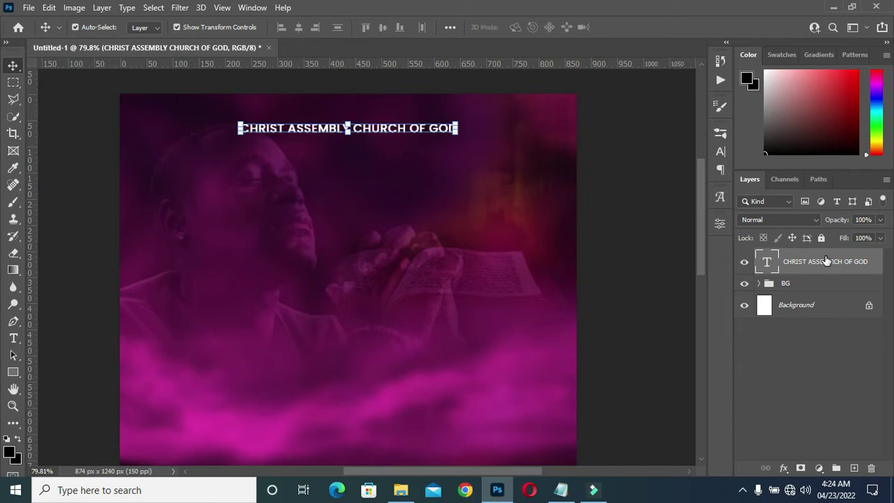
Duplicate the church name heading and place the copy just below it
{"action": "left_click_drag", "start_coordinate": [827, 261], "coordinate": [845, 458]}
{"action": "key", "text": "ctrl+j"}
{"action": "left_click_drag", "start_coordinate": [380, 133], "coordinate": [382, 172]}
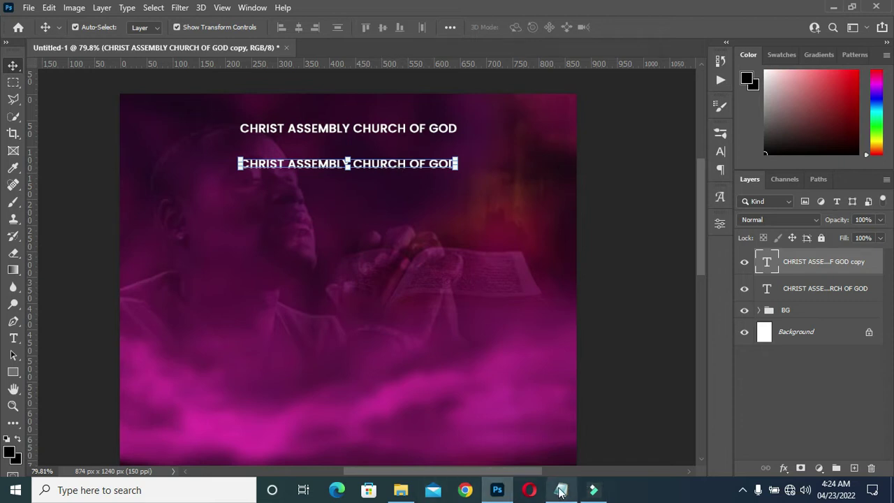
Copy 'PRESENT:' from the notes and retype the duplicate line as PRESENT:
{"action": "left_click", "coordinate": [563, 491]}
{"action": "left_click_drag", "start_coordinate": [201, 168], "coordinate": [156, 168]}
{"action": "right_click", "coordinate": [163, 166]}
{"action": "left_click", "coordinate": [223, 208]}
{"action": "left_click", "coordinate": [738, 56]}
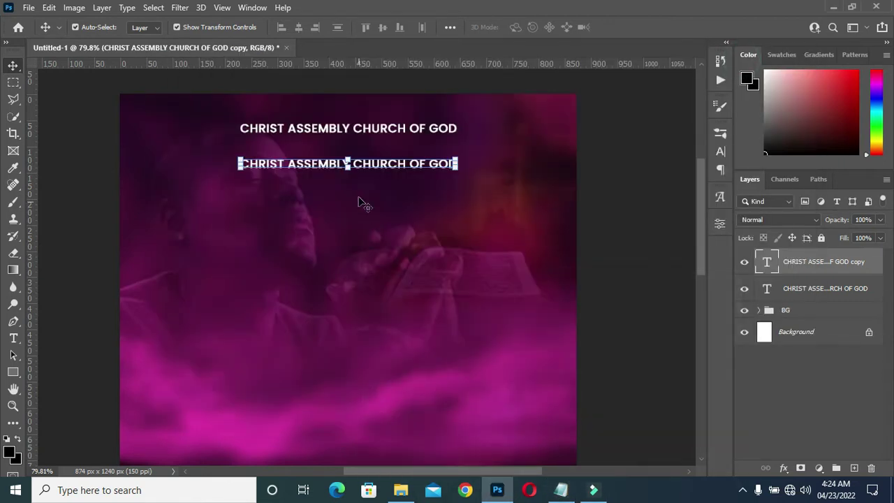
{"action": "double_click", "coordinate": [393, 162]}
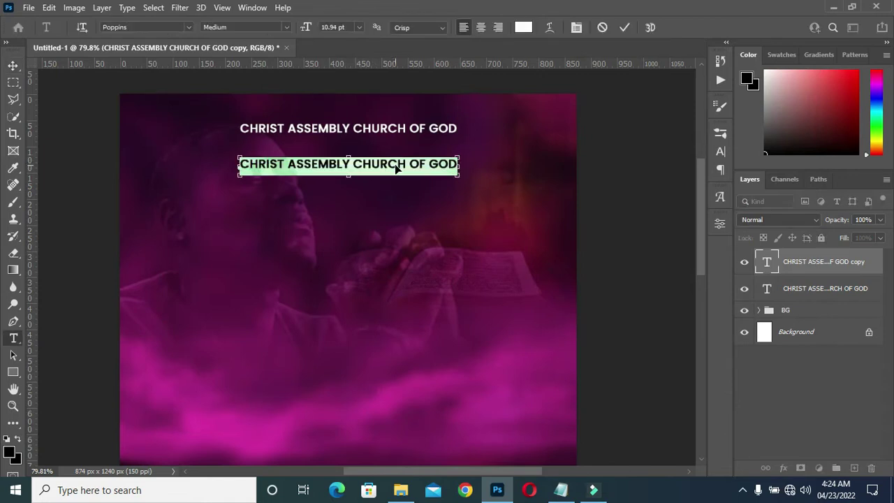
{"action": "type", "text": "PRESENT:"}
{"action": "left_click", "coordinate": [624, 27]}
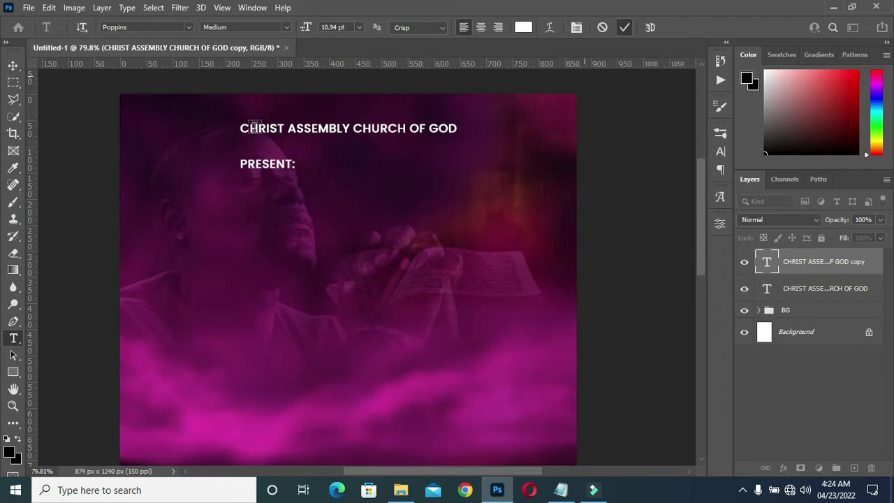
{"action": "left_click_drag", "start_coordinate": [268, 171], "coordinate": [382, 170]}
Centre the PRESENT: line horizontally on the canvas
{"action": "key", "text": "v"}
{"action": "key", "text": "ctrl+a"}
{"action": "left_click", "coordinate": [298, 28]}
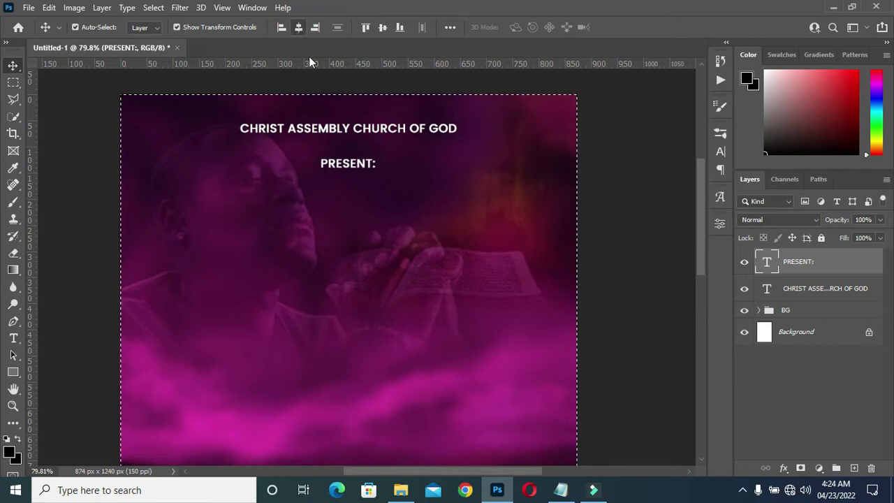
Widen the PRESENT: letter spacing to tracking 360 in the Character panel
{"action": "key", "text": "ctrl+d"}
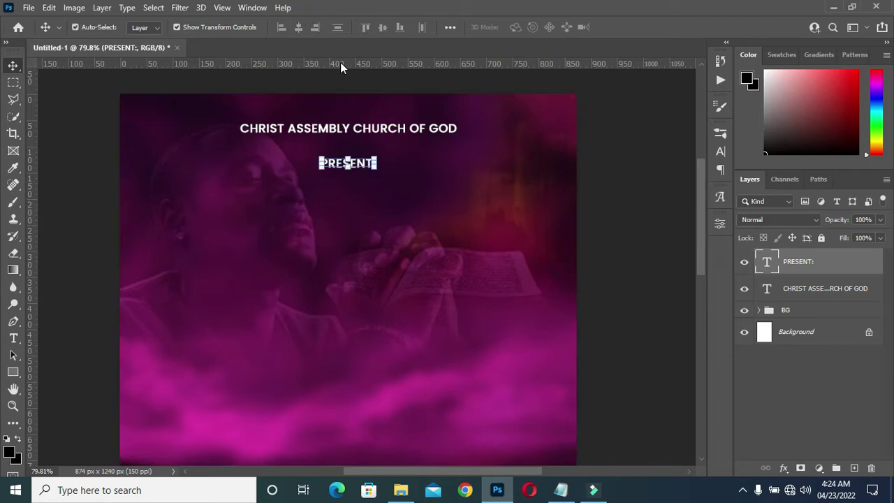
{"action": "key", "text": "t"}
{"action": "scroll", "coordinate": [342, 155], "scroll_direction": "up", "scroll_amount": 3}
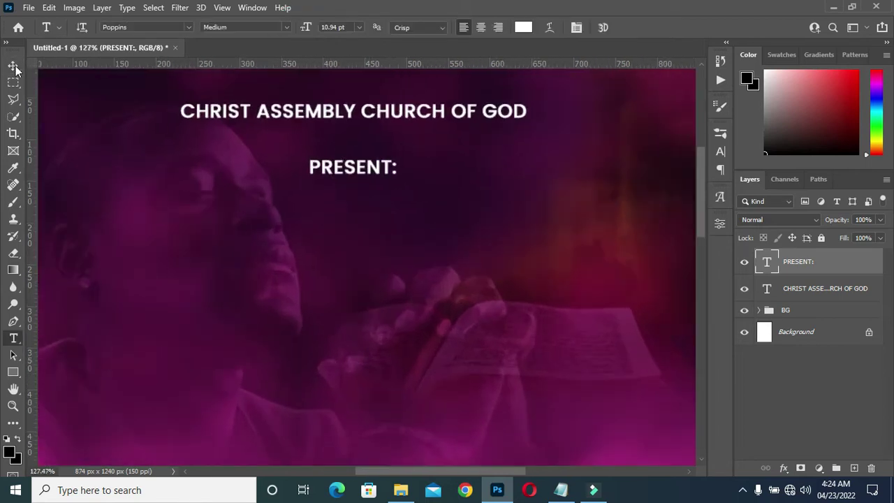
{"action": "left_click", "coordinate": [720, 151]}
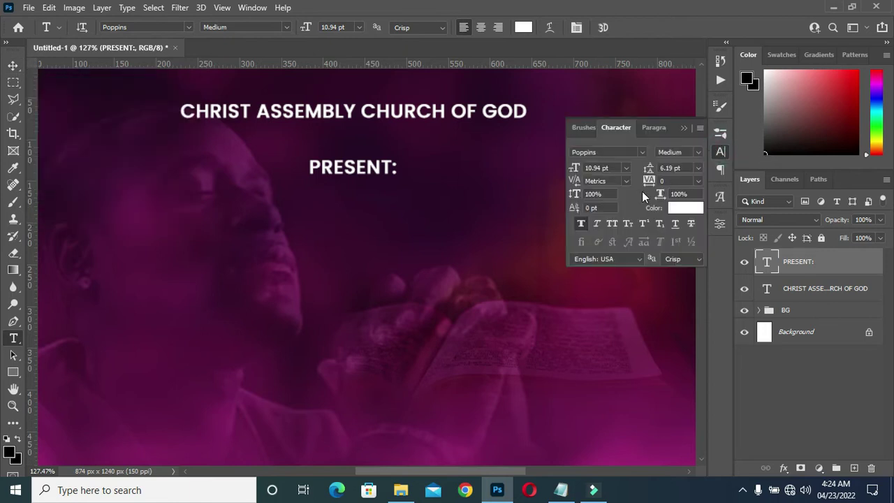
{"action": "left_click_drag", "start_coordinate": [649, 183], "coordinate": [661, 187]}
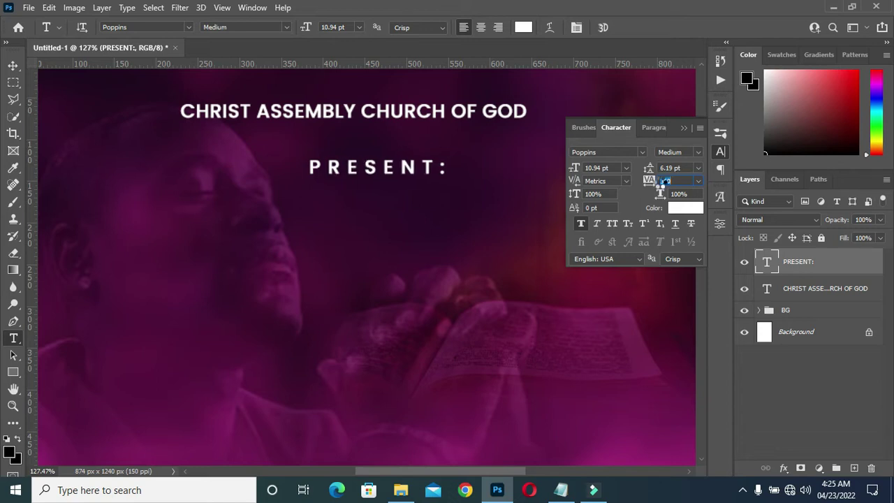
{"action": "scroll", "coordinate": [472, 169], "scroll_direction": "down", "scroll_amount": 1}
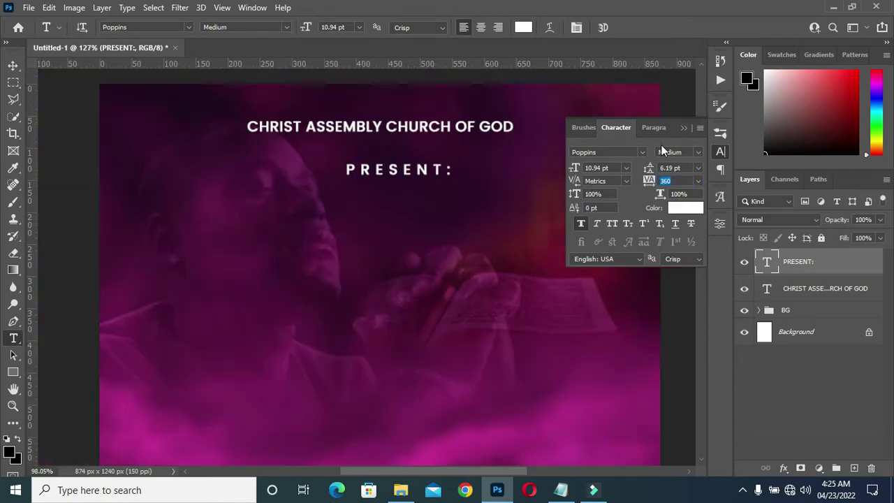
{"action": "scroll", "coordinate": [433, 144], "scroll_direction": "down", "scroll_amount": 2}
{"action": "scroll", "coordinate": [464, 148], "scroll_direction": "down", "scroll_amount": 1}
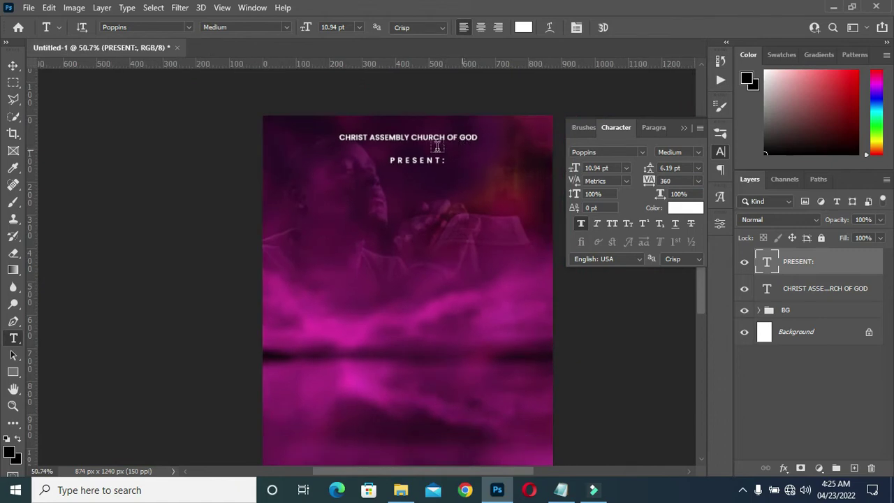
Re-centre the PRESENT: line horizontally under the church name
{"action": "left_click", "coordinate": [12, 65]}
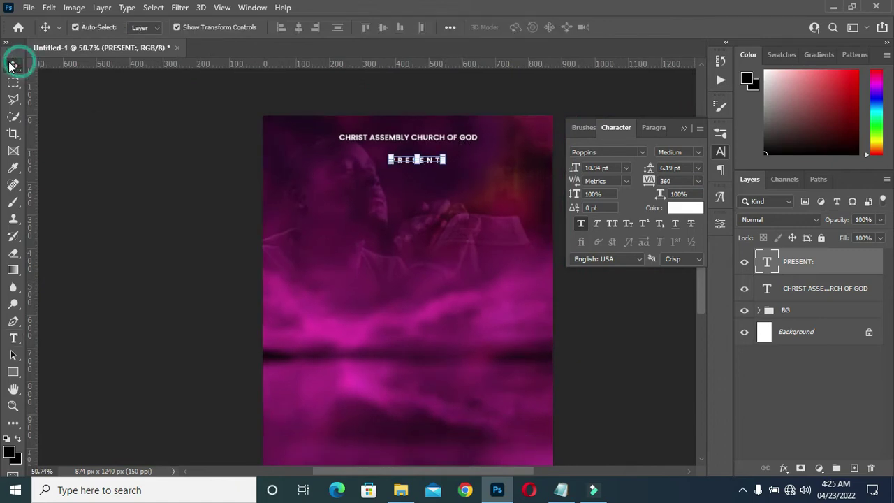
{"action": "left_click", "coordinate": [684, 127]}
{"action": "left_click", "coordinate": [591, 178]}
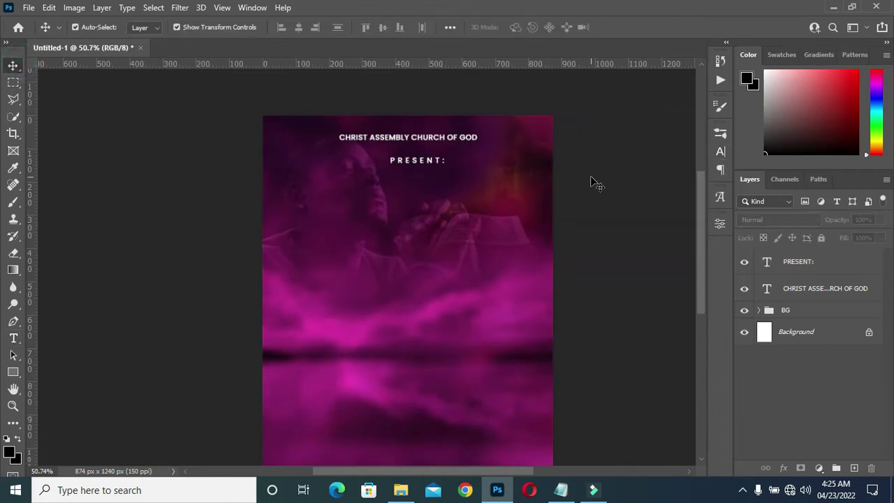
{"action": "scroll", "coordinate": [454, 183], "scroll_direction": "down", "scroll_amount": 1}
{"action": "scroll", "coordinate": [371, 172], "scroll_direction": "up", "scroll_amount": 1}
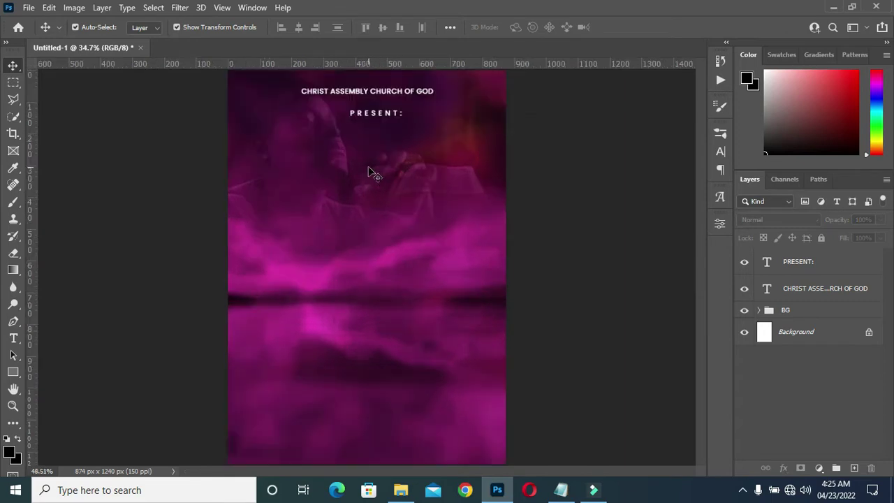
{"action": "left_click", "coordinate": [374, 119]}
{"action": "scroll", "coordinate": [367, 117], "scroll_direction": "up", "scroll_amount": 1}
{"action": "scroll", "coordinate": [363, 116], "scroll_direction": "up", "scroll_amount": 1}
{"action": "scroll", "coordinate": [358, 115], "scroll_direction": "up", "scroll_amount": 1}
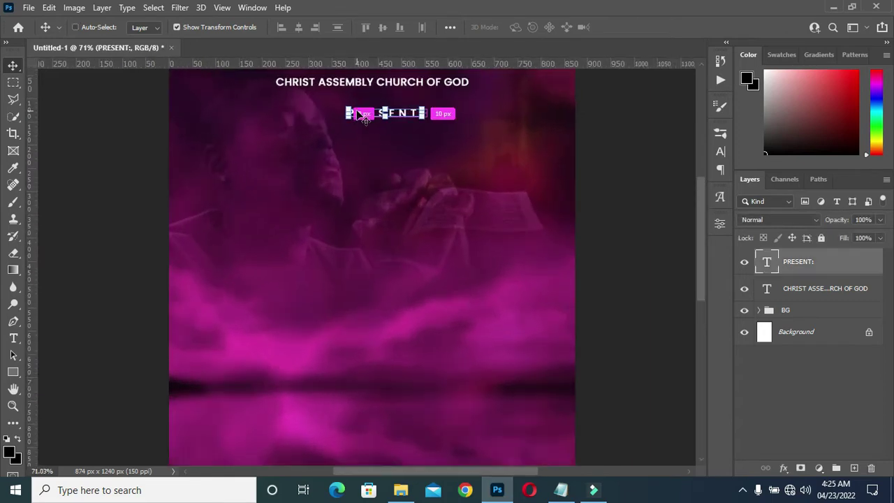
{"action": "key", "text": "ctrl+a"}
{"action": "left_click", "coordinate": [298, 27]}
{"action": "key", "text": "ctrl+d"}
Highlight the 'Youth Day' line in the Notepad notes
{"action": "double_click", "coordinate": [373, 112]}
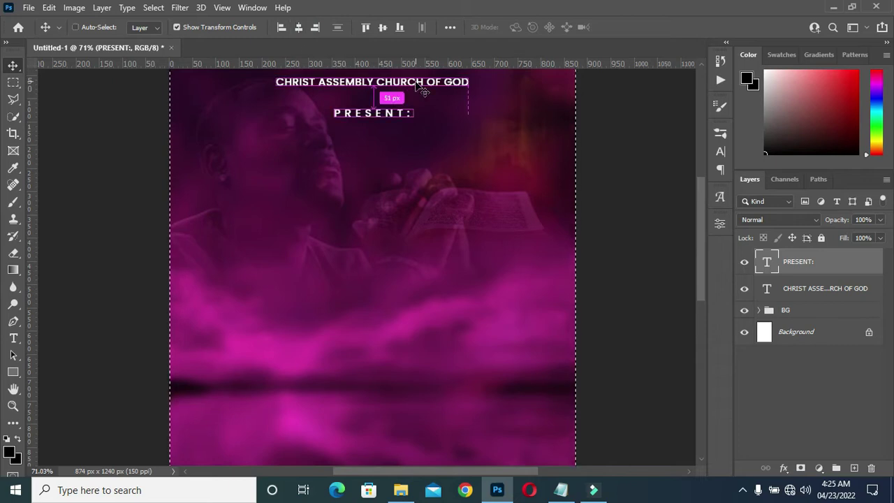
{"action": "left_click", "coordinate": [561, 491]}
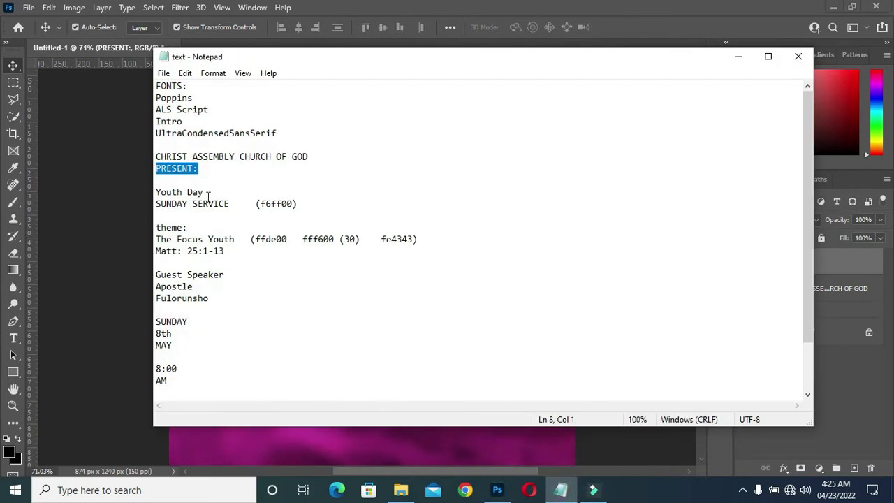
{"action": "left_click_drag", "start_coordinate": [204, 193], "coordinate": [155, 192]}
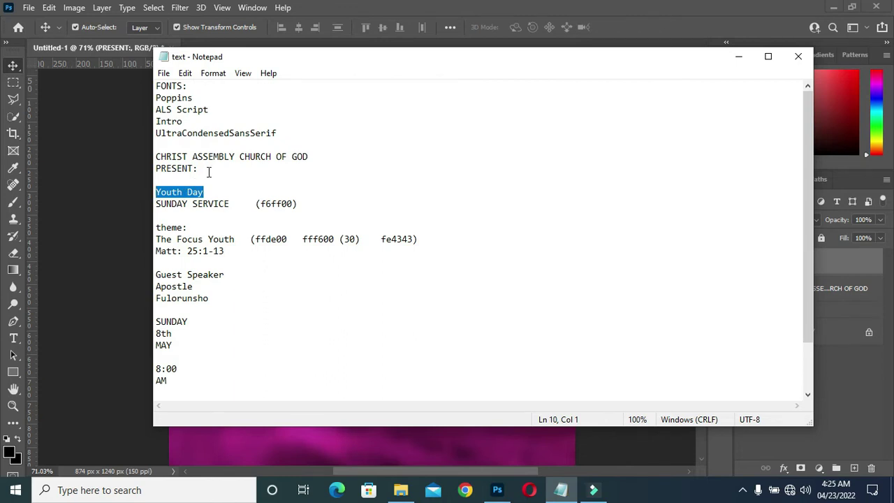
{"action": "left_click", "coordinate": [738, 56]}
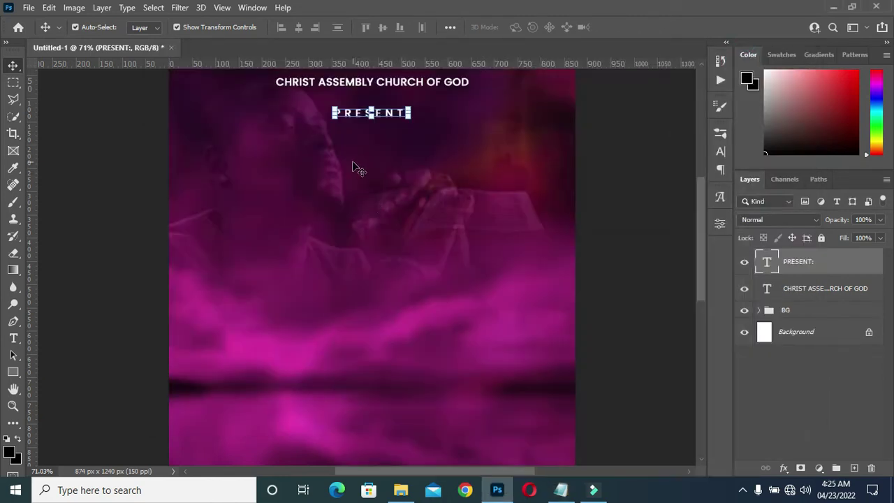
Add a new 'Youth Day' text line below PRESENT:
{"action": "scroll", "coordinate": [355, 170], "scroll_direction": "up", "scroll_amount": 1}
{"action": "scroll", "coordinate": [356, 172], "scroll_direction": "up", "scroll_amount": 3}
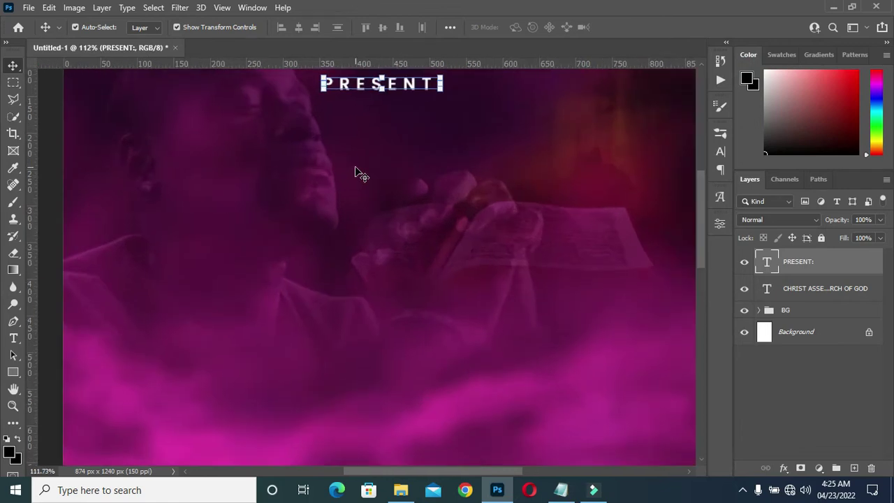
{"action": "key", "text": "t"}
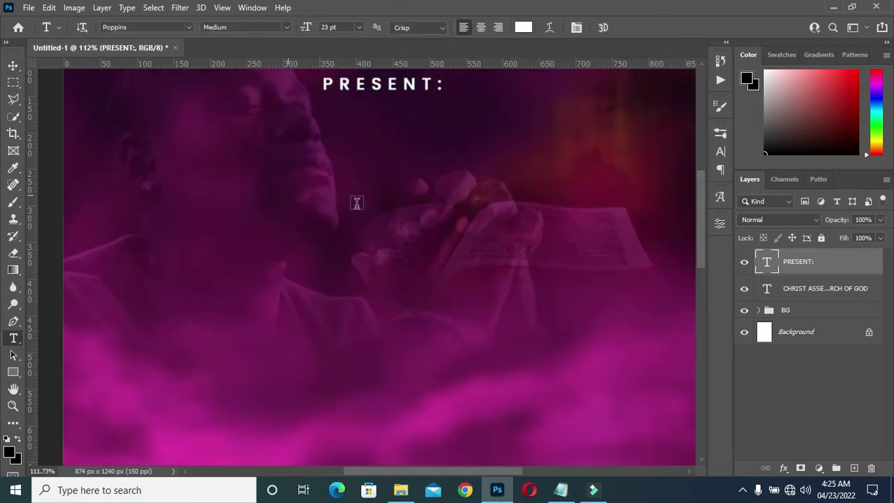
{"action": "left_click", "coordinate": [356, 202]}
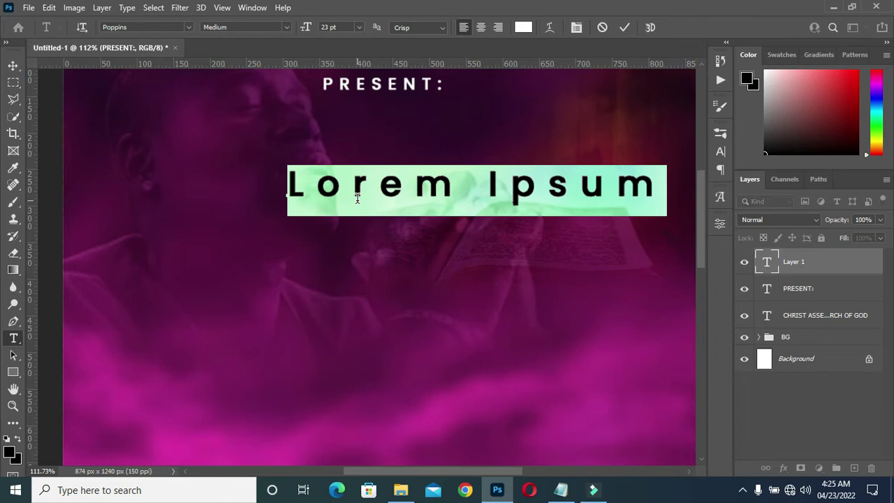
{"action": "type", "text": "Youth Day"}
{"action": "scroll", "coordinate": [509, 168], "scroll_direction": "down", "scroll_amount": 3}
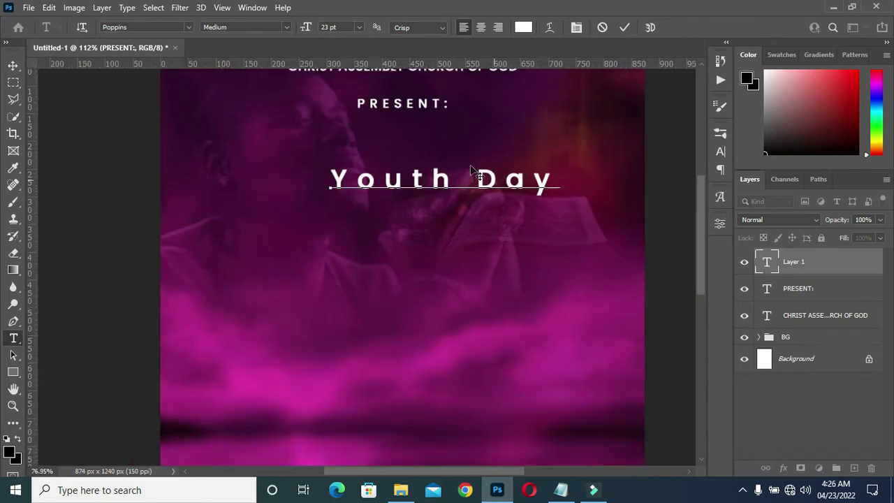
{"action": "left_click", "coordinate": [624, 28]}
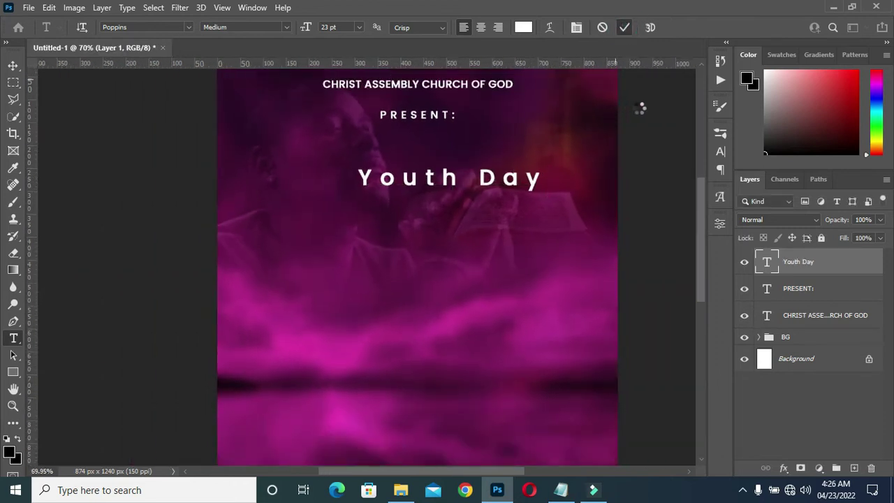
Reset the Youth Day letter spacing to 0 in the Character panel
{"action": "left_click", "coordinate": [720, 152]}
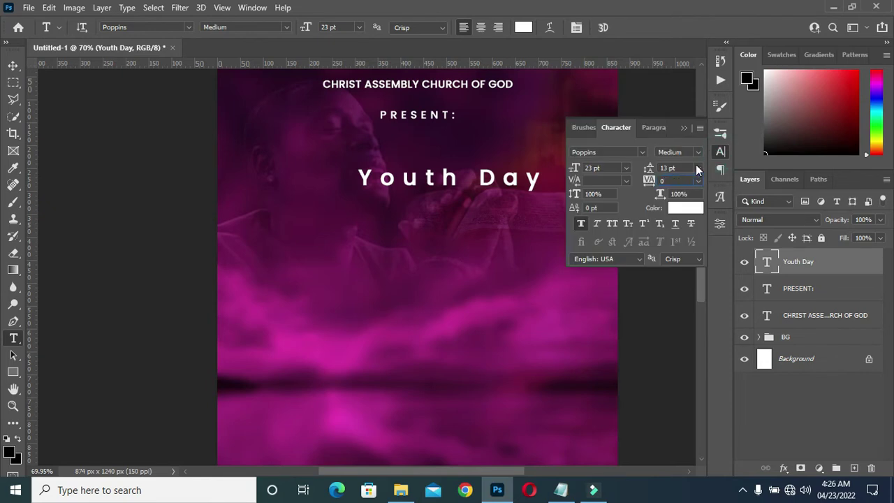
{"action": "key", "text": "Return"}
{"action": "left_click", "coordinate": [684, 128]}
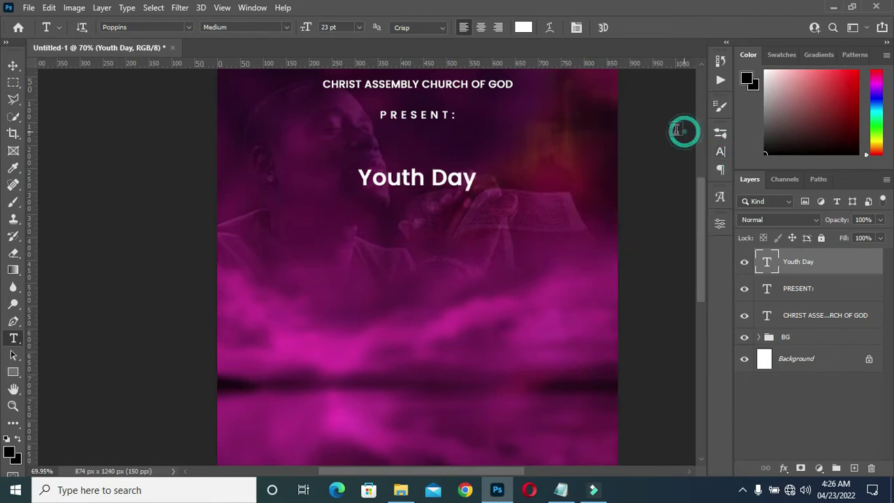
{"action": "scroll", "coordinate": [252, 70], "scroll_direction": "up", "scroll_amount": 1}
Set the Youth Day text in the ALS Script font
{"action": "left_click", "coordinate": [187, 28]}
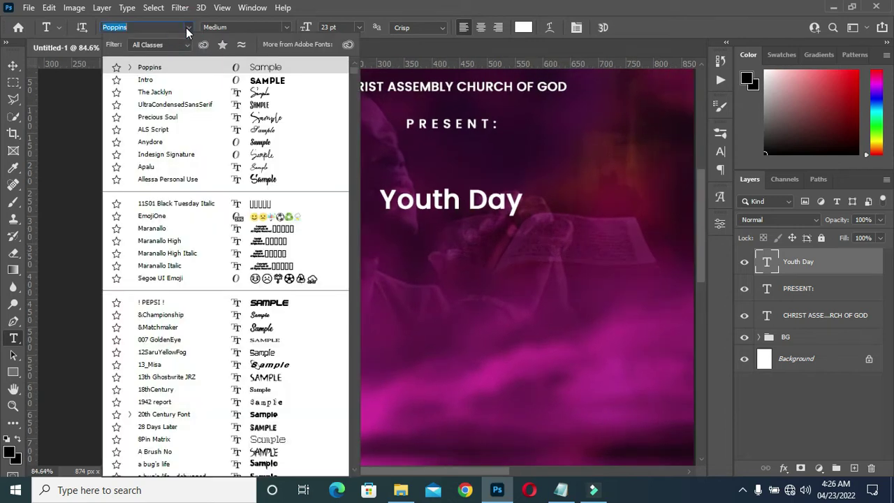
{"action": "left_click", "coordinate": [154, 130]}
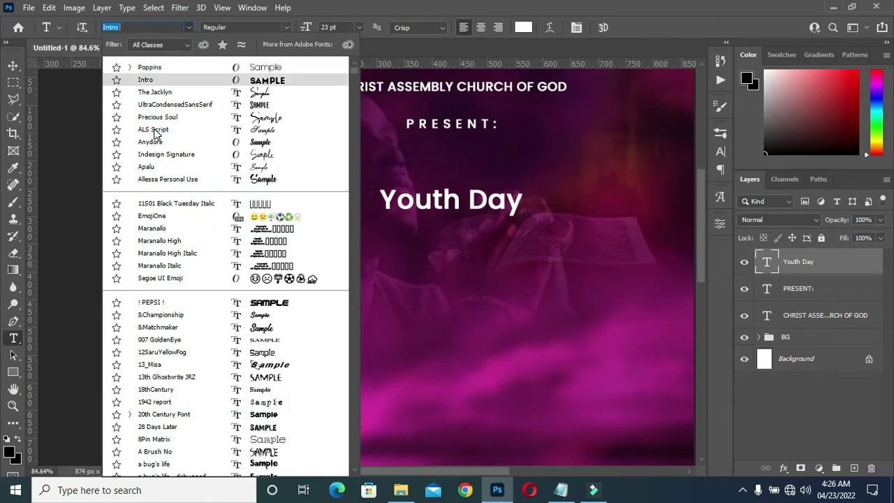
{"action": "scroll", "coordinate": [447, 199], "scroll_direction": "down", "scroll_amount": 1}
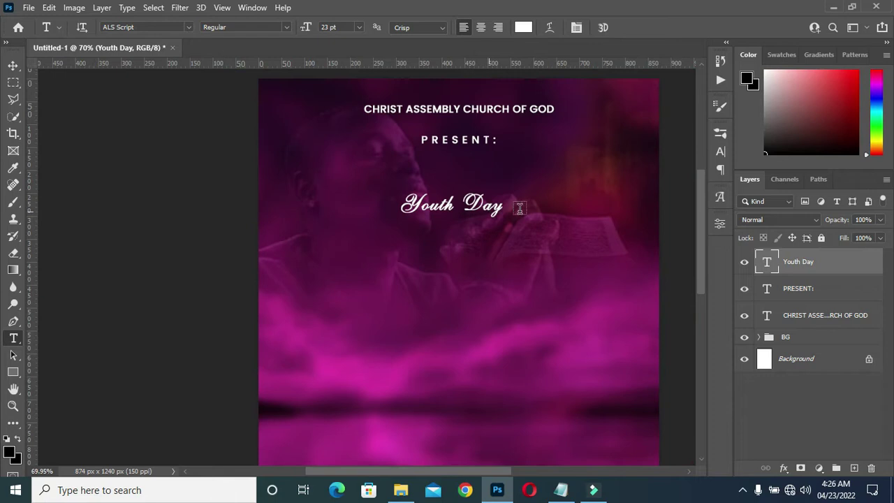
{"action": "scroll", "coordinate": [541, 208], "scroll_direction": "up", "scroll_amount": 2}
{"action": "scroll", "coordinate": [508, 199], "scroll_direction": "up", "scroll_amount": 1}
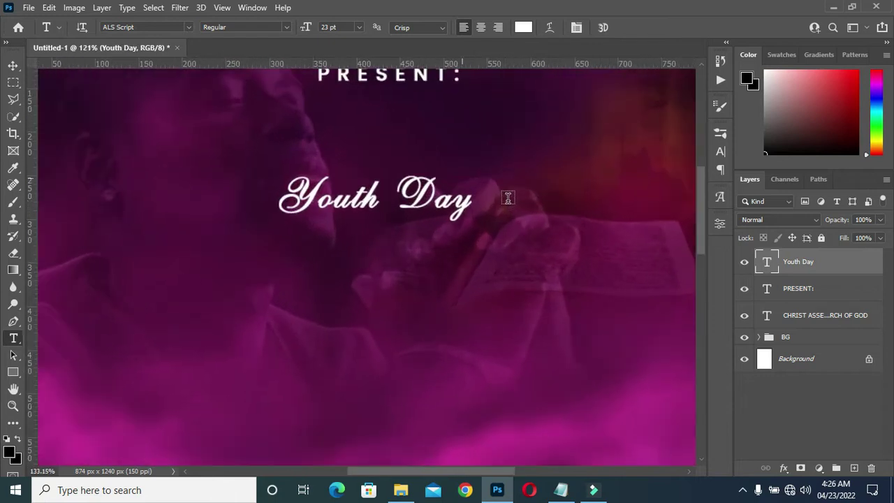
Enlarge Youth Day to about 260% and move it down onto the centre line
{"action": "left_click", "coordinate": [13, 65]}
{"action": "scroll", "coordinate": [497, 223], "scroll_direction": "down", "scroll_amount": 3}
{"action": "left_click_drag", "start_coordinate": [406, 219], "coordinate": [410, 276]}
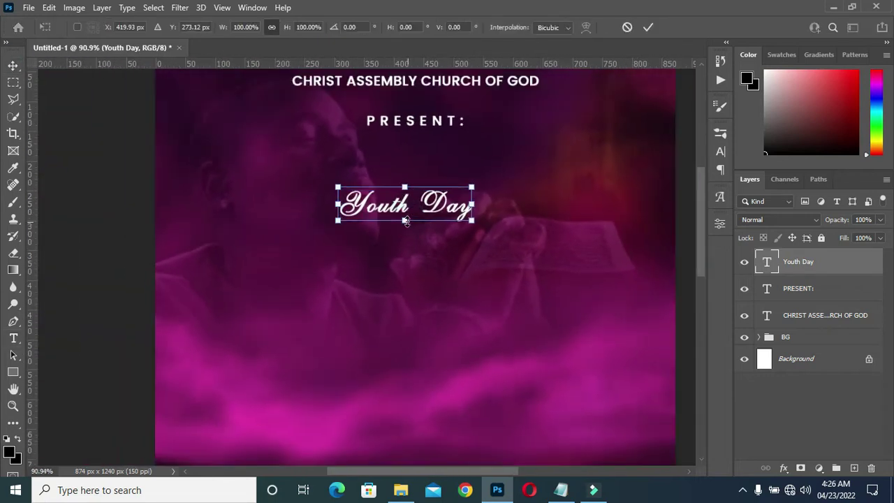
{"action": "left_click_drag", "start_coordinate": [393, 237], "coordinate": [403, 316]}
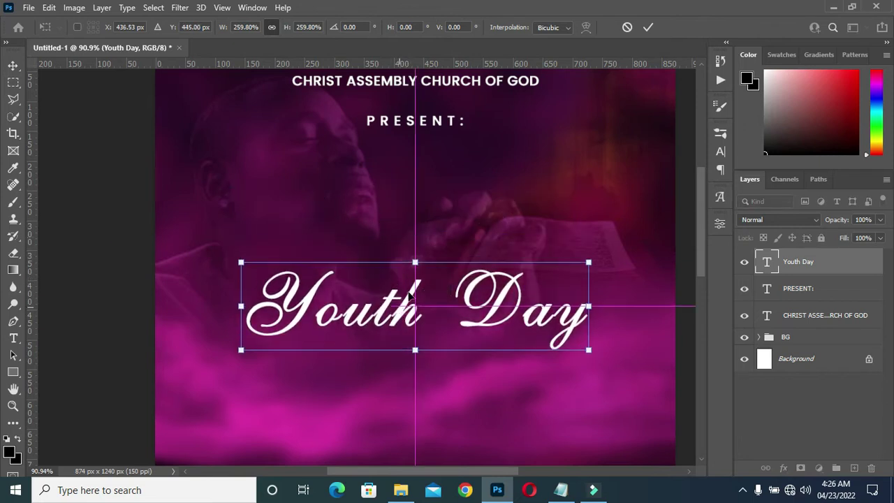
{"action": "key", "text": "ctrl+0"}
{"action": "scroll", "coordinate": [360, 237], "scroll_direction": "up", "scroll_amount": 2, "text": "alt"}
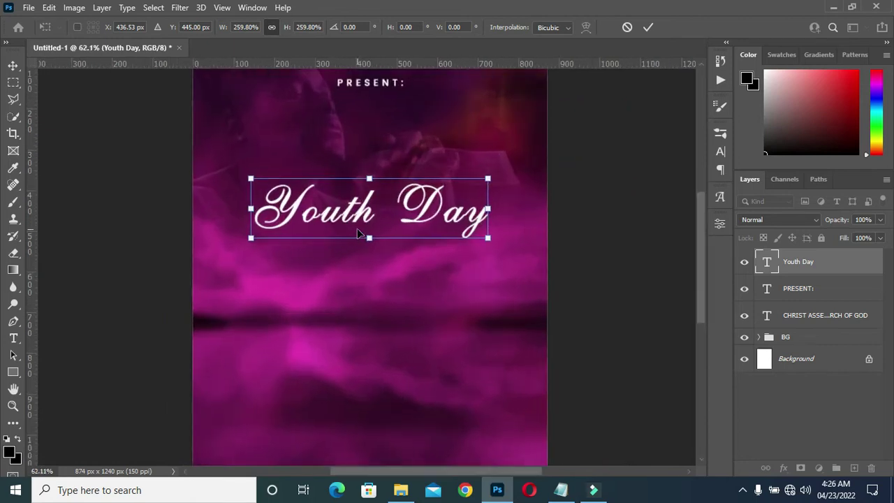
{"action": "scroll", "coordinate": [368, 237], "scroll_direction": "up", "scroll_amount": 1, "text": "alt"}
Apply the Youth Day resize and colour the text black
{"action": "left_click", "coordinate": [648, 27]}
{"action": "scroll", "coordinate": [469, 142], "scroll_direction": "up", "scroll_amount": 1, "text": "alt"}
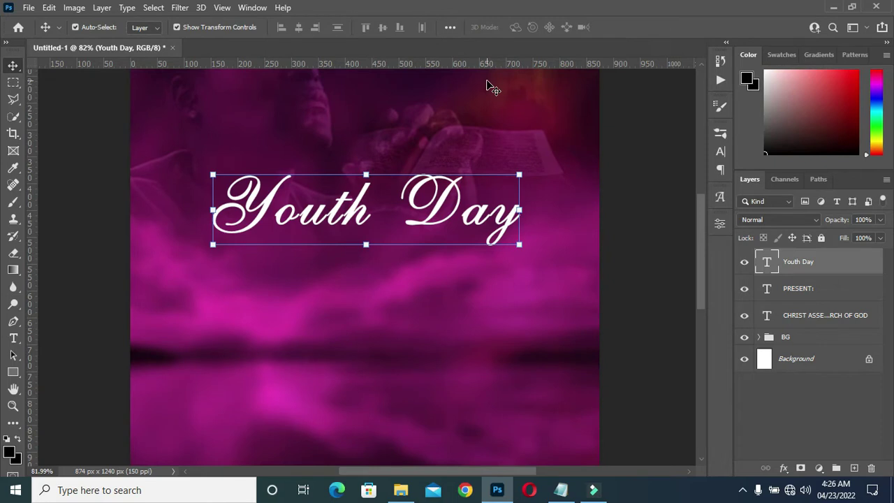
{"action": "key", "text": "t"}
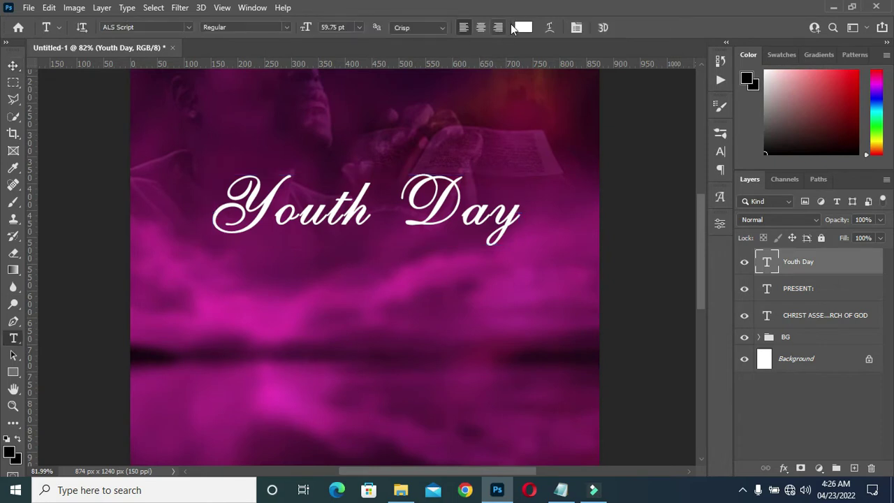
{"action": "left_click", "coordinate": [522, 27]}
{"action": "left_click_drag", "start_coordinate": [572, 367], "coordinate": [523, 399]}
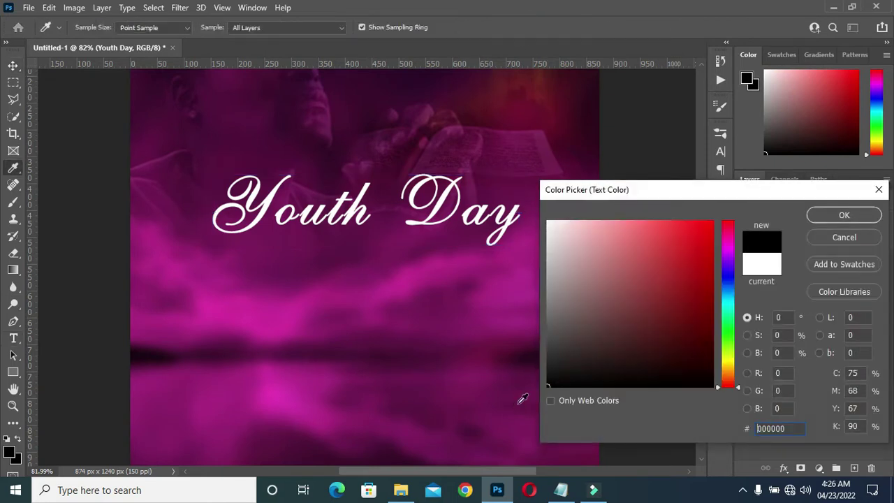
{"action": "left_click", "coordinate": [819, 215]}
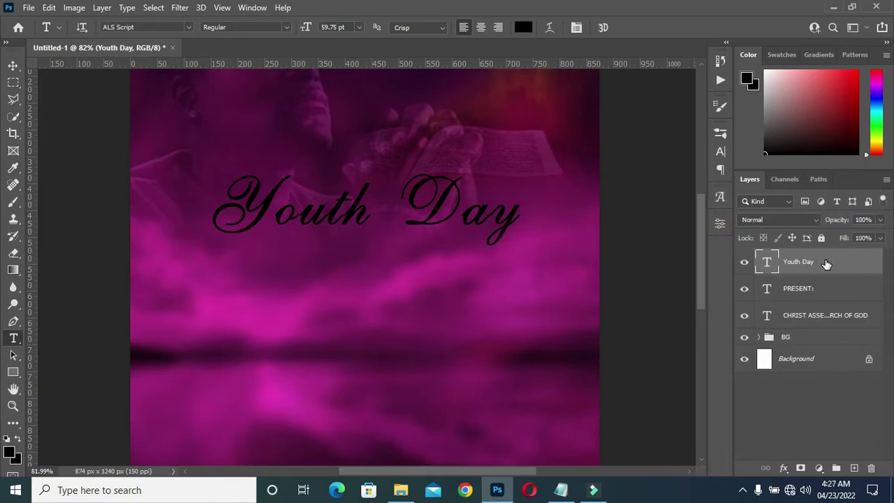
Duplicate Youth Day twice, make the top copy white, and nudge it up-left
{"action": "left_click_drag", "start_coordinate": [826, 263], "coordinate": [836, 467]}
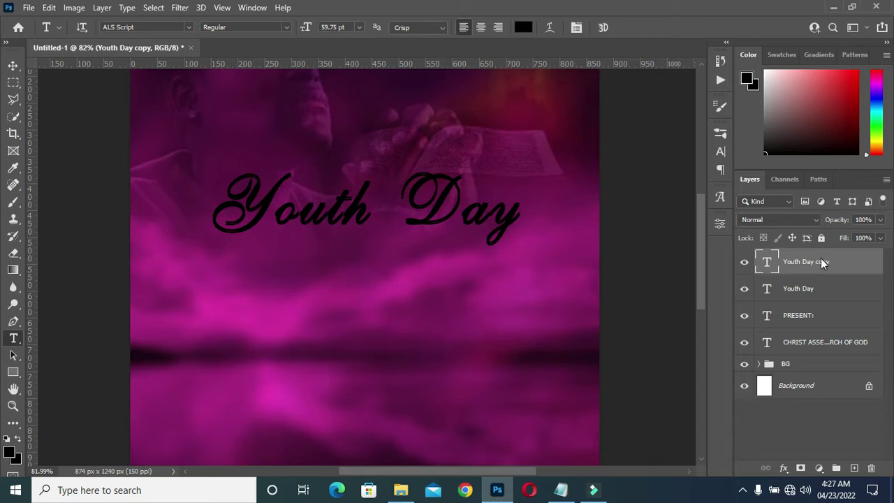
{"action": "left_click_drag", "start_coordinate": [822, 266], "coordinate": [853, 467]}
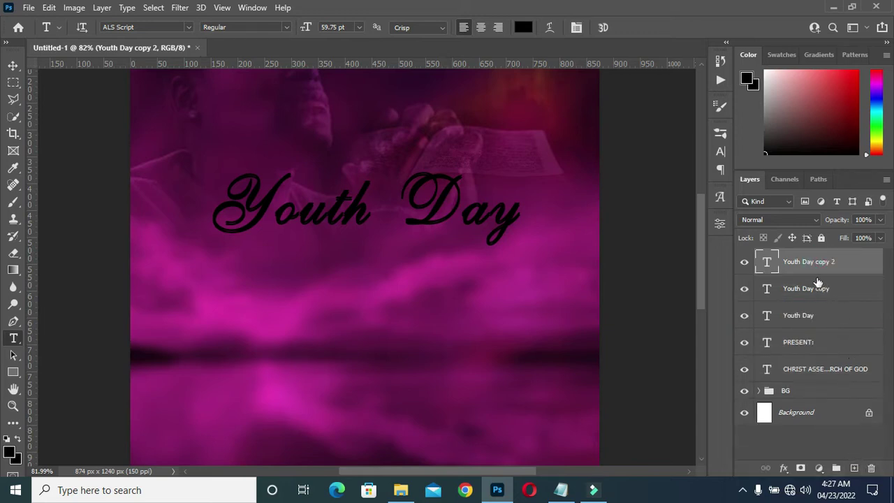
{"action": "left_click", "coordinate": [523, 28]}
{"action": "left_click_drag", "start_coordinate": [567, 235], "coordinate": [547, 221]}
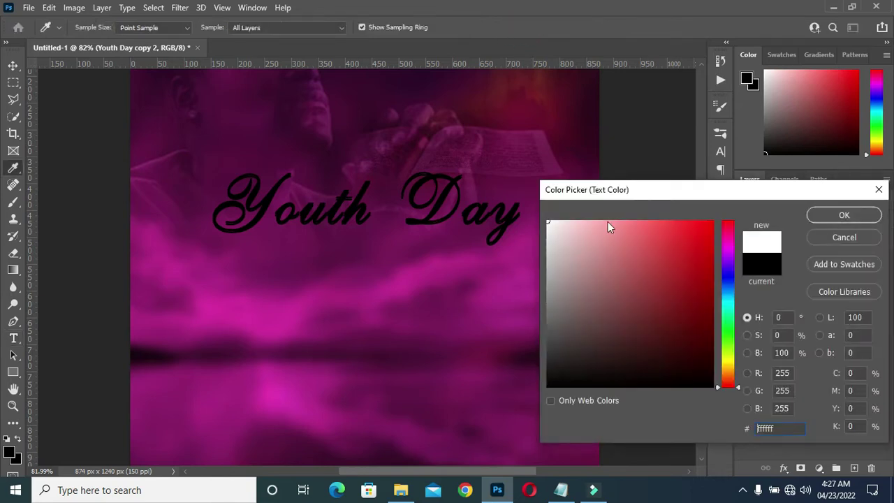
{"action": "left_click", "coordinate": [847, 217]}
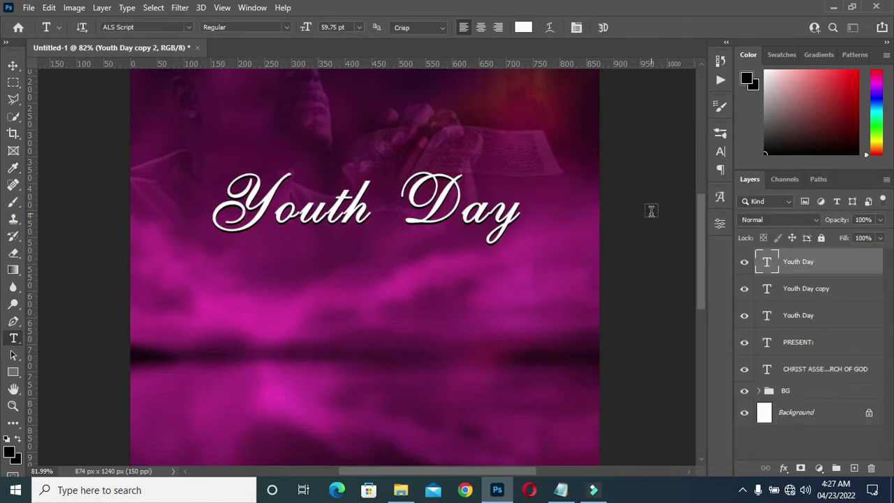
{"action": "key", "text": "ctrl+Up"}
{"action": "key", "text": "ctrl+Left"}
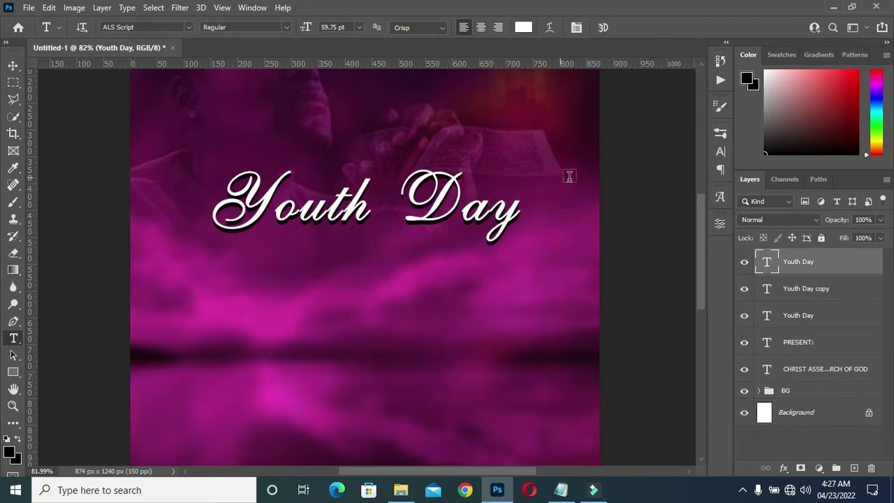
{"action": "left_click", "coordinate": [799, 316]}
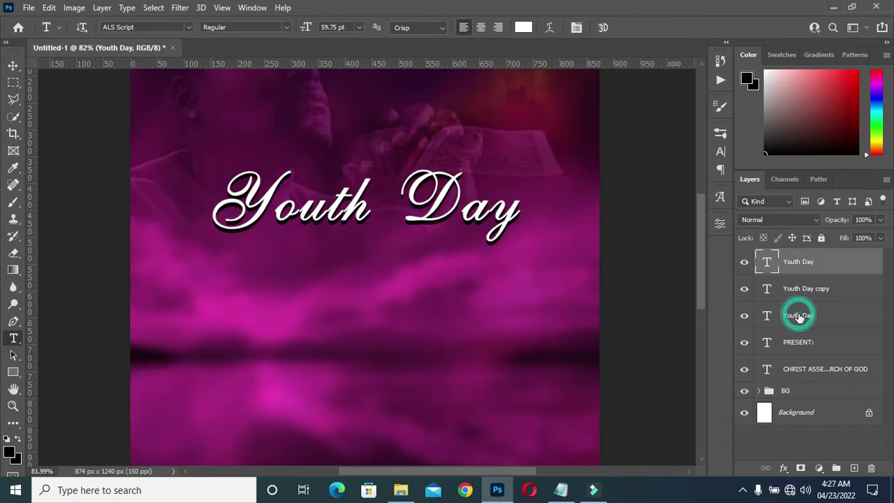
Give the bottom Youth Day layer a Drop Shadow: 85% opacity, 6 px distance, 13 px size
{"action": "left_click", "coordinate": [786, 467]}
{"action": "left_click", "coordinate": [798, 456]}
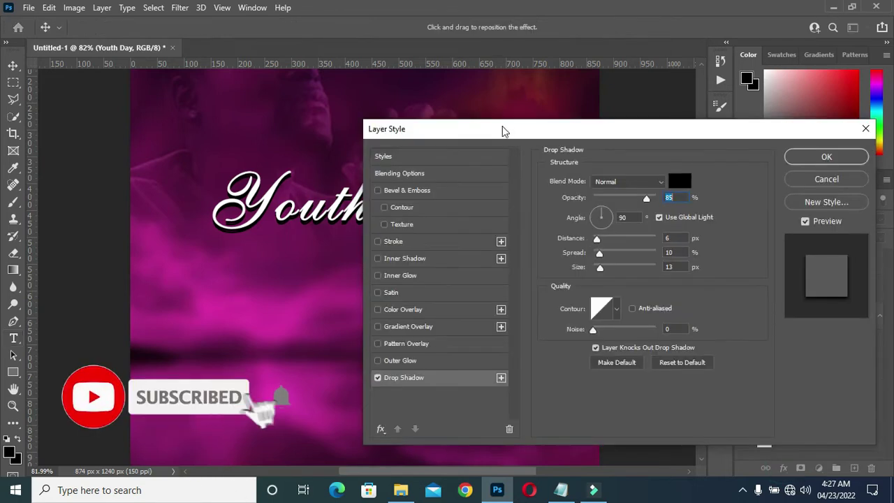
{"action": "left_click_drag", "start_coordinate": [508, 134], "coordinate": [658, 132]}
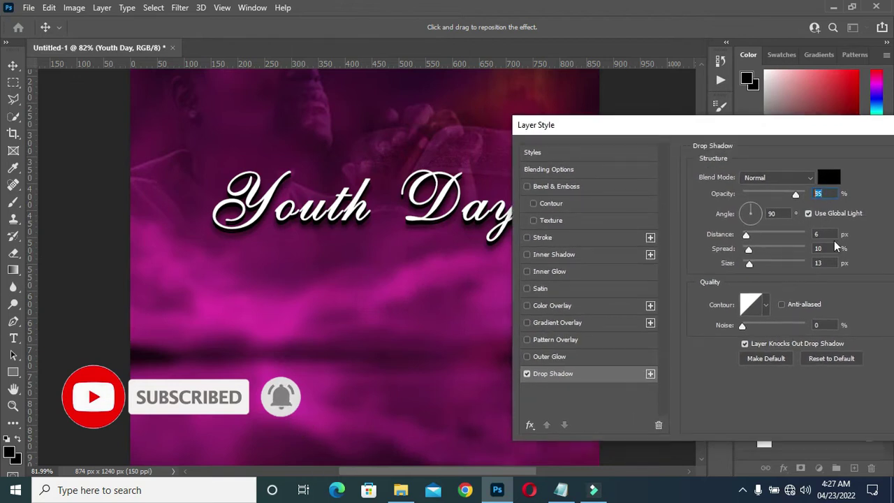
{"action": "left_click", "coordinate": [826, 262]}
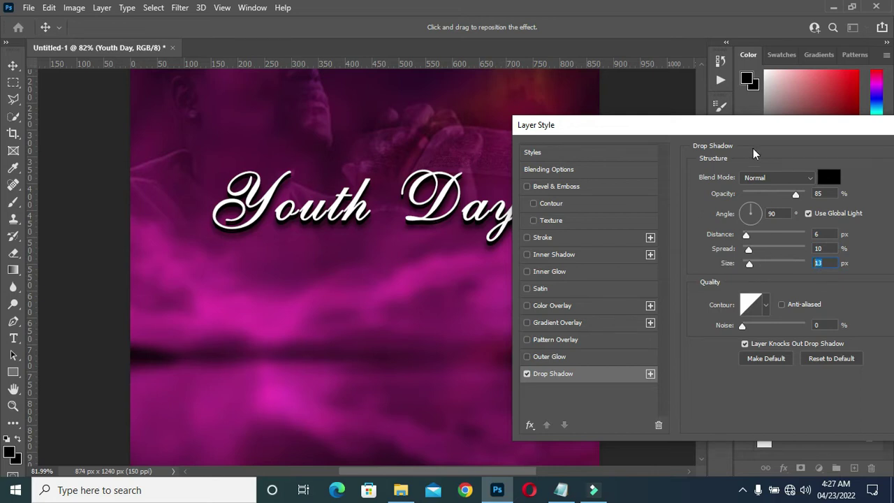
{"action": "left_click_drag", "start_coordinate": [765, 126], "coordinate": [548, 121]}
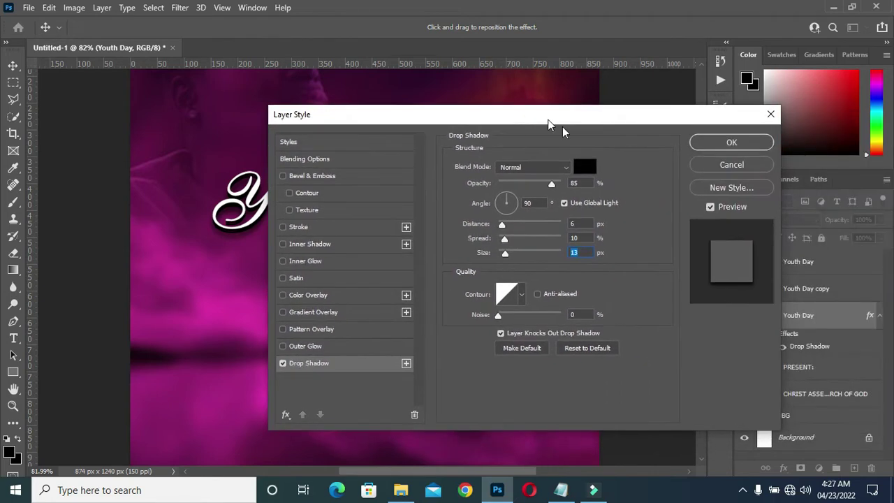
{"action": "left_click", "coordinate": [731, 143]}
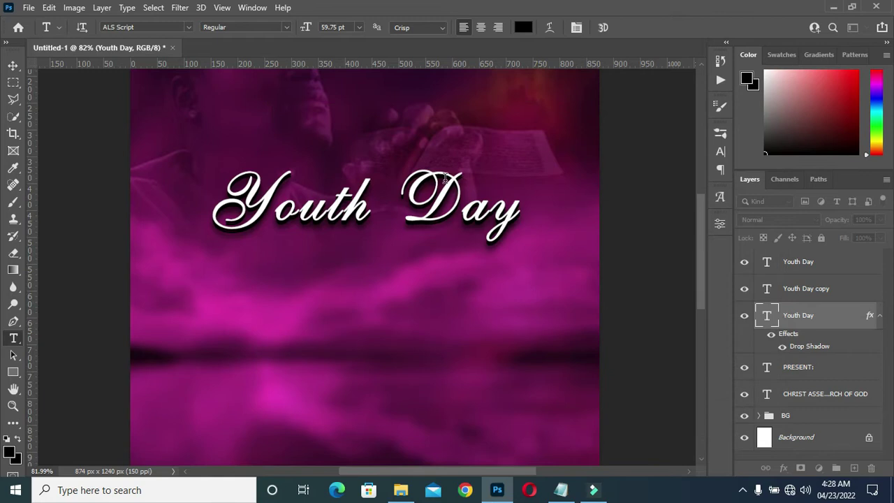
{"action": "scroll", "coordinate": [445, 179], "scroll_direction": "down", "scroll_amount": 3}
{"action": "scroll", "coordinate": [279, 210], "scroll_direction": "up", "scroll_amount": 2}
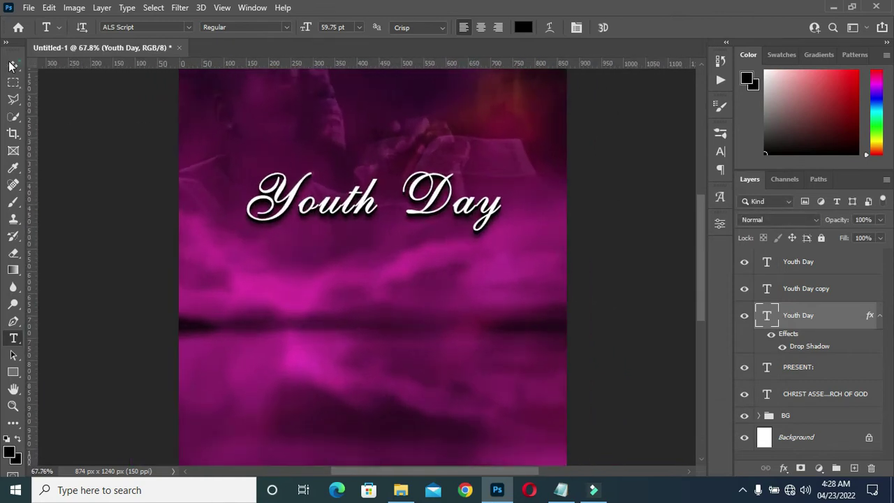
Copy the SUNDAY SERVICE line from the Notepad notes
{"action": "left_click", "coordinate": [12, 65]}
{"action": "scroll", "coordinate": [265, 187], "scroll_direction": "up", "scroll_amount": 2}
{"action": "scroll", "coordinate": [265, 187], "scroll_direction": "up", "scroll_amount": 1}
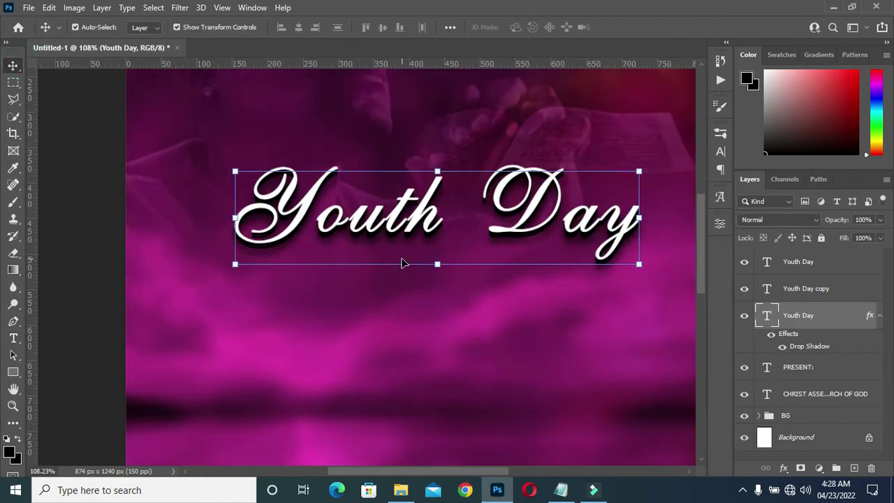
{"action": "key", "text": "t"}
{"action": "left_click", "coordinate": [561, 489]}
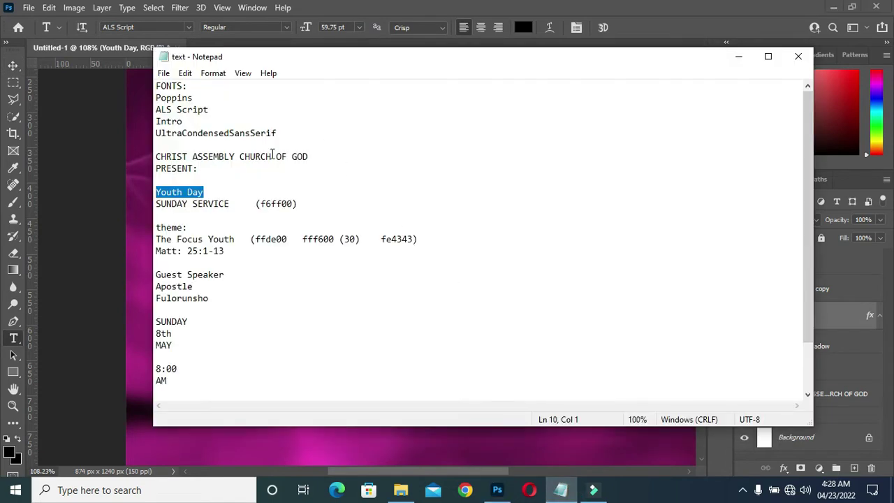
{"action": "left_click", "coordinate": [230, 203]}
{"action": "key", "text": "shift+Home"}
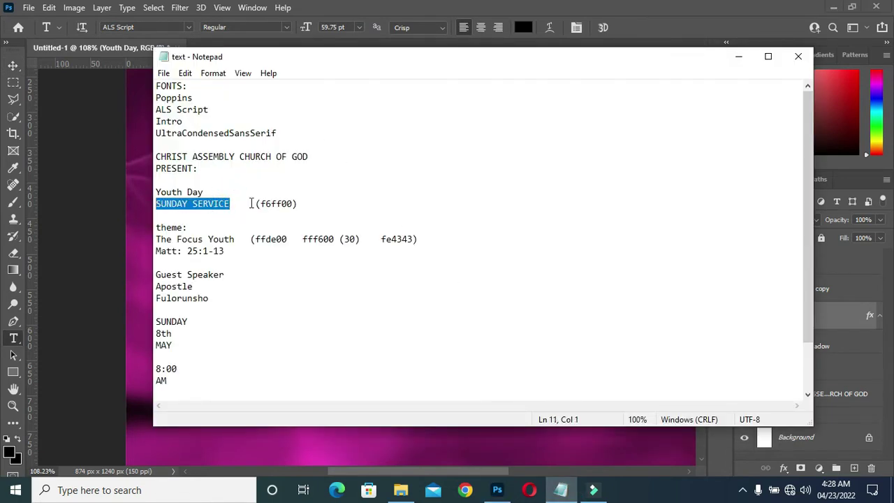
{"action": "right_click", "coordinate": [212, 211]}
{"action": "left_click", "coordinate": [245, 245]}
Paste SUNDAY SERVICE as a new text layer below Youth Day
{"action": "left_click", "coordinate": [737, 58]}
{"action": "left_click", "coordinate": [292, 326]}
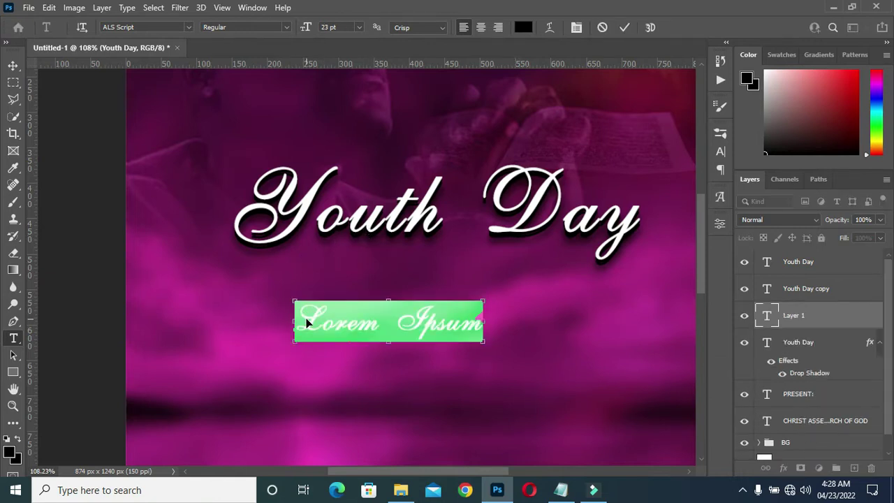
{"action": "key", "text": "ctrl+v"}
{"action": "left_click", "coordinate": [625, 28]}
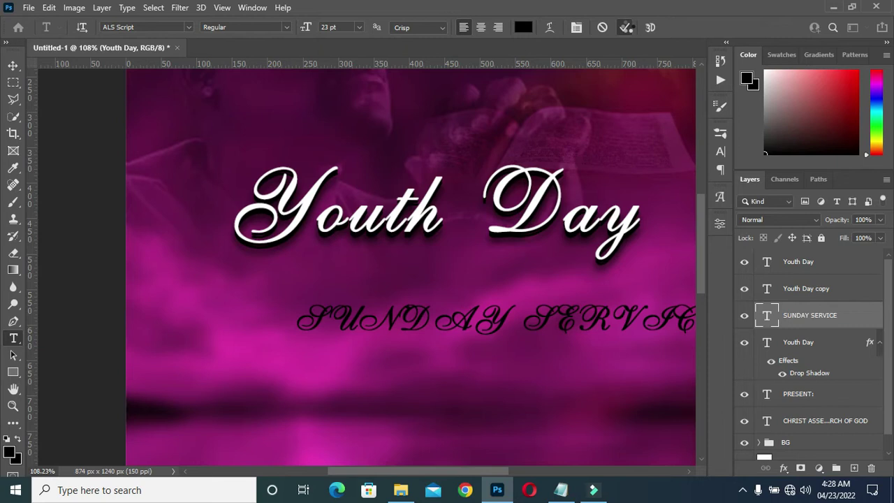
Set SUNDAY SERVICE in the Intro font and tuck it just under Youth Day
{"action": "left_click", "coordinate": [188, 28]}
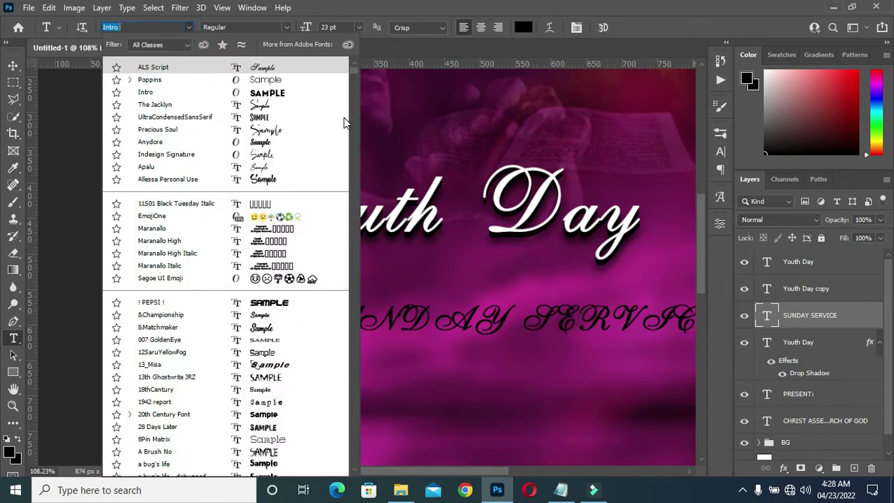
{"action": "key", "text": "Return"}
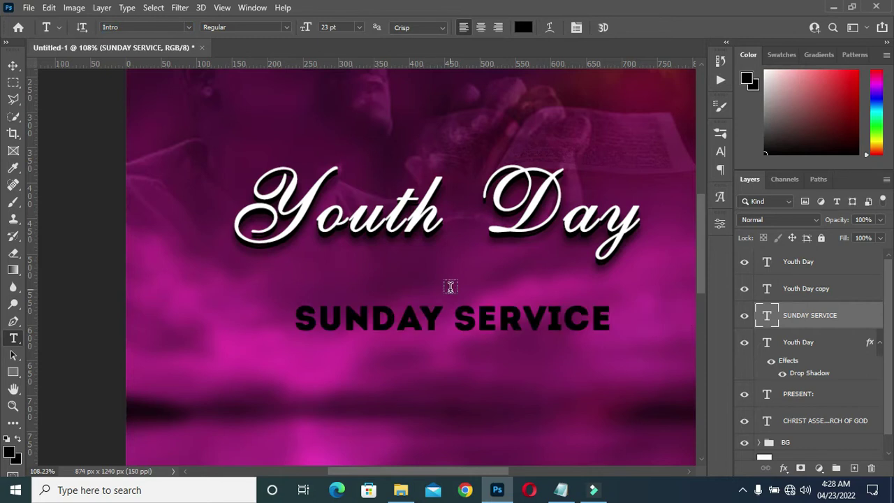
{"action": "left_click_drag", "start_coordinate": [422, 316], "coordinate": [414, 257]}
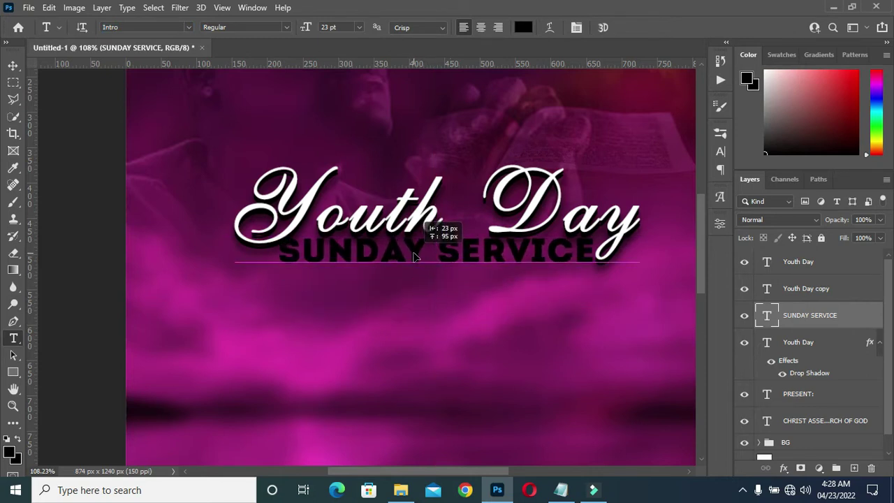
Move the SUNDAY SERVICE layer to the top of the stack and duplicate it
{"action": "scroll", "coordinate": [468, 199], "scroll_direction": "down", "scroll_amount": 2}
{"action": "scroll", "coordinate": [471, 247], "scroll_direction": "down", "scroll_amount": 1}
{"action": "scroll", "coordinate": [475, 248], "scroll_direction": "down", "scroll_amount": 1}
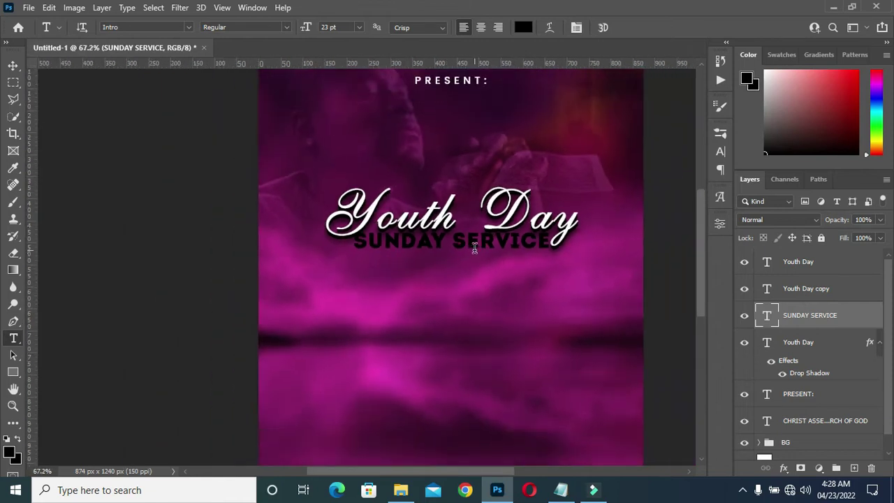
{"action": "scroll", "coordinate": [474, 249], "scroll_direction": "up", "scroll_amount": 3}
{"action": "scroll", "coordinate": [473, 248], "scroll_direction": "up", "scroll_amount": 1}
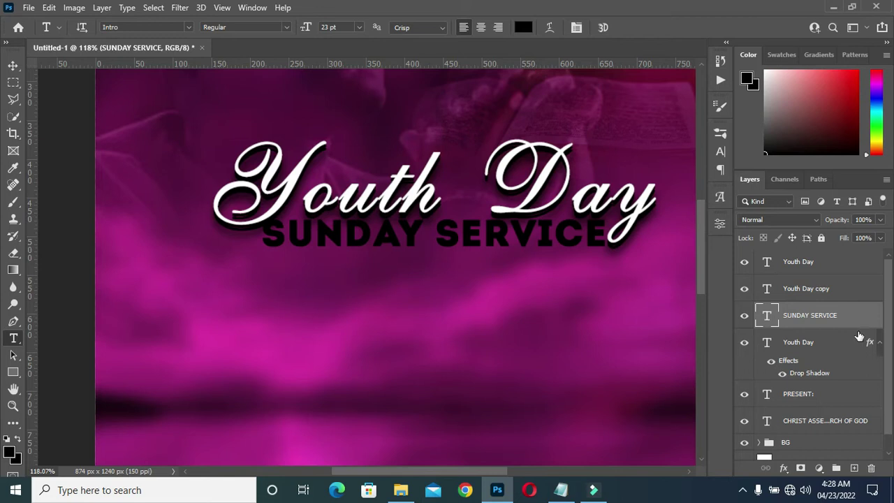
{"action": "left_click_drag", "start_coordinate": [832, 319], "coordinate": [816, 255]}
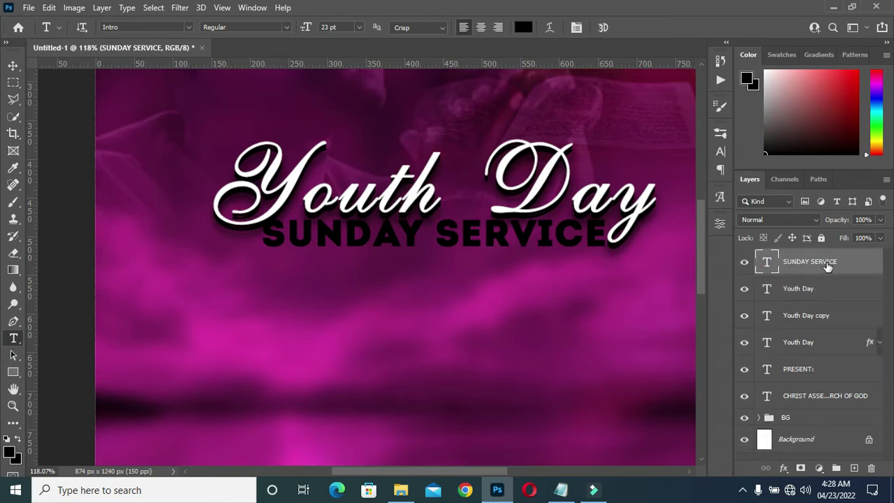
{"action": "key", "text": "ctrl+j"}
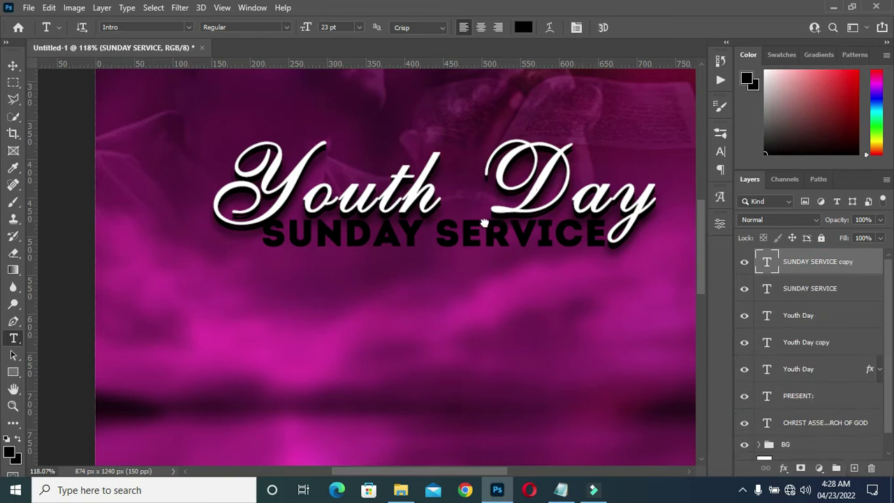
Make the top SUNDAY SERVICE copy white (ffffff), then select the original layer beneath it
{"action": "left_click", "coordinate": [802, 291], "text": "shift"}
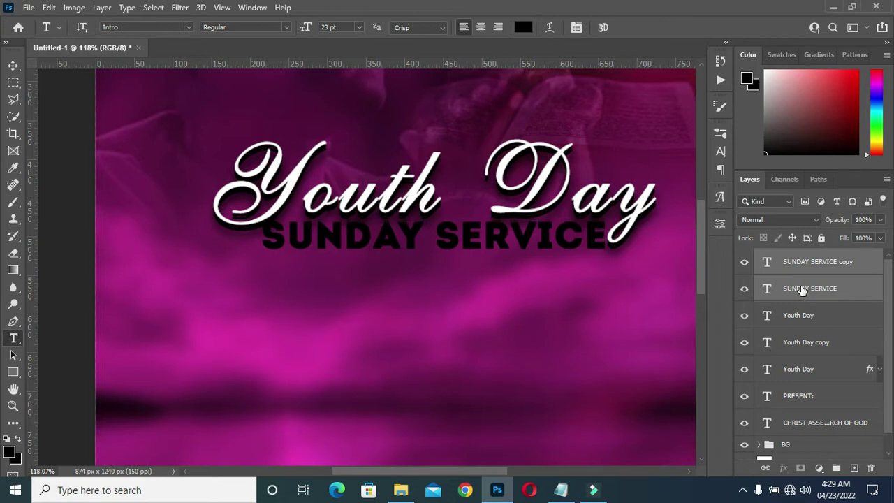
{"action": "left_click", "coordinate": [804, 262]}
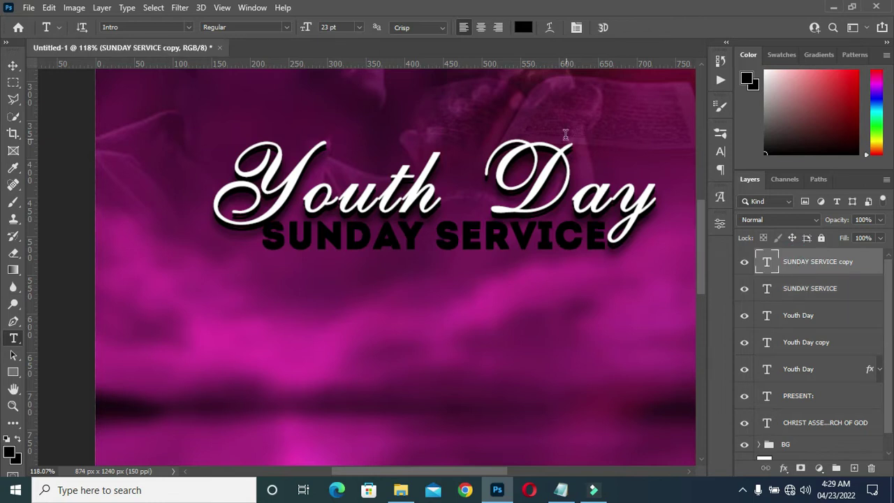
{"action": "left_click", "coordinate": [525, 31]}
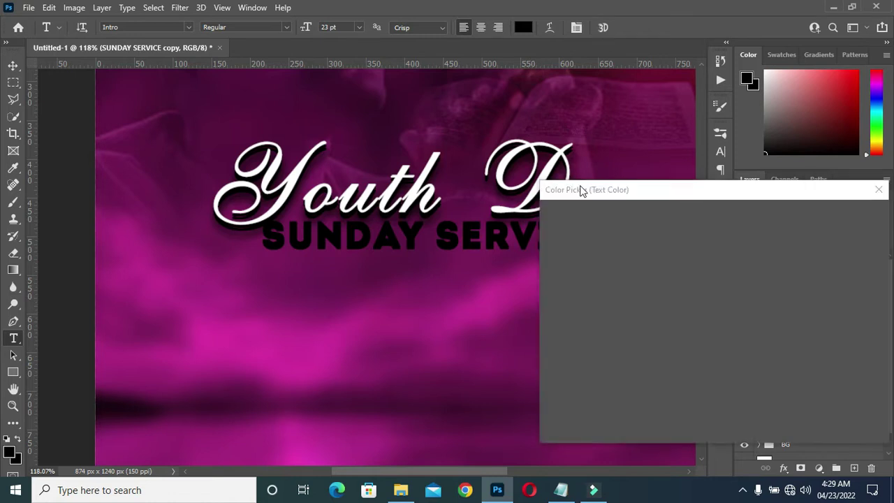
{"action": "left_click", "coordinate": [571, 246]}
{"action": "type", "text": "ffffff"}
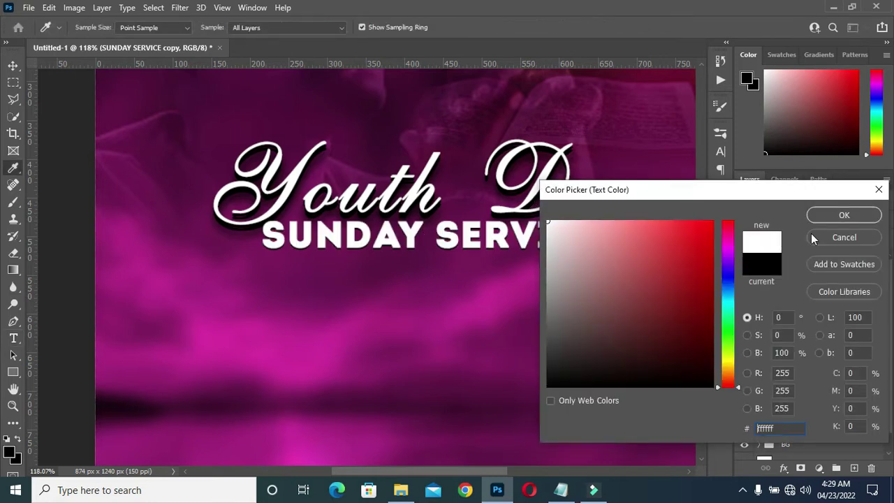
{"action": "left_click", "coordinate": [845, 215]}
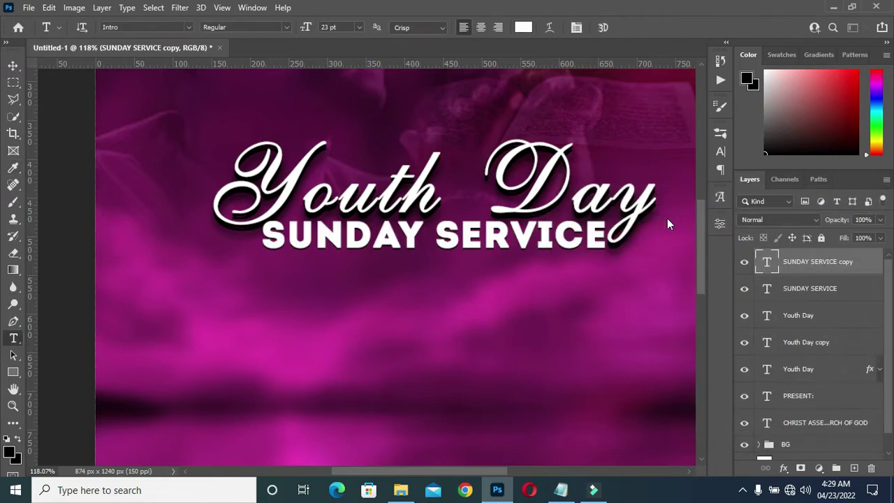
{"action": "left_click", "coordinate": [788, 256]}
{"action": "left_click", "coordinate": [788, 287]}
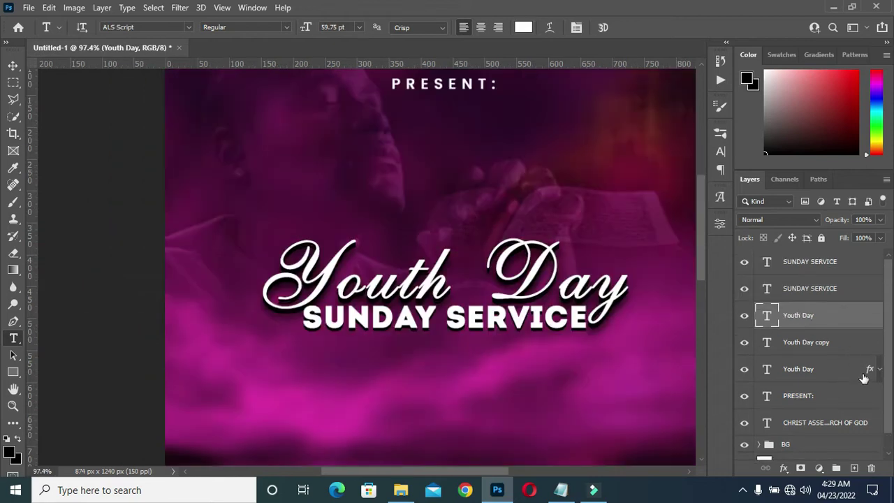
Alt-drag the Youth Day fx badge to copy its Drop Shadow onto the lower SUNDAY SERVICE layer
{"action": "left_click_drag", "start_coordinate": [870, 371], "coordinate": [853, 292]}
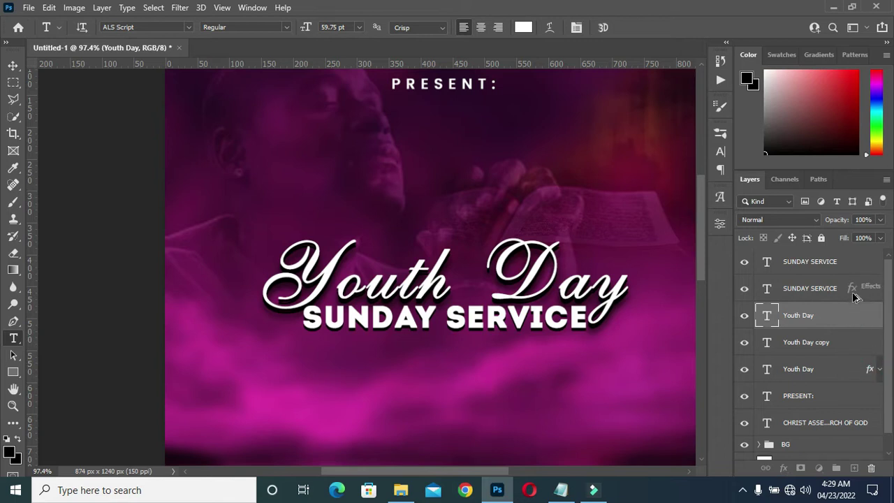
{"action": "scroll", "coordinate": [489, 315], "scroll_direction": "down", "scroll_amount": 2}
{"action": "scroll", "coordinate": [489, 315], "scroll_direction": "down", "scroll_amount": 1}
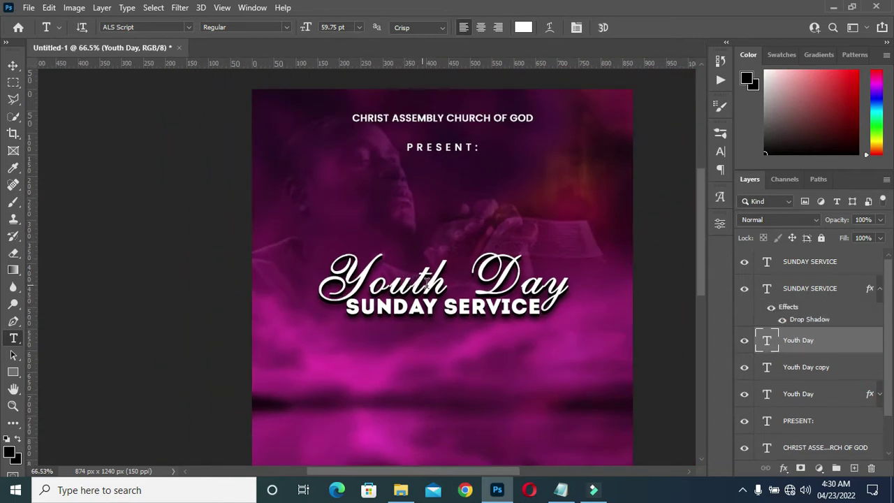
{"action": "scroll", "coordinate": [597, 369], "scroll_direction": "down", "scroll_amount": 1}
{"action": "scroll", "coordinate": [534, 333], "scroll_direction": "down", "scroll_amount": 1}
{"action": "scroll", "coordinate": [399, 202], "scroll_direction": "up", "scroll_amount": 3}
{"action": "scroll", "coordinate": [433, 183], "scroll_direction": "up", "scroll_amount": 1}
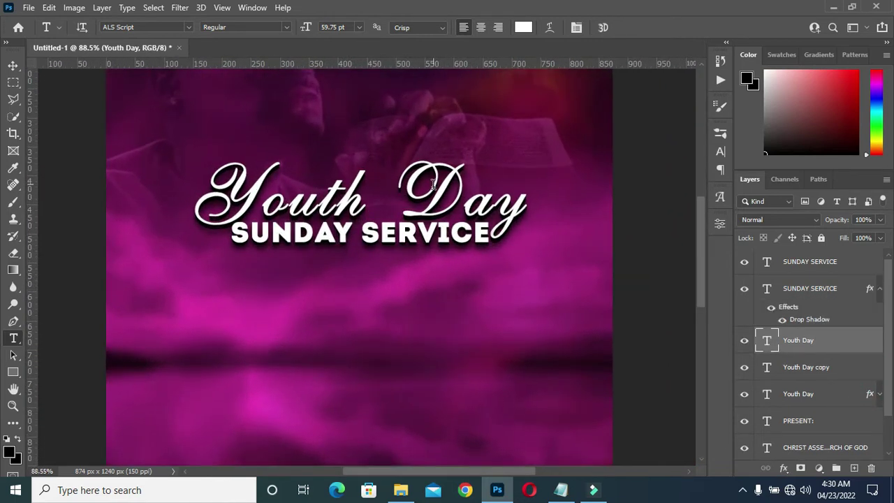
Colour the top SUNDAY SERVICE text layer bright golden yellow
{"action": "left_click", "coordinate": [878, 288]}
{"action": "left_click", "coordinate": [823, 263]}
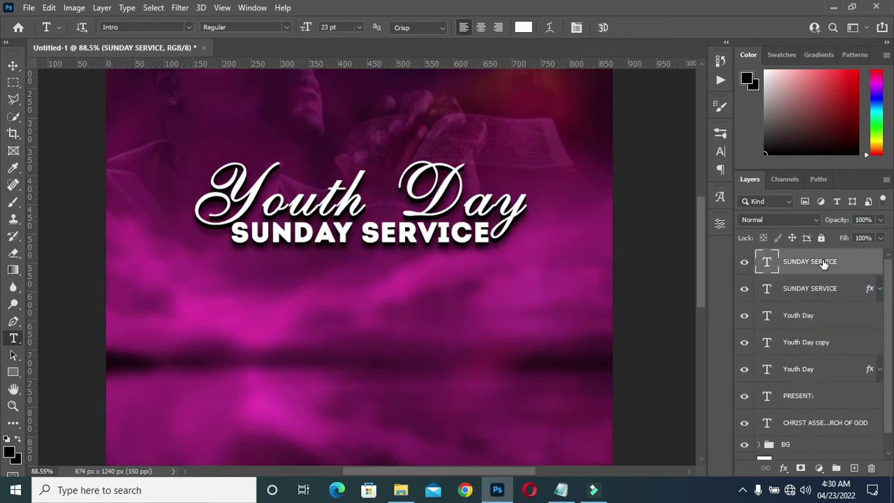
{"action": "left_click", "coordinate": [524, 28]}
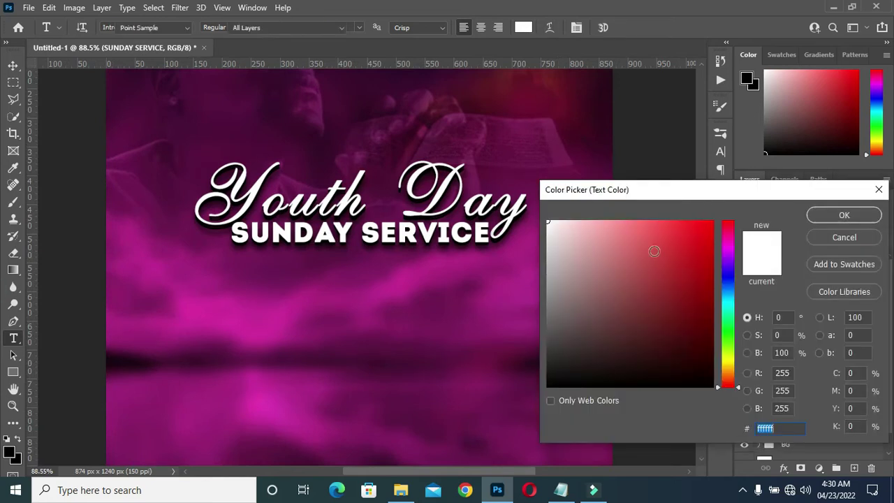
{"action": "left_click", "coordinate": [728, 367]}
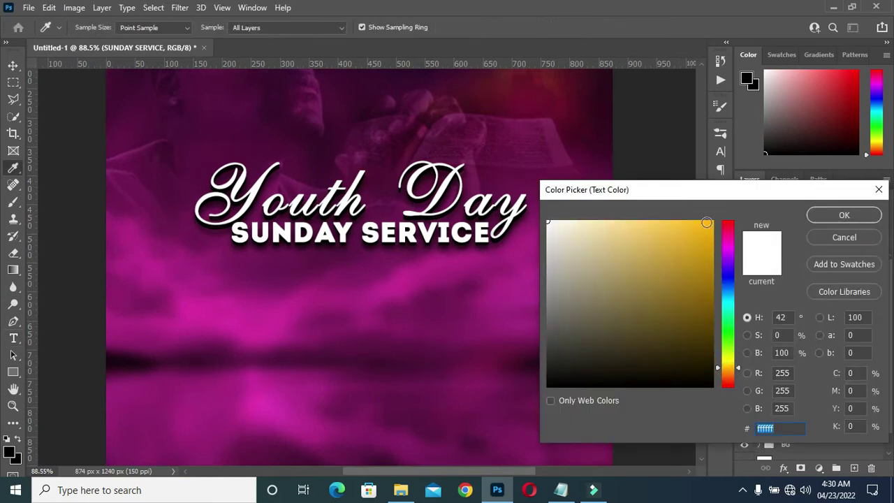
{"action": "left_click", "coordinate": [712, 222]}
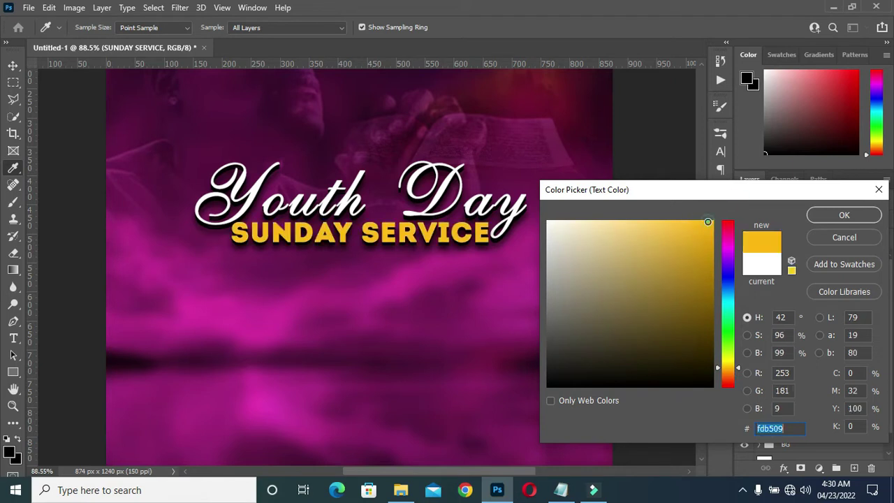
{"action": "left_click", "coordinate": [854, 215]}
Switch to the Move tool and bring the Notepad notes back up
{"action": "scroll", "coordinate": [426, 238], "scroll_direction": "down", "scroll_amount": 3}
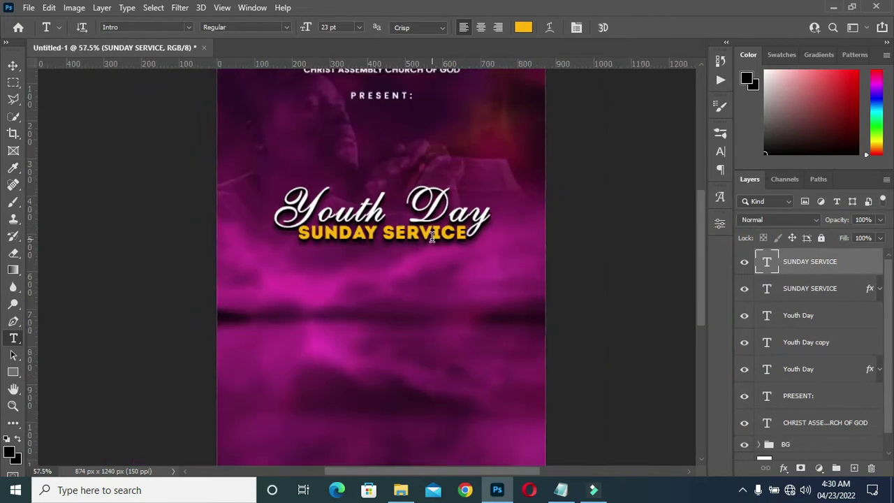
{"action": "scroll", "coordinate": [426, 239], "scroll_direction": "down", "scroll_amount": 2}
{"action": "scroll", "coordinate": [286, 245], "scroll_direction": "up", "scroll_amount": 1}
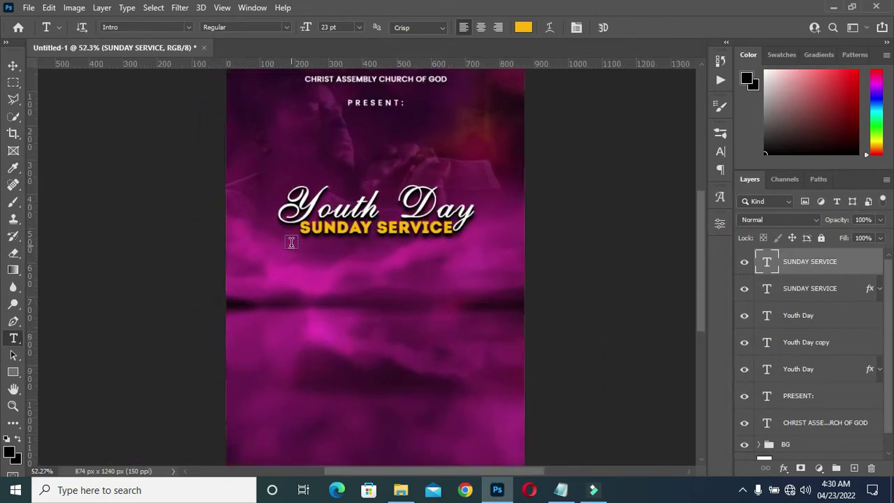
{"action": "scroll", "coordinate": [290, 242], "scroll_direction": "up", "scroll_amount": 1}
{"action": "scroll", "coordinate": [292, 230], "scroll_direction": "up", "scroll_amount": 2}
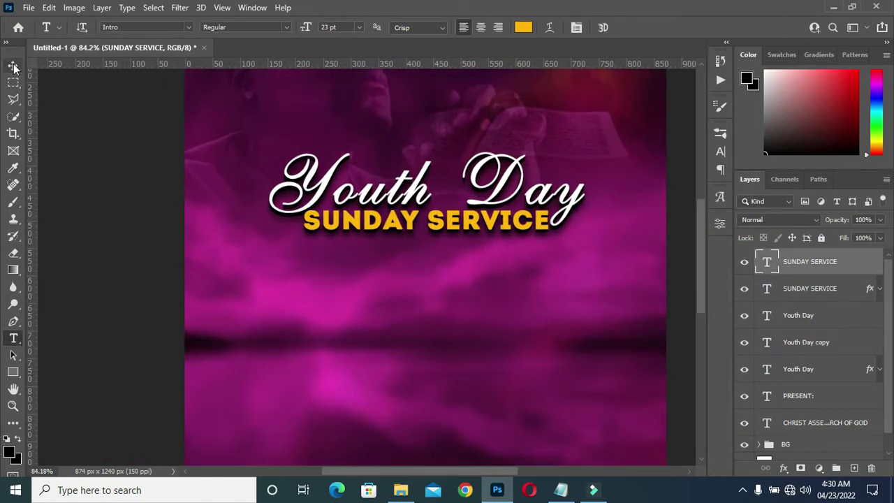
{"action": "key", "text": "v"}
{"action": "scroll", "coordinate": [534, 224], "scroll_direction": "down", "scroll_amount": 3}
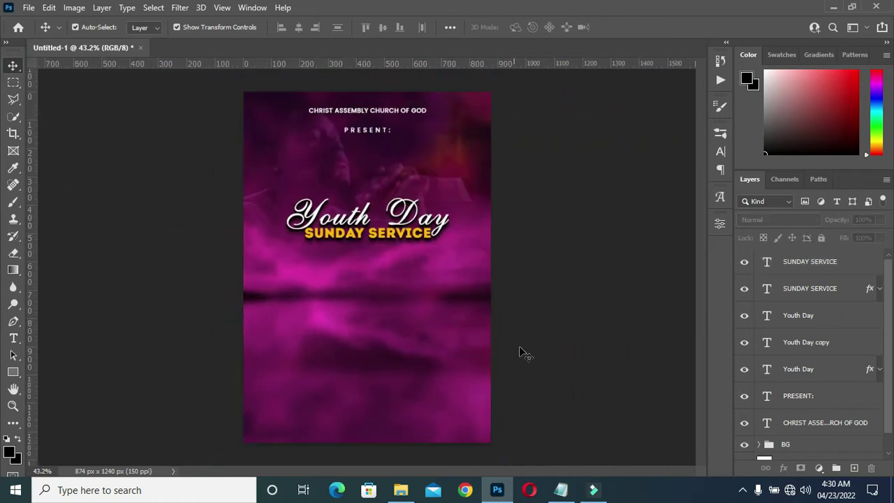
{"action": "scroll", "coordinate": [297, 204], "scroll_direction": "up", "scroll_amount": 3}
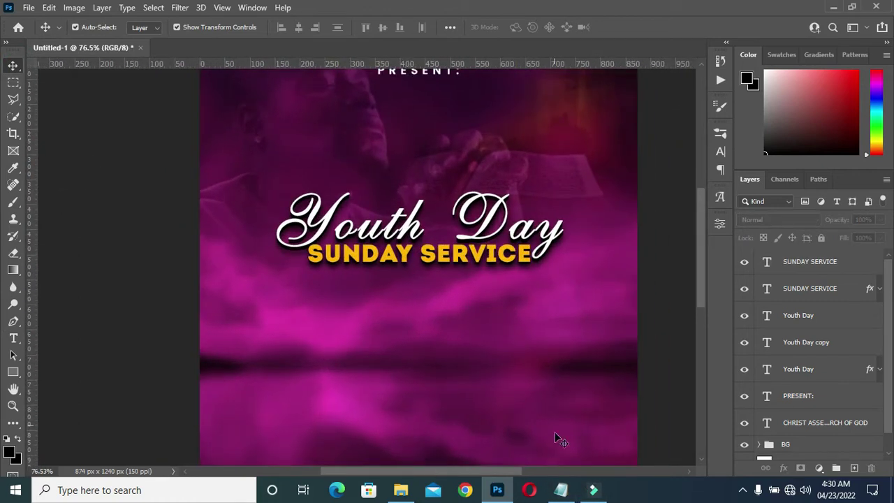
{"action": "left_click", "coordinate": [562, 490]}
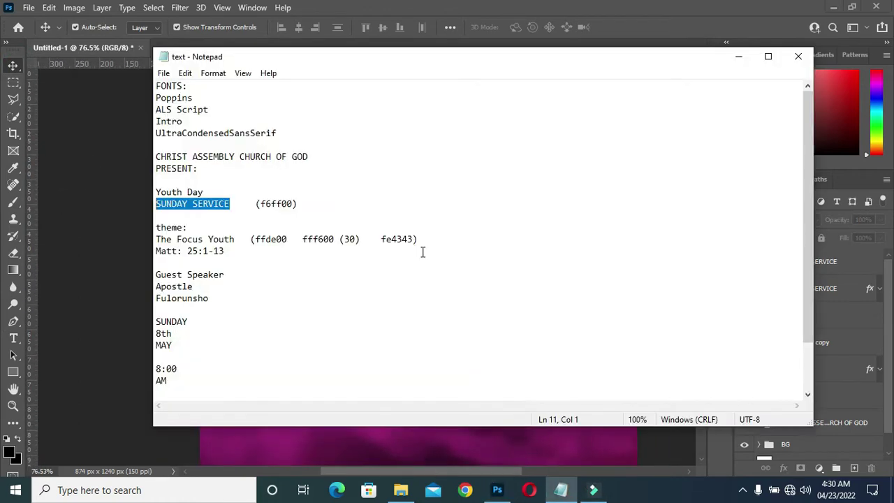
Copy the word 'theme:' from the Notepad notes and return to the flyer
{"action": "left_click_drag", "start_coordinate": [194, 231], "coordinate": [160, 228]}
{"action": "right_click", "coordinate": [162, 227]}
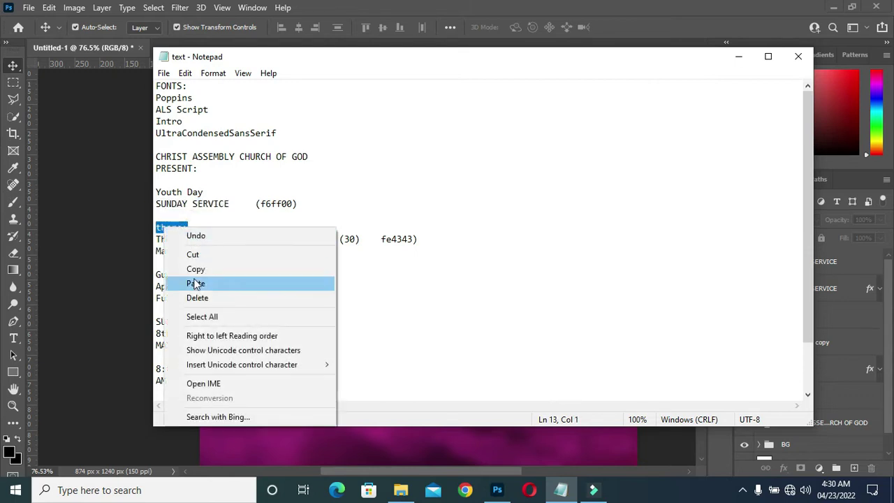
{"action": "left_click", "coordinate": [196, 268]}
{"action": "left_click", "coordinate": [432, 261]}
{"action": "left_click", "coordinate": [739, 57]}
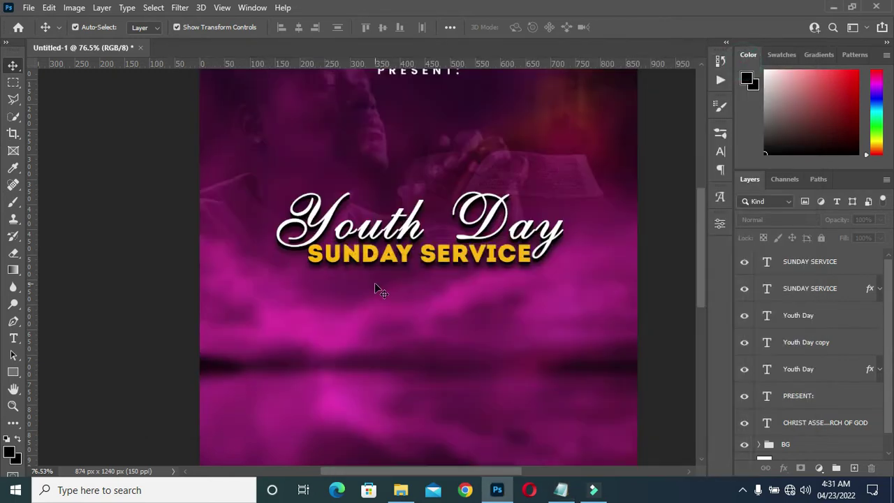
{"action": "scroll", "coordinate": [374, 283], "scroll_direction": "up", "scroll_amount": 1}
Paste 'theme:' as a new text layer below the heading and colour it white
{"action": "key", "text": "t"}
{"action": "left_click", "coordinate": [262, 349]}
{"action": "key", "text": "ctrl+v"}
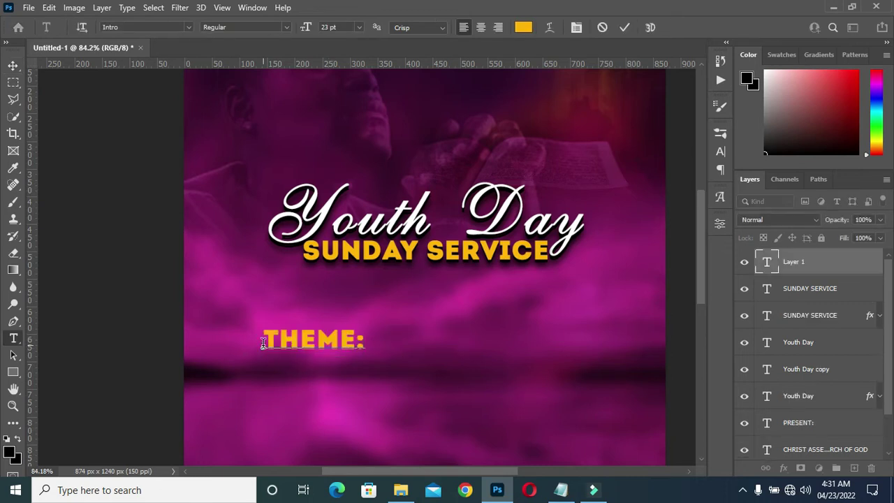
{"action": "left_click", "coordinate": [625, 28]}
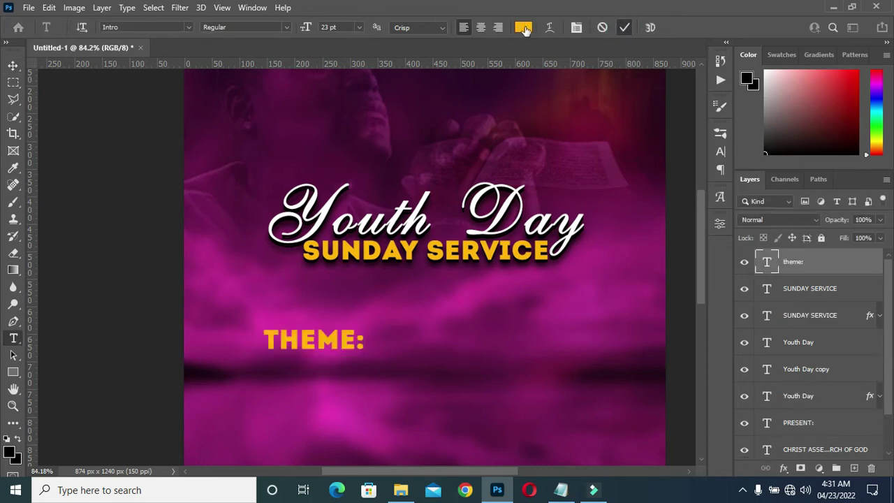
{"action": "left_click", "coordinate": [524, 27]}
{"action": "left_click", "coordinate": [577, 239]}
{"action": "type", "text": "ffffff"}
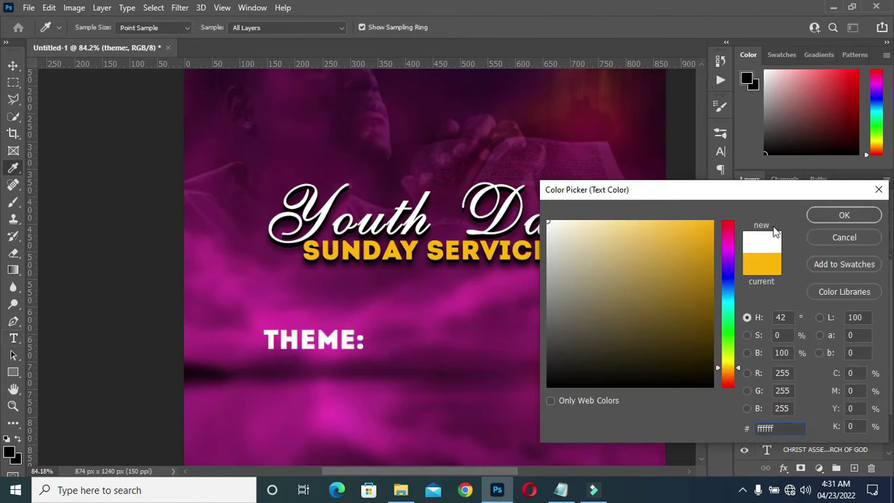
{"action": "left_click", "coordinate": [844, 214]}
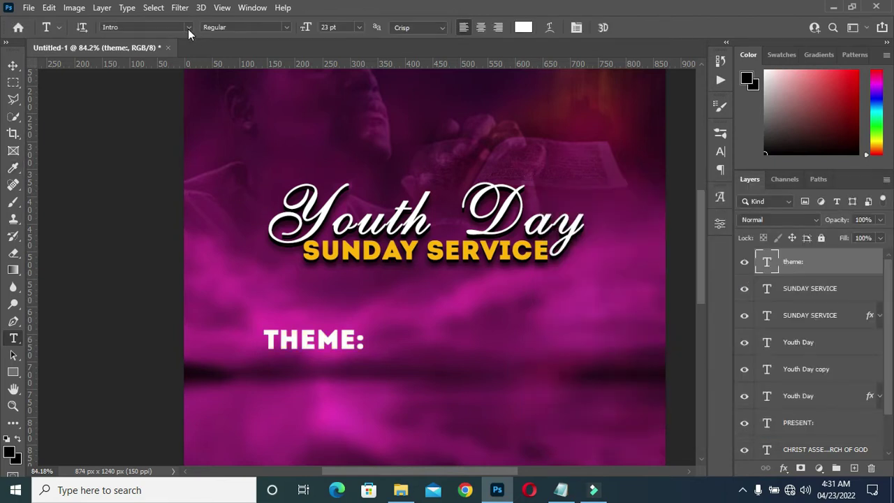
Set 'theme:' in The Jacklyn script font and move it up under SUNDAY SERVICE
{"action": "left_click", "coordinate": [188, 29]}
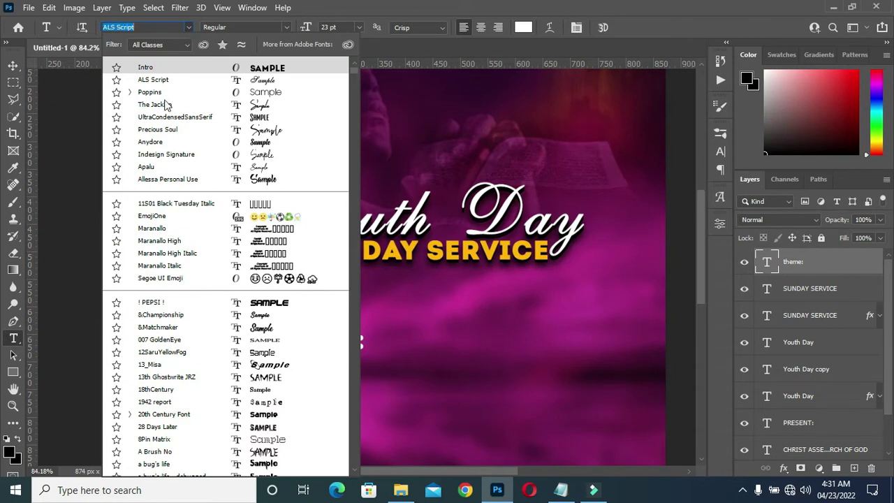
{"action": "left_click", "coordinate": [155, 105]}
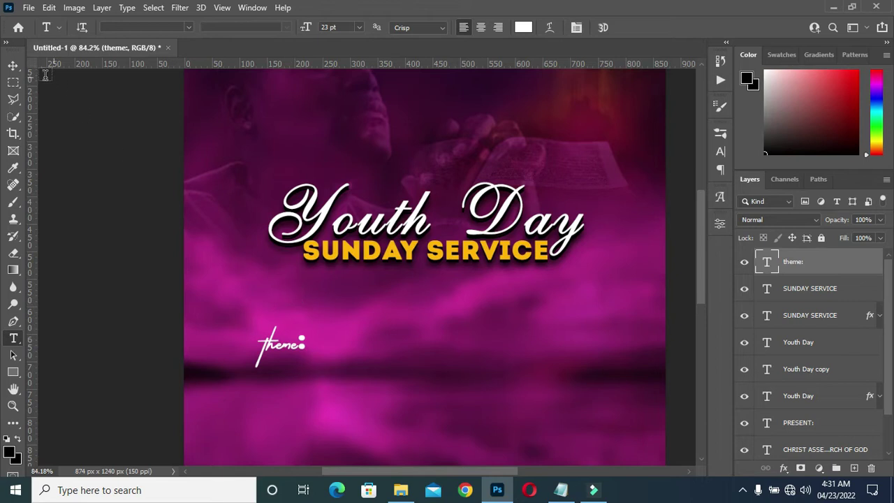
{"action": "left_click", "coordinate": [12, 65]}
{"action": "left_click_drag", "start_coordinate": [277, 348], "coordinate": [336, 328]}
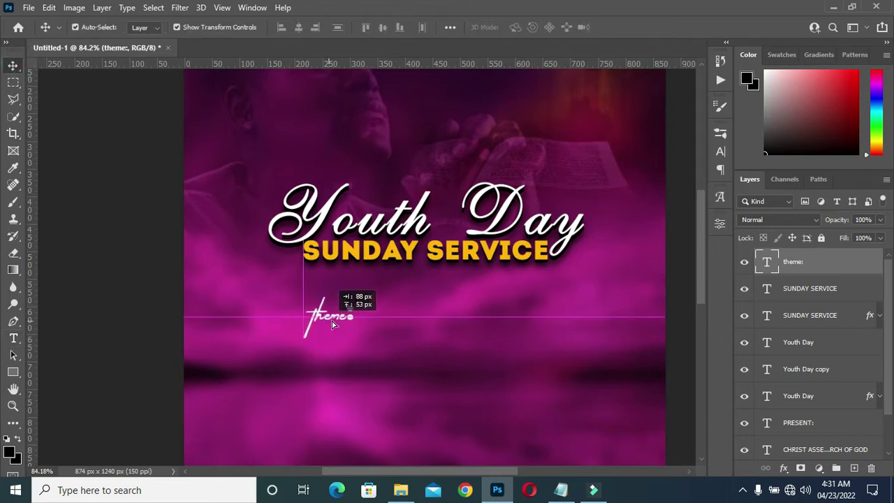
Copy 'The Focus Youth' from the Notepad notes and return to the flyer
{"action": "left_click", "coordinate": [561, 490]}
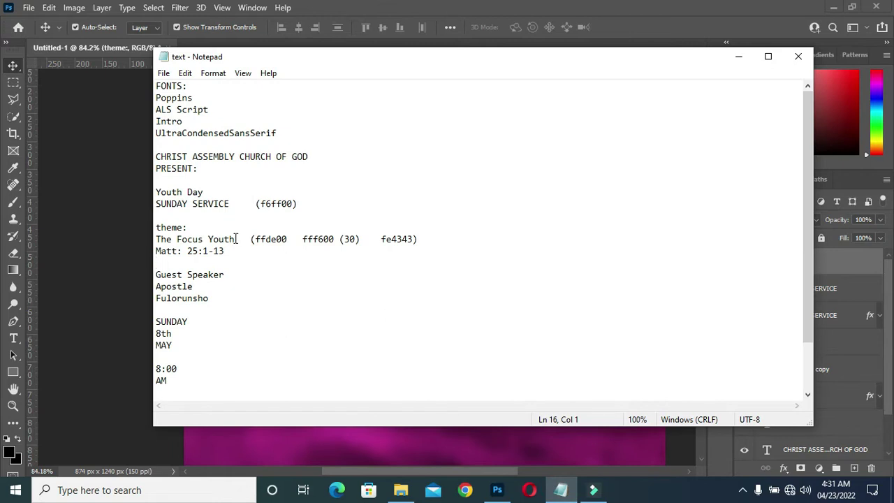
{"action": "left_click_drag", "start_coordinate": [235, 239], "coordinate": [161, 239]}
{"action": "right_click", "coordinate": [179, 239]}
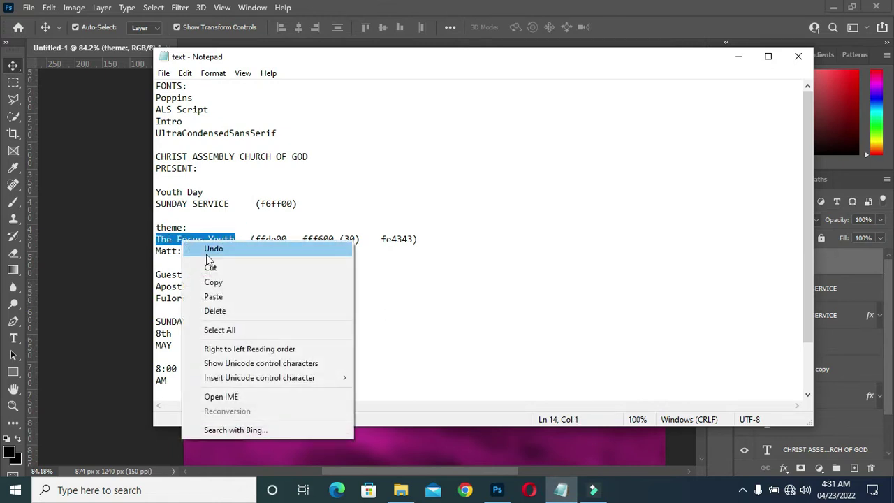
{"action": "left_click", "coordinate": [243, 285]}
{"action": "left_click", "coordinate": [738, 60]}
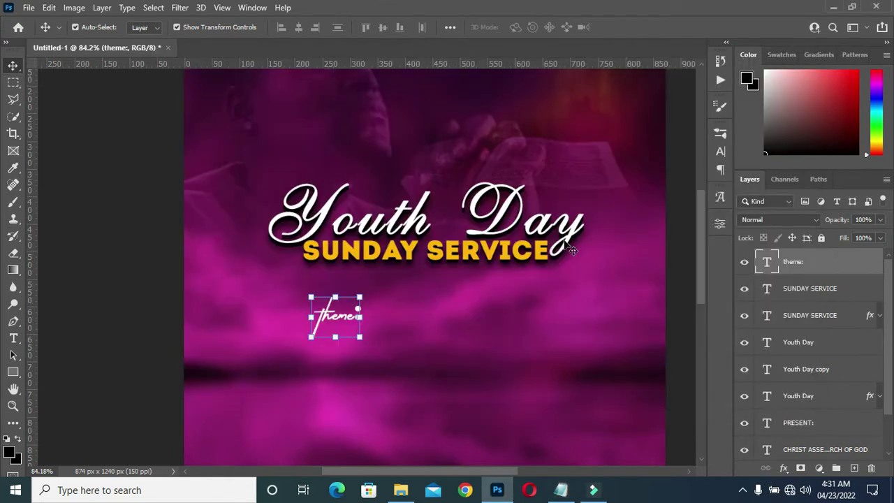
Paste 'The Focus Youth' as a new text layer below theme:, set in UltraCondensedSansSerif
{"action": "key", "text": "t"}
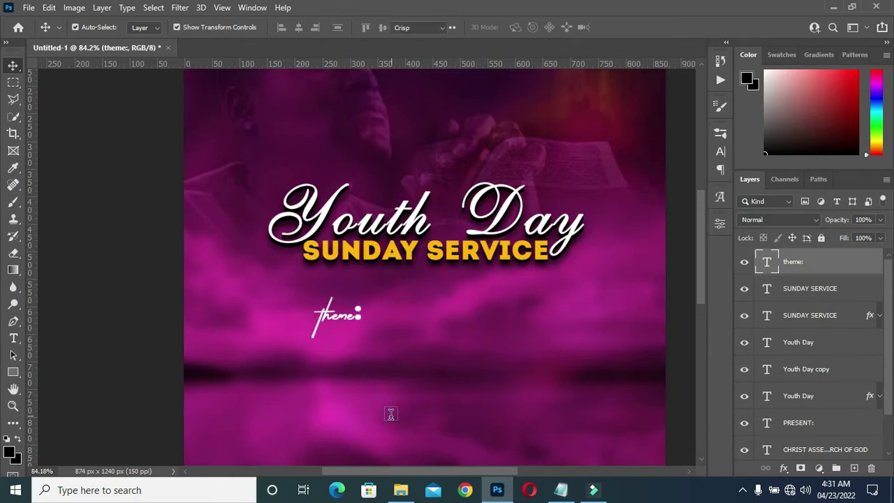
{"action": "left_click", "coordinate": [266, 365]}
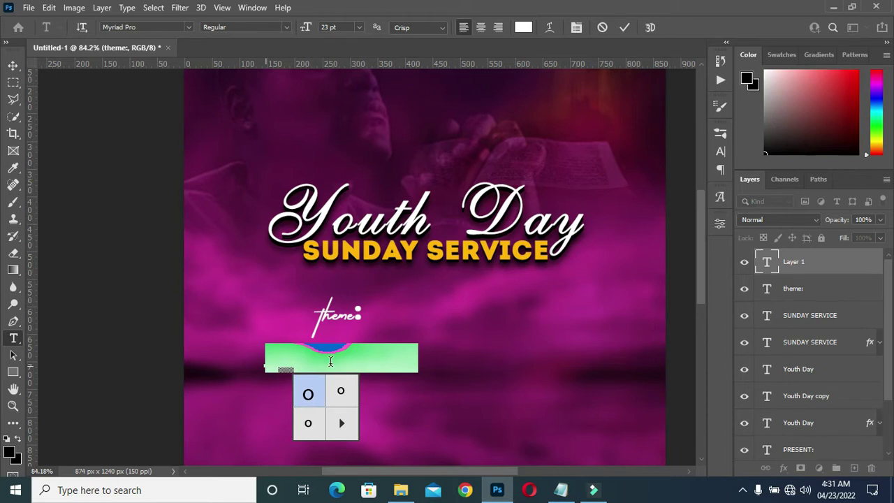
{"action": "key", "text": "ctrl+v"}
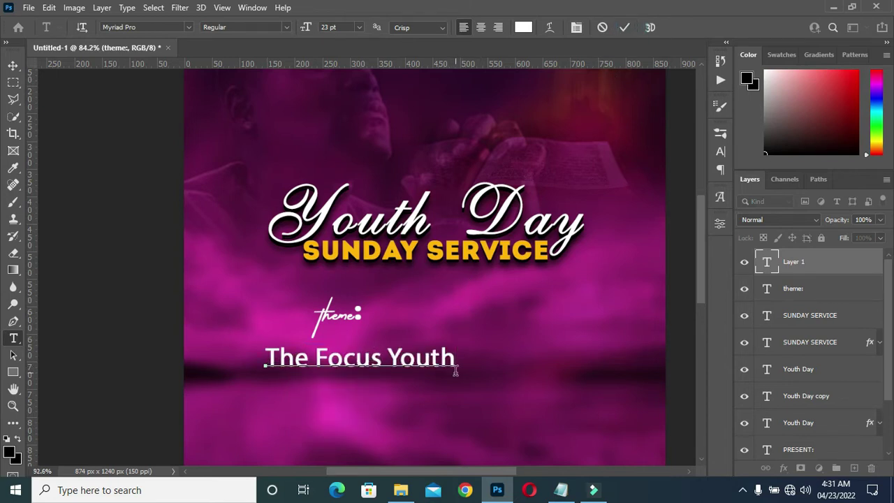
{"action": "scroll", "coordinate": [457, 371], "scroll_direction": "up", "scroll_amount": 1}
{"action": "left_click", "coordinate": [622, 28]}
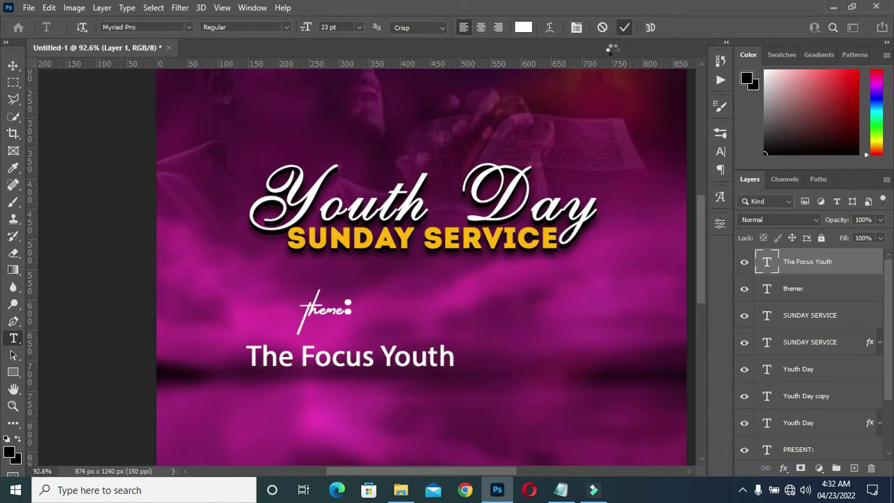
{"action": "left_click", "coordinate": [189, 28]}
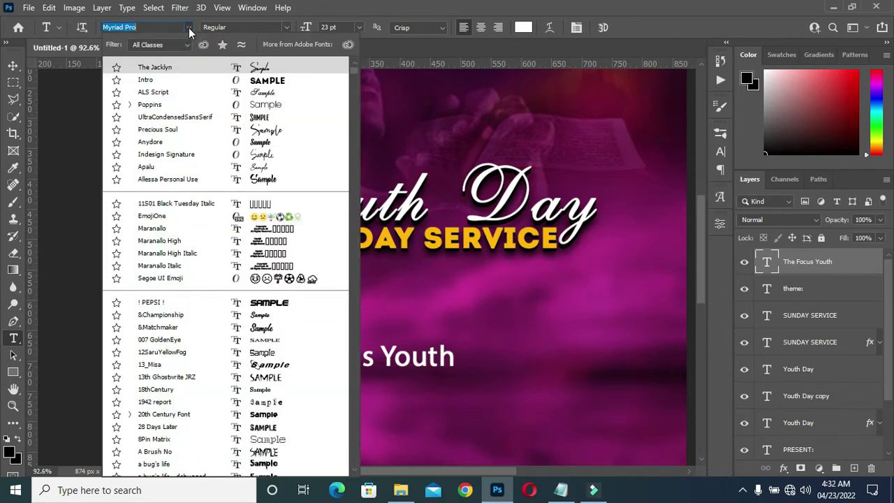
{"action": "left_click", "coordinate": [176, 120]}
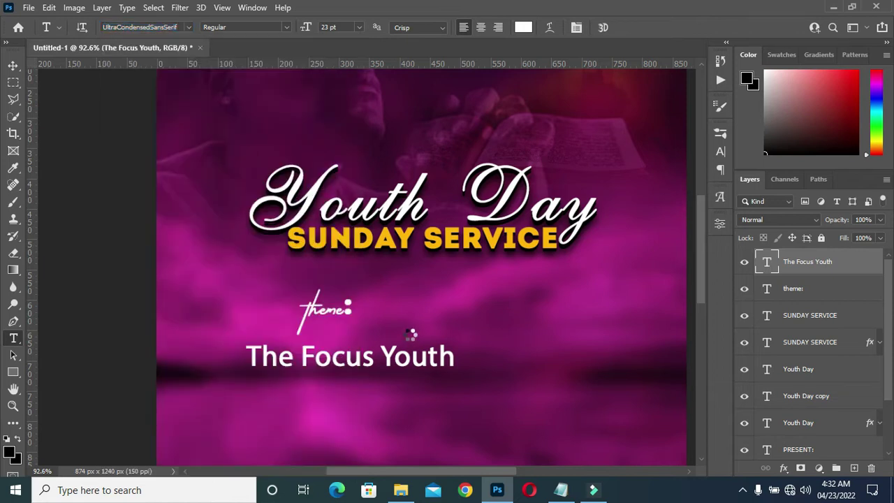
{"action": "left_click", "coordinate": [12, 65]}
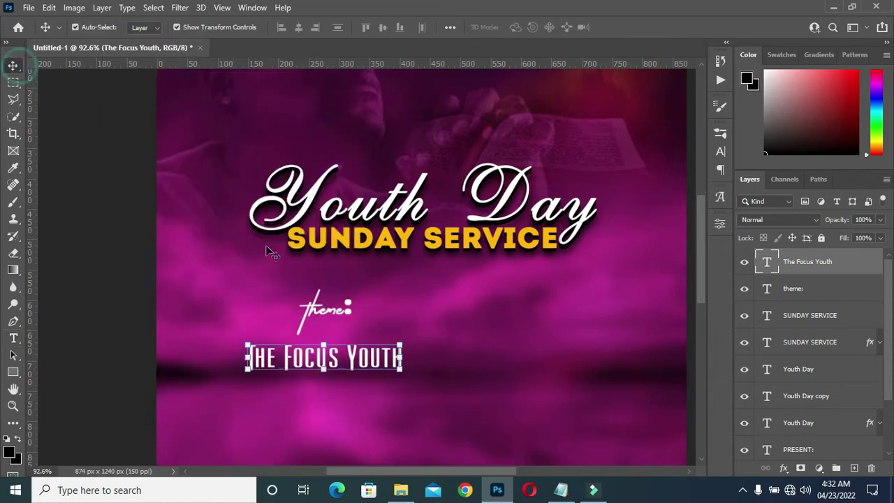
Enlarge 'The Focus Youth' and centre it on the alignment guide
{"action": "left_click_drag", "start_coordinate": [406, 355], "coordinate": [613, 351]}
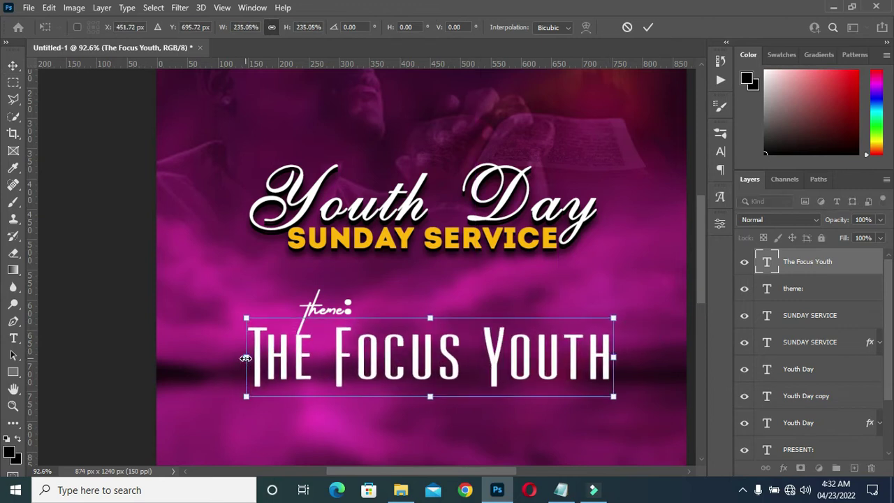
{"action": "left_click_drag", "start_coordinate": [245, 368], "coordinate": [228, 351]}
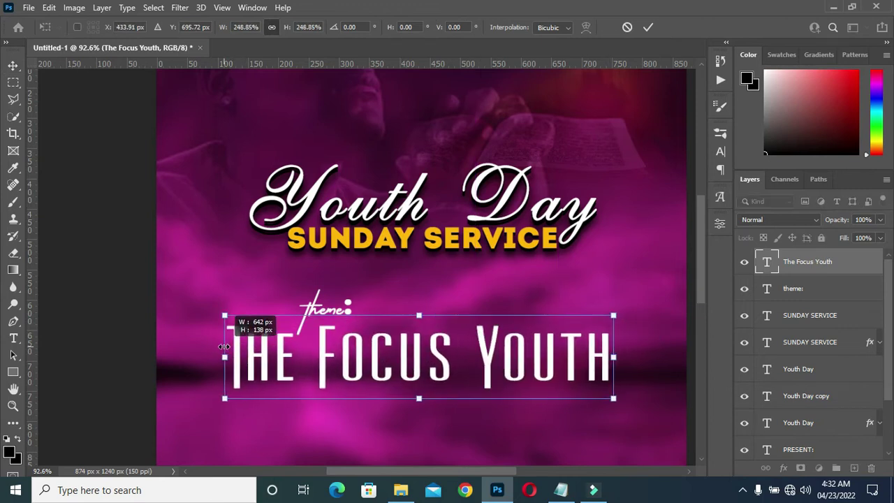
{"action": "left_click_drag", "start_coordinate": [228, 352], "coordinate": [224, 352]}
{"action": "scroll", "coordinate": [505, 257], "scroll_direction": "down", "scroll_amount": 2}
{"action": "scroll", "coordinate": [504, 257], "scroll_direction": "up", "scroll_amount": 1}
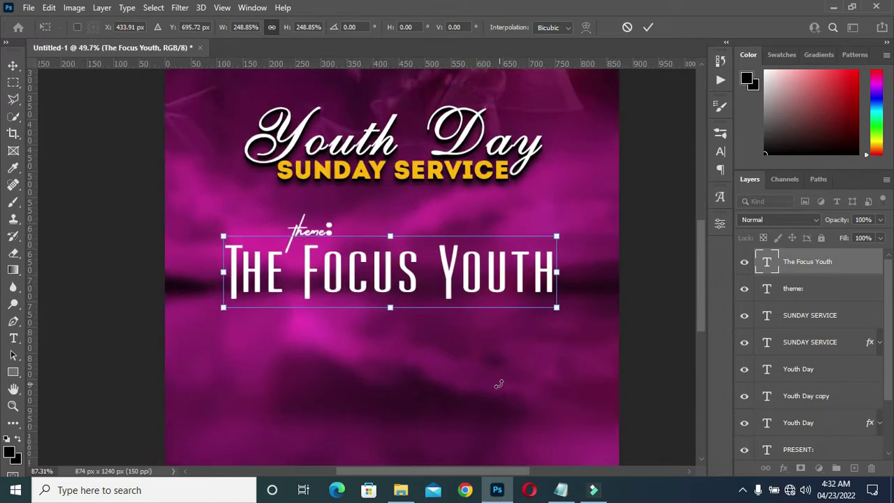
{"action": "scroll", "coordinate": [418, 255], "scroll_direction": "up", "scroll_amount": 2}
{"action": "left_click_drag", "start_coordinate": [370, 260], "coordinate": [377, 252]}
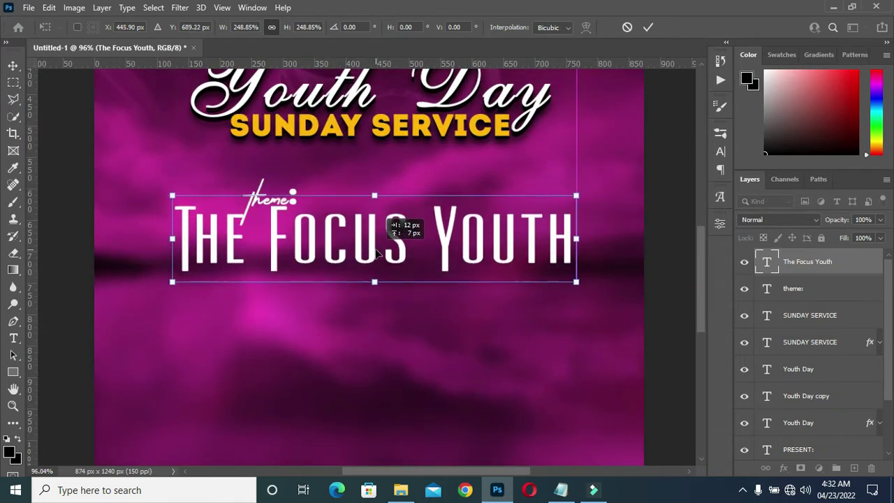
{"action": "left_click_drag", "start_coordinate": [377, 251], "coordinate": [377, 253]}
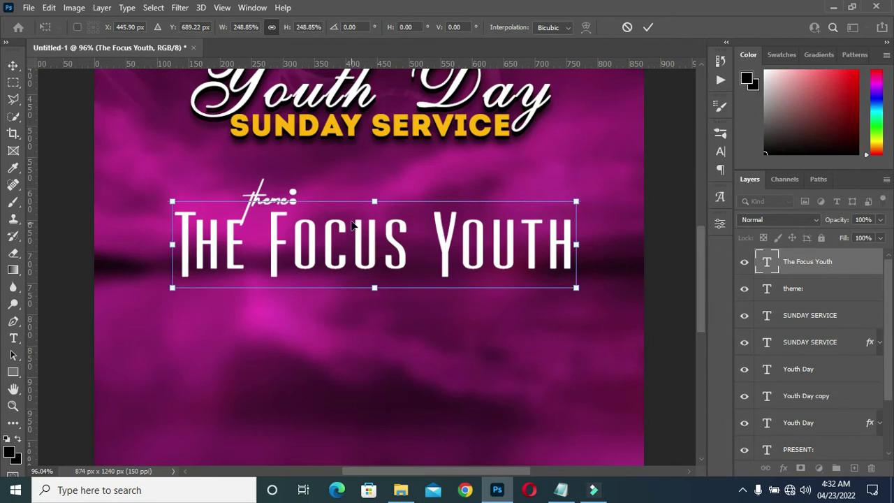
{"action": "left_click", "coordinate": [647, 28]}
Set the headline's tracking to -80 in the Character panel
{"action": "left_click", "coordinate": [720, 152]}
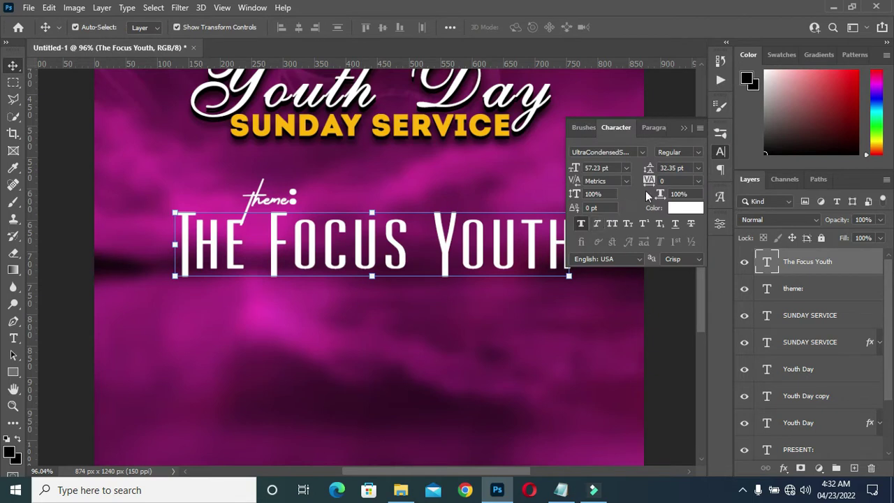
{"action": "left_click", "coordinate": [684, 129]}
{"action": "scroll", "coordinate": [422, 261], "scroll_direction": "down", "scroll_amount": 1}
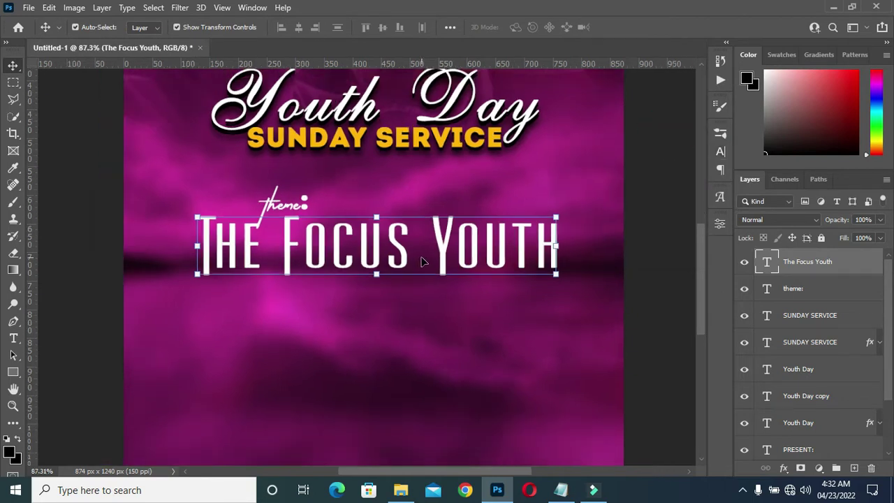
{"action": "left_click", "coordinate": [720, 152]}
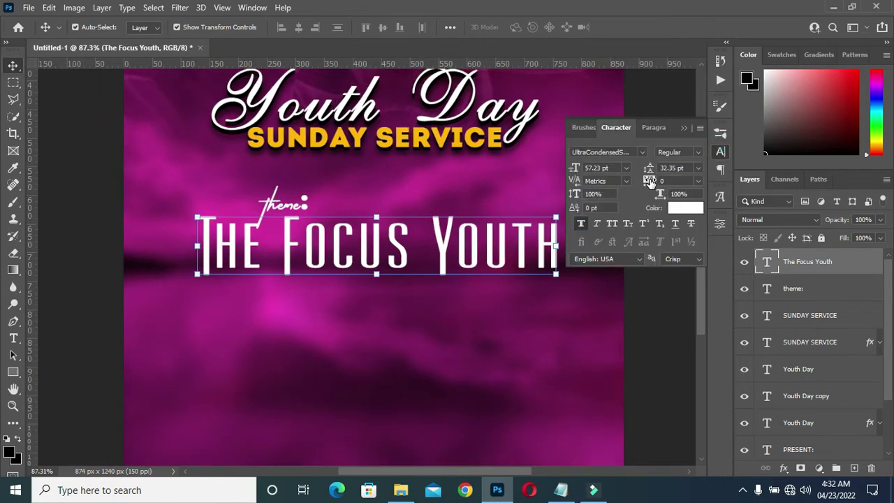
{"action": "left_click_drag", "start_coordinate": [650, 182], "coordinate": [648, 180]}
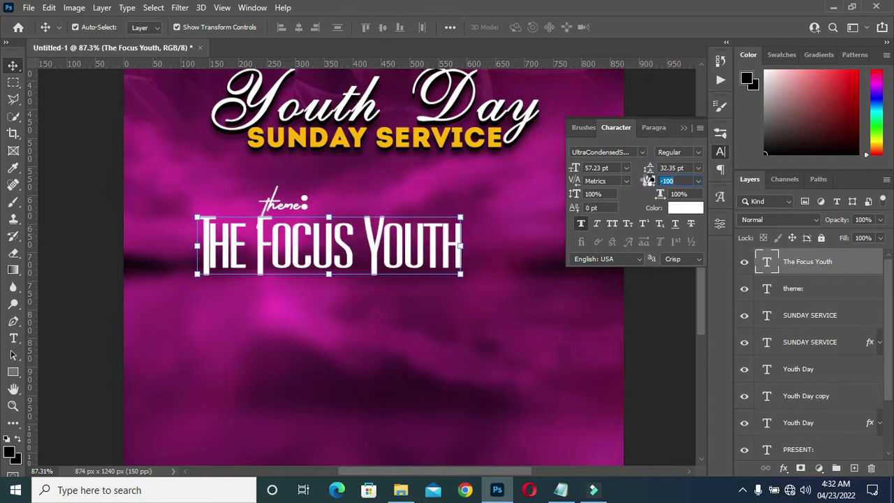
{"action": "type", "text": "-80"}
{"action": "key", "text": "Return"}
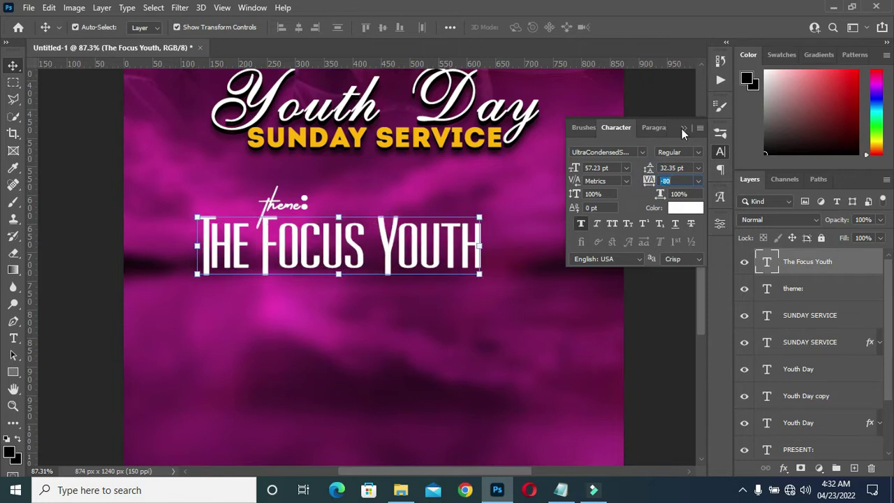
{"action": "left_click", "coordinate": [683, 130]}
Rescale the headline to about 128% and nudge it down just under theme:
{"action": "left_click", "coordinate": [482, 246]}
{"action": "mouse_move", "coordinate": [482, 246]}
{"action": "left_mouse_down"}
{"action": "mouse_move", "coordinate": [571, 251]}
{"action": "mouse_move", "coordinate": [563, 253]}
{"action": "left_mouse_up"}
{"action": "left_click_drag", "start_coordinate": [459, 247], "coordinate": [461, 259]}
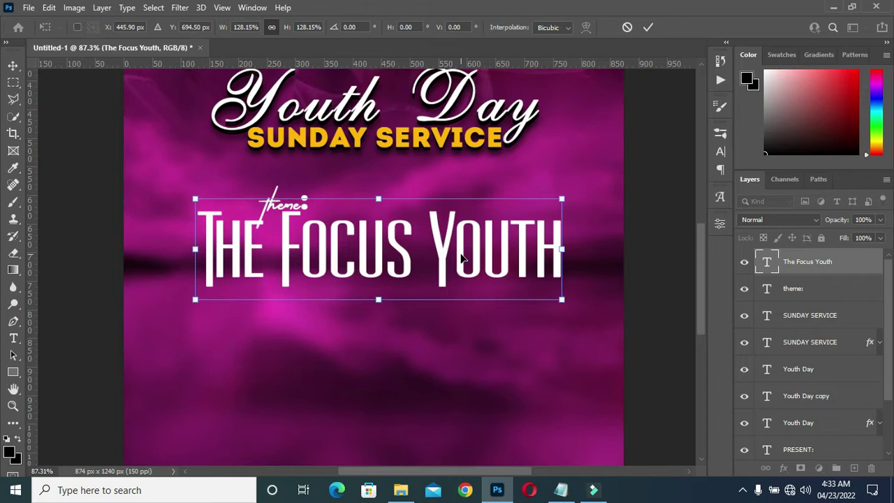
{"action": "key", "text": "Down"}
{"action": "key", "text": "Down"}
{"action": "key", "text": "Down"}
{"action": "key", "text": "Down"}
{"action": "key", "text": "Down"}
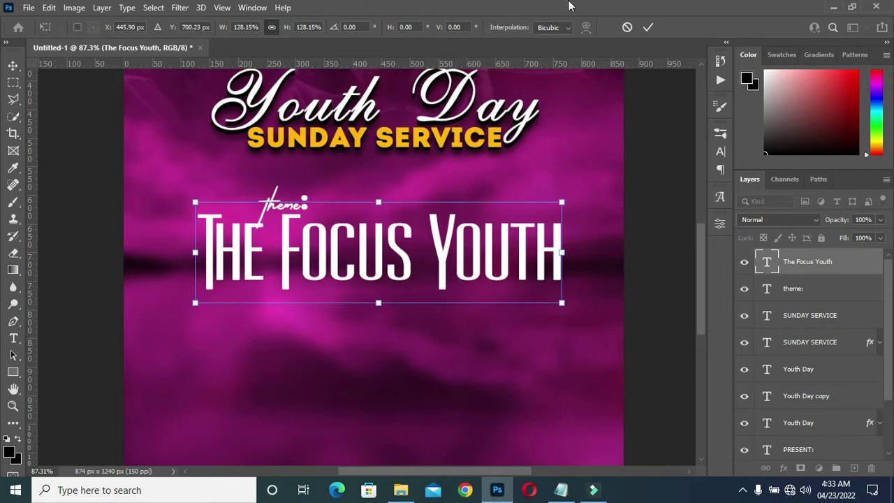
{"action": "left_click", "coordinate": [648, 26]}
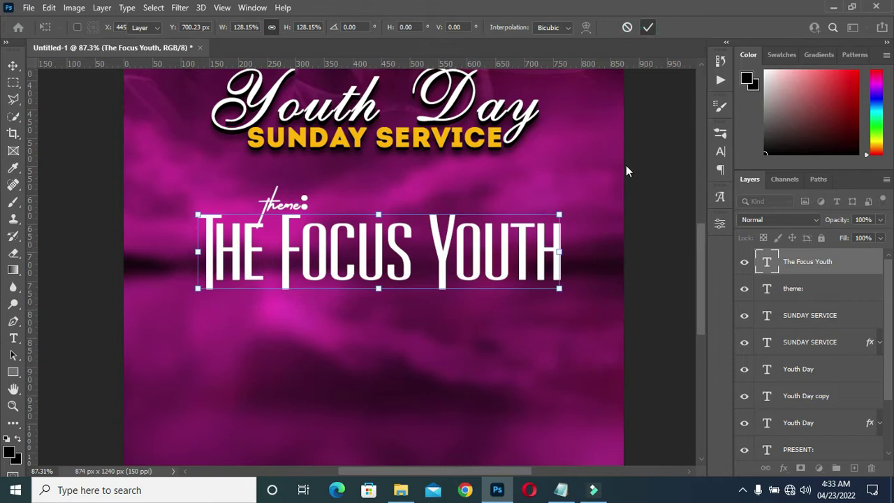
Change the theme: label's font to The Jacklyn and commit the edit
{"action": "left_click", "coordinate": [336, 258]}
{"action": "scroll", "coordinate": [310, 208], "scroll_direction": "up", "scroll_amount": 3}
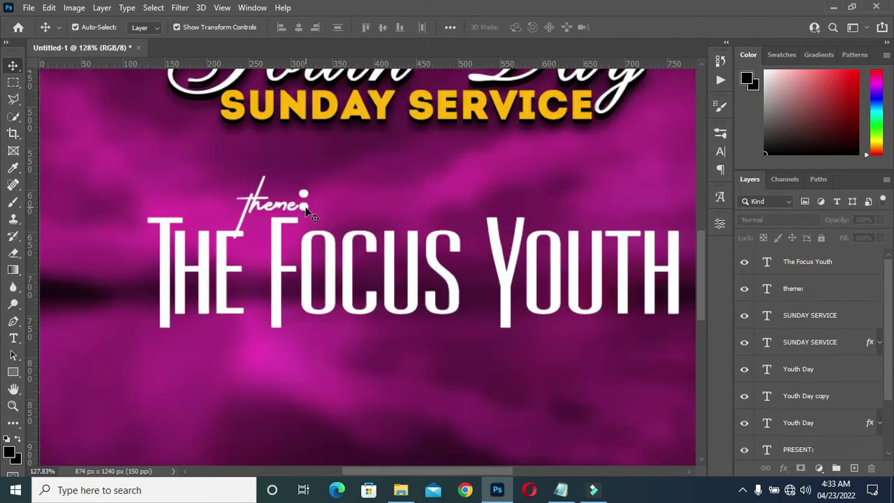
{"action": "left_click", "coordinate": [309, 209]}
{"action": "double_click", "coordinate": [294, 208]}
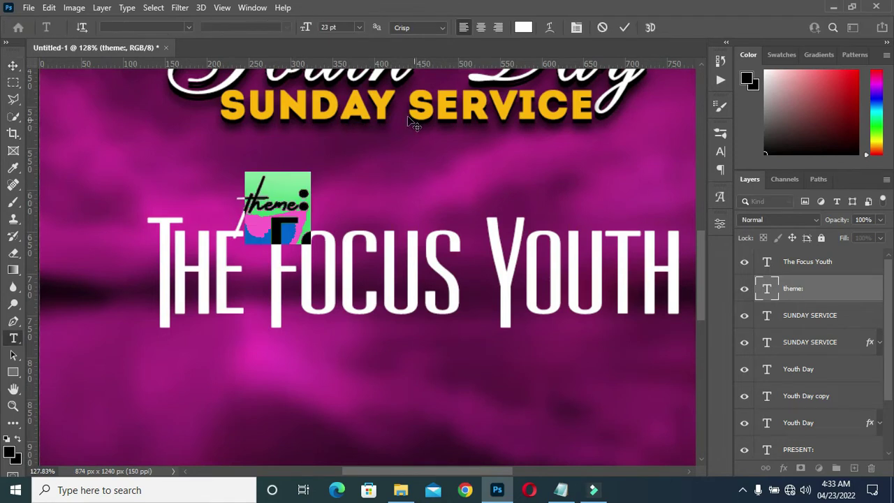
{"action": "left_click", "coordinate": [187, 28]}
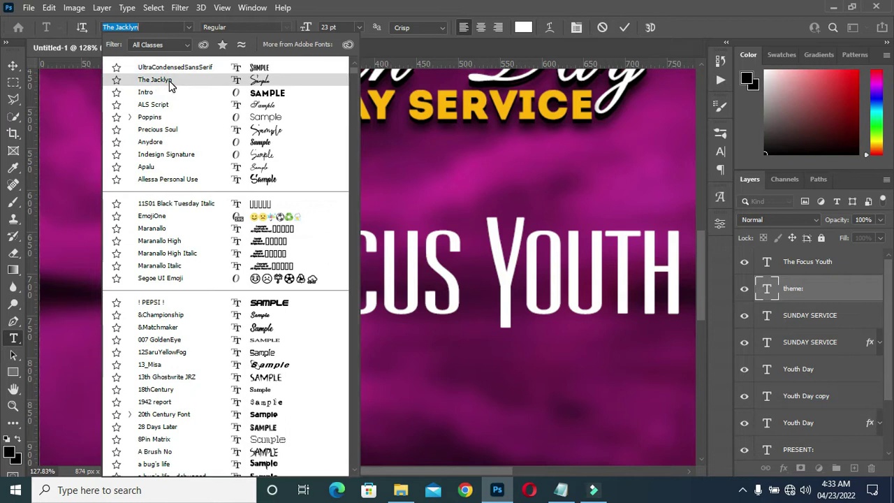
{"action": "left_click", "coordinate": [171, 81]}
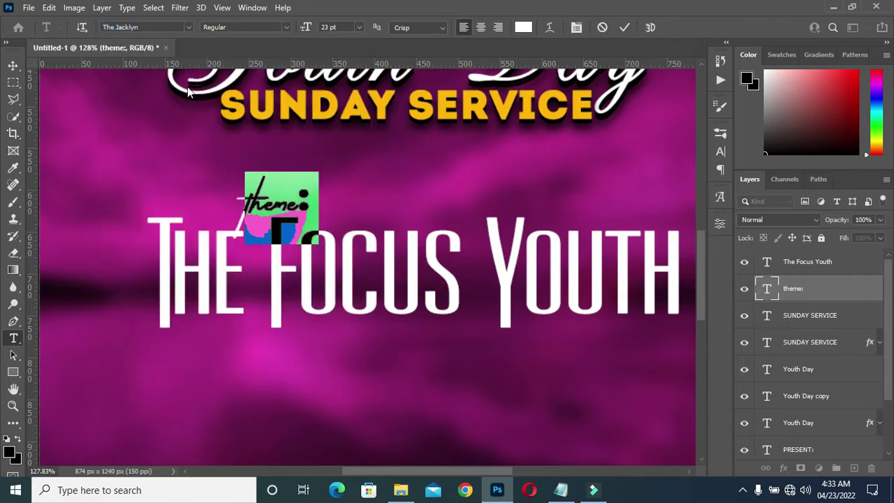
{"action": "left_click", "coordinate": [624, 28]}
Switch to the Move tool, deselect the label, and bring up the Notepad notes
{"action": "scroll", "coordinate": [371, 178], "scroll_direction": "down", "scroll_amount": 3}
{"action": "key", "text": "v"}
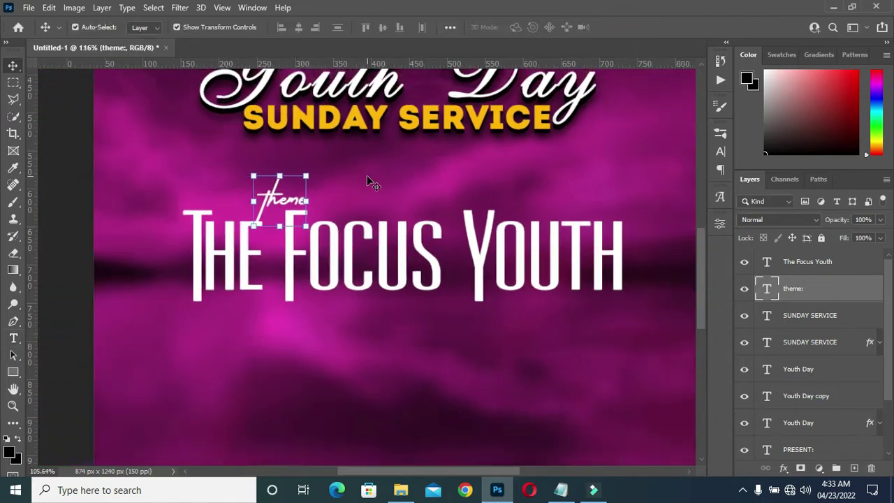
{"action": "left_click", "coordinate": [661, 233]}
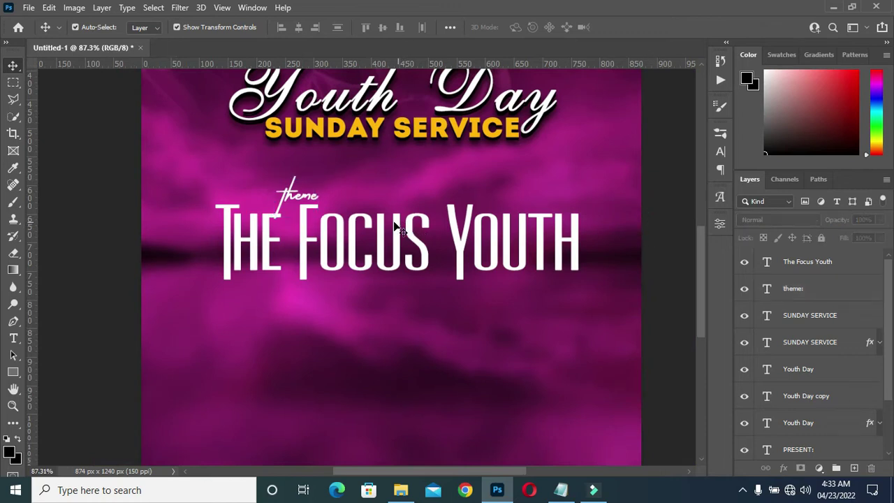
{"action": "scroll", "coordinate": [335, 234], "scroll_direction": "down", "scroll_amount": 1}
{"action": "scroll", "coordinate": [335, 234], "scroll_direction": "down", "scroll_amount": 1}
{"action": "scroll", "coordinate": [335, 234], "scroll_direction": "up", "scroll_amount": 1}
{"action": "scroll", "coordinate": [343, 235], "scroll_direction": "up", "scroll_amount": 1}
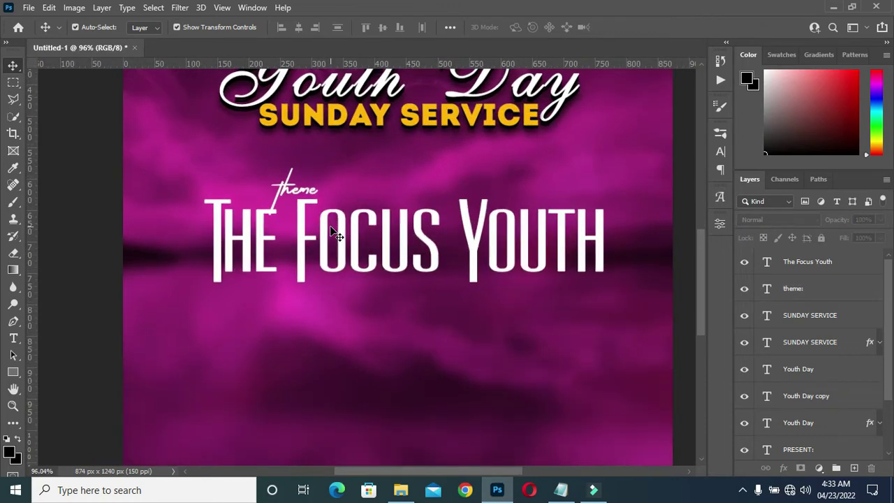
{"action": "scroll", "coordinate": [391, 251], "scroll_direction": "down", "scroll_amount": 2}
{"action": "scroll", "coordinate": [482, 264], "scroll_direction": "up", "scroll_amount": 1}
{"action": "scroll", "coordinate": [433, 270], "scroll_direction": "up", "scroll_amount": 1}
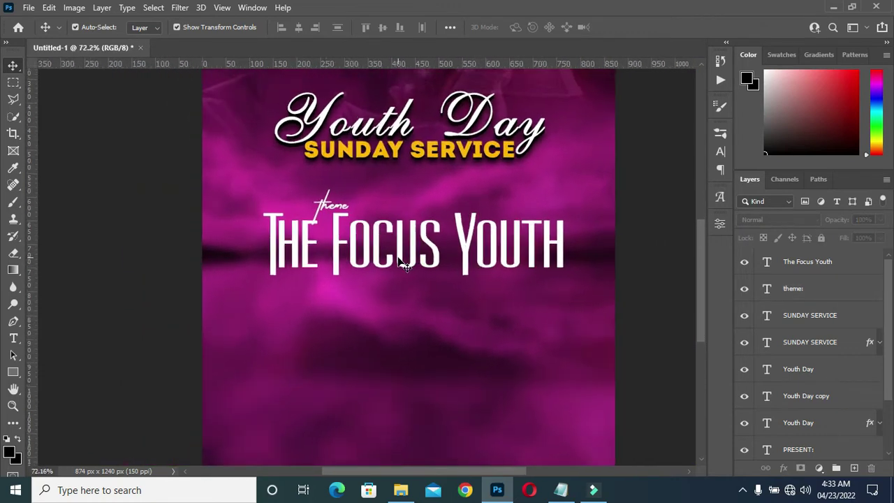
{"action": "scroll", "coordinate": [412, 265], "scroll_direction": "up", "scroll_amount": 1}
{"action": "scroll", "coordinate": [399, 263], "scroll_direction": "down", "scroll_amount": 3}
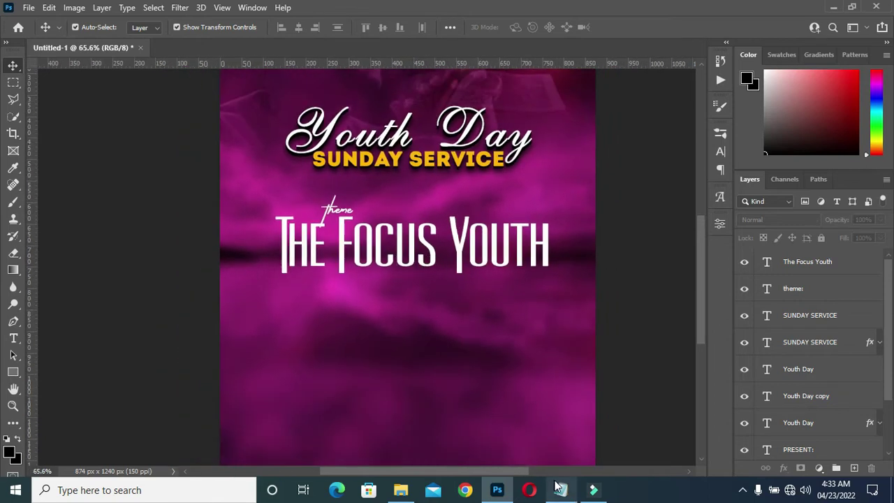
{"action": "left_click", "coordinate": [561, 490]}
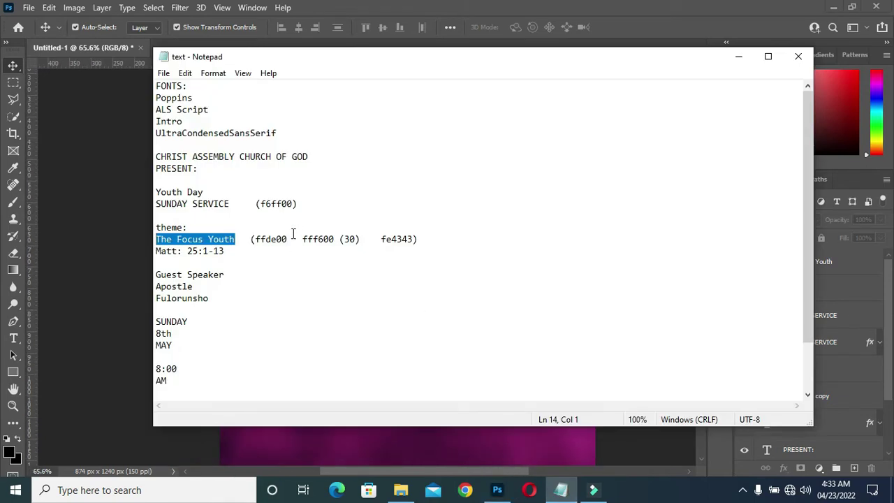
Copy the colour code ffde00 from the notes and return to the flyer
{"action": "left_click_drag", "start_coordinate": [287, 240], "coordinate": [256, 239]}
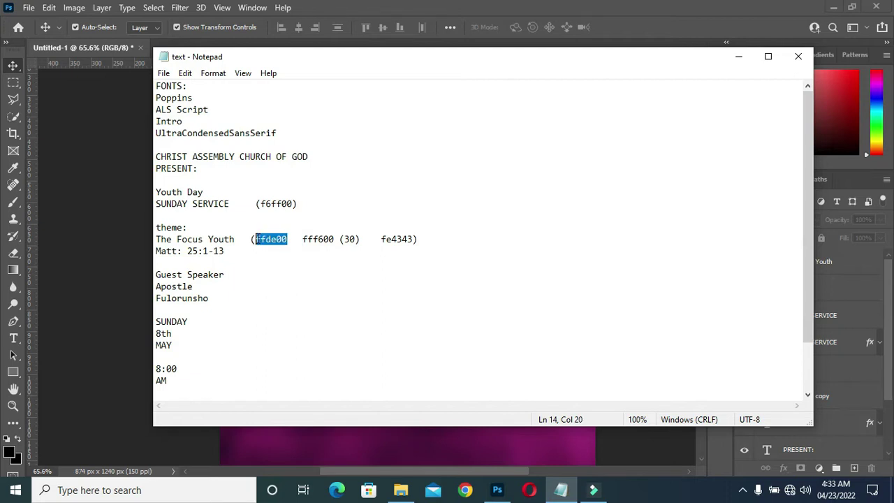
{"action": "right_click", "coordinate": [269, 237]}
{"action": "left_click", "coordinate": [304, 279]}
{"action": "left_click", "coordinate": [730, 52]}
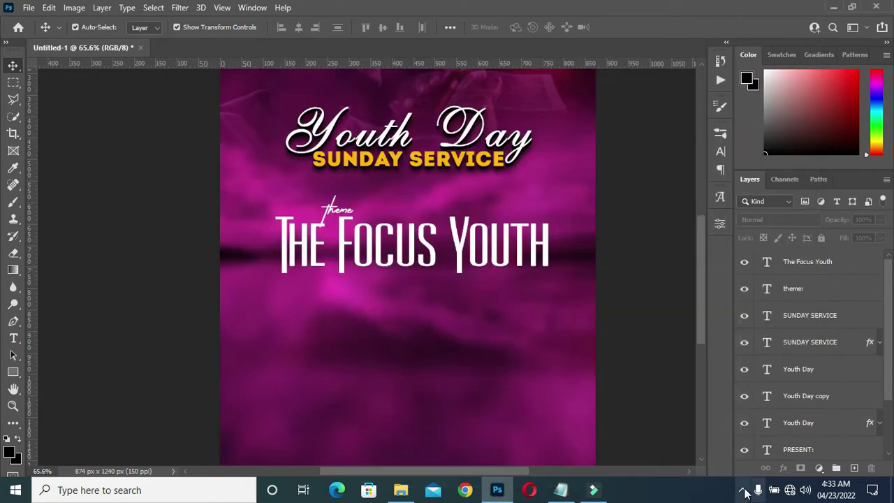
Add a Multiply, Linear, 90°, 78% Gradient Overlay to The Focus Youth
{"action": "left_click", "coordinate": [487, 244]}
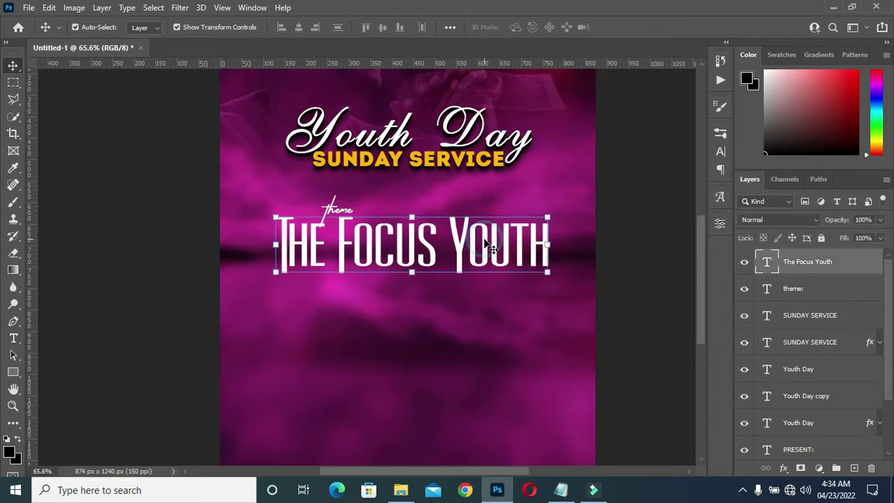
{"action": "left_click", "coordinate": [784, 468]}
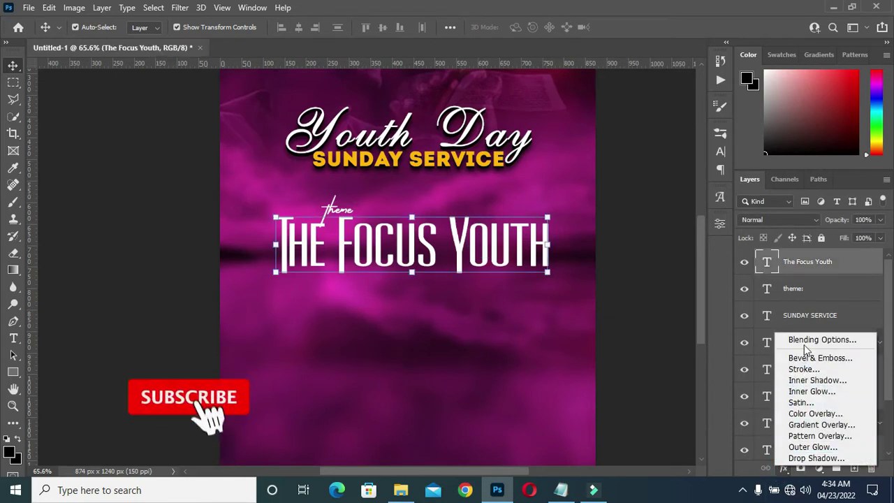
{"action": "key", "text": "Escape"}
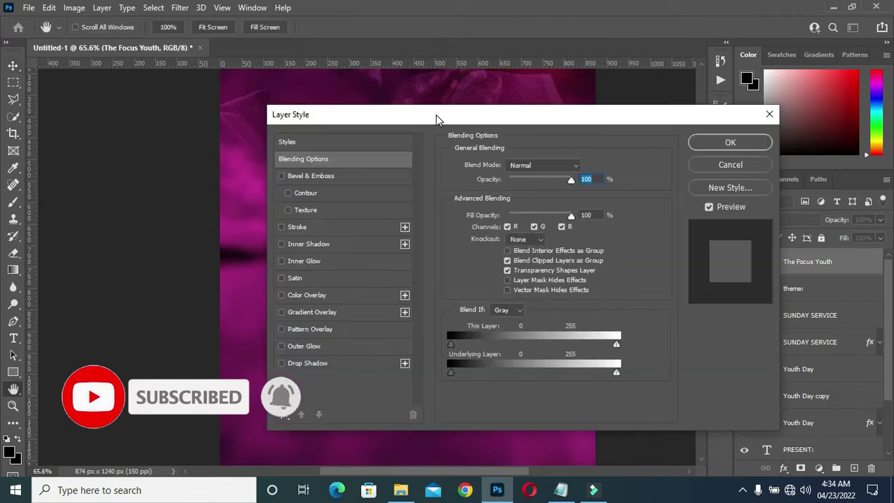
{"action": "mouse_move", "coordinate": [437, 116]}
{"action": "left_mouse_down"}
{"action": "mouse_move", "coordinate": [618, 118]}
{"action": "mouse_move", "coordinate": [578, 117]}
{"action": "left_mouse_up"}
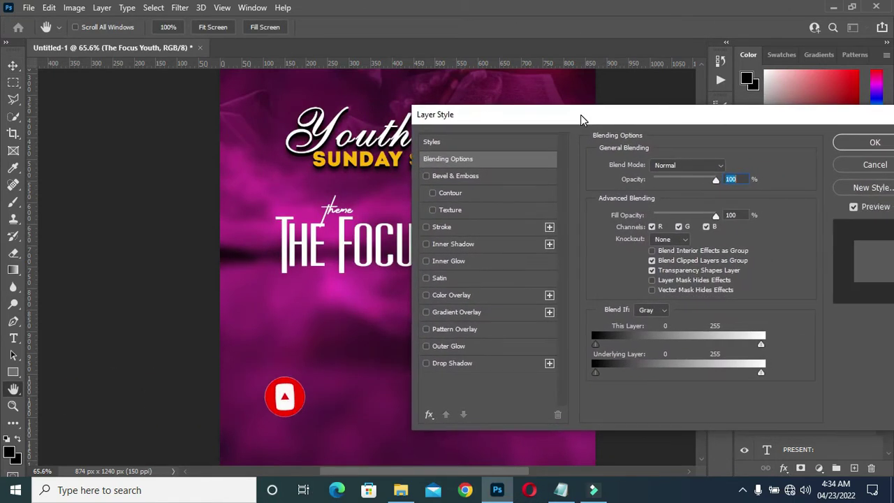
{"action": "left_click", "coordinate": [459, 314]}
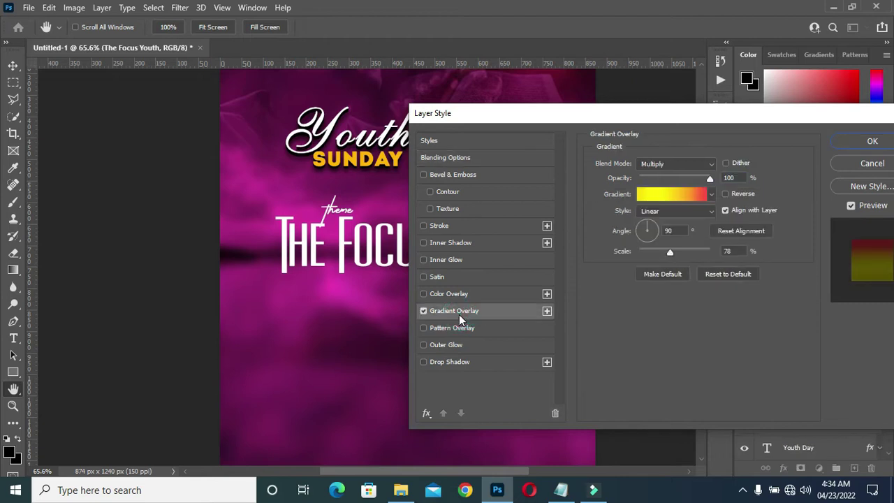
{"action": "left_click_drag", "start_coordinate": [639, 118], "coordinate": [621, 113]}
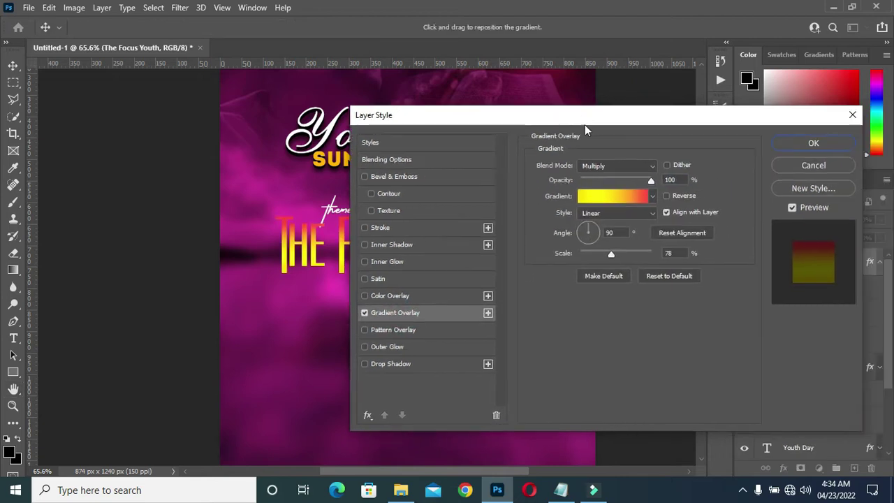
{"action": "left_click_drag", "start_coordinate": [690, 122], "coordinate": [810, 129]}
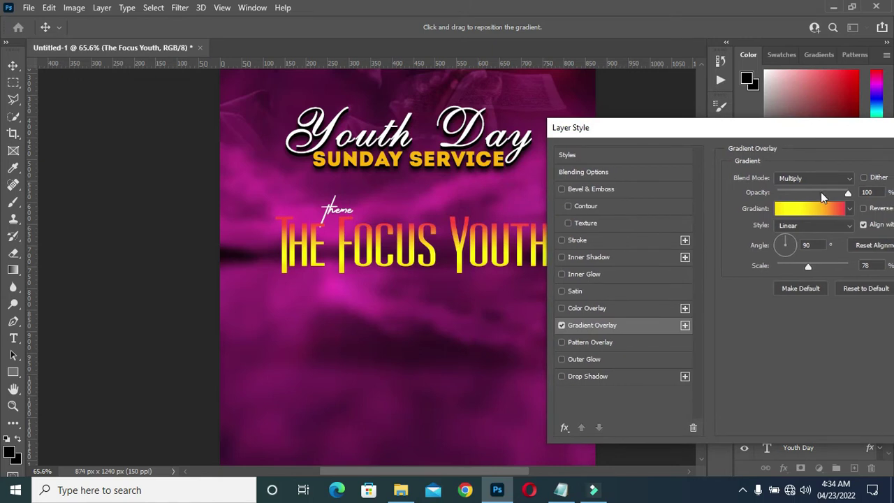
{"action": "left_click", "coordinate": [810, 208]}
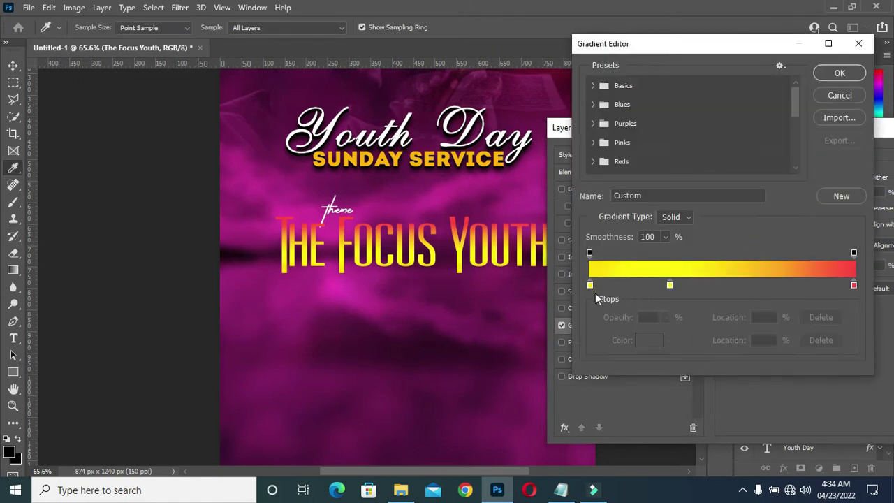
{"action": "left_click", "coordinate": [591, 286]}
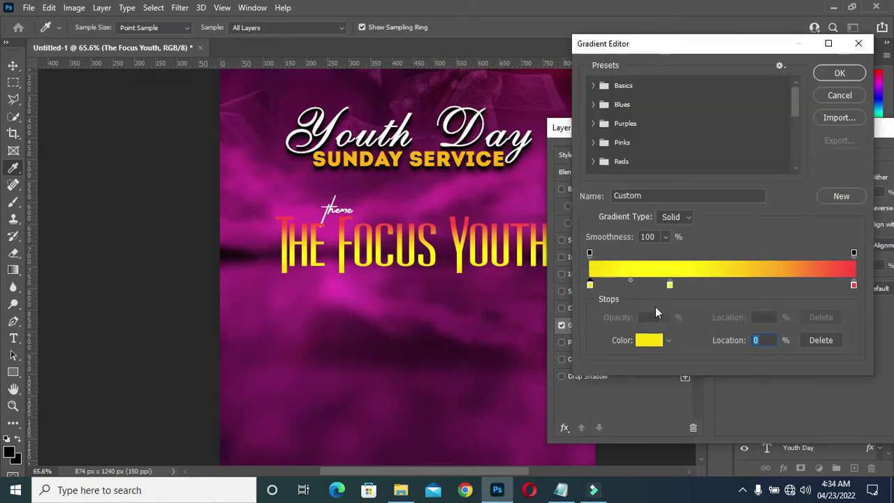
{"action": "left_click", "coordinate": [650, 343]}
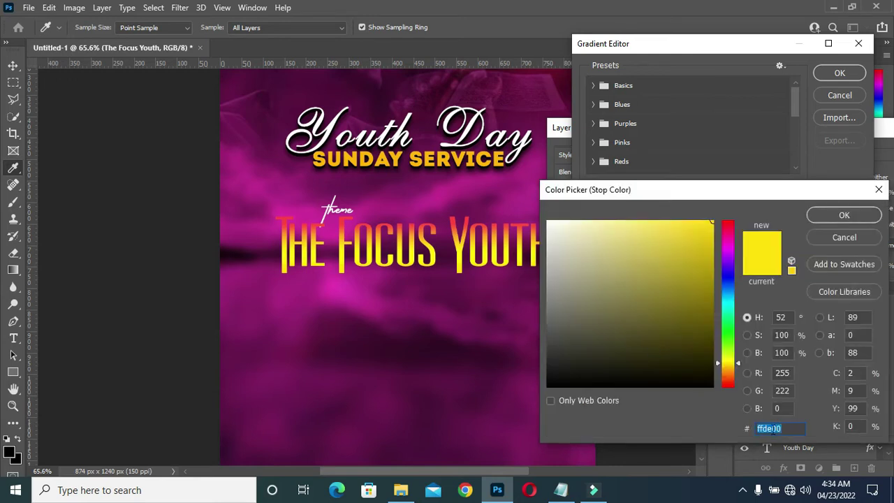
{"action": "left_click", "coordinate": [844, 216]}
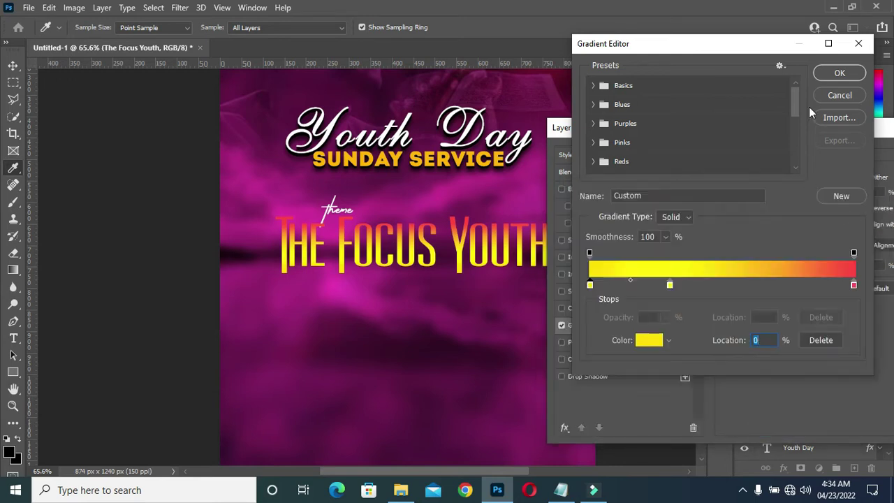
{"action": "left_click", "coordinate": [834, 77]}
{"action": "mouse_move", "coordinate": [811, 128]}
{"action": "left_mouse_down"}
{"action": "mouse_move", "coordinate": [791, 128]}
{"action": "mouse_move", "coordinate": [806, 129]}
{"action": "left_mouse_up"}
{"action": "left_click", "coordinate": [561, 489]}
{"action": "left_click_drag", "start_coordinate": [256, 239], "coordinate": [415, 239]}
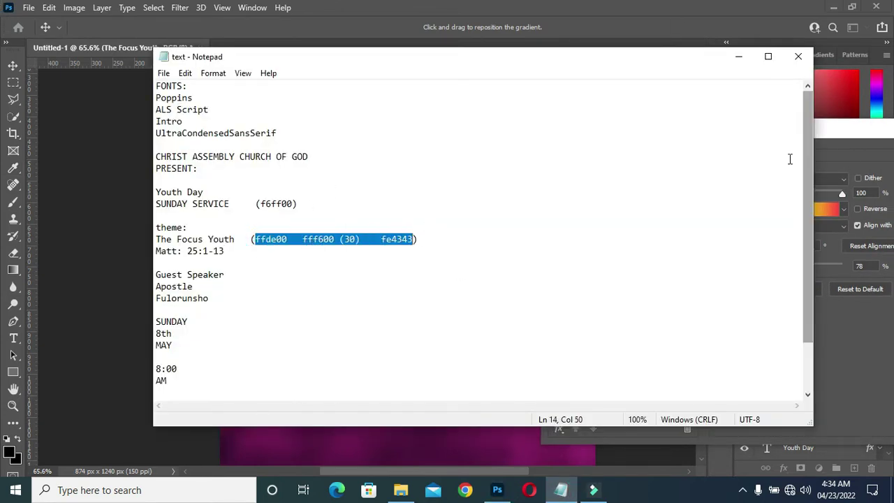
{"action": "left_click", "coordinate": [695, 182]}
{"action": "left_click", "coordinate": [738, 57]}
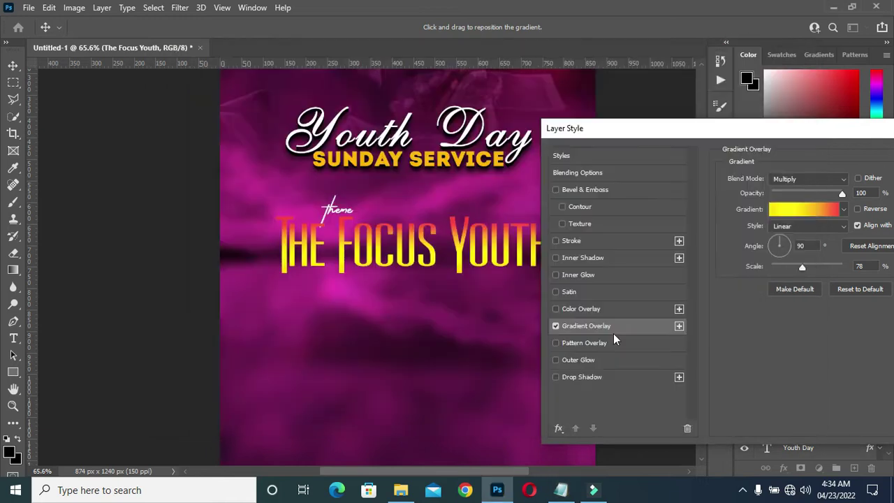
Give The Focus Youth a black Drop Shadow with 14 px spread and 16 px size
{"action": "left_click", "coordinate": [577, 378]}
{"action": "left_click_drag", "start_coordinate": [773, 142], "coordinate": [787, 137]}
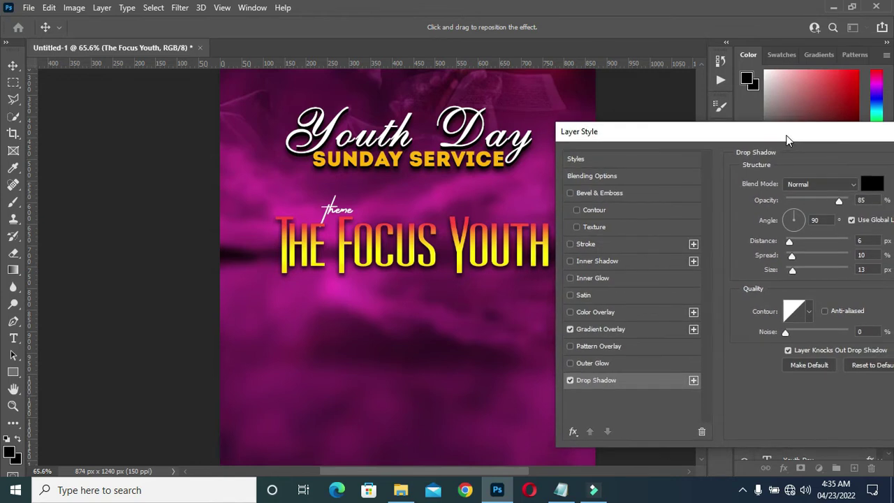
{"action": "left_click_drag", "start_coordinate": [801, 141], "coordinate": [790, 141]}
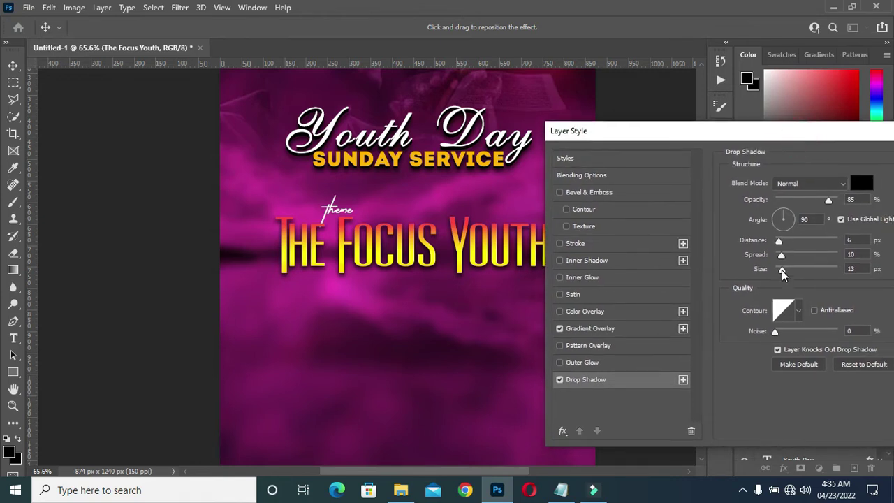
{"action": "left_click_drag", "start_coordinate": [783, 270], "coordinate": [783, 271]}
{"action": "left_click_drag", "start_coordinate": [783, 271], "coordinate": [784, 256]}
{"action": "left_click_drag", "start_coordinate": [772, 135], "coordinate": [809, 139]}
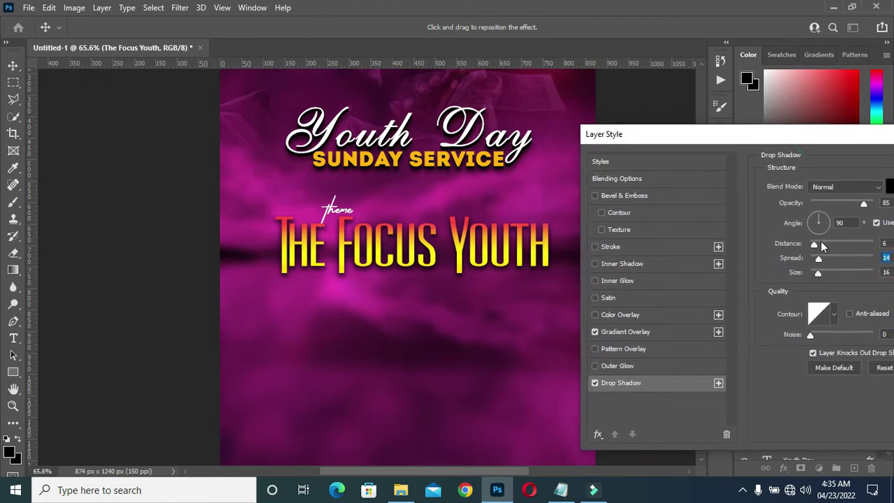
{"action": "left_click_drag", "start_coordinate": [788, 133], "coordinate": [773, 131]}
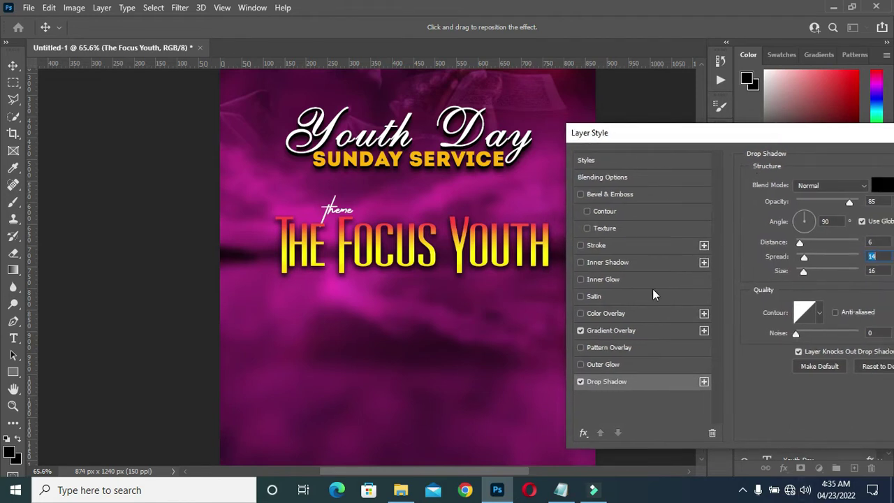
{"action": "left_click", "coordinate": [597, 280]}
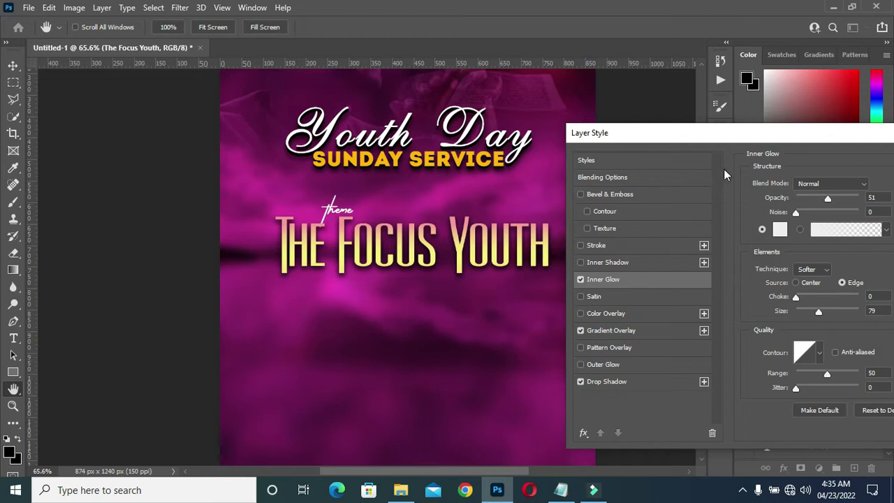
Keep the 51% opacity, 79 px Inner Glow and apply all the headline's layer styles
{"action": "left_click_drag", "start_coordinate": [769, 132], "coordinate": [774, 134]}
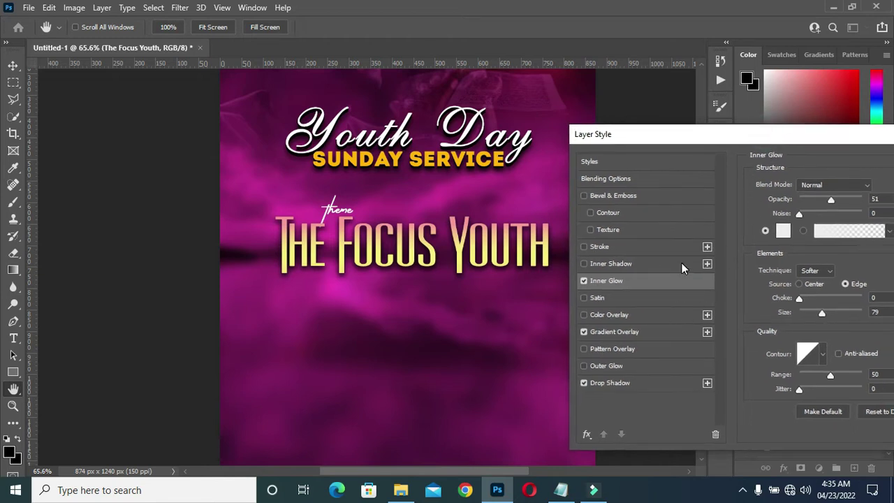
{"action": "left_click_drag", "start_coordinate": [779, 140], "coordinate": [506, 126]}
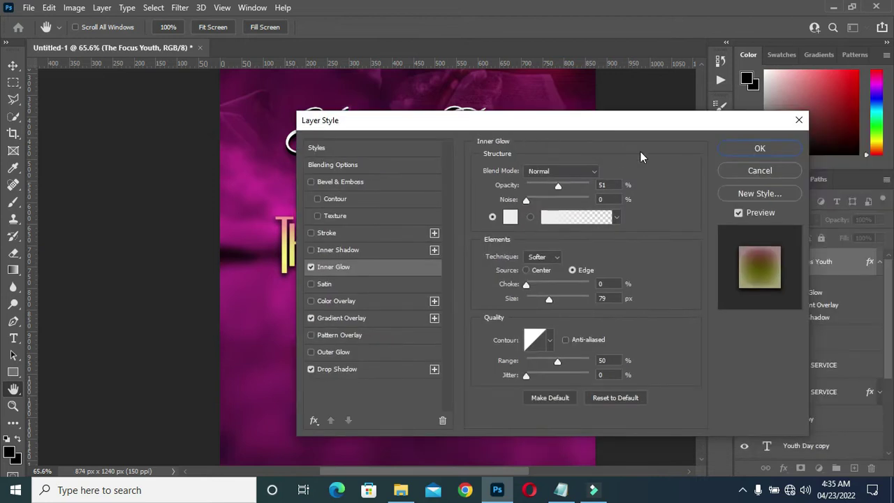
{"action": "left_click", "coordinate": [760, 150]}
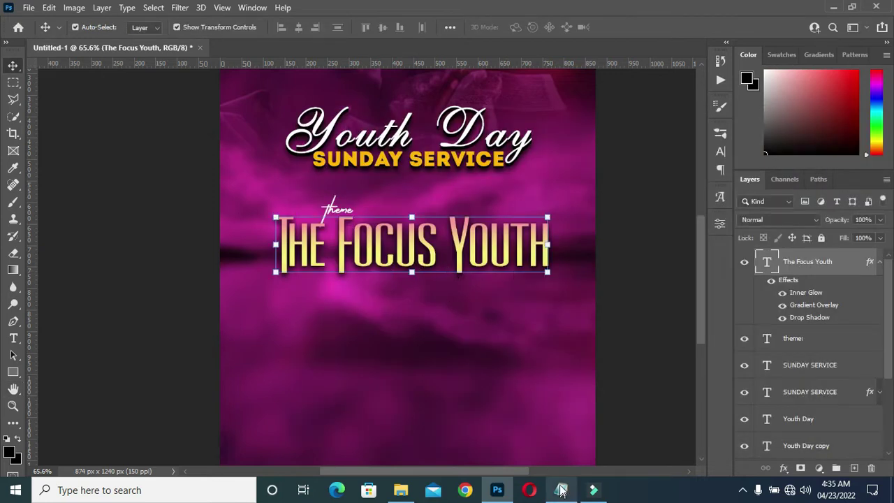
{"action": "scroll", "coordinate": [465, 227], "scroll_direction": "up", "scroll_amount": 2}
{"action": "scroll", "coordinate": [465, 227], "scroll_direction": "up", "scroll_amount": 1}
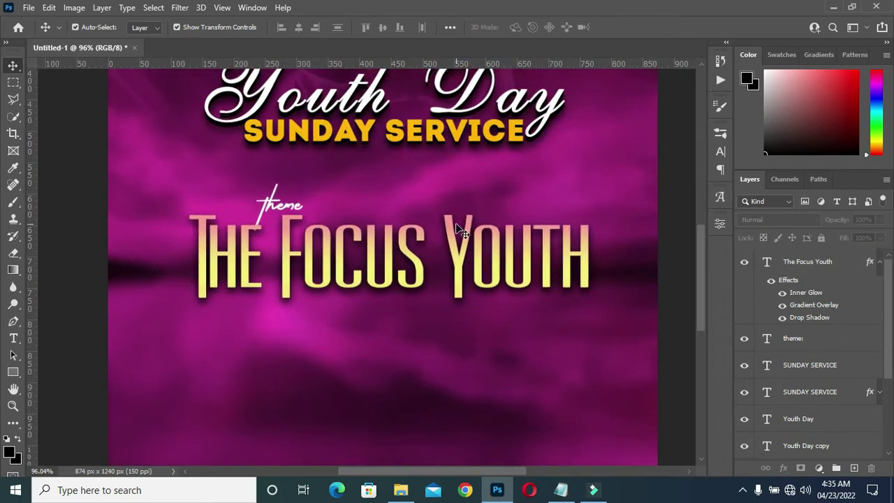
{"action": "scroll", "coordinate": [391, 259], "scroll_direction": "up", "scroll_amount": 1}
{"action": "scroll", "coordinate": [391, 259], "scroll_direction": "down", "scroll_amount": 2}
{"action": "scroll", "coordinate": [548, 390], "scroll_direction": "down", "scroll_amount": 1}
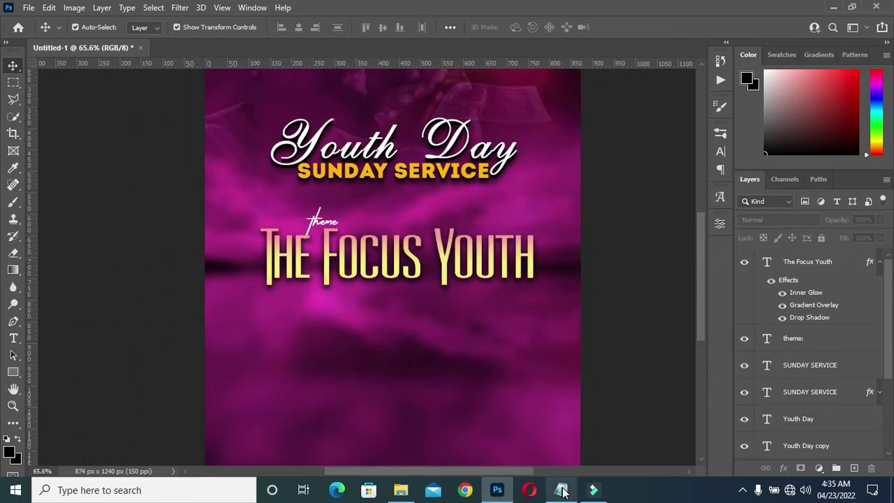
Copy the scripture reference 'Matt. 25:1-13' from the Notepad notes
{"action": "left_click", "coordinate": [561, 490]}
{"action": "left_click_drag", "start_coordinate": [234, 253], "coordinate": [159, 253]}
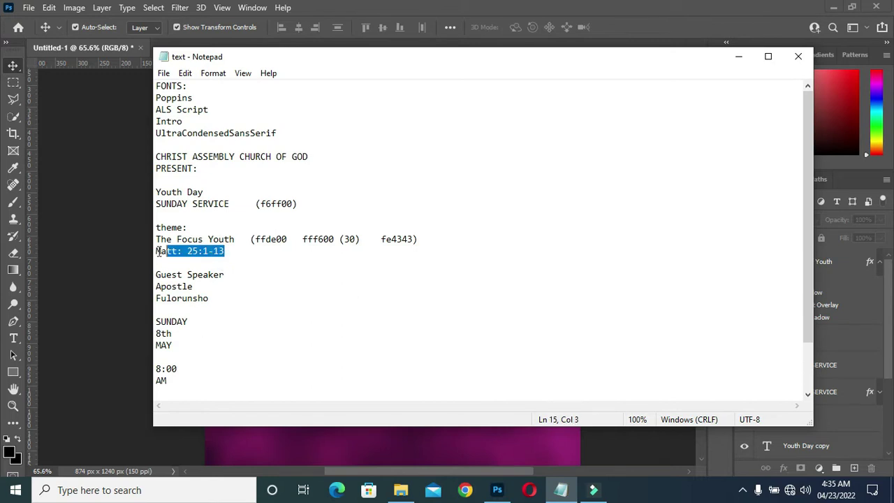
{"action": "right_click", "coordinate": [169, 250]}
{"action": "left_click", "coordinate": [200, 291]}
{"action": "left_click", "coordinate": [741, 57]}
Paste the reference as a white text line below The Focus Youth and commit it
{"action": "scroll", "coordinate": [391, 311], "scroll_direction": "up", "scroll_amount": 1}
{"action": "key", "text": "t"}
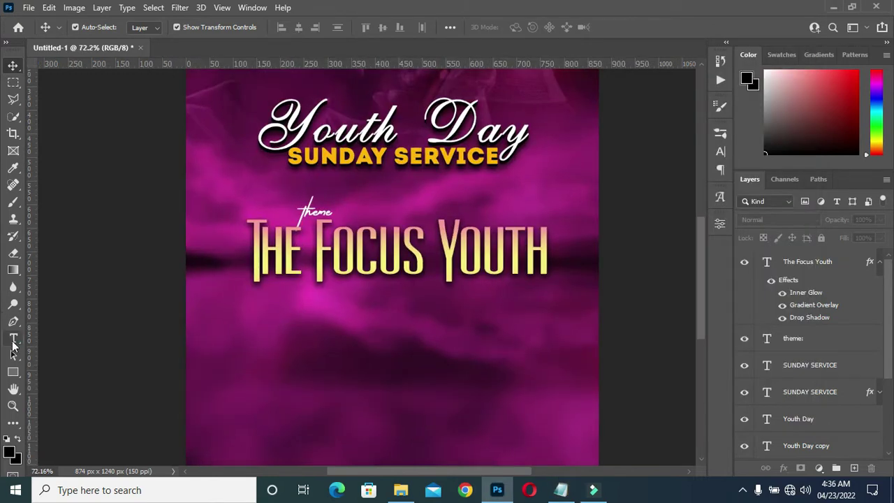
{"action": "left_click", "coordinate": [291, 327]}
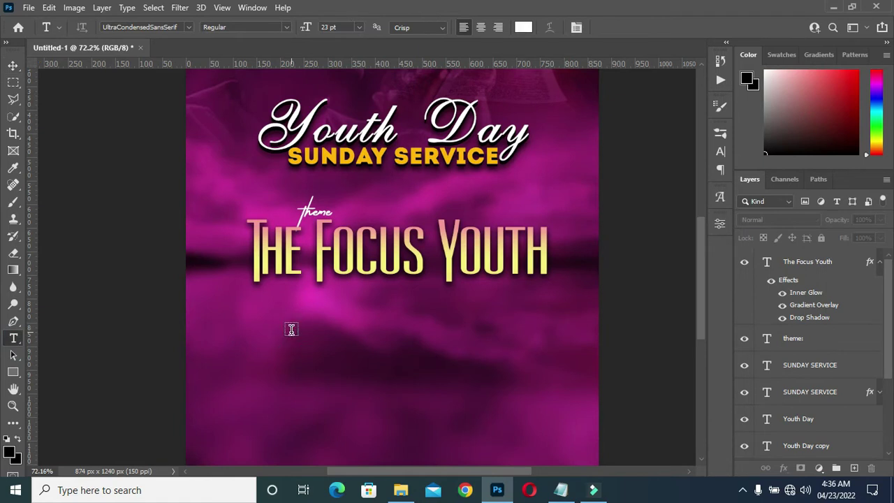
{"action": "key", "text": "BackSpace"}
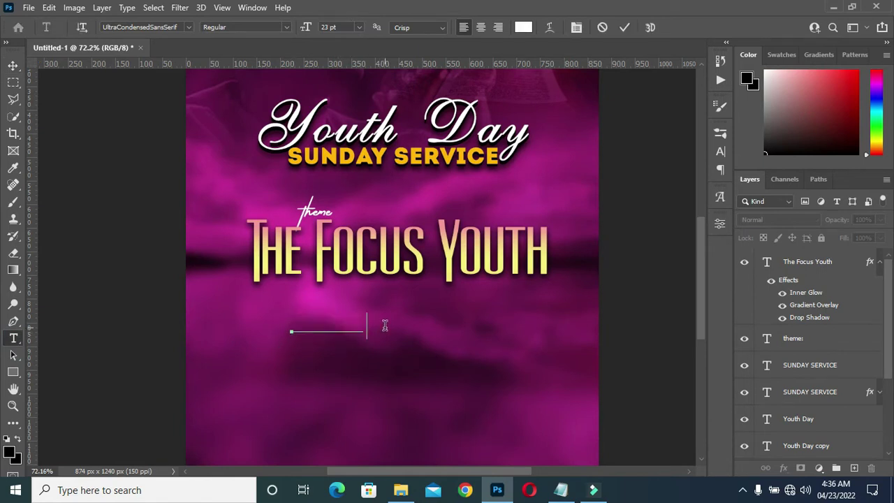
{"action": "key", "text": "ctrl+v"}
{"action": "left_click", "coordinate": [624, 27]}
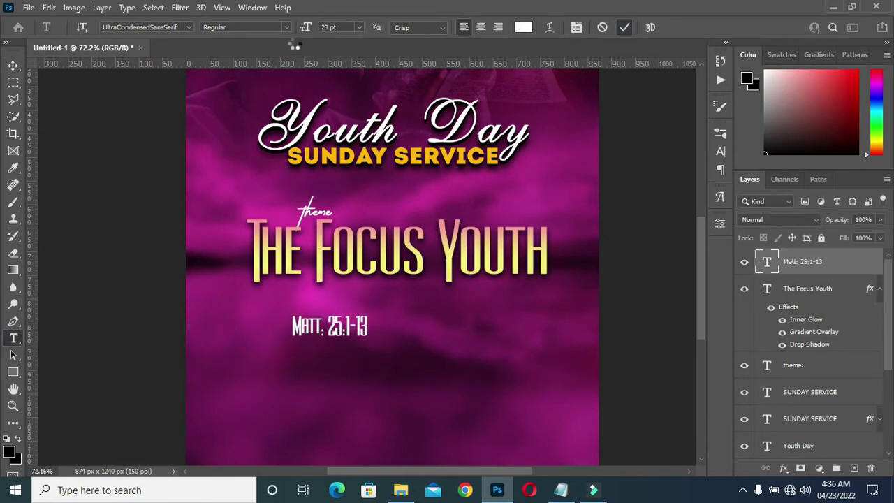
{"action": "left_click", "coordinate": [189, 26]}
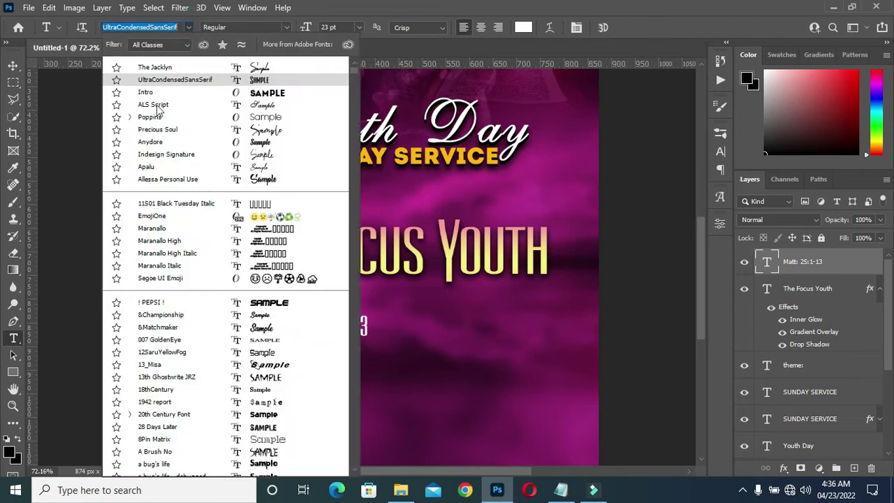
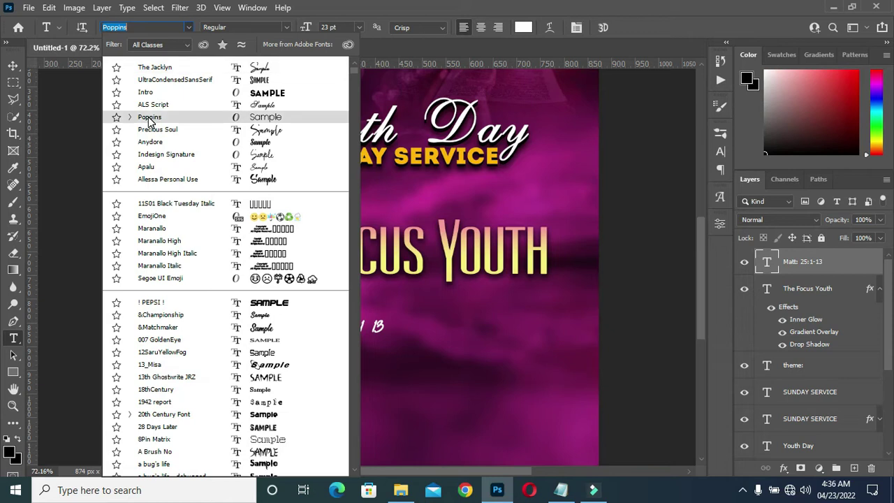
Set 'Matt: 25:1-13' in Poppins Medium and shrink it to about half size
{"action": "left_click", "coordinate": [149, 118]}
{"action": "left_click", "coordinate": [285, 26]}
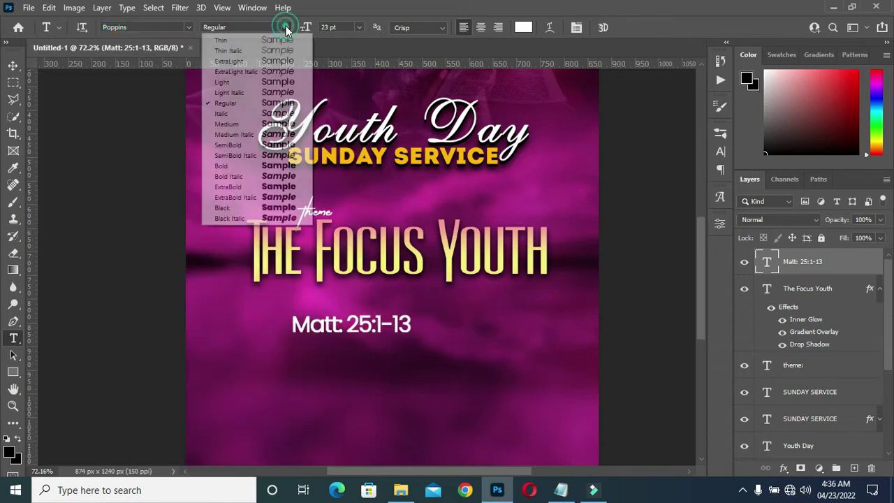
{"action": "left_click", "coordinate": [241, 126]}
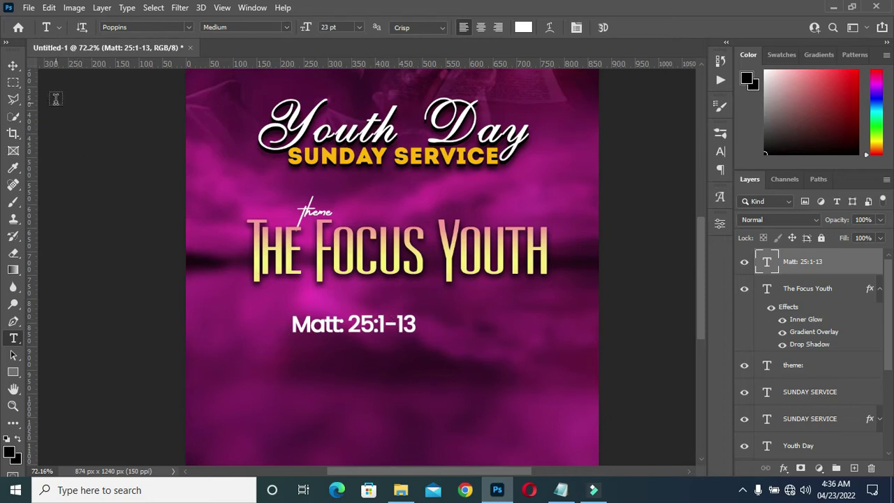
{"action": "left_click", "coordinate": [12, 64]}
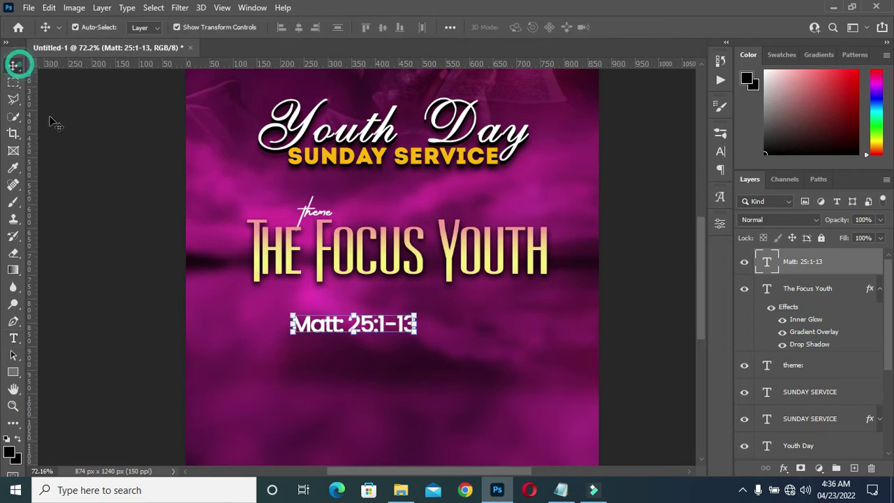
{"action": "left_click", "coordinate": [293, 324]}
{"action": "mouse_move", "coordinate": [292, 328]}
{"action": "left_mouse_down"}
{"action": "mouse_move", "coordinate": [351, 327]}
{"action": "mouse_move", "coordinate": [388, 293]}
{"action": "left_mouse_up"}
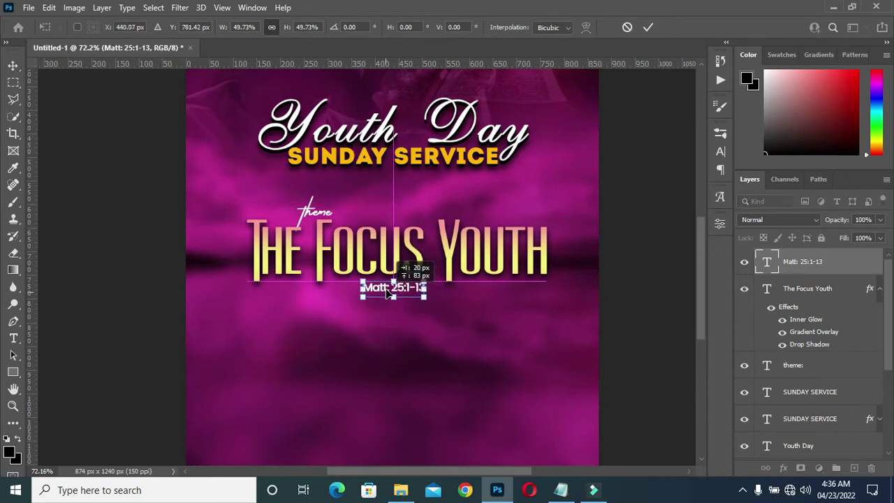
{"action": "left_click", "coordinate": [649, 27]}
Centre the scripture reference horizontally on the canvas
{"action": "key", "text": "ctrl+a"}
{"action": "left_click", "coordinate": [299, 27]}
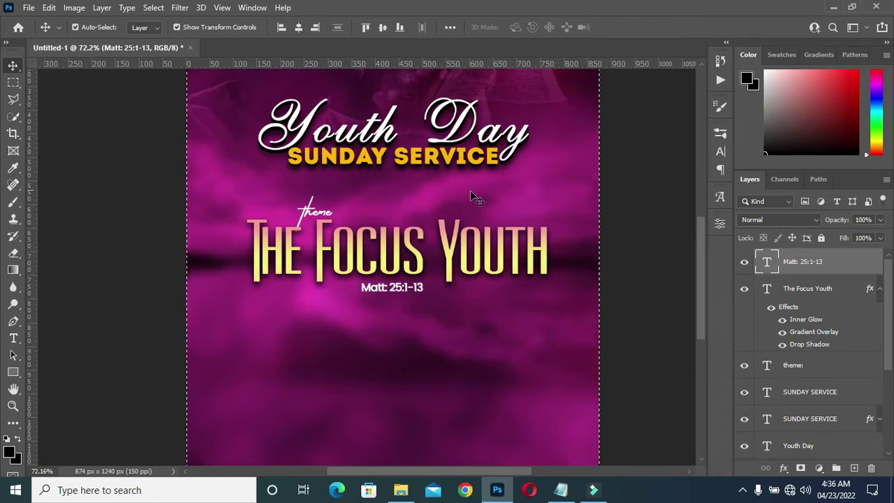
{"action": "key", "text": "ctrl+d"}
{"action": "left_click", "coordinate": [630, 280], "text": "ctrl"}
{"action": "key", "text": "ctrl+0"}
{"action": "scroll", "coordinate": [391, 342], "scroll_direction": "up", "scroll_amount": 3}
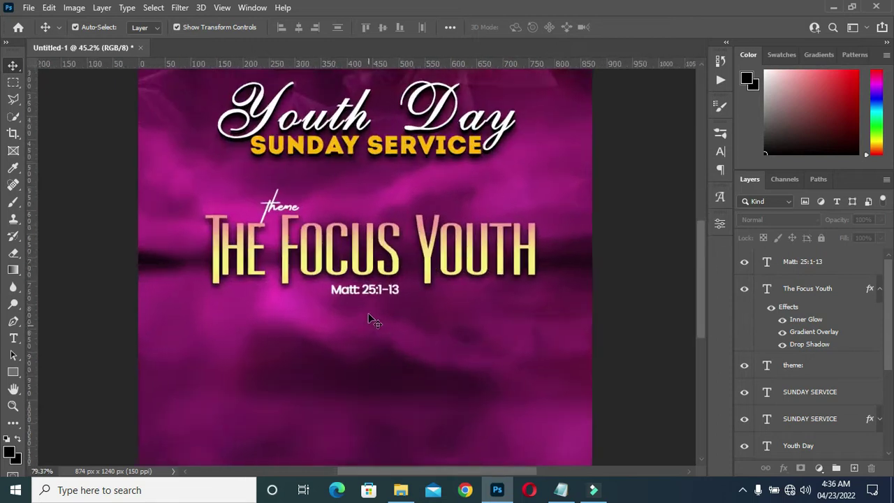
{"action": "scroll", "coordinate": [369, 329], "scroll_direction": "up", "scroll_amount": 1}
Enlarge the 'Matt: 25:1-13' text to about 118%
{"action": "left_click", "coordinate": [367, 287]}
{"action": "scroll", "coordinate": [361, 297], "scroll_direction": "up", "scroll_amount": 2}
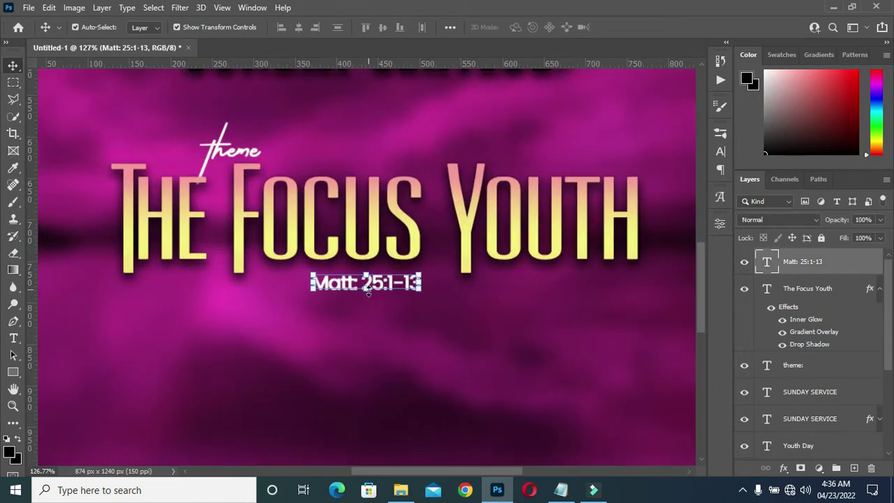
{"action": "key", "text": "ctrl+t"}
{"action": "left_click_drag", "start_coordinate": [365, 290], "coordinate": [365, 306]}
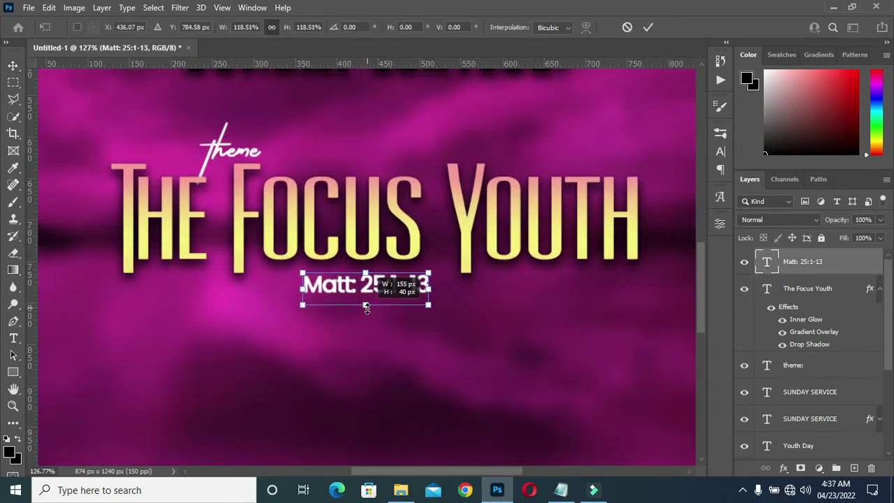
{"action": "left_click", "coordinate": [648, 28]}
{"action": "scroll", "coordinate": [524, 182], "scroll_direction": "down", "scroll_amount": 4}
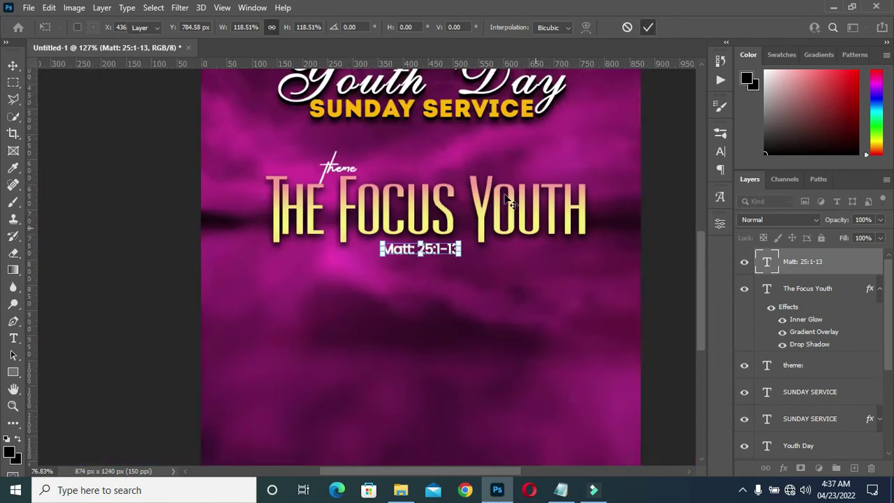
{"action": "scroll", "coordinate": [499, 250], "scroll_direction": "down", "scroll_amount": 2}
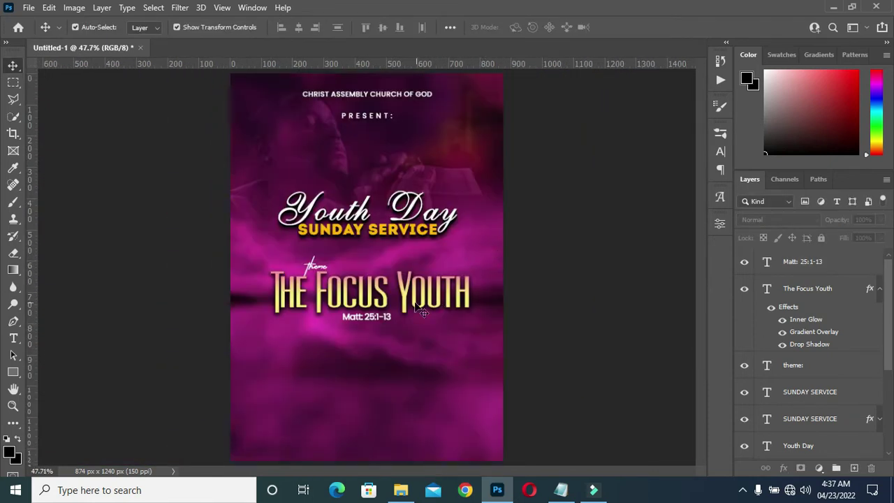
{"action": "scroll", "coordinate": [370, 342], "scroll_direction": "down", "scroll_amount": 1}
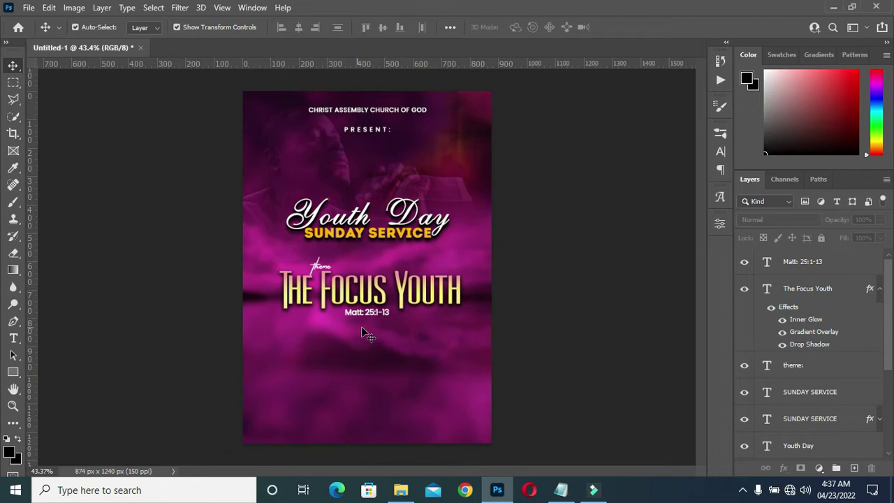
{"action": "scroll", "coordinate": [360, 339], "scroll_direction": "down", "scroll_amount": 1}
{"action": "scroll", "coordinate": [343, 343], "scroll_direction": "up", "scroll_amount": 1}
{"action": "scroll", "coordinate": [351, 334], "scroll_direction": "up", "scroll_amount": 1}
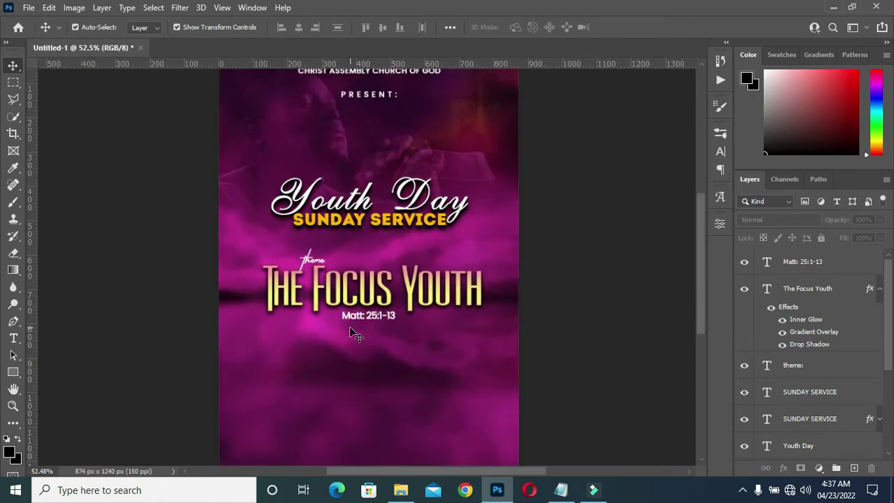
{"action": "scroll", "coordinate": [353, 334], "scroll_direction": "up", "scroll_amount": 1}
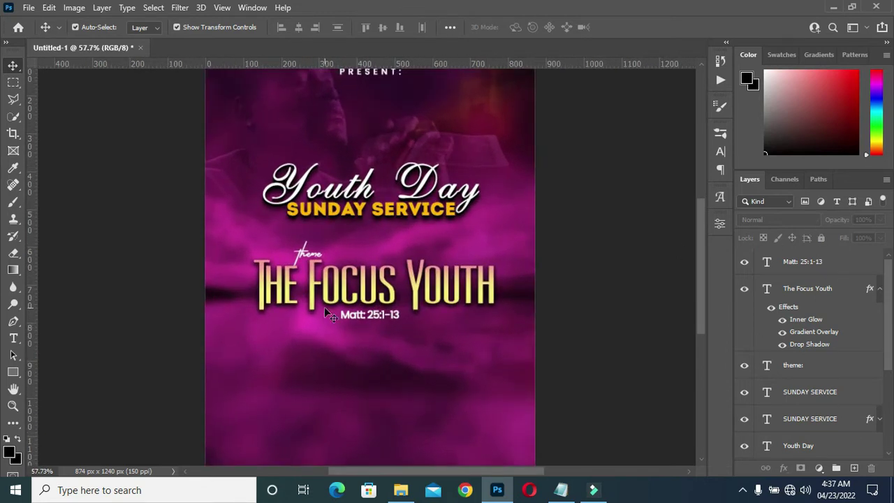
{"action": "left_click", "coordinate": [338, 299]}
Centre 'The Focus Youth' title horizontally on the canvas
{"action": "key", "text": "ctrl"}
{"action": "key", "text": "a"}
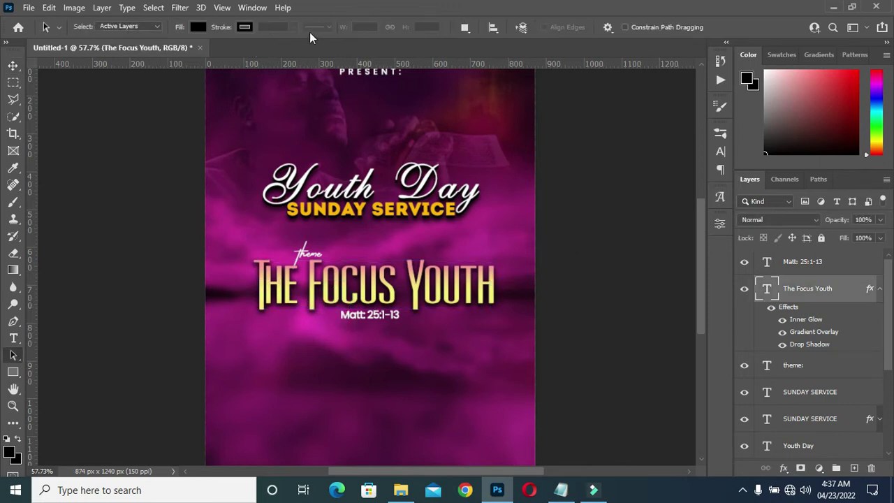
{"action": "left_click", "coordinate": [872, 289]}
{"action": "key", "text": "ctrl+a"}
{"action": "left_click", "coordinate": [299, 27]}
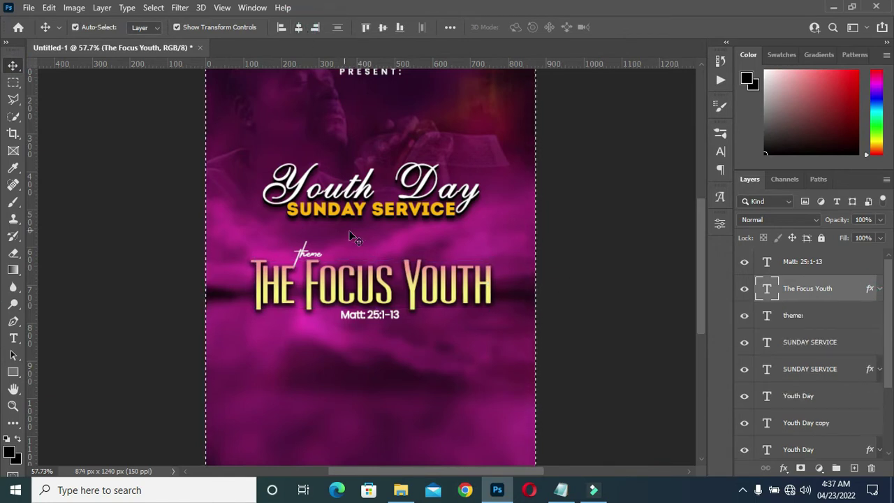
{"action": "scroll", "coordinate": [353, 239], "scroll_direction": "up", "scroll_amount": 1}
{"action": "scroll", "coordinate": [353, 239], "scroll_direction": "up", "scroll_amount": 1}
{"action": "scroll", "coordinate": [352, 234], "scroll_direction": "up", "scroll_amount": 1}
{"action": "key", "text": "ctrl+d"}
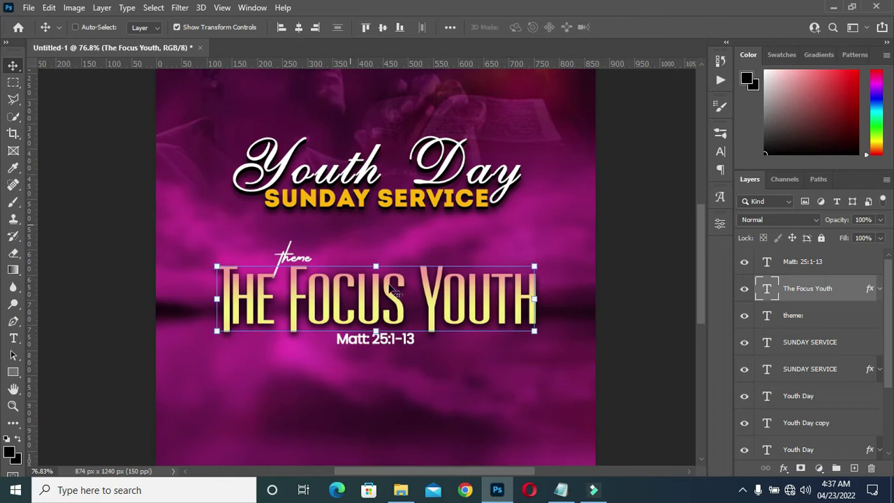
Enlarge 'The Focus Youth' title to about 110% above the scripture
{"action": "scroll", "coordinate": [379, 339], "scroll_direction": "up", "scroll_amount": 3}
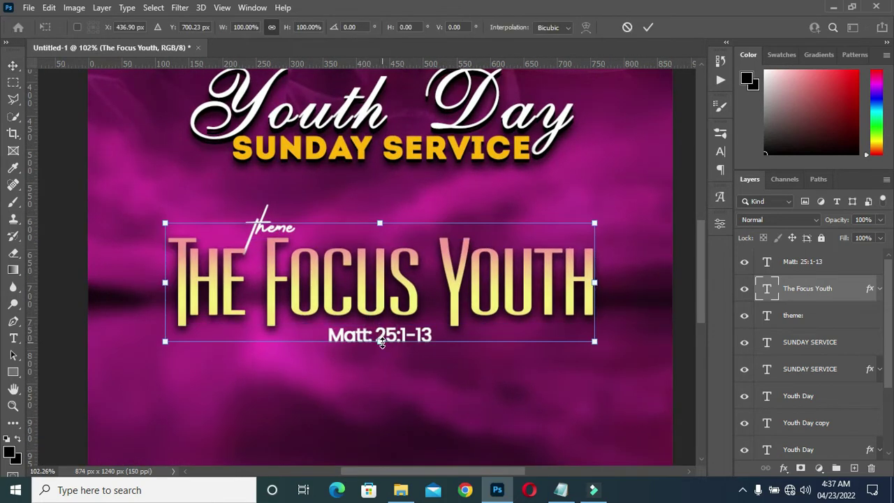
{"action": "left_click_drag", "start_coordinate": [380, 325], "coordinate": [381, 355]}
{"action": "left_click", "coordinate": [649, 27]}
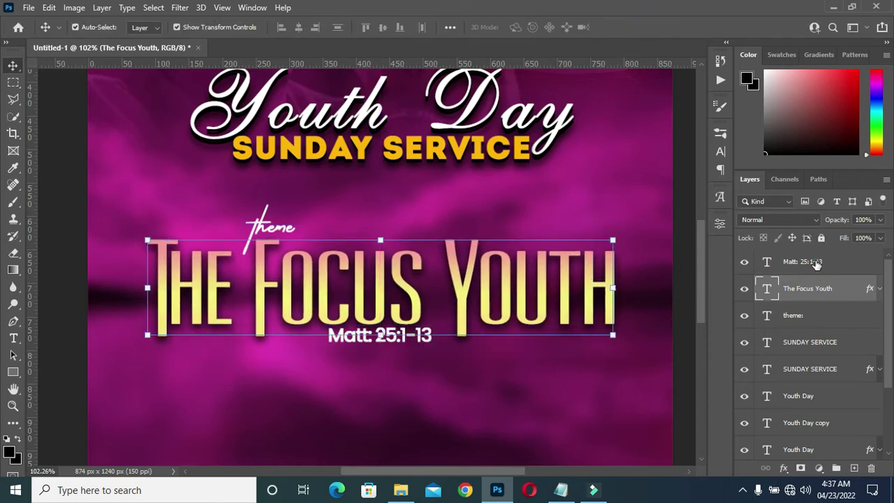
{"action": "left_click", "coordinate": [817, 271]}
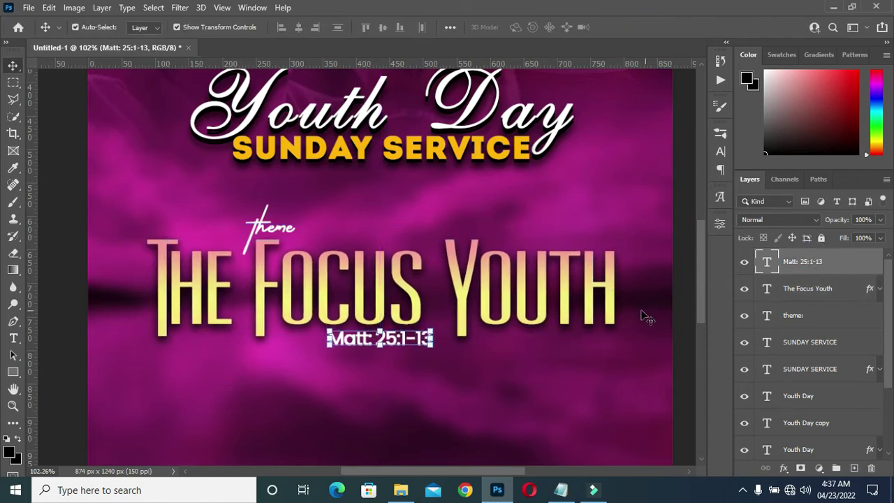
{"action": "scroll", "coordinate": [538, 297], "scroll_direction": "down", "scroll_amount": 3}
{"action": "left_click", "coordinate": [668, 301]}
{"action": "scroll", "coordinate": [538, 297], "scroll_direction": "down", "scroll_amount": 1}
{"action": "scroll", "coordinate": [416, 277], "scroll_direction": "up", "scroll_amount": 1}
{"action": "scroll", "coordinate": [416, 277], "scroll_direction": "up", "scroll_amount": 1}
{"action": "scroll", "coordinate": [417, 281], "scroll_direction": "down", "scroll_amount": 1}
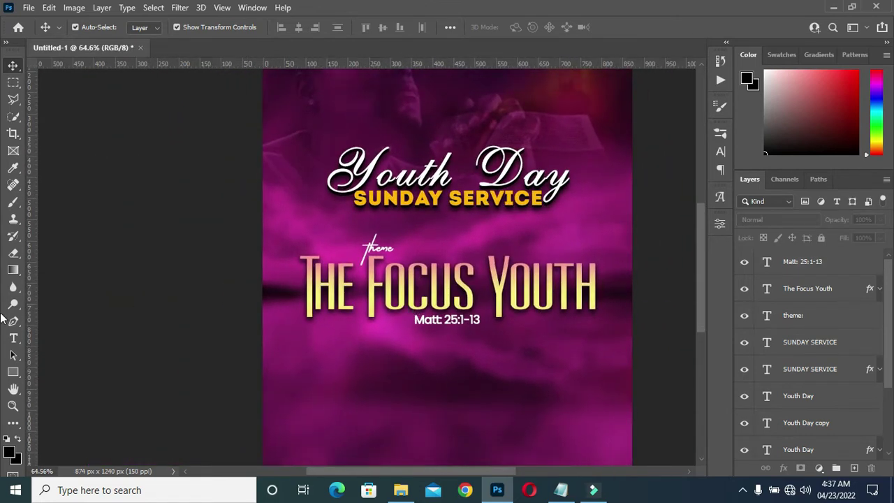
Draw a thin 523 × 11 px rectangle bar below the scripture reference
{"action": "left_click", "coordinate": [13, 372]}
{"action": "left_click", "coordinate": [83, 374]}
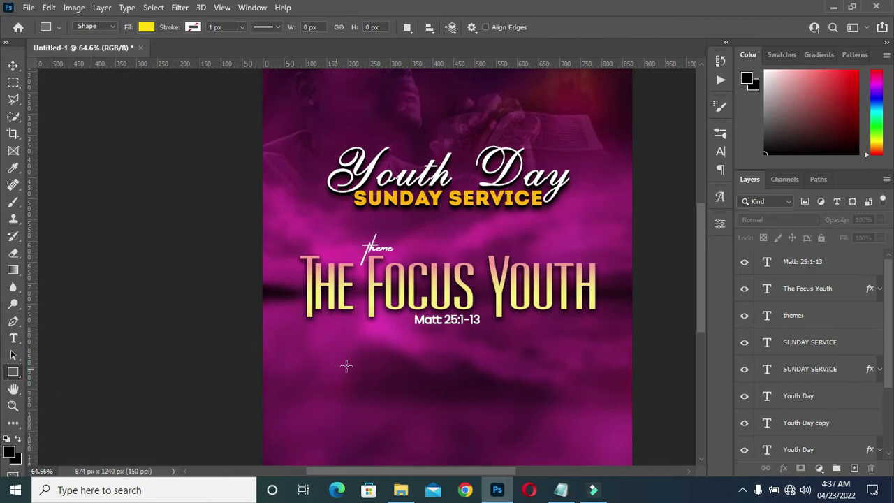
{"action": "scroll", "coordinate": [369, 359], "scroll_direction": "down", "scroll_amount": 1}
{"action": "scroll", "coordinate": [349, 366], "scroll_direction": "down", "scroll_amount": 1}
{"action": "scroll", "coordinate": [286, 367], "scroll_direction": "up", "scroll_amount": 2}
{"action": "scroll", "coordinate": [248, 339], "scroll_direction": "up", "scroll_amount": 1}
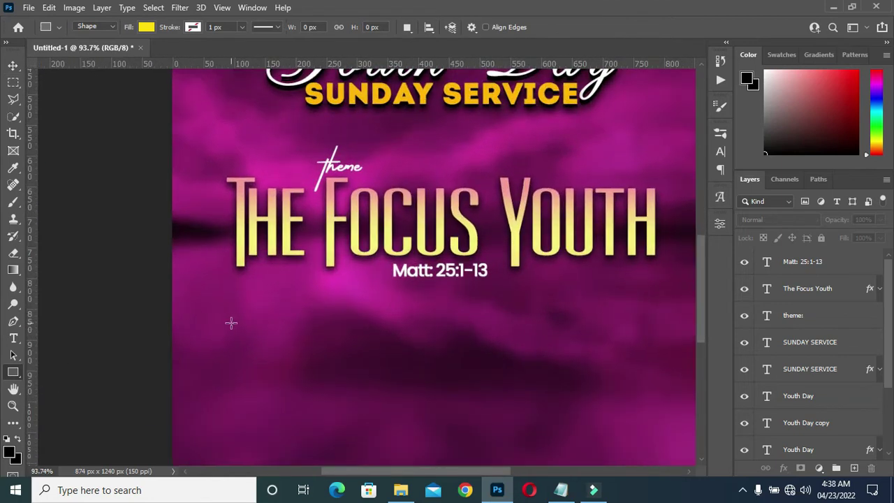
{"action": "left_click_drag", "start_coordinate": [155, 303], "coordinate": [477, 308]}
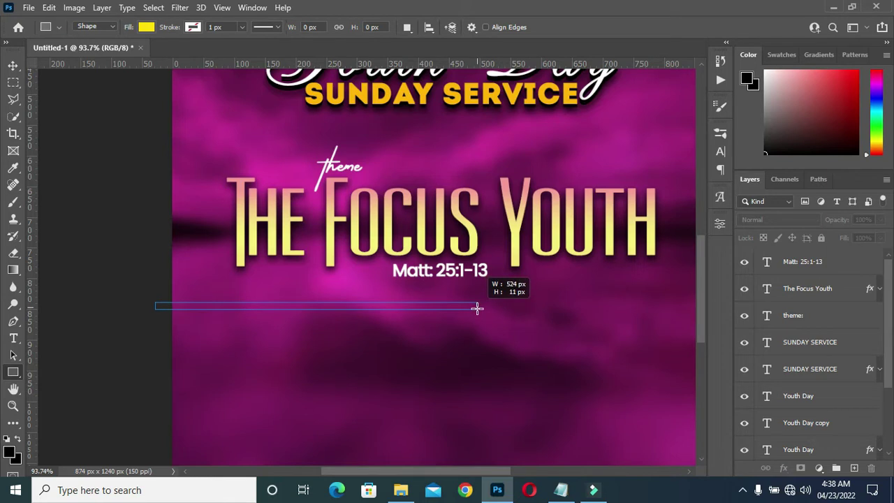
{"action": "left_click_drag", "start_coordinate": [477, 308], "coordinate": [476, 308]}
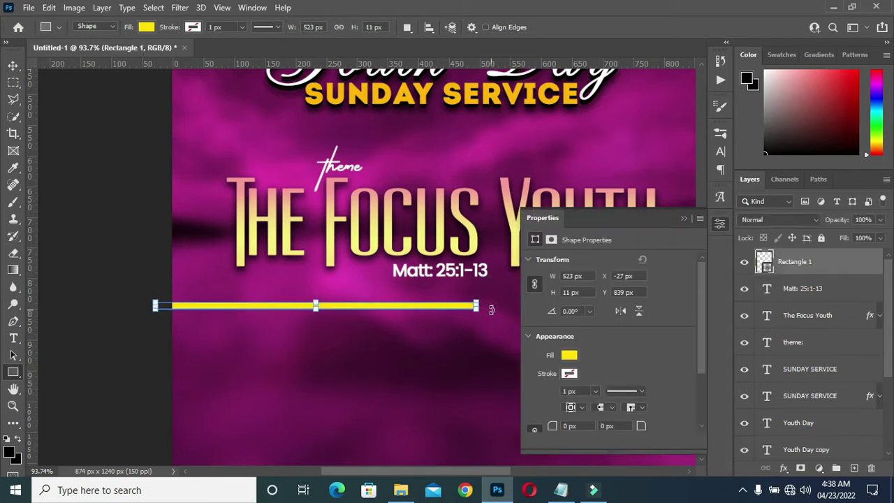
{"action": "left_click", "coordinate": [684, 220]}
Copy the f6ff00 colour code from the Notepad notes
{"action": "left_click", "coordinate": [561, 489]}
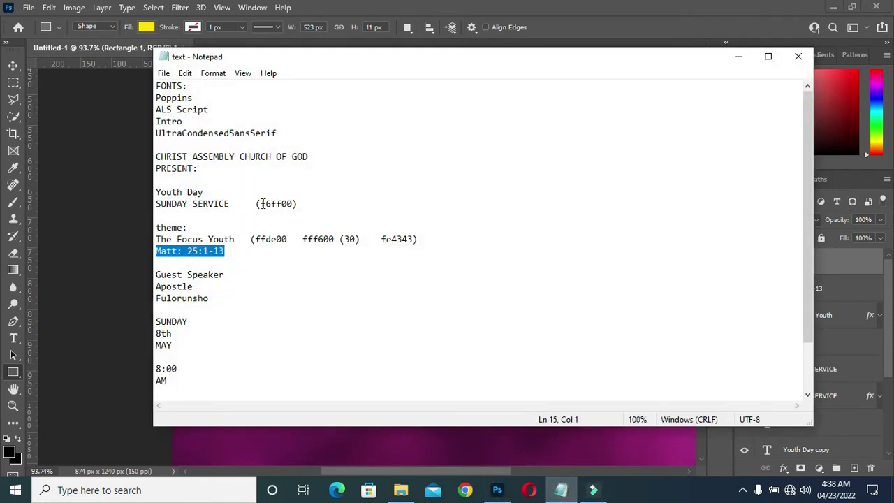
{"action": "left_click_drag", "start_coordinate": [260, 204], "coordinate": [285, 204]}
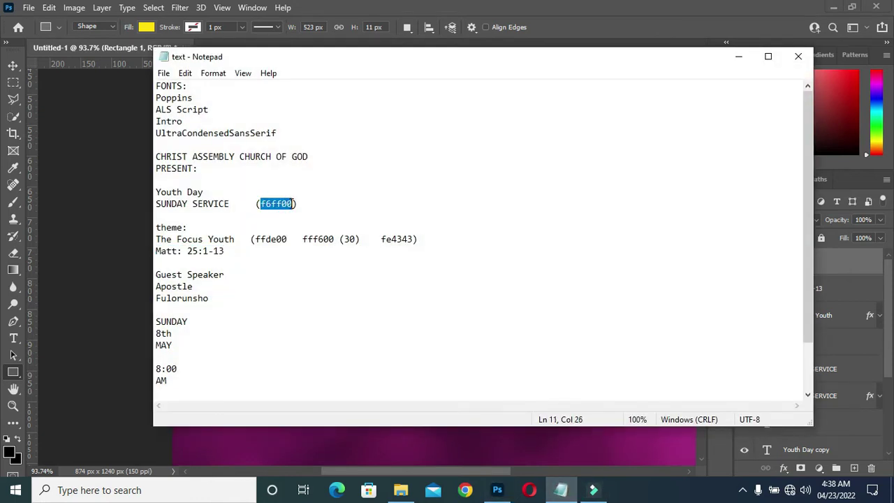
{"action": "right_click", "coordinate": [278, 201]}
{"action": "left_click", "coordinate": [274, 241]}
{"action": "left_click", "coordinate": [738, 55]}
{"action": "left_click", "coordinate": [720, 223]}
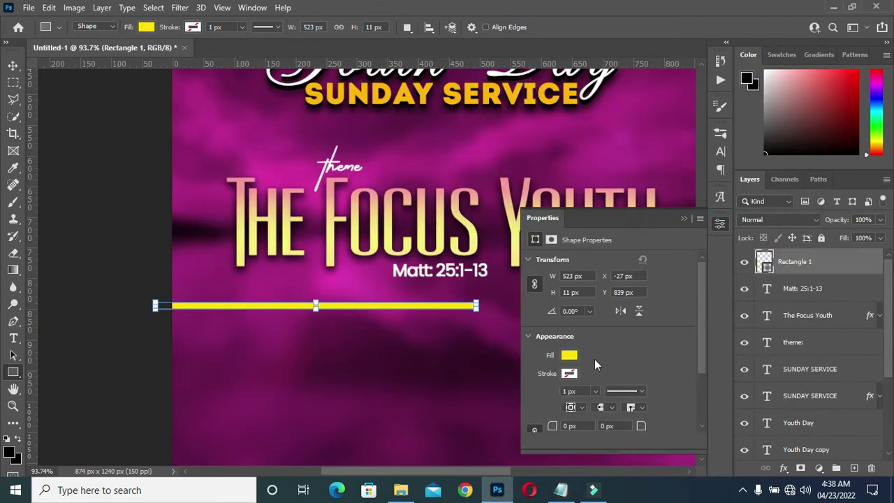
Fill the bar with f6ff00, then switch its fill to an orange swatch
{"action": "left_click", "coordinate": [564, 356]}
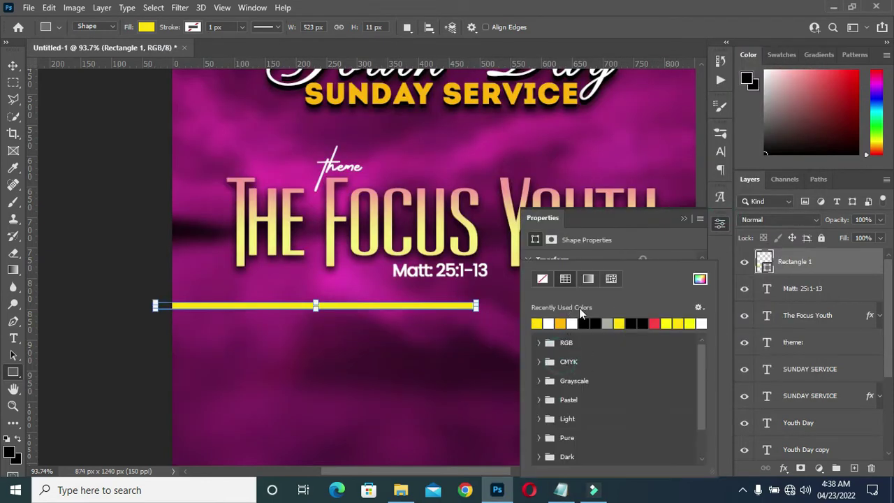
{"action": "left_click", "coordinate": [700, 279]}
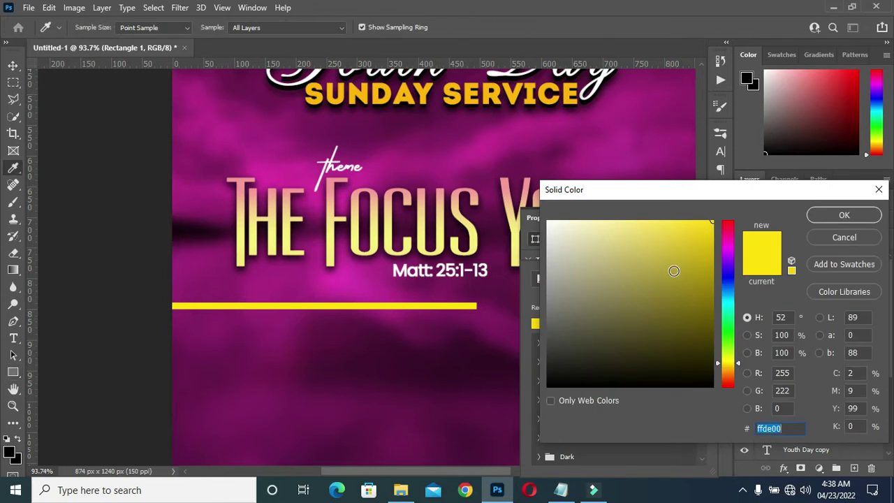
{"action": "key", "text": "ctrl+v"}
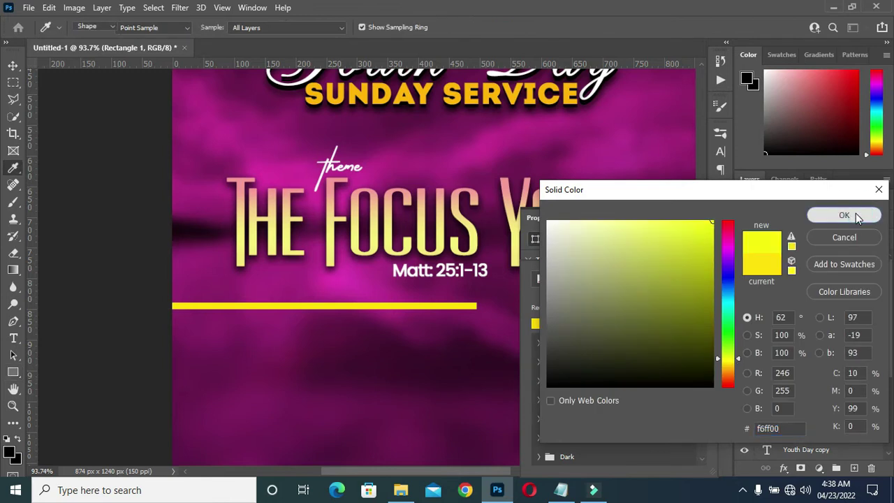
{"action": "left_click", "coordinate": [845, 216]}
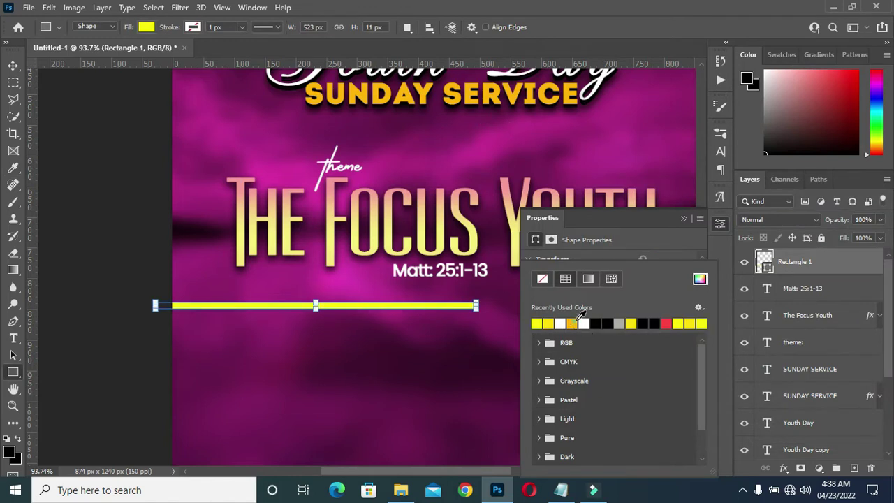
{"action": "left_click", "coordinate": [571, 322]}
{"action": "left_click", "coordinate": [685, 218]}
{"action": "key", "text": "v"}
{"action": "left_click", "coordinate": [99, 310]}
Stretch the orange bar wider to about 540 px
{"action": "scroll", "coordinate": [444, 305], "scroll_direction": "down", "scroll_amount": 2}
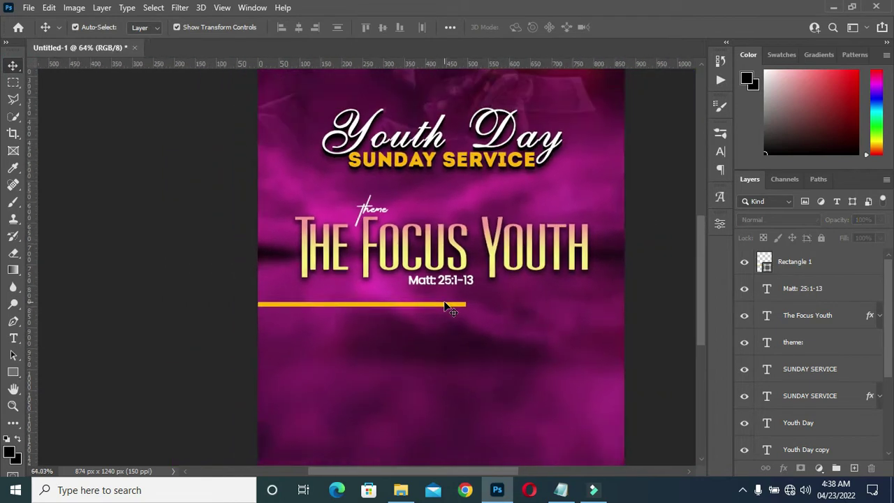
{"action": "scroll", "coordinate": [445, 305], "scroll_direction": "down", "scroll_amount": 1}
{"action": "scroll", "coordinate": [435, 315], "scroll_direction": "down", "scroll_amount": 1}
{"action": "scroll", "coordinate": [433, 314], "scroll_direction": "up", "scroll_amount": 3}
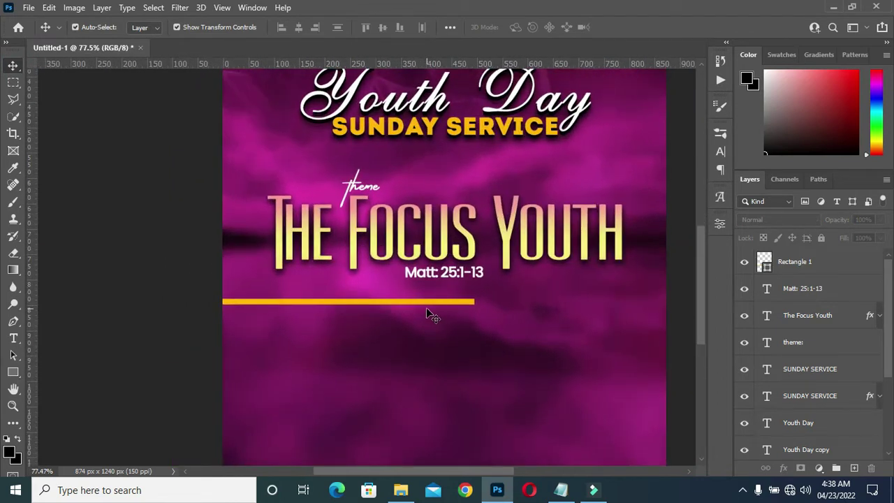
{"action": "scroll", "coordinate": [428, 312], "scroll_direction": "up", "scroll_amount": 2}
{"action": "scroll", "coordinate": [423, 310], "scroll_direction": "up", "scroll_amount": 2}
{"action": "left_click", "coordinate": [424, 302]}
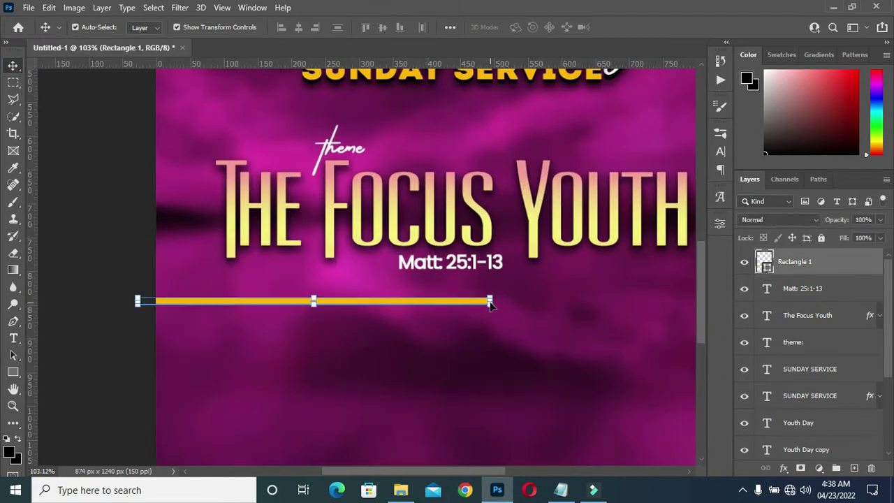
{"action": "scroll", "coordinate": [490, 303], "scroll_direction": "up", "scroll_amount": 3}
{"action": "scroll", "coordinate": [492, 302], "scroll_direction": "up", "scroll_amount": 1}
{"action": "left_click_drag", "start_coordinate": [494, 298], "coordinate": [510, 299]}
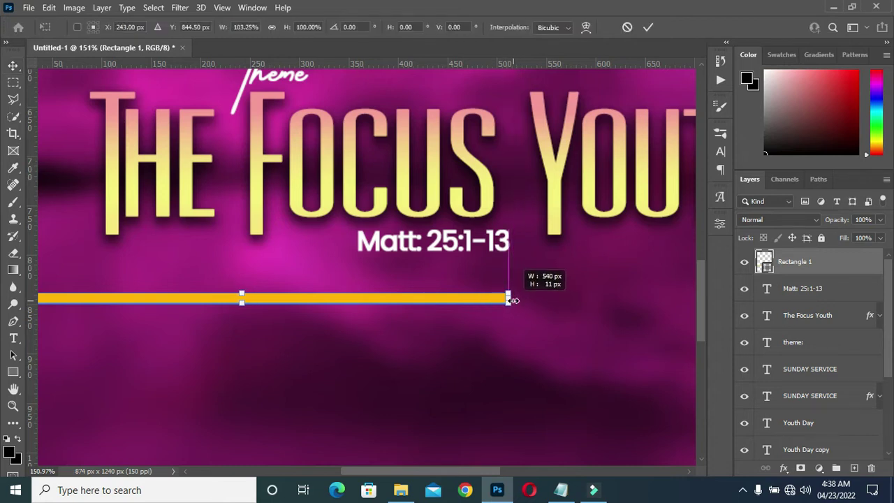
{"action": "scroll", "coordinate": [545, 162], "scroll_direction": "down", "scroll_amount": 3}
{"action": "scroll", "coordinate": [545, 162], "scroll_direction": "down", "scroll_amount": 3}
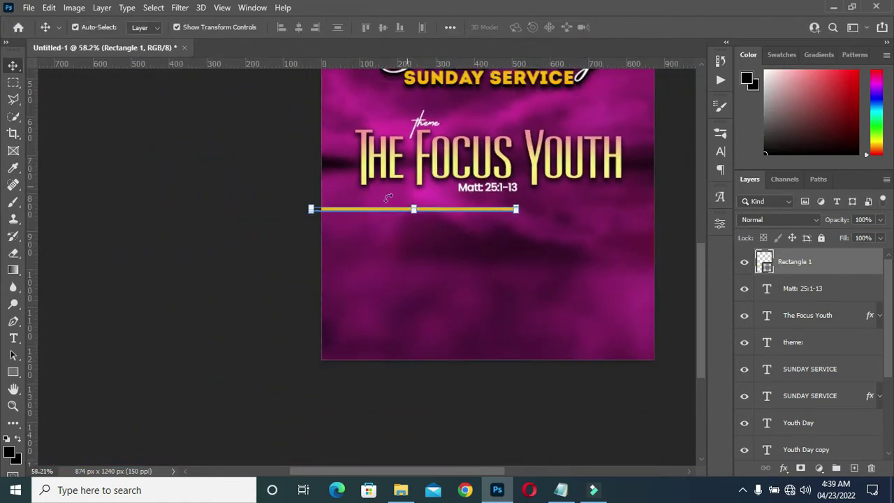
{"action": "key", "text": "Return"}
Nudge the orange bar up slightly under the scripture line
{"action": "left_click", "coordinate": [437, 210]}
{"action": "key", "text": "Up"}
{"action": "key", "text": "Up"}
{"action": "key", "text": "Up"}
{"action": "key", "text": "Up"}
{"action": "key", "text": "Up"}
{"action": "key", "text": "Up"}
{"action": "key", "text": "Up"}
{"action": "key", "text": "Up"}
{"action": "key", "text": "Up"}
{"action": "key", "text": "Up"}
{"action": "key", "text": "Up"}
{"action": "key", "text": "Up"}
{"action": "key", "text": "Up"}
{"action": "left_click", "coordinate": [224, 235]}
{"action": "key", "text": "ctrl+0"}
{"action": "scroll", "coordinate": [538, 348], "scroll_direction": "up", "scroll_amount": 1}
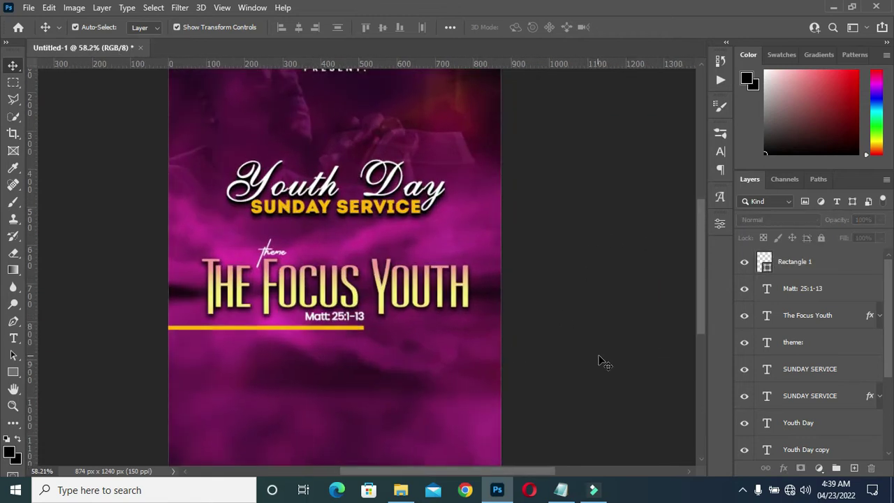
{"action": "scroll", "coordinate": [699, 311], "scroll_direction": "up", "scroll_amount": 1}
{"action": "scroll", "coordinate": [698, 350], "scroll_direction": "down", "scroll_amount": 2}
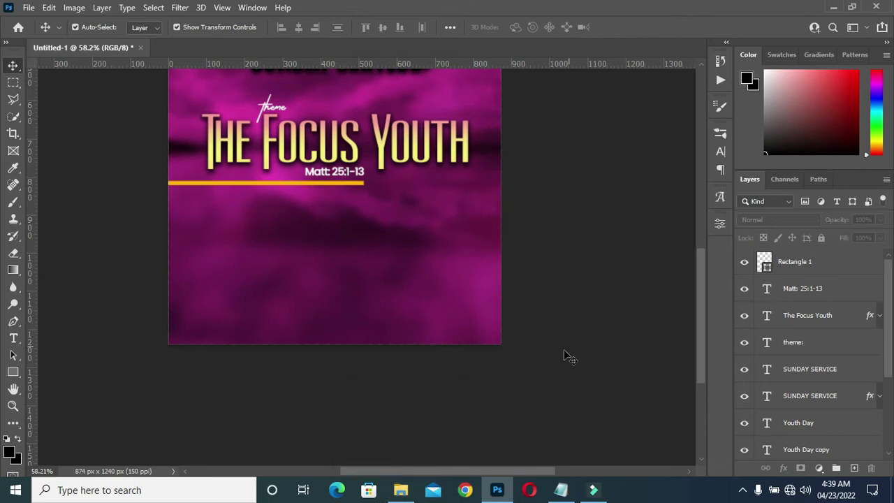
Place the speaker's photo from File Explorer onto the flyer
{"action": "left_click", "coordinate": [401, 490]}
{"action": "left_click", "coordinate": [412, 323]}
{"action": "left_click_drag", "start_coordinate": [413, 322], "coordinate": [429, 297]}
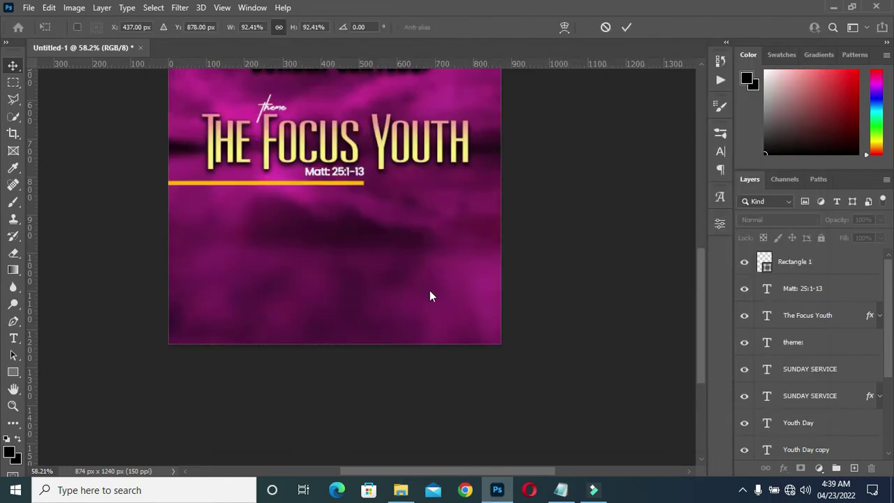
{"action": "key", "text": "ctrl+minus"}
{"action": "left_click_drag", "start_coordinate": [395, 297], "coordinate": [412, 244]}
{"action": "left_click", "coordinate": [626, 26]}
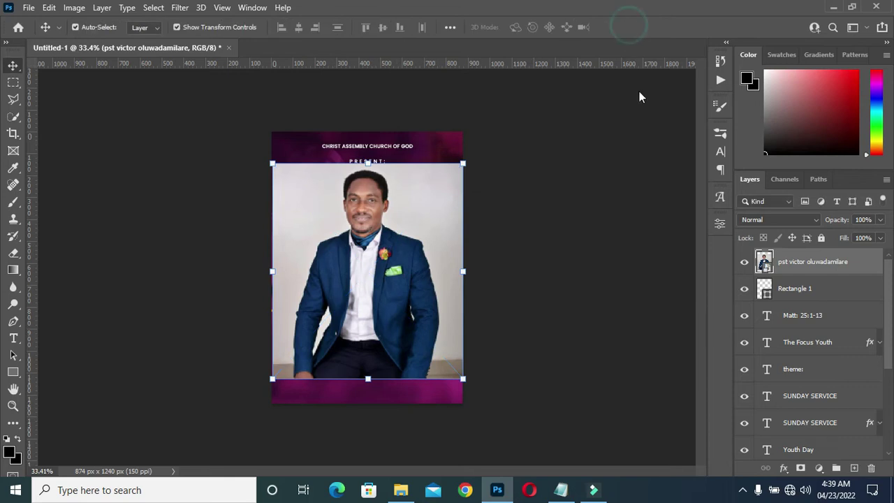
Rasterize the photo layer and remove its background
{"action": "right_click", "coordinate": [808, 263]}
{"action": "left_click", "coordinate": [669, 255]}
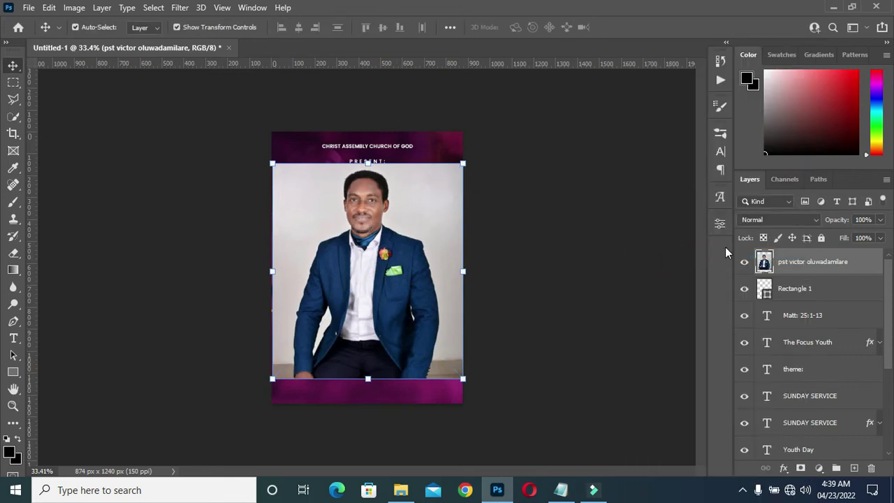
{"action": "left_click", "coordinate": [720, 224]}
{"action": "scroll", "coordinate": [601, 394], "scroll_direction": "down", "scroll_amount": 1}
{"action": "left_click", "coordinate": [589, 396]}
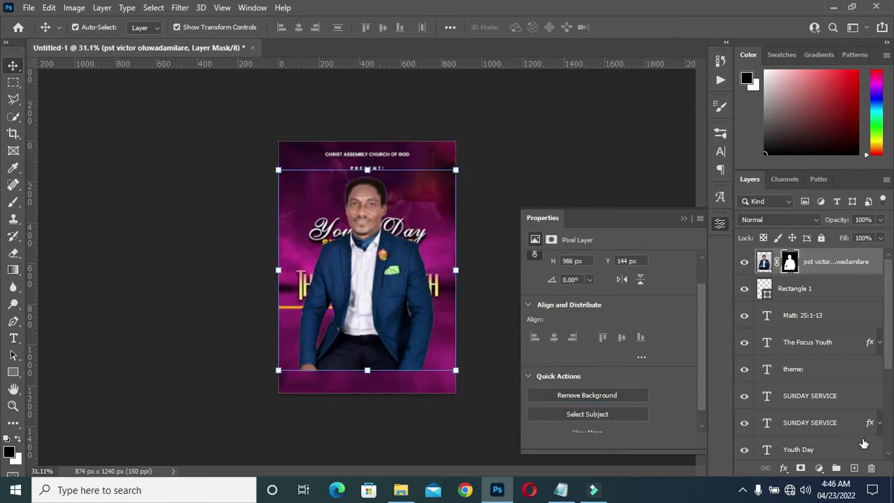
{"action": "scroll", "coordinate": [401, 331], "scroll_direction": "up", "scroll_amount": 2}
{"action": "scroll", "coordinate": [487, 301], "scroll_direction": "up", "scroll_amount": 2}
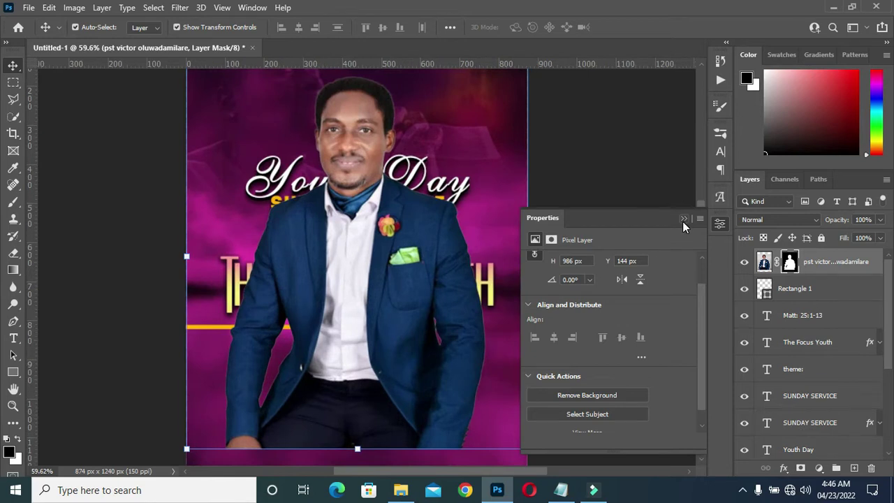
{"action": "left_click", "coordinate": [684, 219]}
Scale the cut-out portrait to about 54% and move it lower right
{"action": "scroll", "coordinate": [482, 121], "scroll_direction": "down", "scroll_amount": 2}
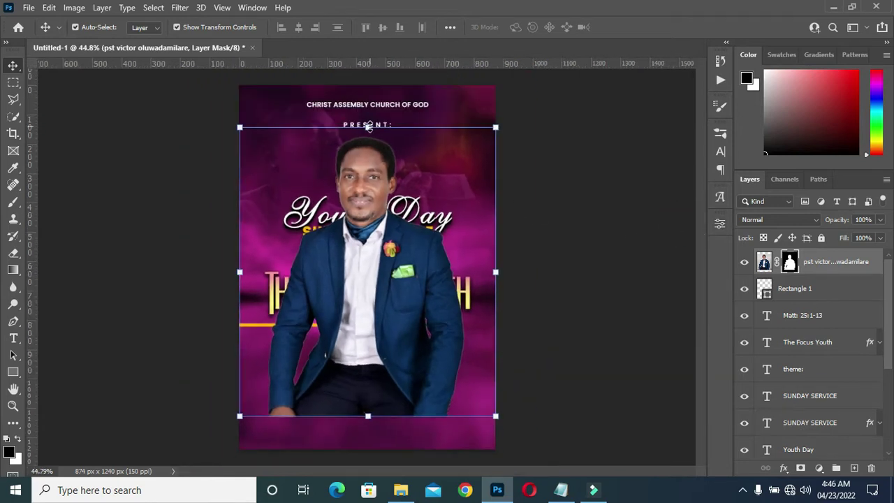
{"action": "left_click_drag", "start_coordinate": [369, 126], "coordinate": [368, 256]}
{"action": "mouse_move", "coordinate": [372, 350]}
{"action": "left_mouse_down"}
{"action": "mouse_move", "coordinate": [442, 394]}
{"action": "mouse_move", "coordinate": [451, 410]}
{"action": "mouse_move", "coordinate": [438, 357]}
{"action": "mouse_move", "coordinate": [441, 399]}
{"action": "mouse_move", "coordinate": [432, 369]}
{"action": "left_mouse_up"}
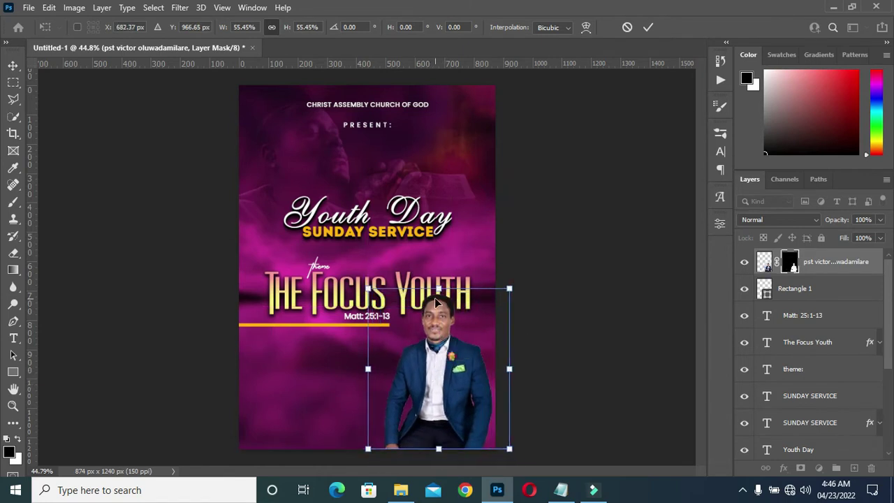
{"action": "left_click_drag", "start_coordinate": [441, 290], "coordinate": [439, 293]}
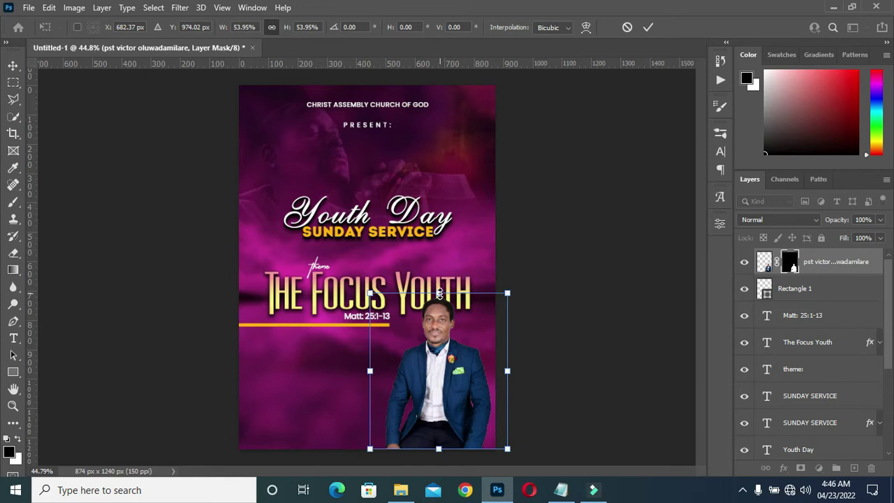
{"action": "left_click", "coordinate": [646, 27]}
{"action": "left_click", "coordinate": [809, 316]}
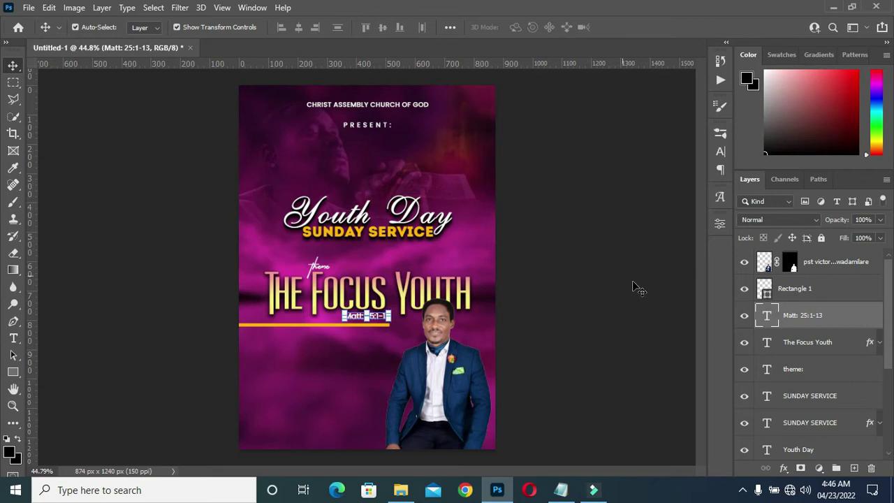
Nudge the theme, title and scripture layers and the orange bar upward
{"action": "scroll", "coordinate": [817, 399], "scroll_direction": "down", "scroll_amount": 2}
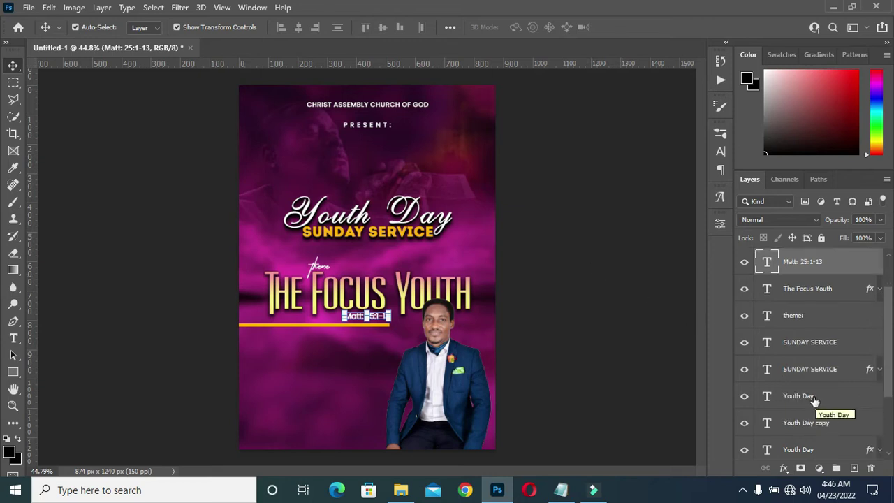
{"action": "left_click", "coordinate": [804, 319], "text": "shift"}
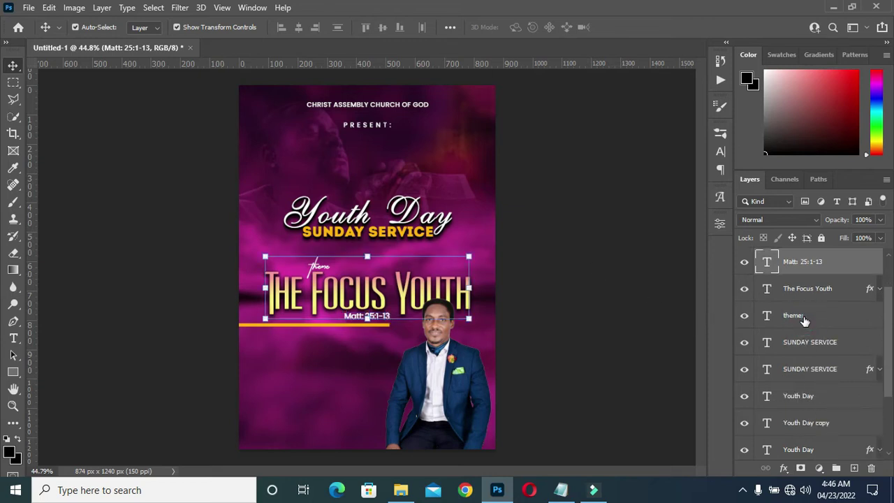
{"action": "key", "text": "Up"}
{"action": "key", "text": "Up"}
{"action": "key", "text": "Up"}
{"action": "key", "text": "Up"}
{"action": "key", "text": "Up"}
{"action": "key", "text": "Up"}
{"action": "key", "text": "Up"}
{"action": "key", "text": "Up"}
{"action": "key", "text": "Up"}
{"action": "key", "text": "Up"}
{"action": "key", "text": "Up"}
{"action": "key", "text": "Up"}
{"action": "key", "text": "Up"}
{"action": "key", "text": "Up"}
{"action": "key", "text": "Up"}
{"action": "key", "text": "Up"}
{"action": "key", "text": "Up"}
{"action": "key", "text": "Up"}
{"action": "key", "text": "Up"}
{"action": "key", "text": "Up"}
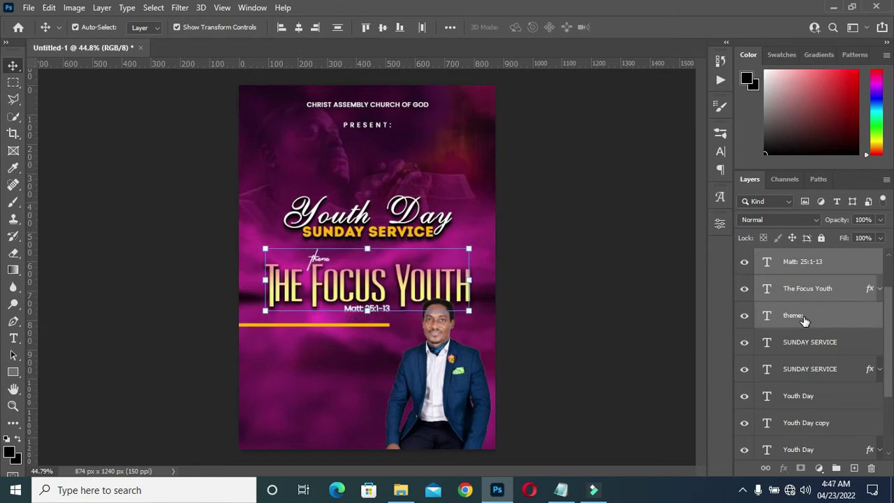
{"action": "key", "text": "Up"}
{"action": "key", "text": "Up"}
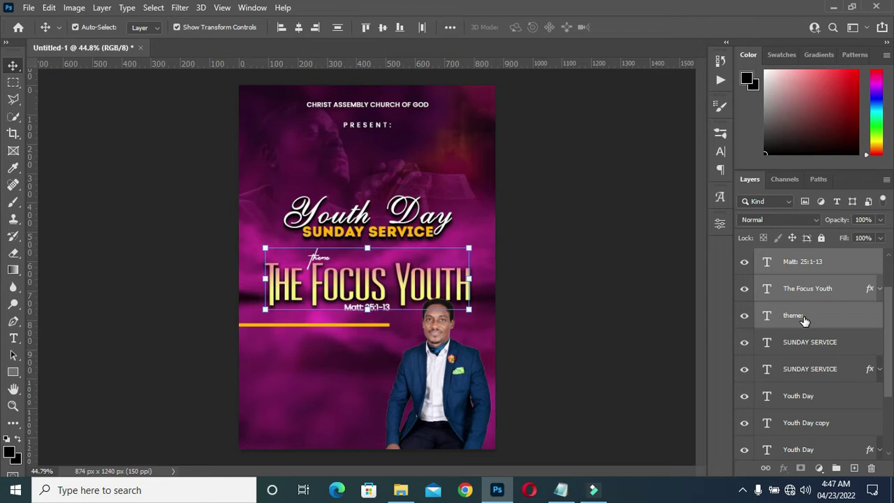
{"action": "left_click", "coordinate": [338, 332]}
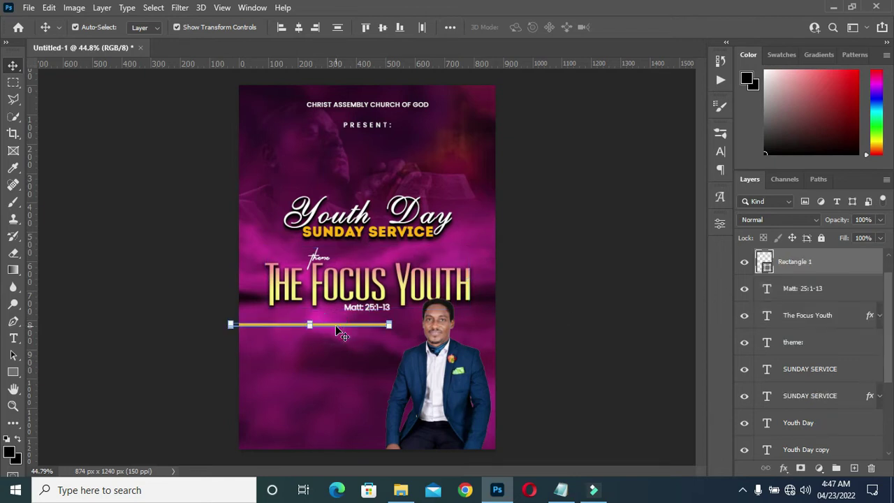
{"action": "key", "text": "Up"}
{"action": "key", "text": "Up"}
{"action": "key", "text": "Up"}
{"action": "key", "text": "Up"}
{"action": "key", "text": "Up"}
{"action": "key", "text": "Up"}
{"action": "key", "text": "Up"}
{"action": "key", "text": "Up"}
{"action": "key", "text": "Up"}
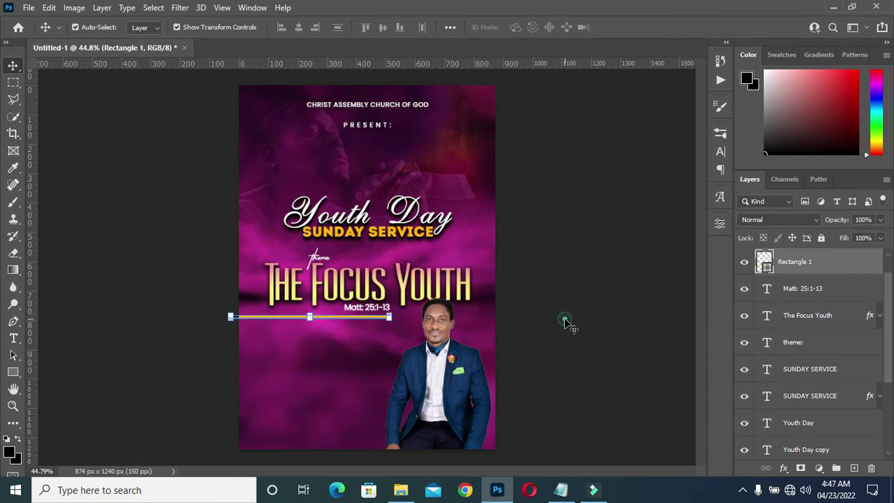
Shrink the speaker's portrait to about 89% at the lower right
{"action": "left_click", "coordinate": [450, 377]}
{"action": "scroll", "coordinate": [451, 381], "scroll_direction": "up", "scroll_amount": 5, "text": "alt"}
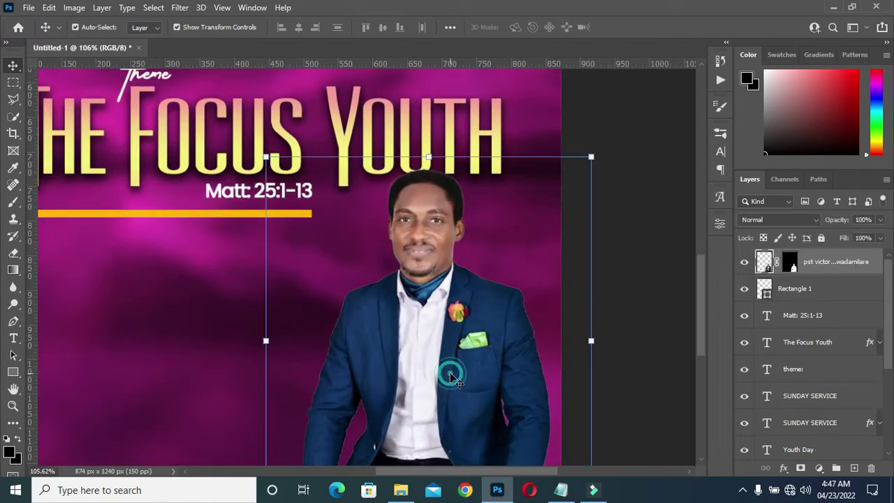
{"action": "left_click_drag", "start_coordinate": [429, 157], "coordinate": [429, 196]}
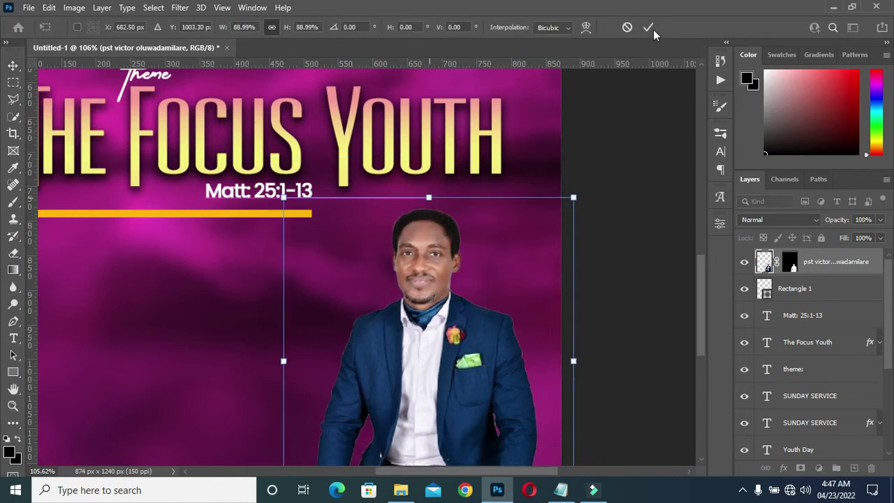
{"action": "left_click", "coordinate": [650, 147]}
{"action": "scroll", "coordinate": [636, 159], "scroll_direction": "down", "scroll_amount": 5}
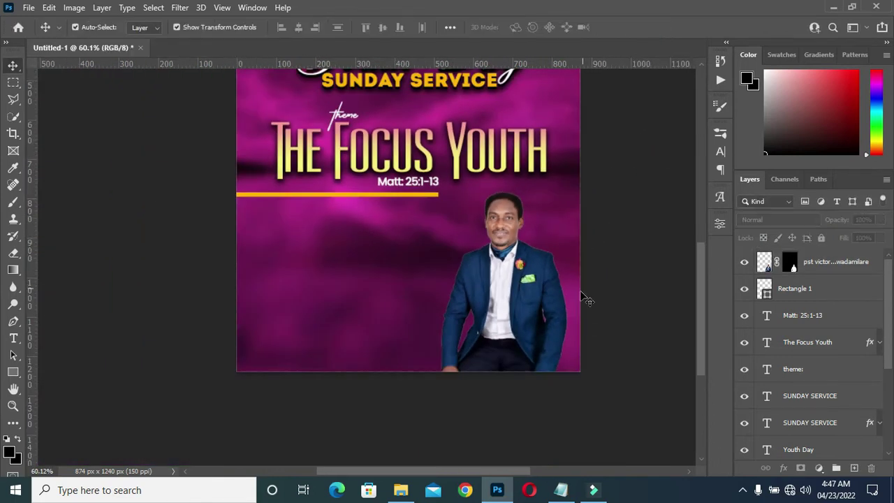
{"action": "scroll", "coordinate": [504, 292], "scroll_direction": "up", "scroll_amount": 2}
{"action": "scroll", "coordinate": [489, 279], "scroll_direction": "up", "scroll_amount": 1}
{"action": "scroll", "coordinate": [523, 280], "scroll_direction": "up", "scroll_amount": 1}
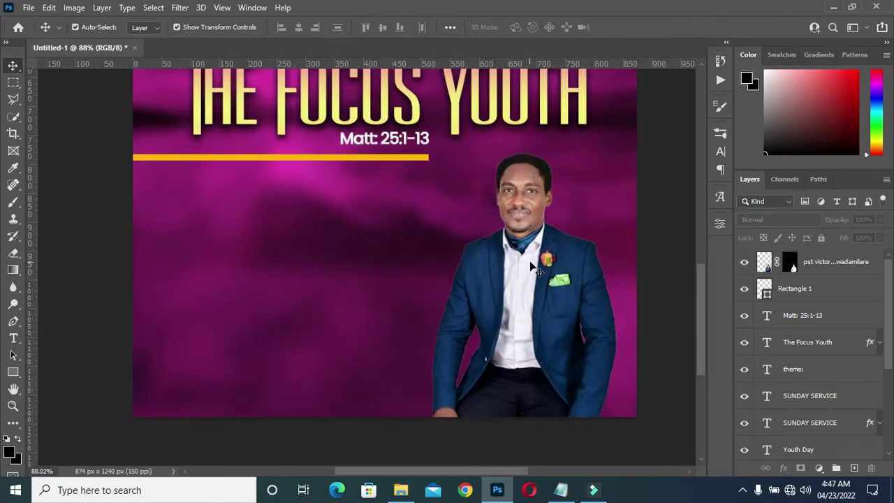
{"action": "scroll", "coordinate": [529, 261], "scroll_direction": "up", "scroll_amount": 1}
{"action": "left_click", "coordinate": [529, 217]}
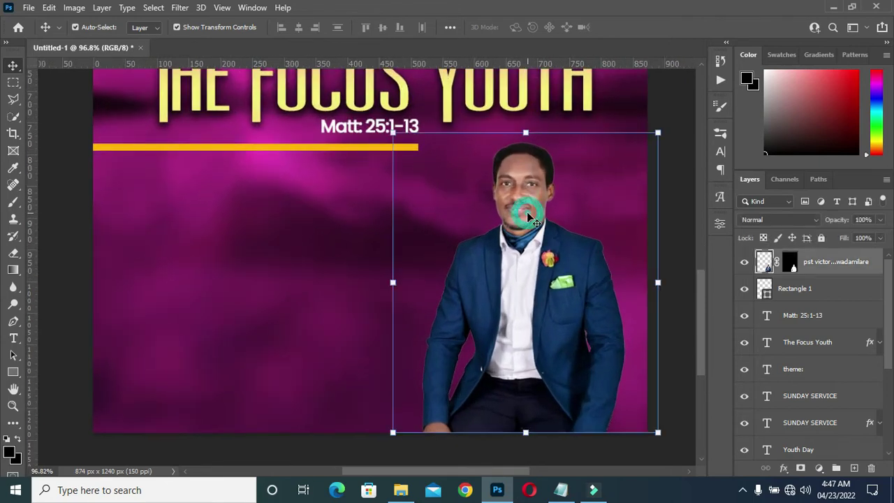
{"action": "left_click", "coordinate": [793, 291]}
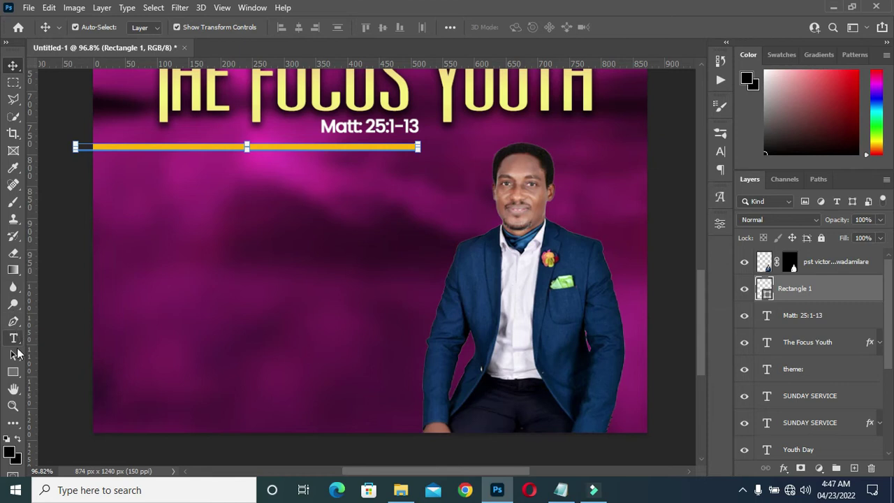
{"action": "left_click", "coordinate": [13, 371]}
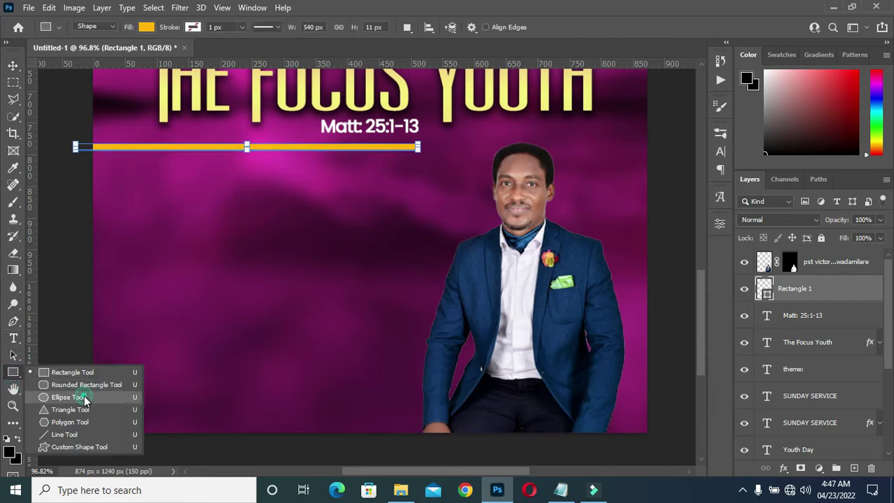
Draw a 160 px circle on the flyer's lower left with the Ellipse tool
{"action": "key", "text": "shift+u"}
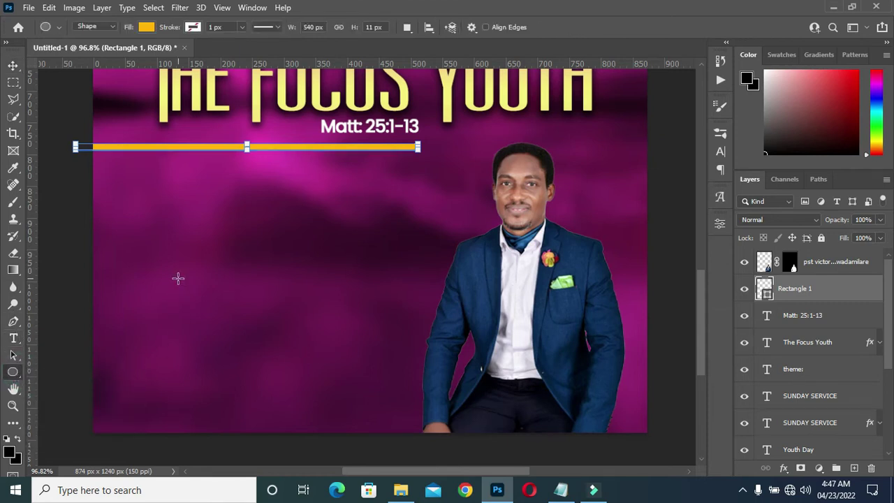
{"action": "left_click", "coordinate": [178, 272]}
{"action": "left_click_drag", "start_coordinate": [178, 272], "coordinate": [282, 389]}
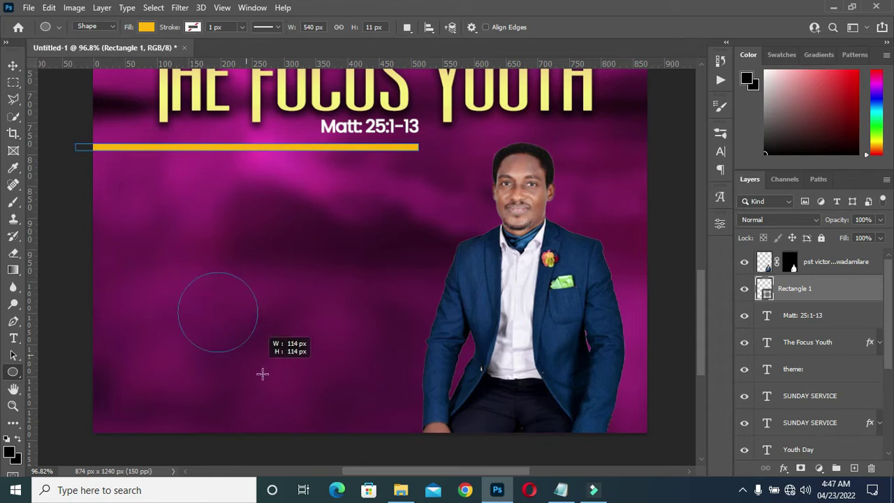
{"action": "left_click_drag", "start_coordinate": [281, 389], "coordinate": [280, 388]}
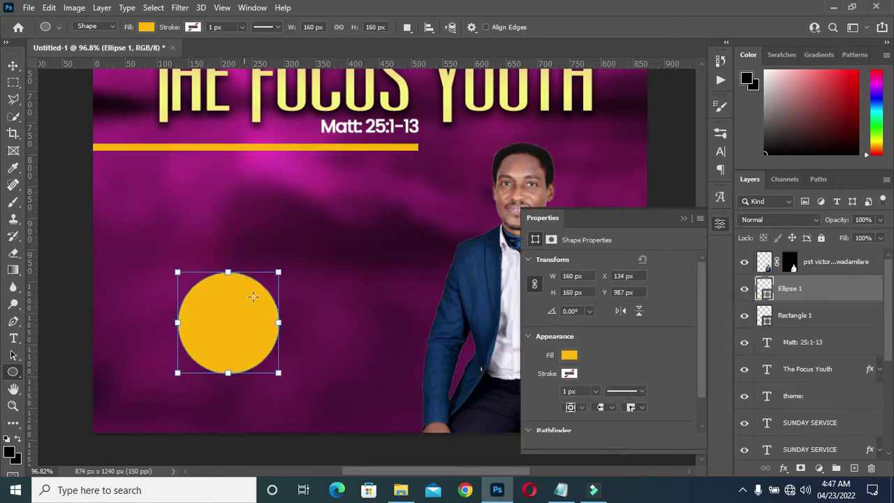
Set the circle's fill to No Color and its stroke to the orange-yellow swatch
{"action": "left_click", "coordinate": [570, 355]}
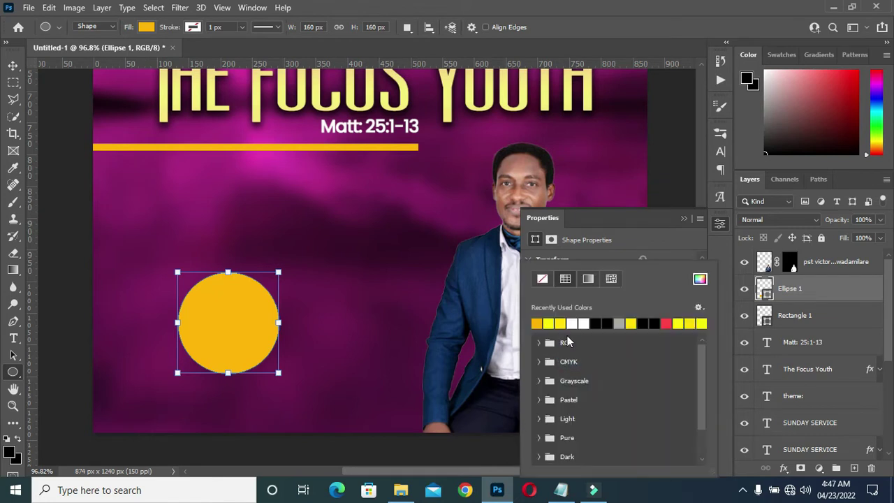
{"action": "left_click", "coordinate": [543, 279]}
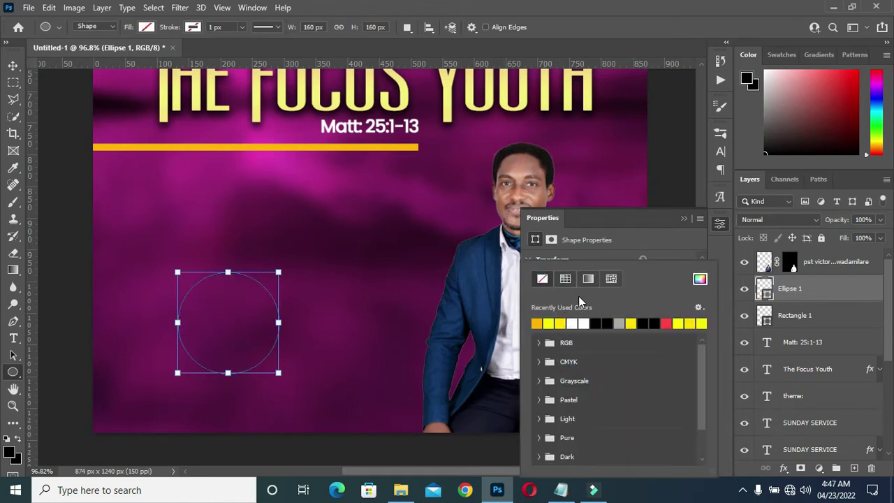
{"action": "left_click", "coordinate": [653, 256]}
{"action": "left_click", "coordinate": [567, 370]}
{"action": "left_click", "coordinate": [538, 324]}
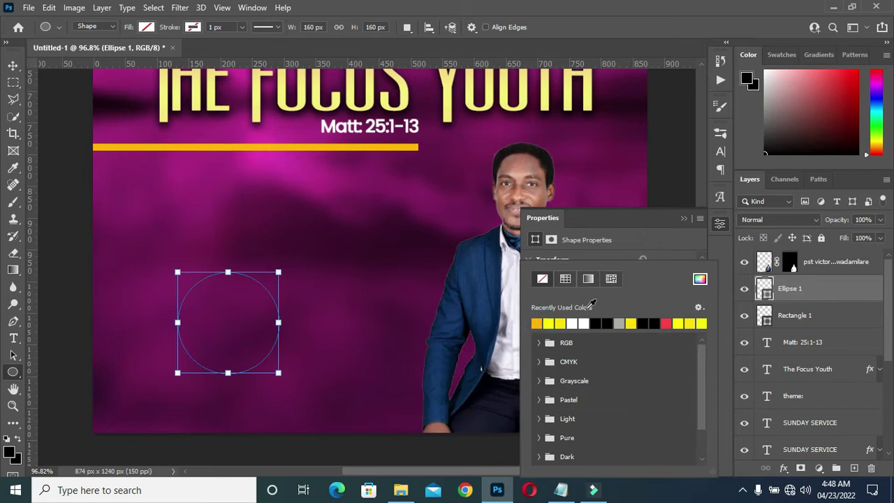
{"action": "left_click", "coordinate": [665, 240]}
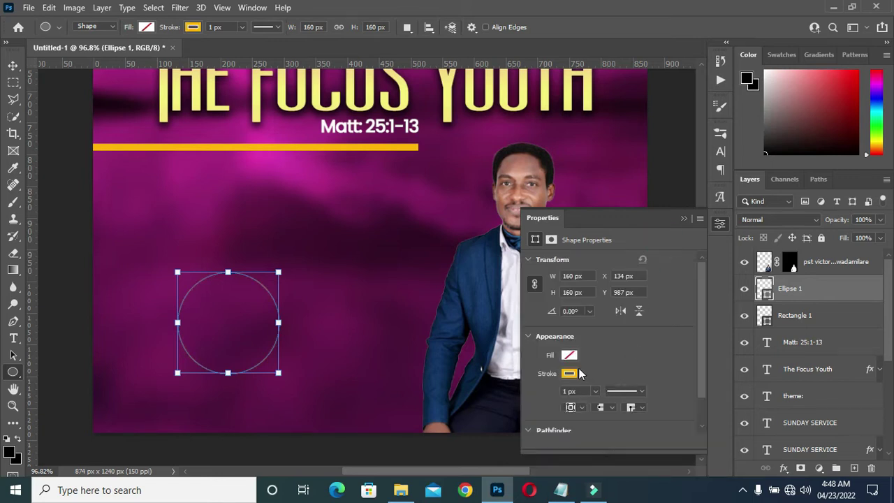
Make the circle's outline 4.18 px thick and dotted
{"action": "left_click", "coordinate": [594, 392]}
{"action": "left_click_drag", "start_coordinate": [596, 409], "coordinate": [597, 410]}
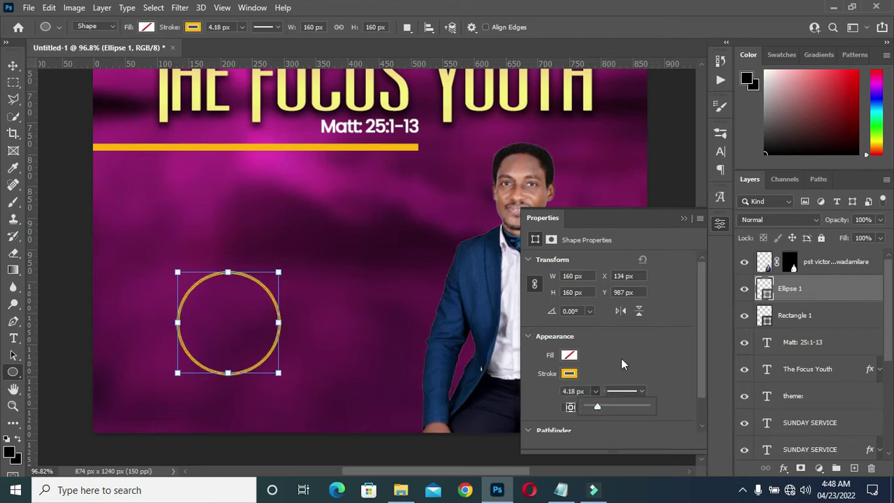
{"action": "left_click", "coordinate": [663, 307]}
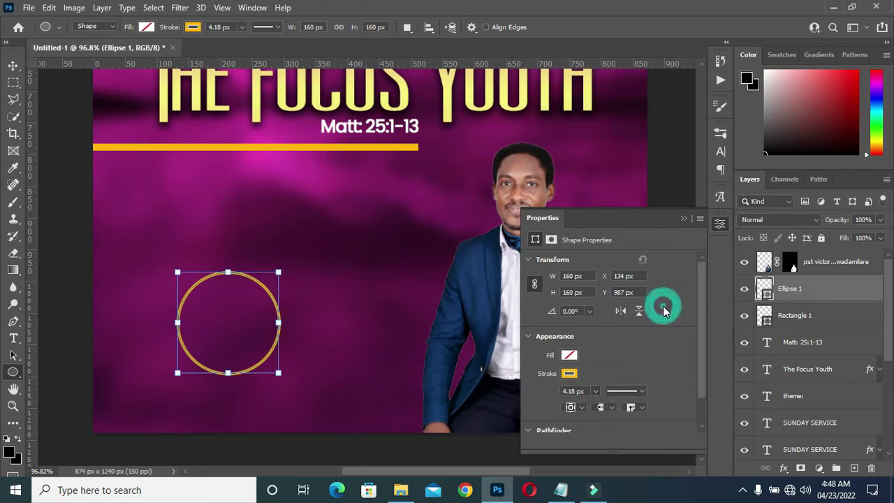
{"action": "left_click", "coordinate": [643, 393]}
{"action": "left_click", "coordinate": [579, 380]}
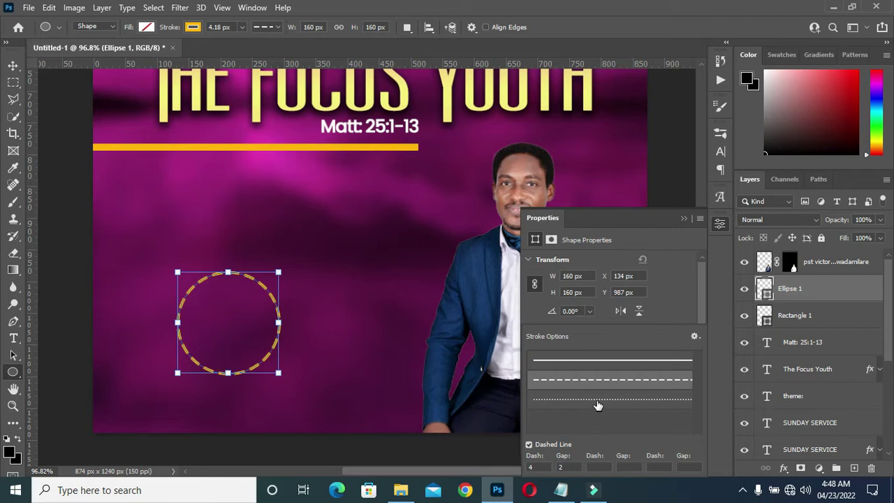
{"action": "left_click", "coordinate": [597, 401]}
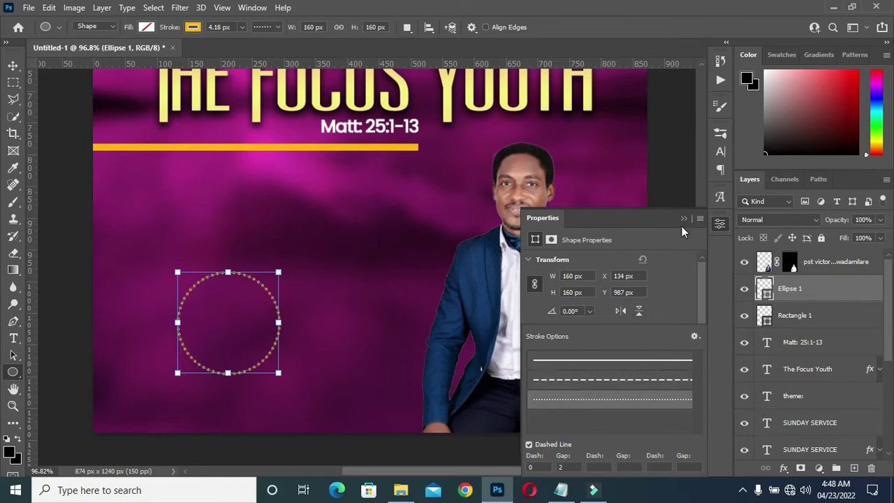
{"action": "left_click", "coordinate": [684, 219]}
{"action": "key", "text": "v"}
{"action": "left_click", "coordinate": [349, 285]}
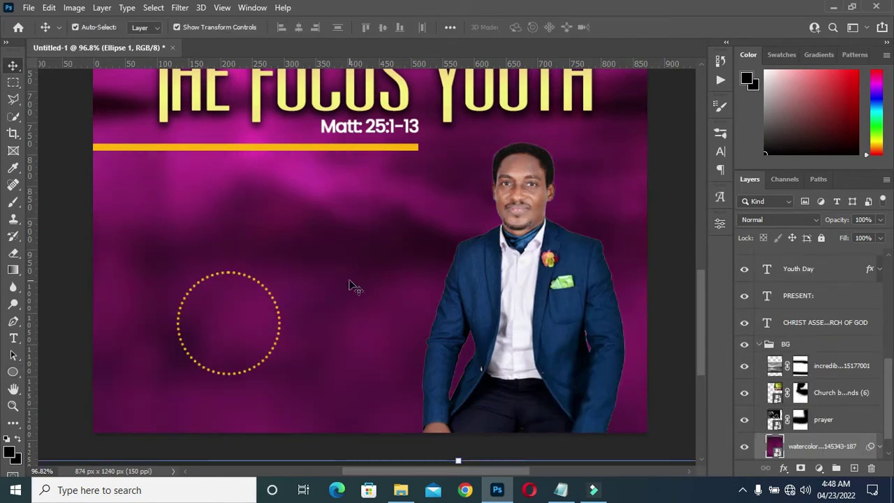
Move the dotted circle onto the speaker's head and scale it to about 89%
{"action": "left_click", "coordinate": [278, 323]}
{"action": "left_click_drag", "start_coordinate": [253, 324], "coordinate": [540, 183]}
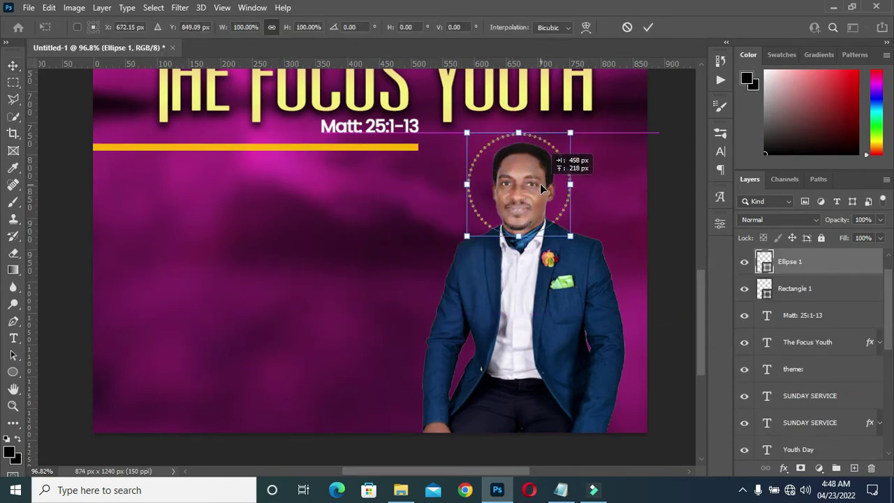
{"action": "left_click_drag", "start_coordinate": [570, 132], "coordinate": [559, 144]}
{"action": "left_click_drag", "start_coordinate": [515, 202], "coordinate": [524, 188]}
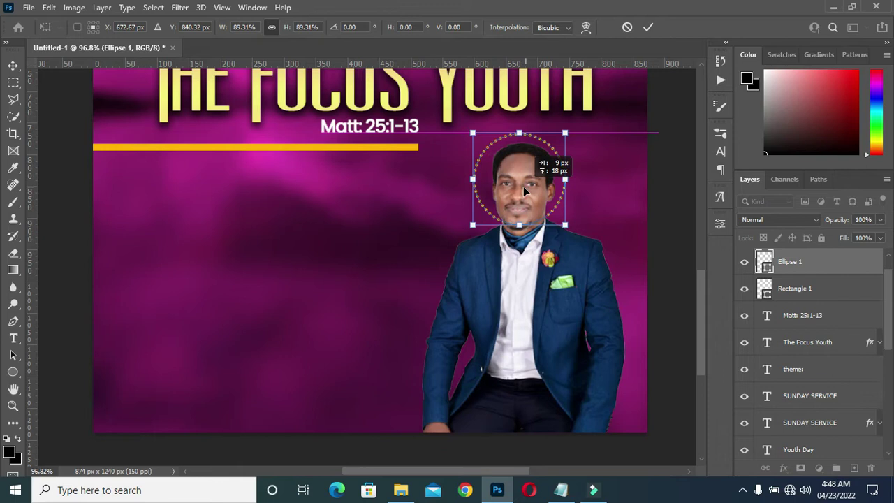
{"action": "key", "text": "Right"}
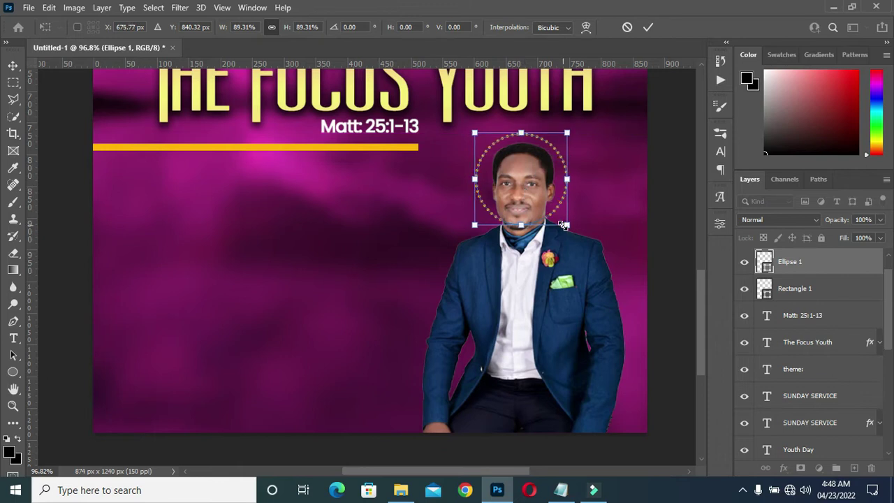
{"action": "key", "text": "Left"}
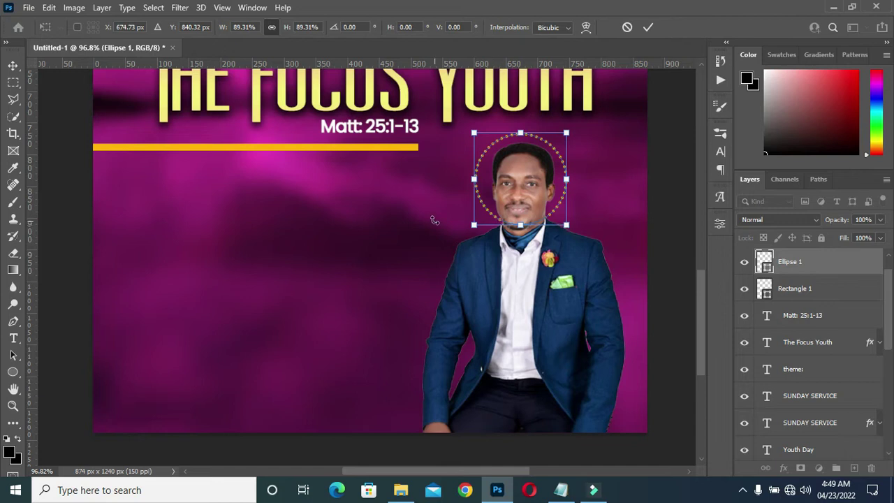
{"action": "left_click", "coordinate": [649, 28]}
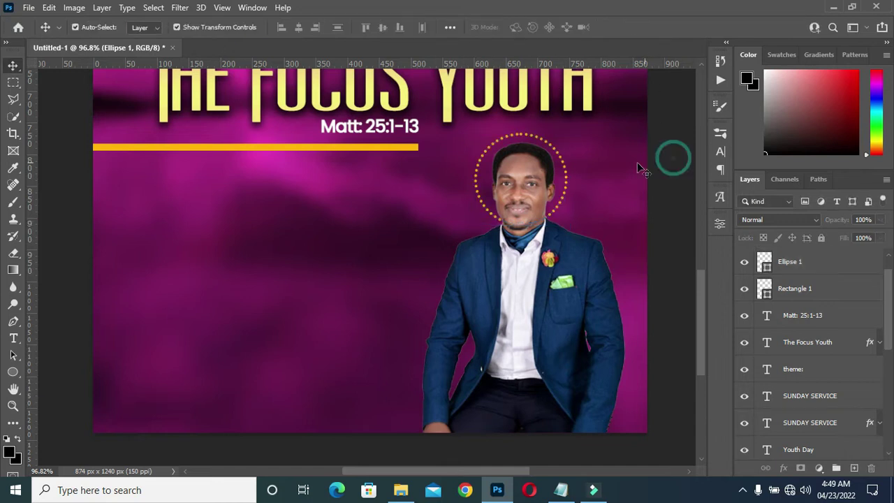
Duplicate the dotted halo layer as Ellipse 1 copy
{"action": "scroll", "coordinate": [563, 210], "scroll_direction": "down", "scroll_amount": 3}
{"action": "scroll", "coordinate": [562, 209], "scroll_direction": "up", "scroll_amount": 5}
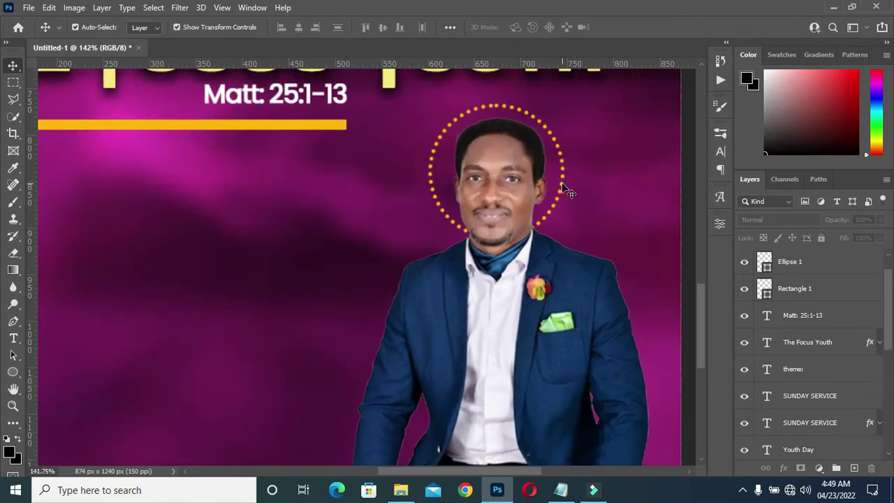
{"action": "left_click", "coordinate": [566, 177]}
{"action": "left_click_drag", "start_coordinate": [827, 268], "coordinate": [853, 468]}
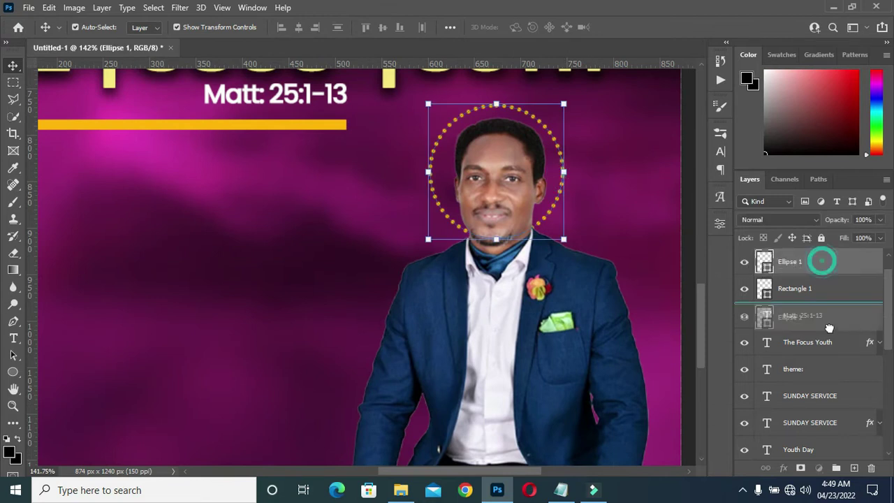
Remove the copy's dotted outline and fill it with orange-yellow
{"action": "left_click", "coordinate": [720, 223]}
{"action": "left_click", "coordinate": [572, 372]}
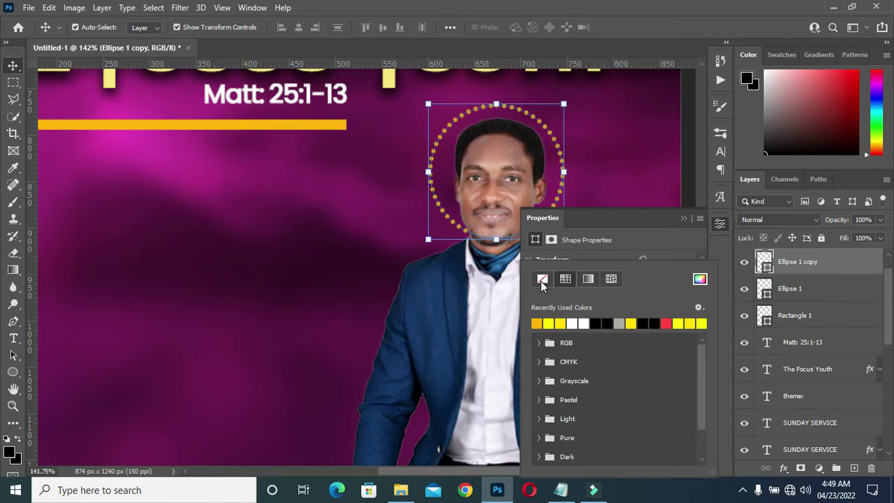
{"action": "left_click", "coordinate": [665, 232]}
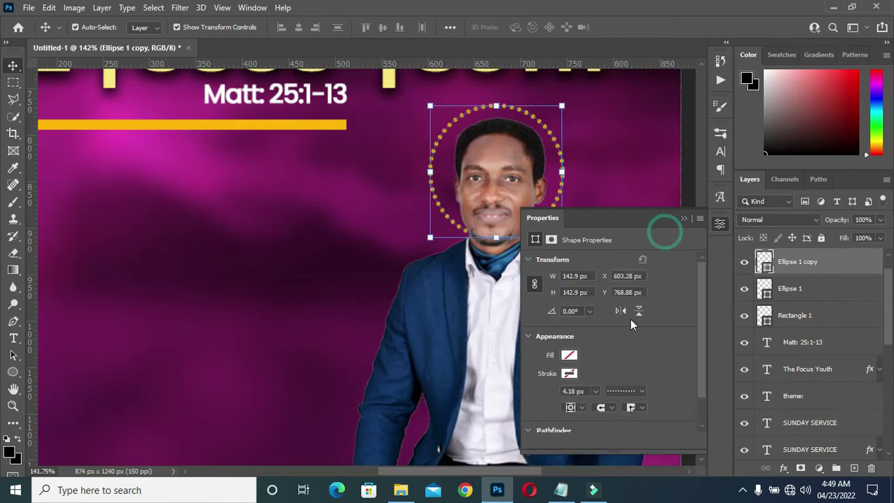
{"action": "left_click", "coordinate": [572, 353]}
{"action": "left_click", "coordinate": [538, 322]}
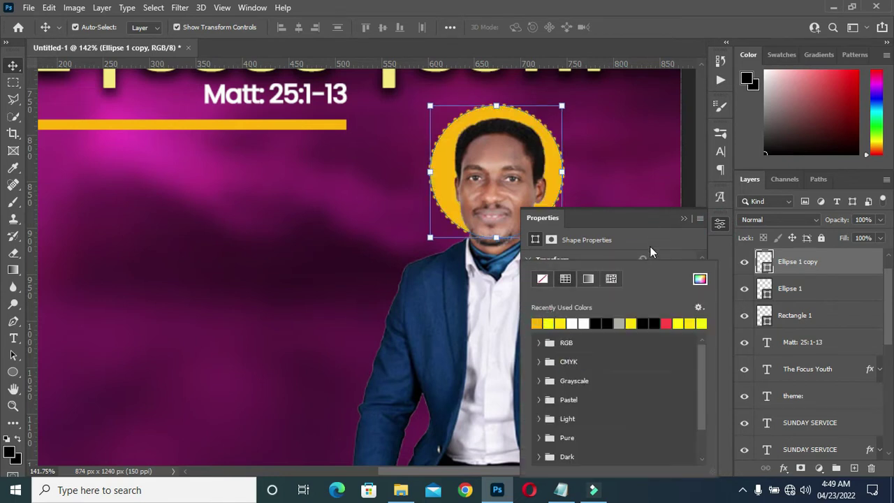
{"action": "left_click", "coordinate": [668, 237]}
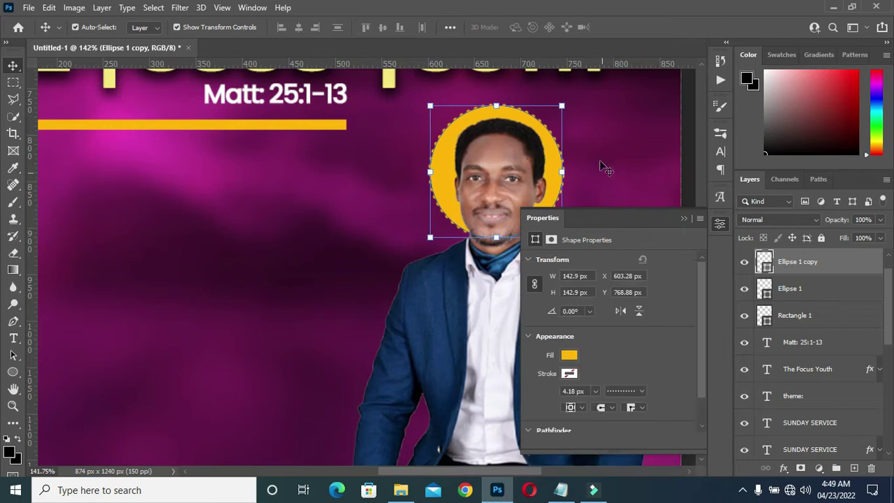
Shrink the solid disc inside the dotted ring and lower its opacity to 50%
{"action": "left_click_drag", "start_coordinate": [563, 105], "coordinate": [555, 116]}
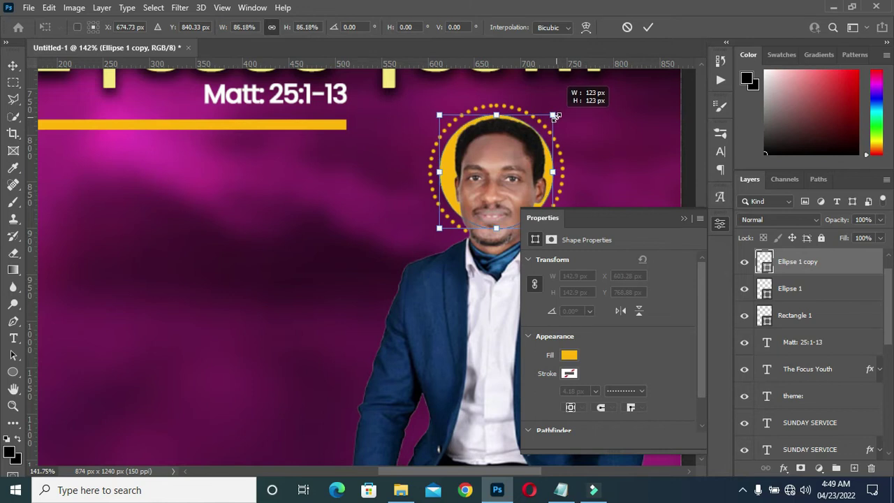
{"action": "left_click", "coordinate": [648, 27]}
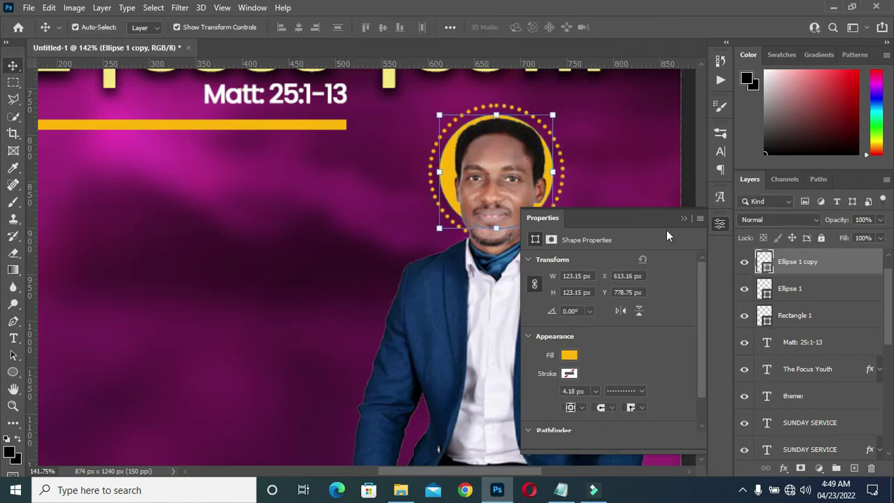
{"action": "left_click", "coordinate": [684, 219]}
{"action": "left_click_drag", "start_coordinate": [842, 220], "coordinate": [818, 222]}
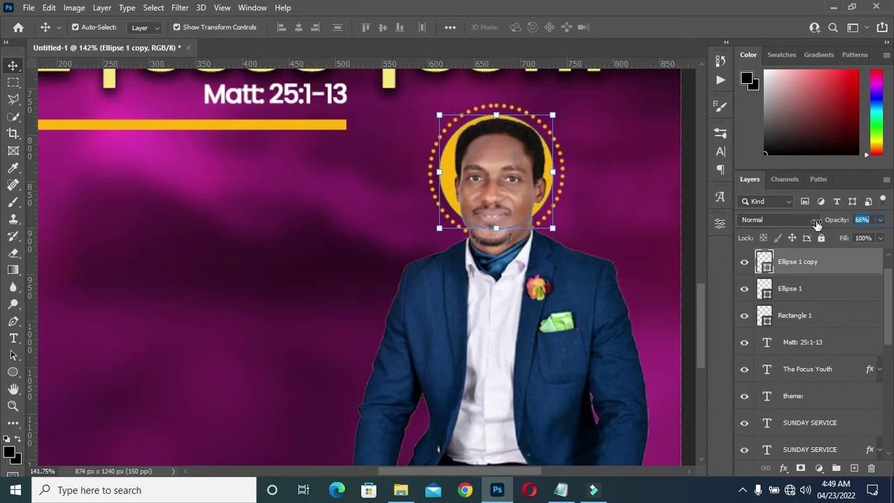
{"action": "type", "text": "53"}
{"action": "key", "text": "Return"}
{"action": "left_click_drag", "start_coordinate": [841, 222], "coordinate": [840, 221]}
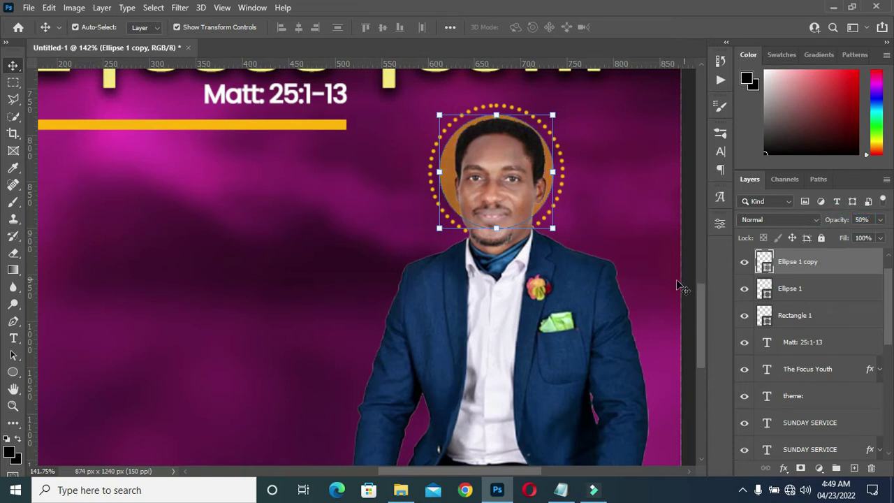
Select and deselect the orange disc and dotted ring layers to review the halo
{"action": "scroll", "coordinate": [674, 283], "scroll_direction": "down", "scroll_amount": 3}
{"action": "scroll", "coordinate": [674, 283], "scroll_direction": "down", "scroll_amount": 1}
{"action": "left_click", "coordinate": [671, 279]}
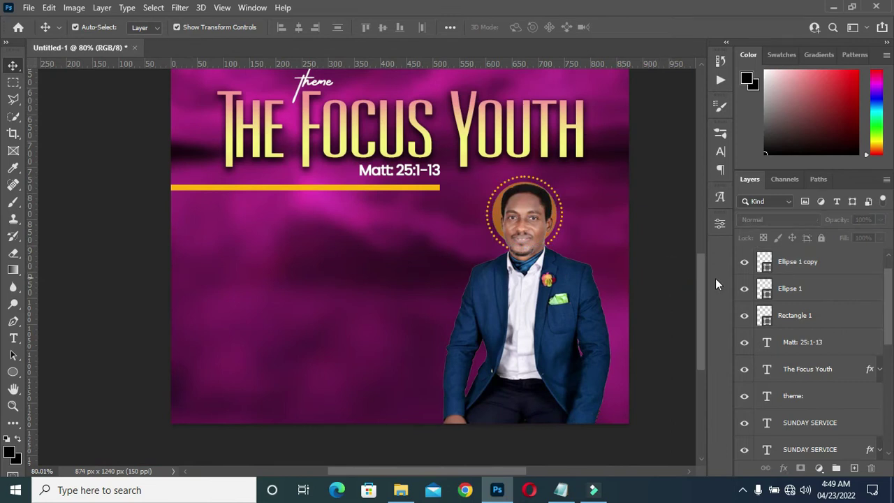
{"action": "left_click", "coordinate": [803, 264]}
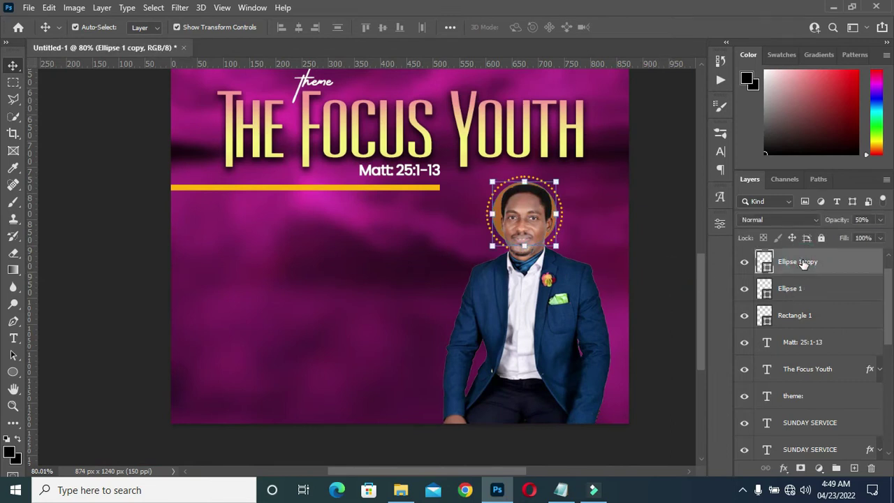
{"action": "left_click", "coordinate": [798, 290], "text": "shift"}
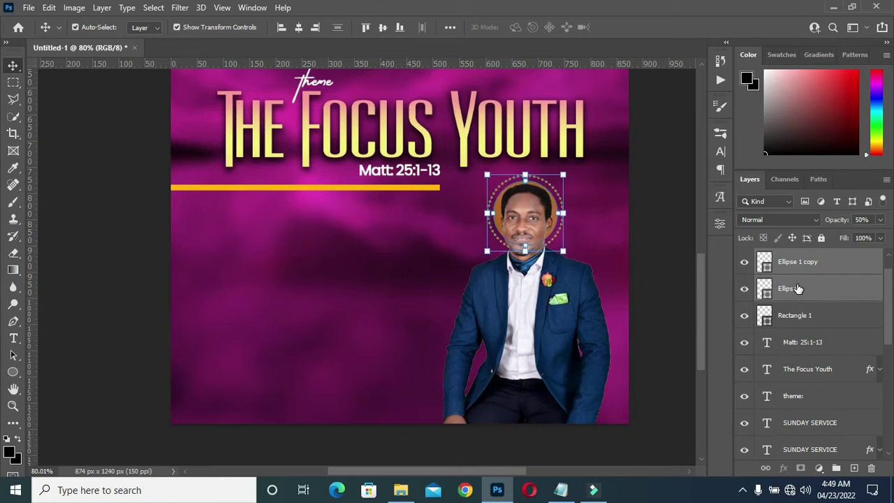
{"action": "left_click", "coordinate": [668, 266]}
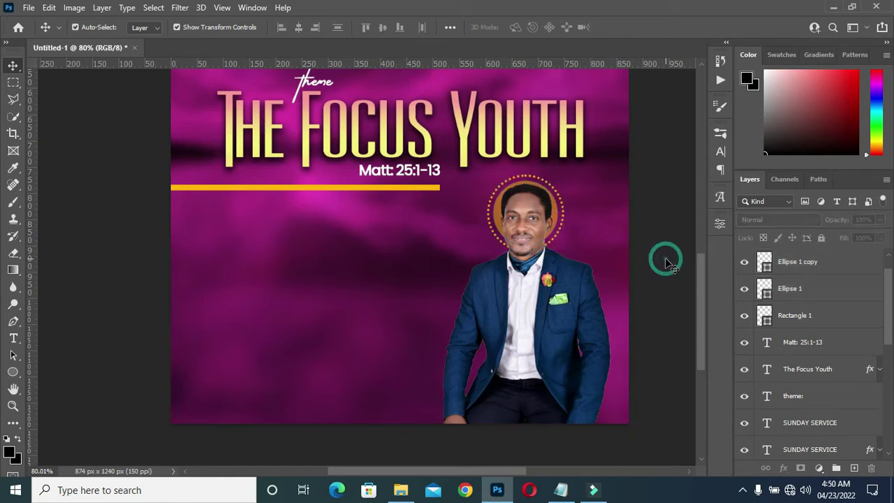
{"action": "scroll", "coordinate": [650, 260], "scroll_direction": "down", "scroll_amount": 2}
{"action": "scroll", "coordinate": [598, 254], "scroll_direction": "down", "scroll_amount": 2}
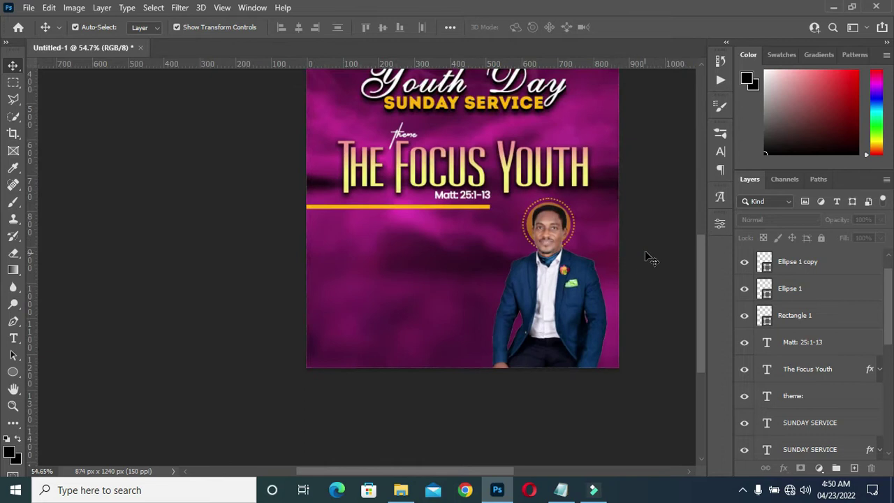
{"action": "scroll", "coordinate": [643, 258], "scroll_direction": "up", "scroll_amount": 5}
{"action": "scroll", "coordinate": [539, 220], "scroll_direction": "up", "scroll_amount": 2}
Change the Ellipse 1 copy fill colour to white (#ffffff)
{"action": "left_click", "coordinate": [522, 215]}
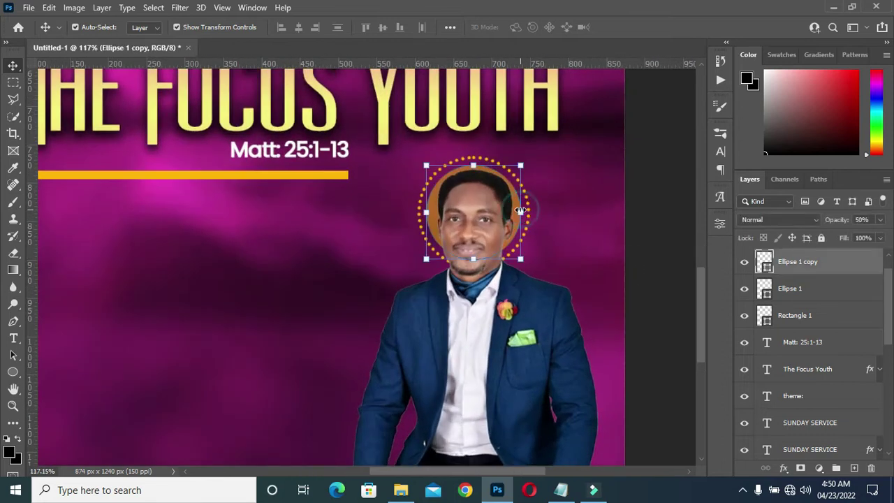
{"action": "double_click", "coordinate": [764, 264]}
{"action": "left_click", "coordinate": [548, 221]}
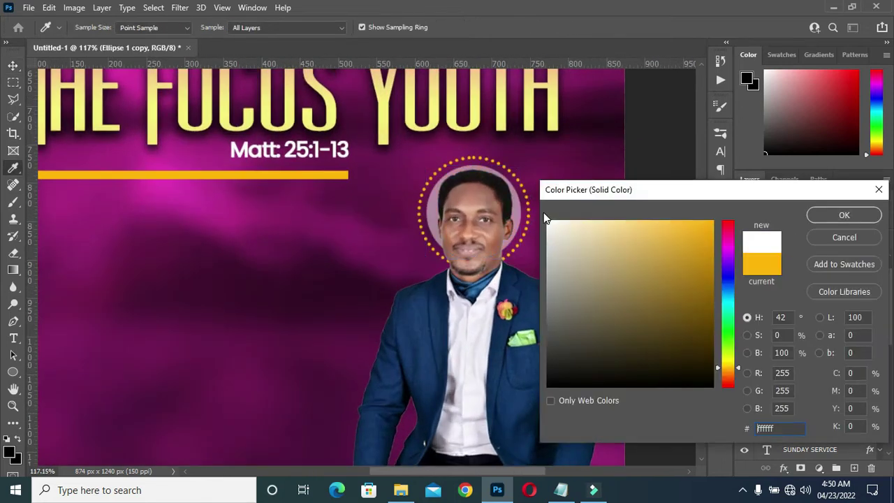
{"action": "left_click", "coordinate": [844, 221]}
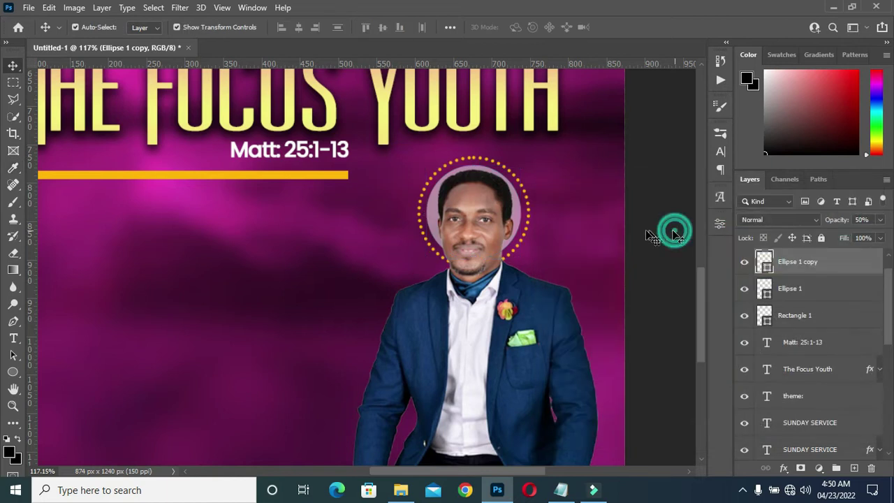
{"action": "scroll", "coordinate": [642, 233], "scroll_direction": "down", "scroll_amount": 2}
{"action": "scroll", "coordinate": [607, 240], "scroll_direction": "down", "scroll_amount": 4}
{"action": "scroll", "coordinate": [461, 274], "scroll_direction": "up", "scroll_amount": 2}
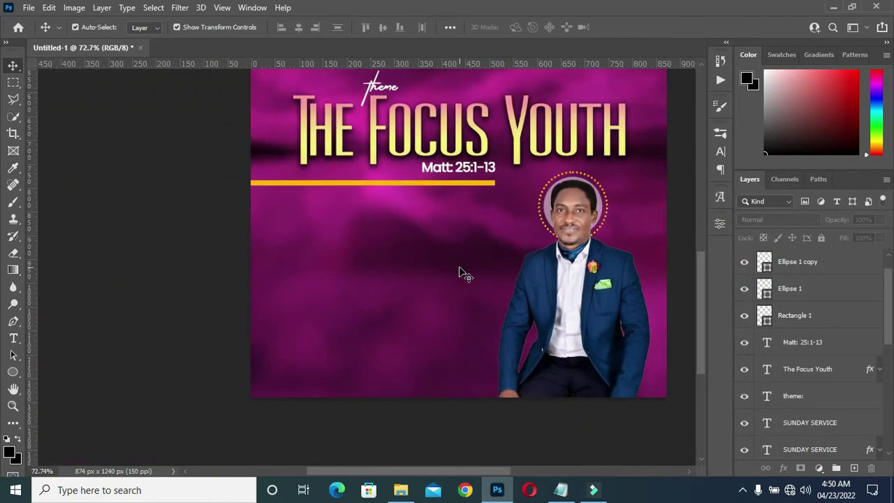
{"action": "scroll", "coordinate": [459, 272], "scroll_direction": "up", "scroll_amount": 1}
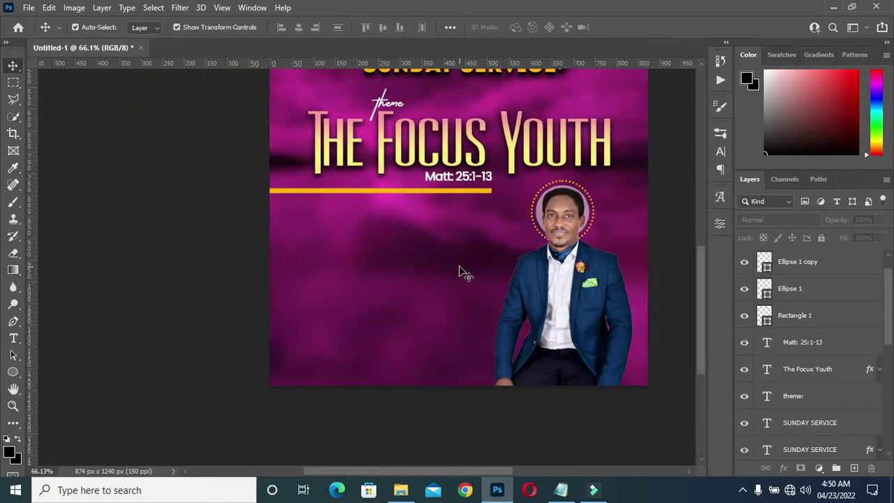
Select the pst victor, Ellipse 1 copy and Ellipse 1 layers and scale them to about 110%
{"action": "left_click", "coordinate": [816, 290]}
{"action": "scroll", "coordinate": [823, 280], "scroll_direction": "up", "scroll_amount": 1}
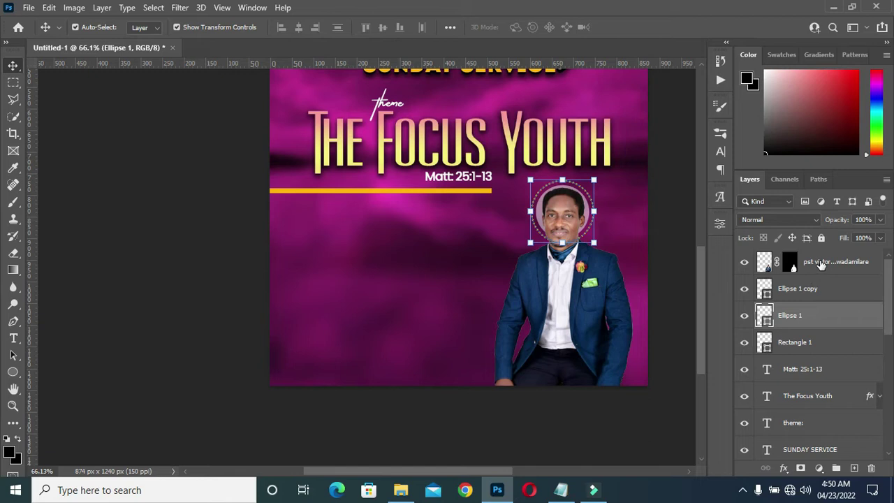
{"action": "left_click", "coordinate": [821, 264], "text": "shift"}
{"action": "scroll", "coordinate": [572, 180], "scroll_direction": "up", "scroll_amount": 3}
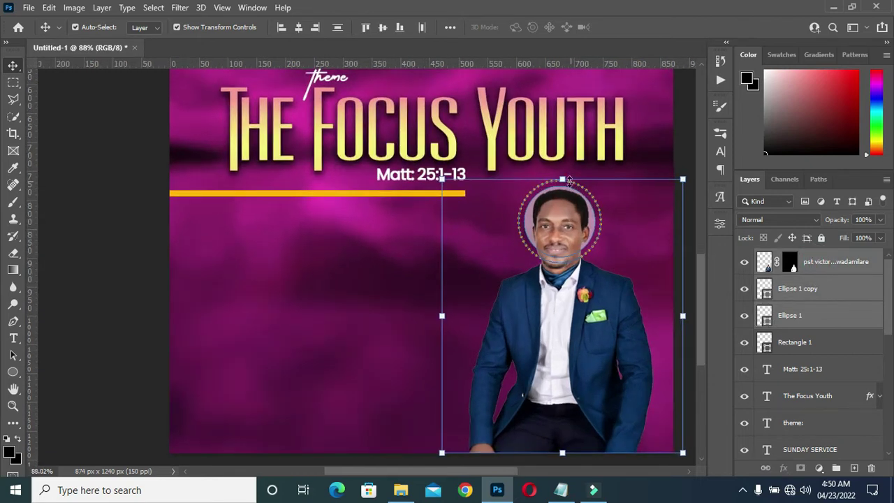
{"action": "left_click_drag", "start_coordinate": [563, 180], "coordinate": [563, 168]}
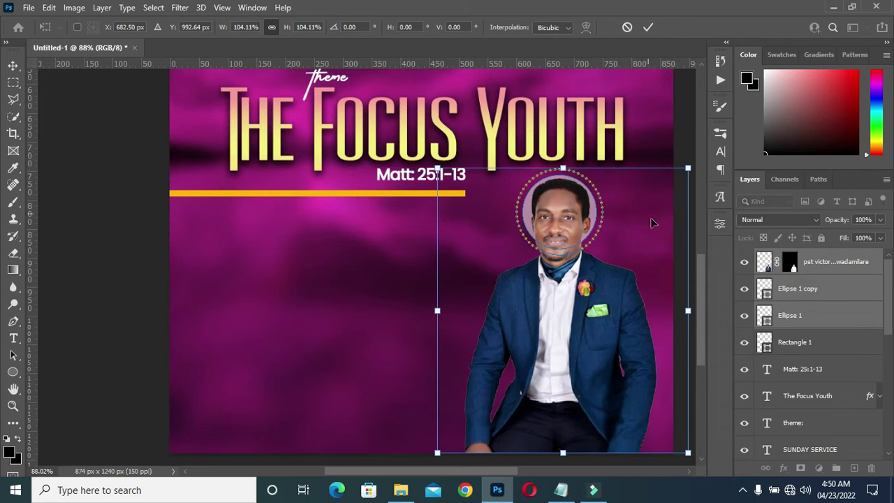
{"action": "left_click_drag", "start_coordinate": [688, 453], "coordinate": [692, 465]}
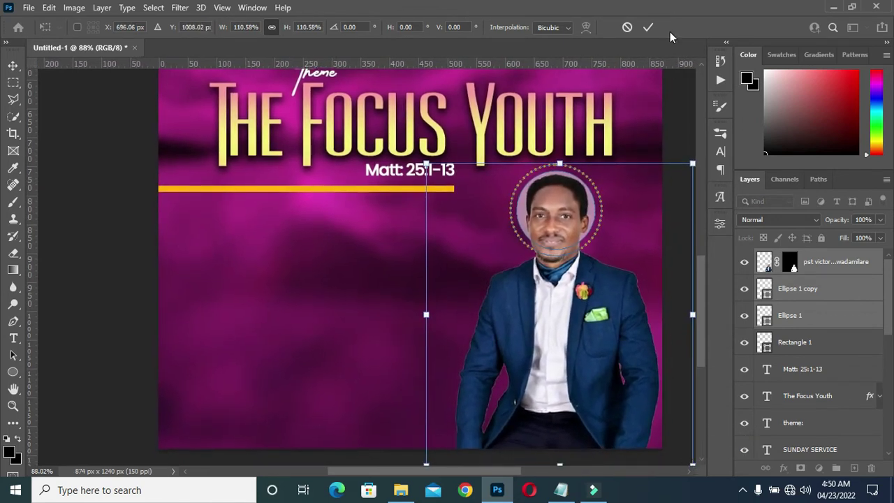
{"action": "left_click", "coordinate": [649, 27]}
{"action": "scroll", "coordinate": [639, 194], "scroll_direction": "down", "scroll_amount": 3}
{"action": "left_click", "coordinate": [653, 162]}
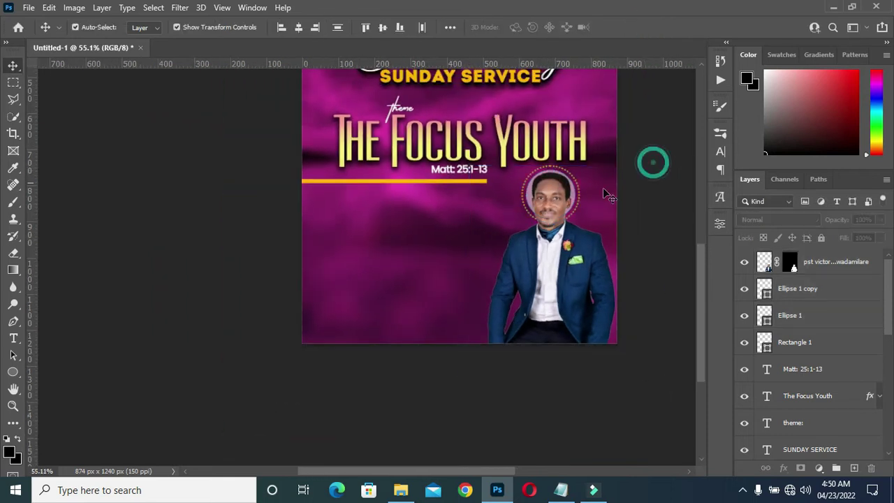
{"action": "scroll", "coordinate": [405, 273], "scroll_direction": "up", "scroll_amount": 2}
{"action": "scroll", "coordinate": [405, 273], "scroll_direction": "up", "scroll_amount": 1}
Copy 'Guest Speaker' from the Notepad notes
{"action": "left_click", "coordinate": [561, 490]}
{"action": "left_click", "coordinate": [286, 273]}
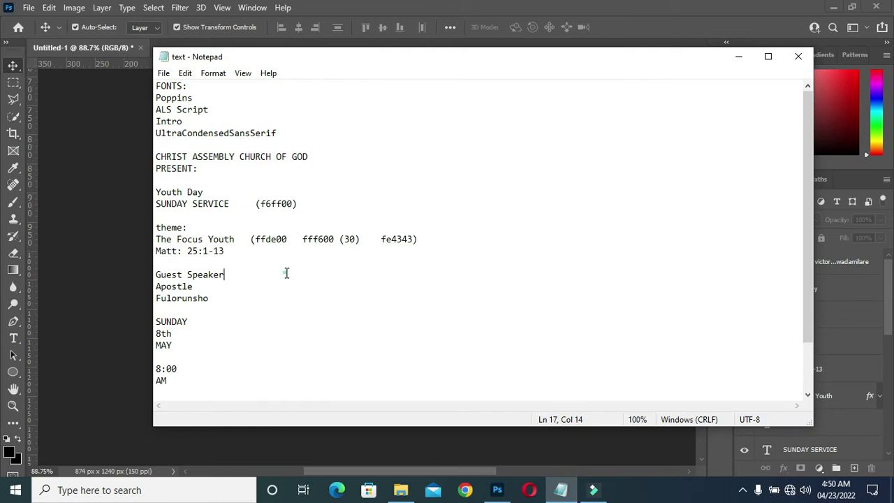
{"action": "left_click_drag", "start_coordinate": [228, 277], "coordinate": [158, 275]}
{"action": "right_click", "coordinate": [160, 272]}
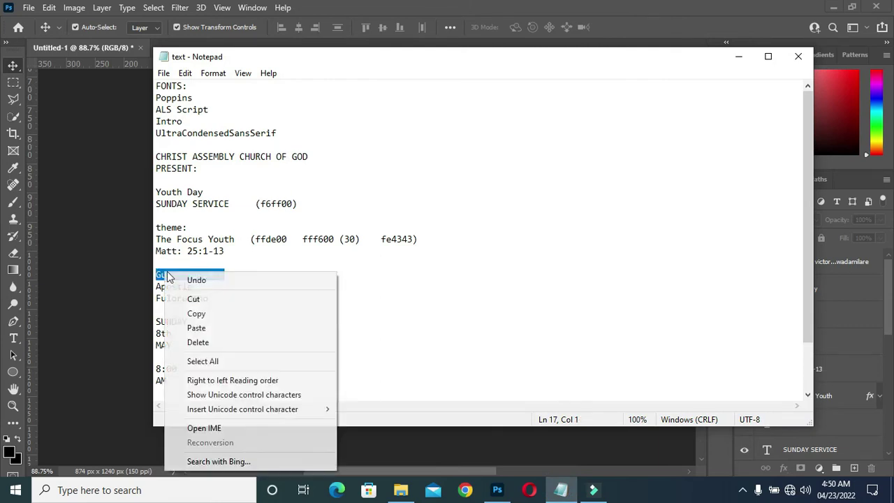
{"action": "left_click", "coordinate": [199, 313]}
{"action": "left_click", "coordinate": [738, 56]}
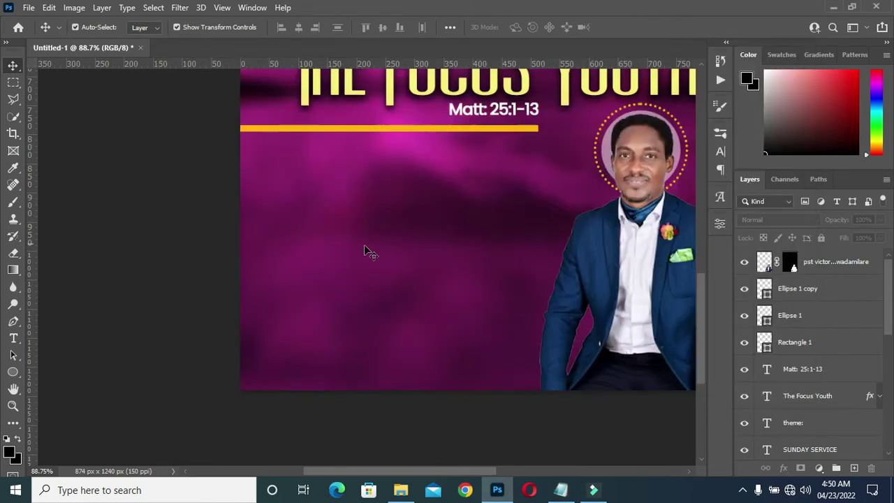
Paste 'Guest Speaker' as a new text layer in The Jacklyn font
{"action": "left_click", "coordinate": [11, 340]}
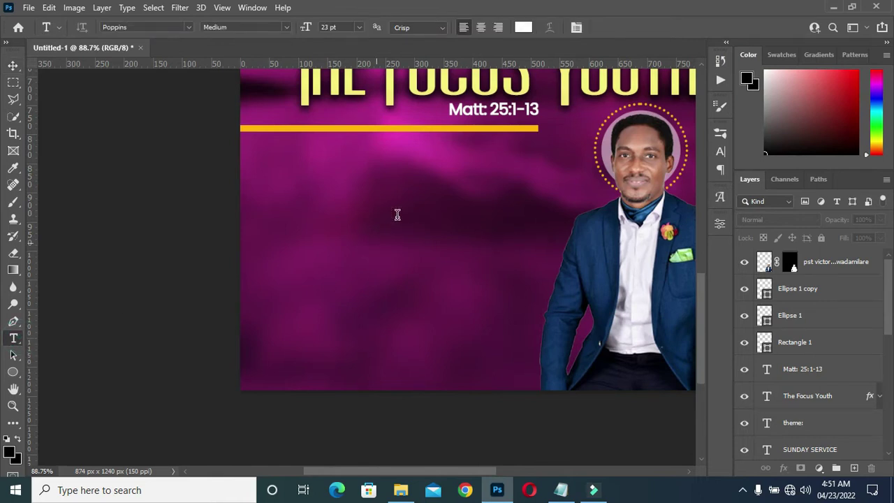
{"action": "left_click", "coordinate": [393, 215]}
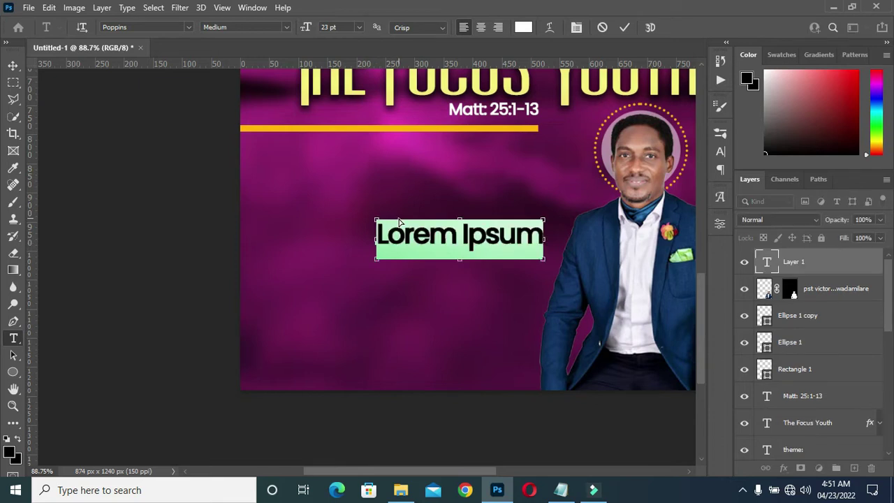
{"action": "key", "text": "ctrl+v"}
{"action": "left_click", "coordinate": [624, 27]}
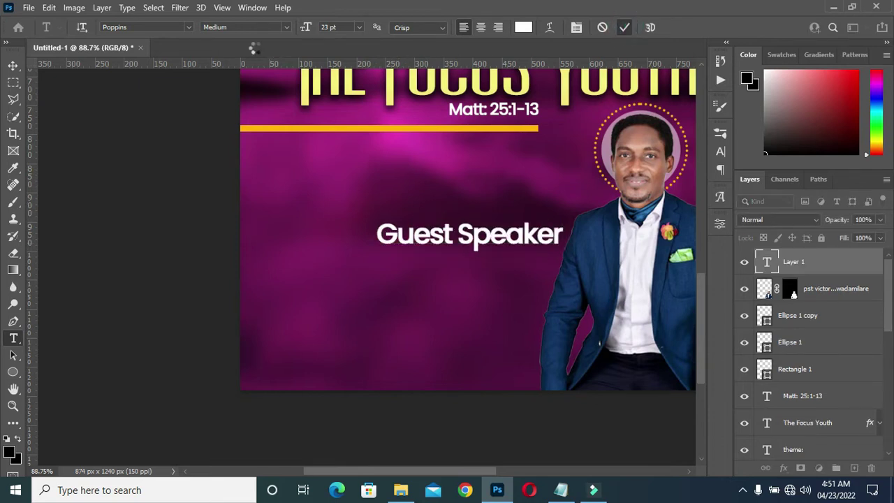
{"action": "left_click", "coordinate": [189, 27]}
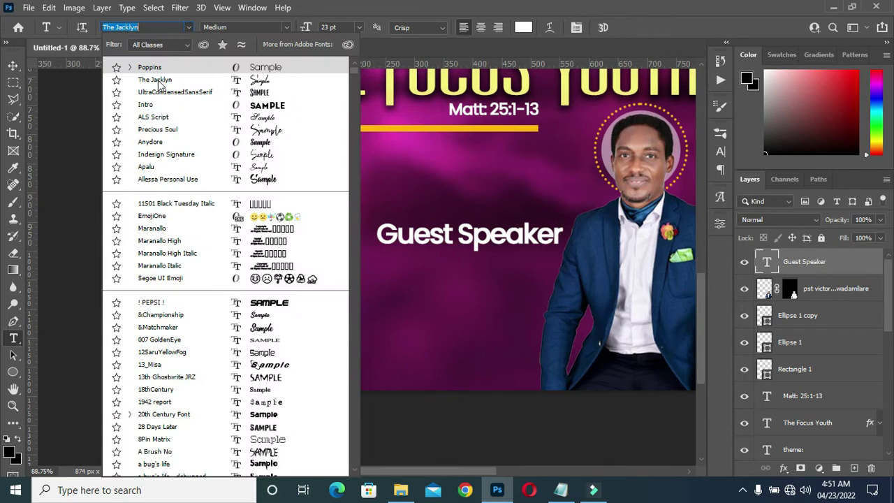
{"action": "left_click", "coordinate": [190, 81]}
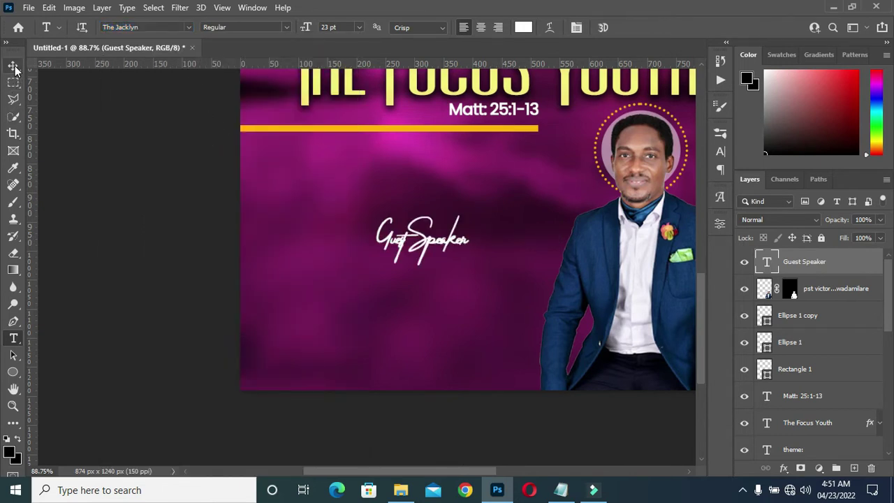
Widen the caption's tracking and scale it to about 64% below the yellow bar
{"action": "left_click", "coordinate": [721, 151]}
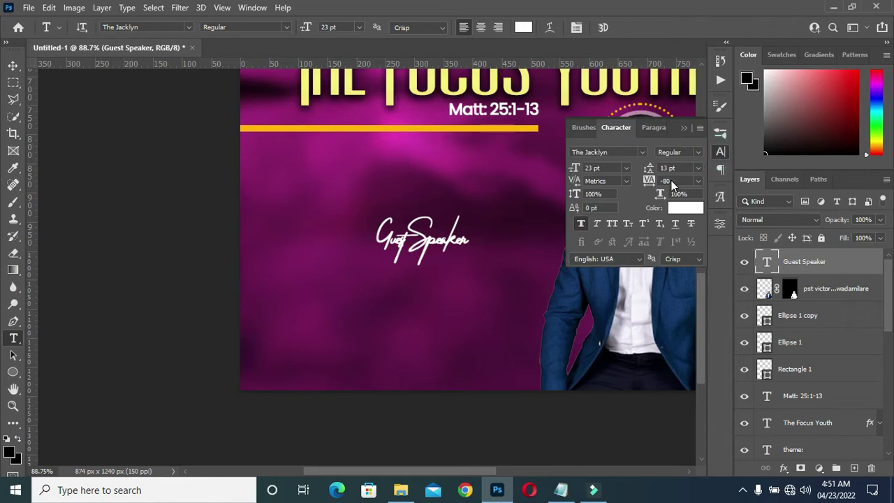
{"action": "key", "text": "Return"}
{"action": "left_click", "coordinate": [720, 152]}
{"action": "left_click", "coordinate": [720, 151]}
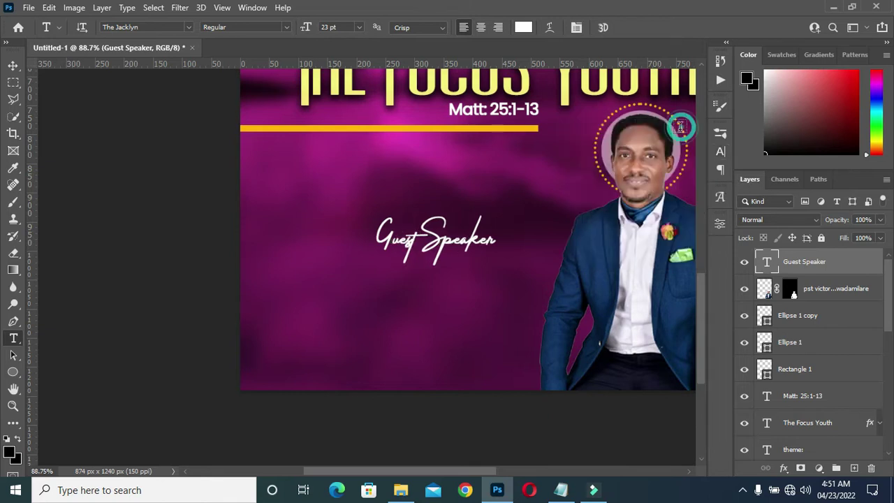
{"action": "left_click", "coordinate": [14, 65]}
{"action": "mouse_move", "coordinate": [376, 239]}
{"action": "left_mouse_down"}
{"action": "mouse_move", "coordinate": [417, 239]}
{"action": "mouse_move", "coordinate": [514, 157]}
{"action": "left_mouse_up"}
{"action": "left_click", "coordinate": [649, 28]}
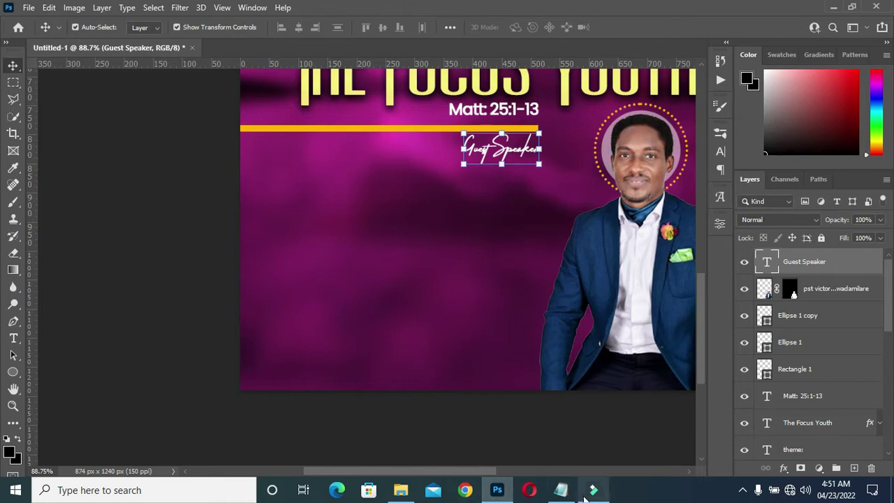
Copy the word 'Apostle' from the Notepad notes
{"action": "left_click", "coordinate": [561, 489]}
{"action": "left_click_drag", "start_coordinate": [195, 287], "coordinate": [155, 284]}
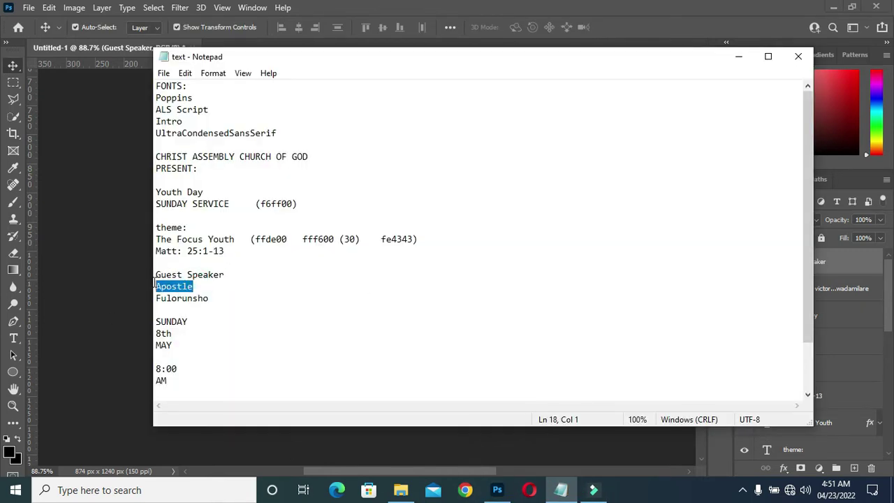
{"action": "right_click", "coordinate": [168, 281]}
{"action": "left_click", "coordinate": [197, 123]}
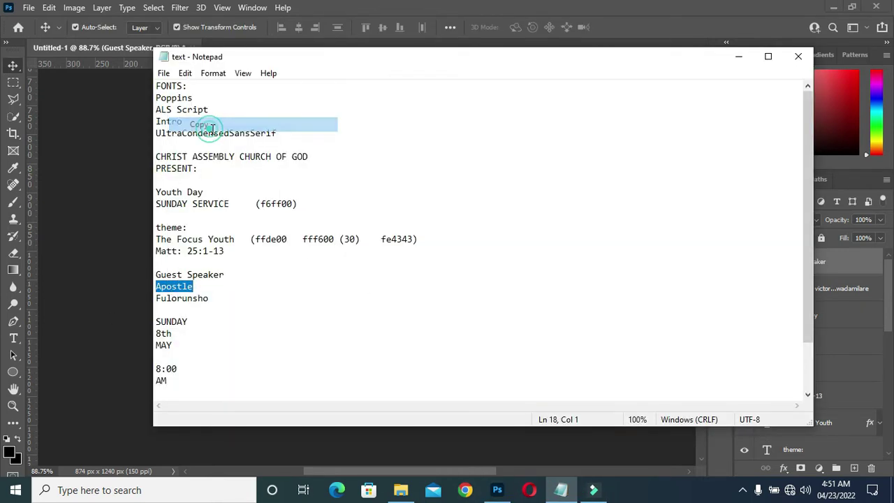
{"action": "left_click", "coordinate": [739, 57]}
Paste 'Apostle' as a new text layer on the canvas
{"action": "left_click", "coordinate": [12, 338]}
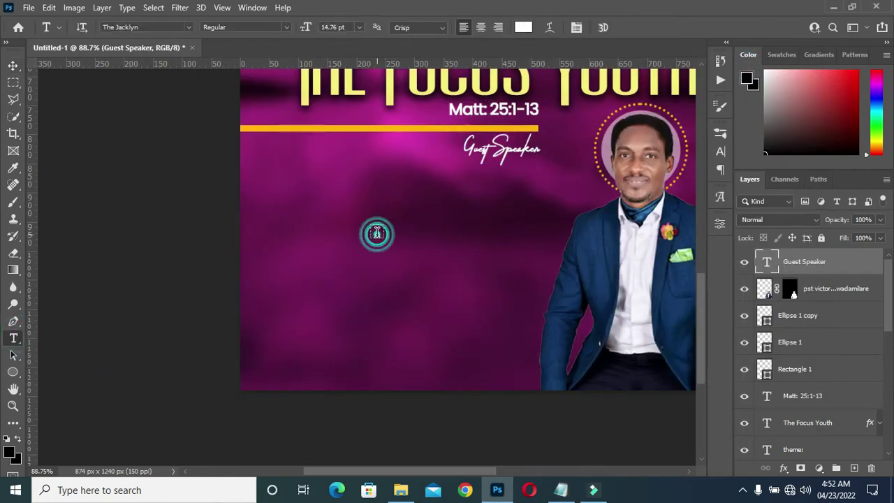
{"action": "left_click", "coordinate": [377, 233]}
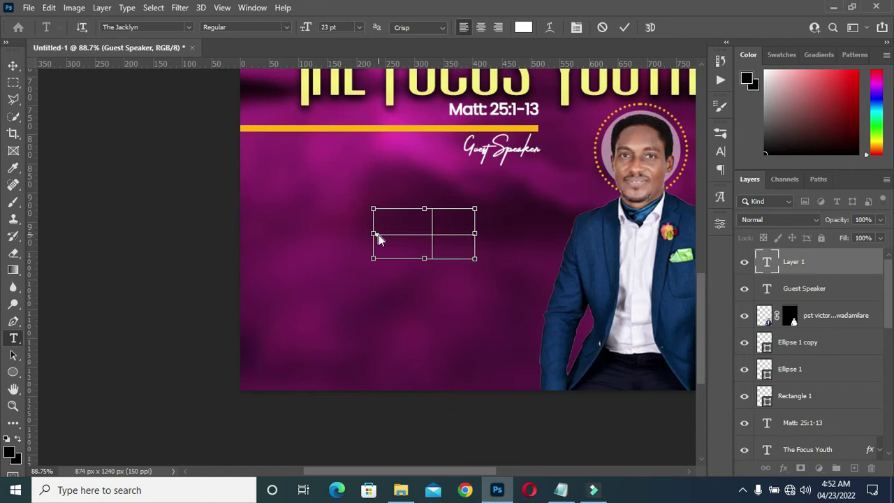
{"action": "key", "text": "ctrl+v"}
{"action": "left_click", "coordinate": [625, 27]}
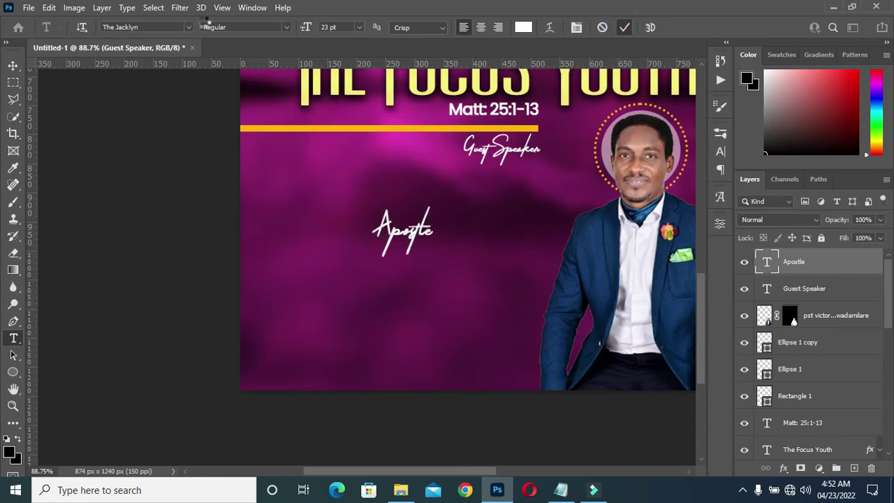
Set Apostle to Poppins Medium, coloured with the yellow bar's sampled colour
{"action": "left_click", "coordinate": [189, 27]}
{"action": "left_click", "coordinate": [151, 79]}
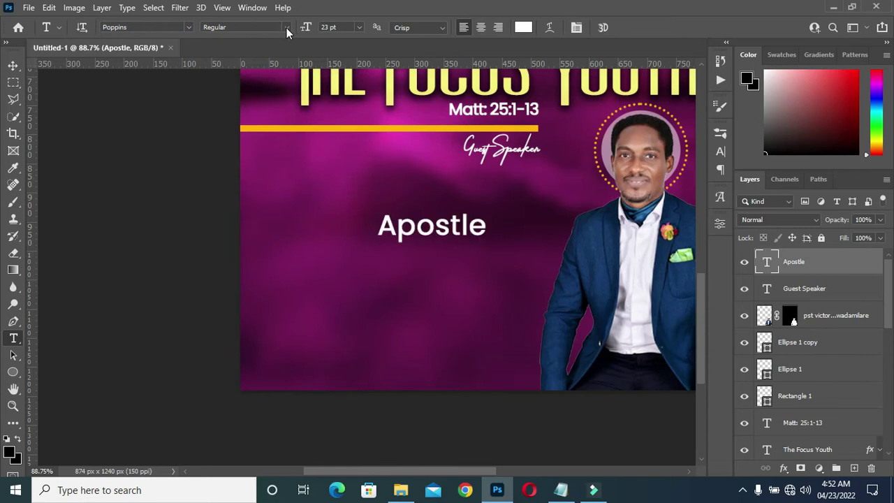
{"action": "left_click", "coordinate": [287, 27]}
{"action": "left_click", "coordinate": [226, 123]}
{"action": "left_click", "coordinate": [524, 28]}
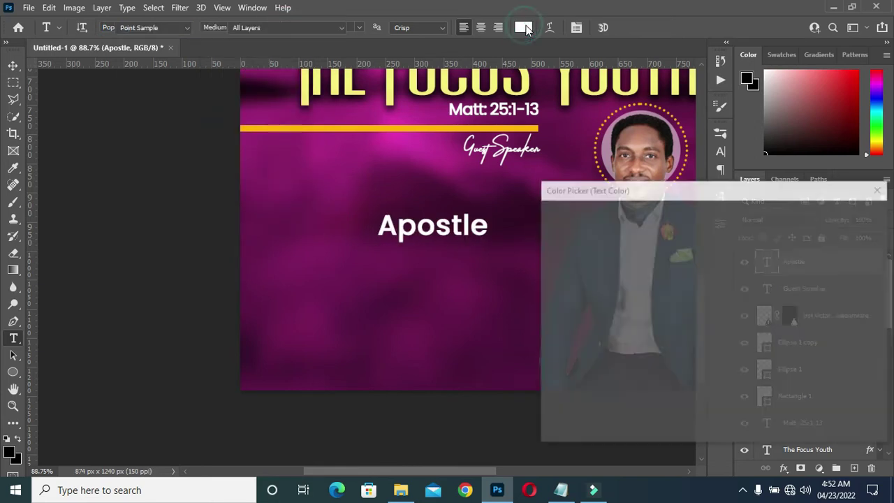
{"action": "left_click", "coordinate": [422, 128]}
{"action": "left_click", "coordinate": [844, 214]}
Scale Apostle to about 43%, place it under Guest Speaker, and duplicate it just below
{"action": "left_click", "coordinate": [13, 64]}
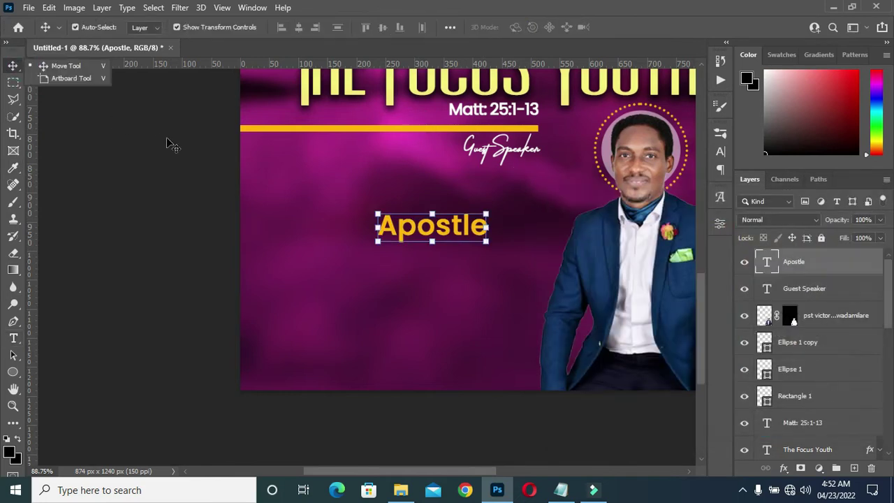
{"action": "scroll", "coordinate": [430, 231], "scroll_direction": "up", "scroll_amount": 2}
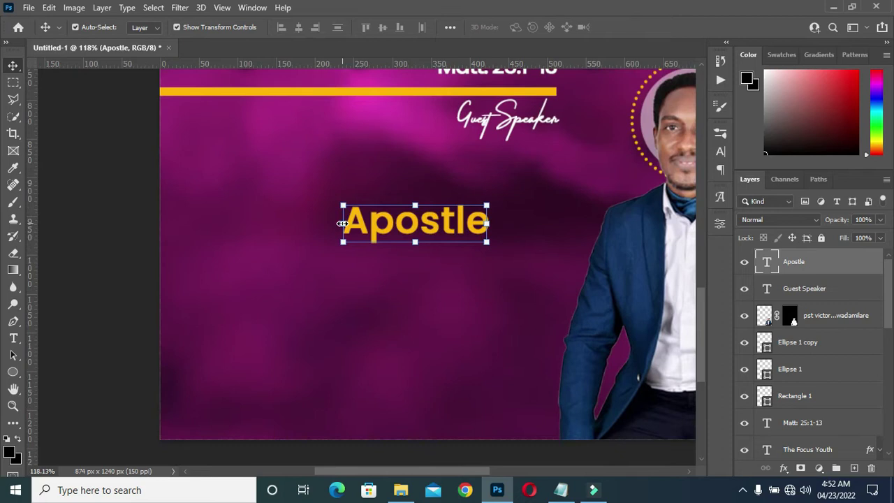
{"action": "left_click_drag", "start_coordinate": [342, 224], "coordinate": [424, 229]}
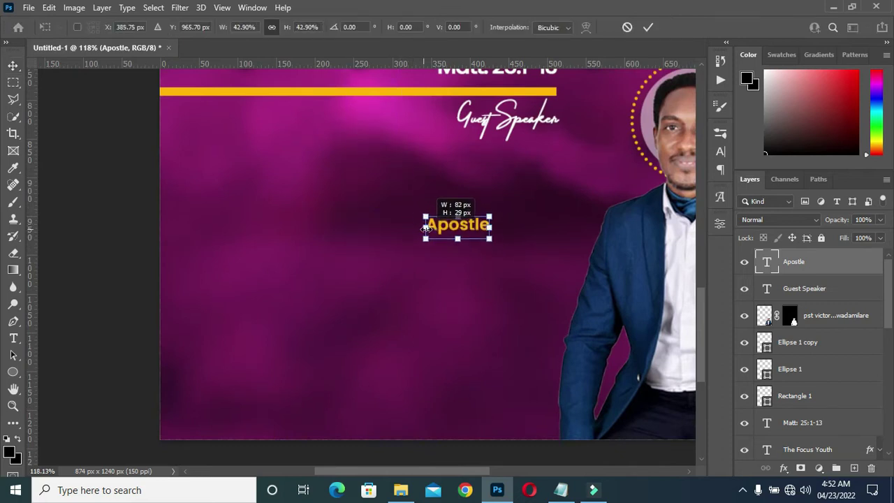
{"action": "left_click_drag", "start_coordinate": [456, 225], "coordinate": [545, 141]}
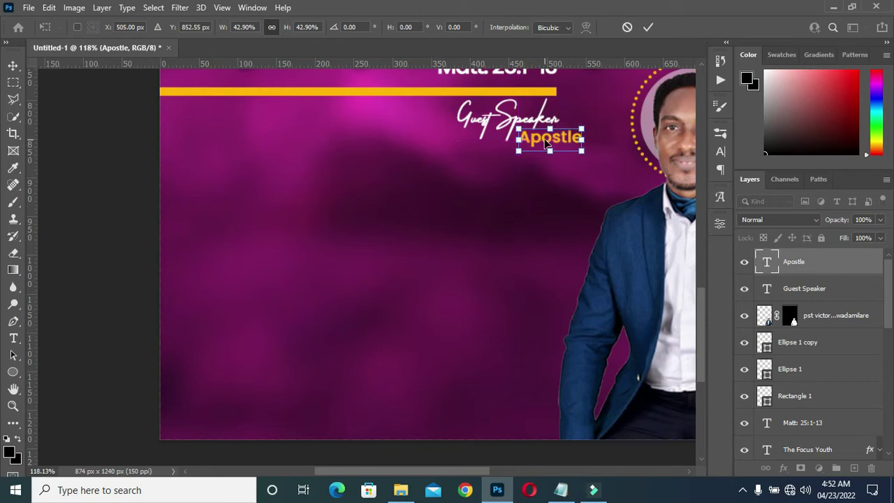
{"action": "left_click", "coordinate": [646, 28]}
{"action": "left_click_drag", "start_coordinate": [550, 138], "coordinate": [537, 136]}
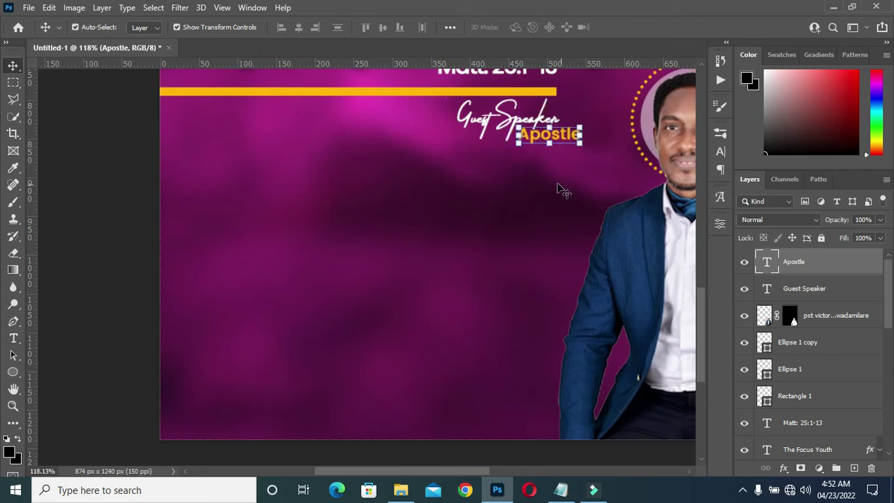
{"action": "left_click_drag", "start_coordinate": [859, 269], "coordinate": [854, 468]}
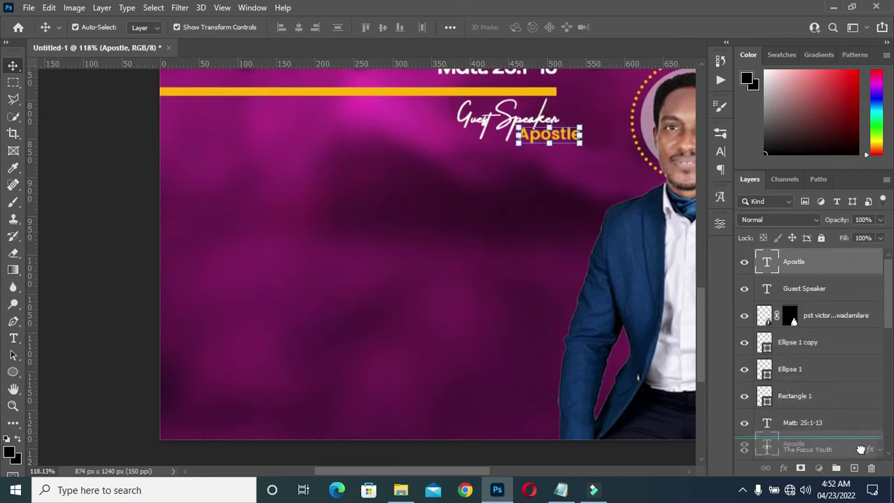
{"action": "left_click_drag", "start_coordinate": [567, 137], "coordinate": [567, 154]}
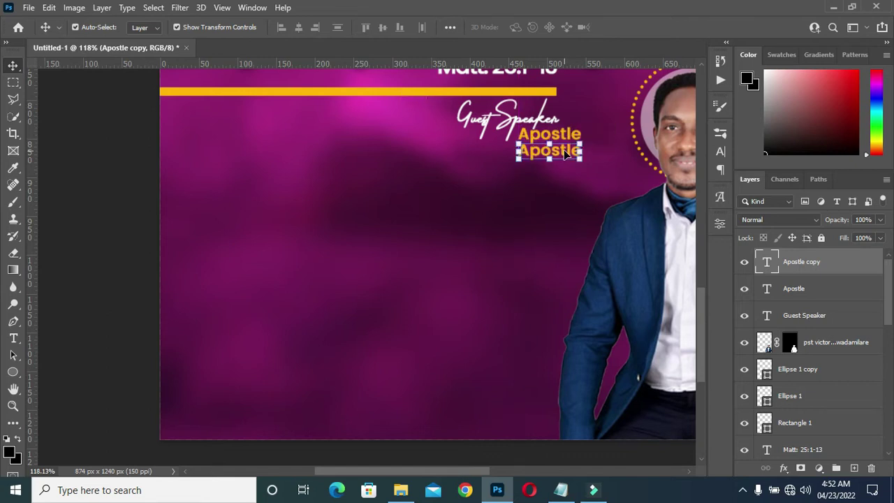
Copy the speaker's name from the Notepad notes
{"action": "key", "text": "t"}
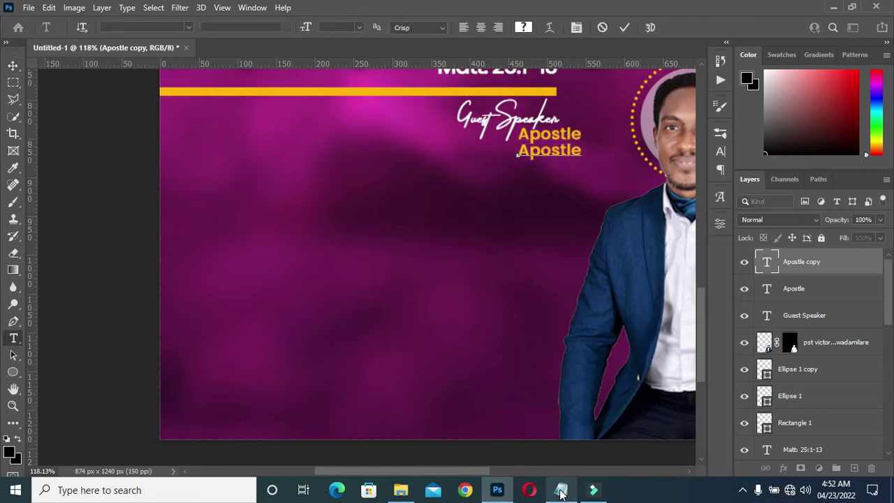
{"action": "left_click", "coordinate": [561, 490]}
{"action": "left_click_drag", "start_coordinate": [210, 299], "coordinate": [153, 298]}
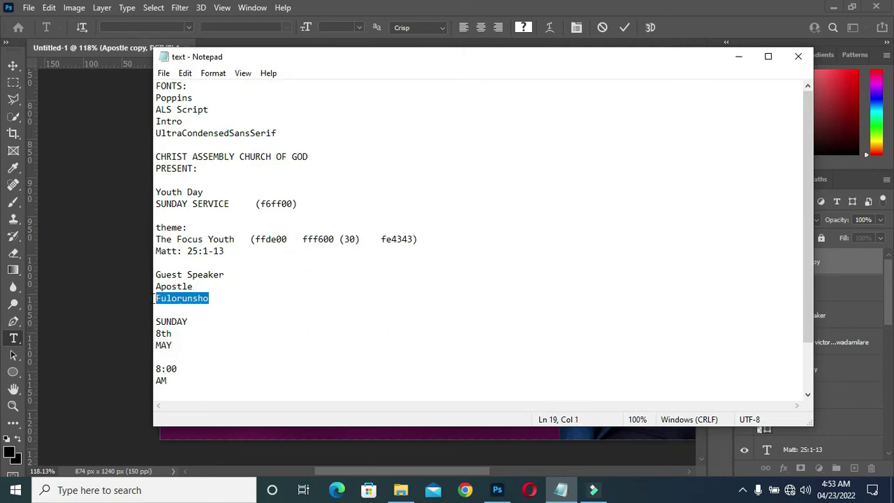
{"action": "right_click", "coordinate": [198, 286]}
{"action": "left_click", "coordinate": [240, 138]}
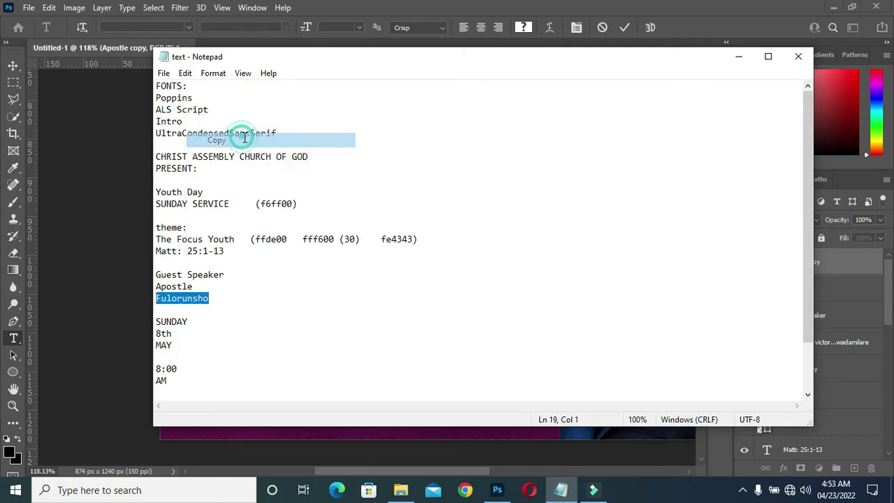
{"action": "left_click", "coordinate": [738, 57]}
Replace 'Apostle' in the duplicate line with the speaker's name
{"action": "left_click", "coordinate": [552, 148]}
{"action": "double_click", "coordinate": [563, 152]}
{"action": "key", "text": "ctrl+v"}
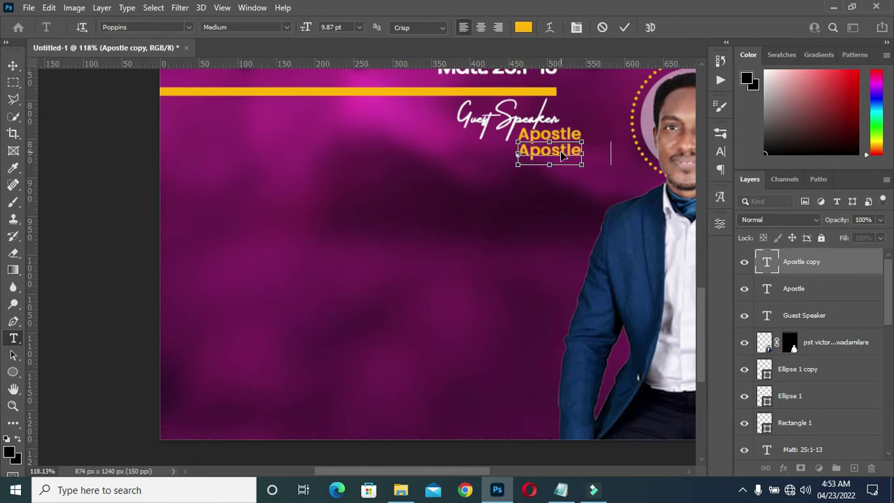
{"action": "left_click", "coordinate": [624, 27]}
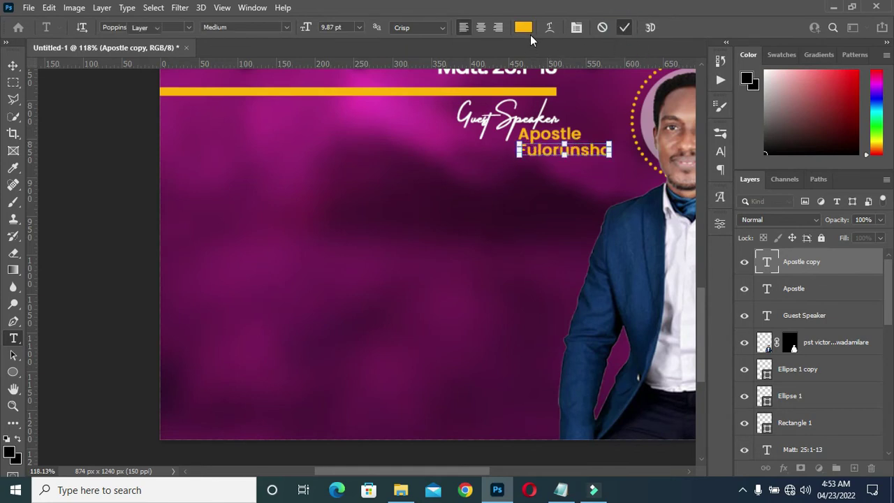
{"action": "key", "text": "v"}
Colour the speaker's name white (#ffffff) in the Character panel
{"action": "left_click", "coordinate": [720, 151]}
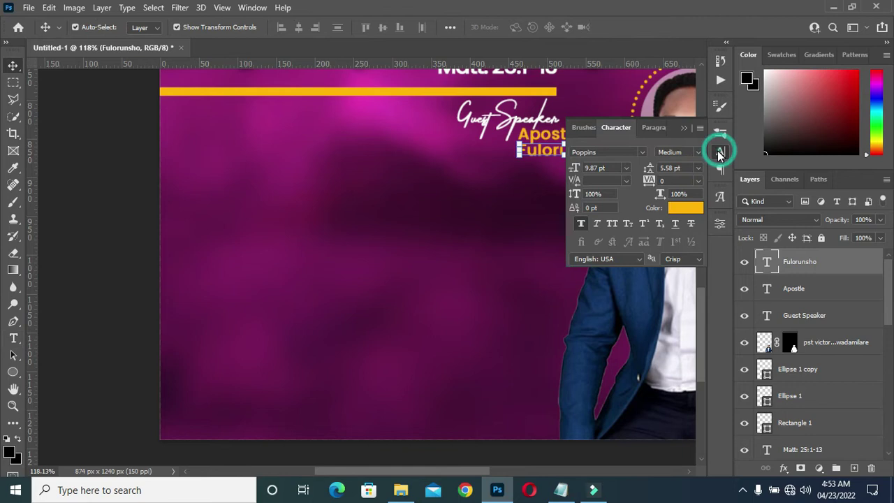
{"action": "left_click", "coordinate": [688, 210]}
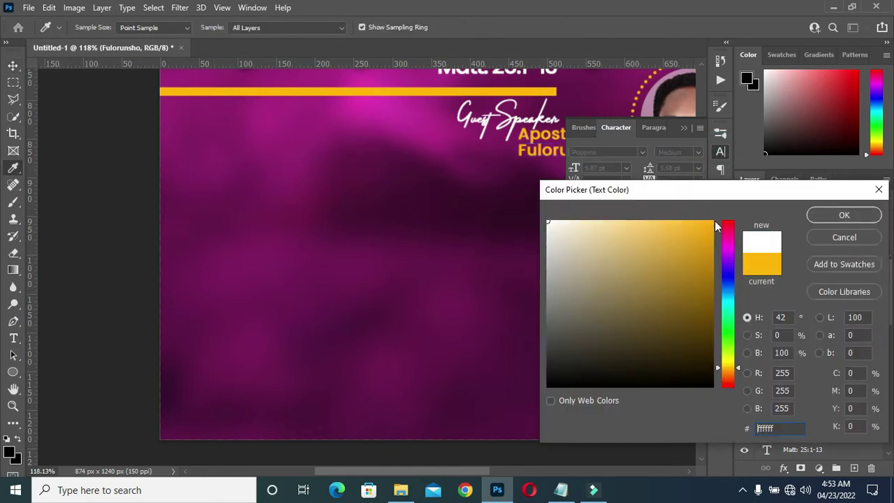
{"action": "left_click", "coordinate": [845, 215]}
{"action": "left_click", "coordinate": [682, 129]}
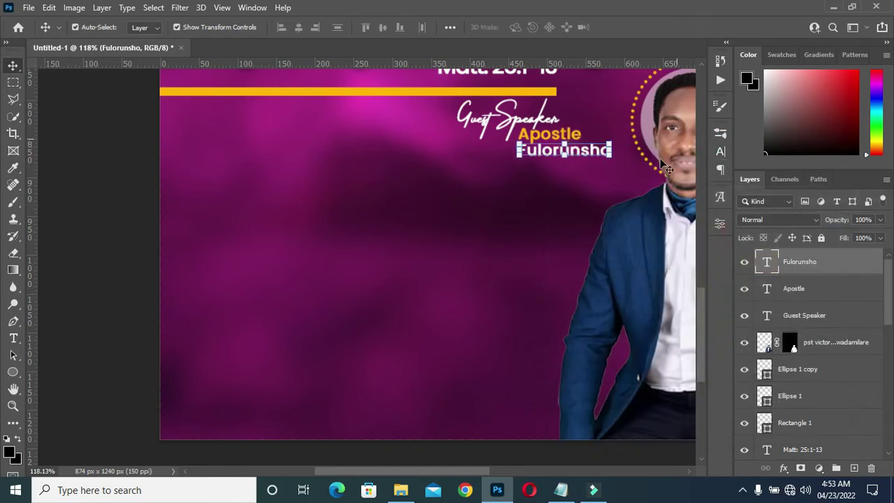
Reopen the notes and select the word SUNDAY
{"action": "left_click", "coordinate": [561, 490]}
{"action": "left_click", "coordinate": [194, 322]}
{"action": "left_click_drag", "start_coordinate": [194, 322], "coordinate": [157, 322]}
Copy SUNDAY from the notes and paste it as a new text layer on the flyer's left
{"action": "right_click", "coordinate": [156, 323]}
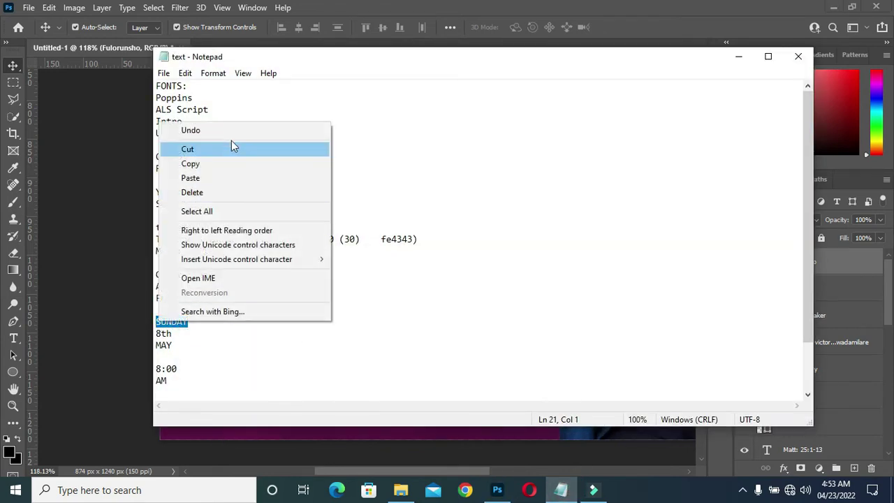
{"action": "left_click", "coordinate": [220, 167]}
{"action": "left_click", "coordinate": [740, 64]}
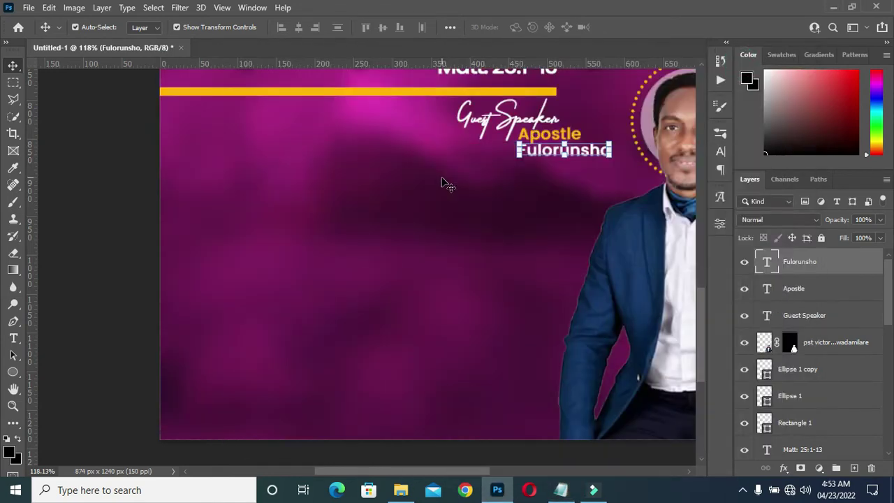
{"action": "key", "text": "t"}
{"action": "left_click", "coordinate": [223, 239]}
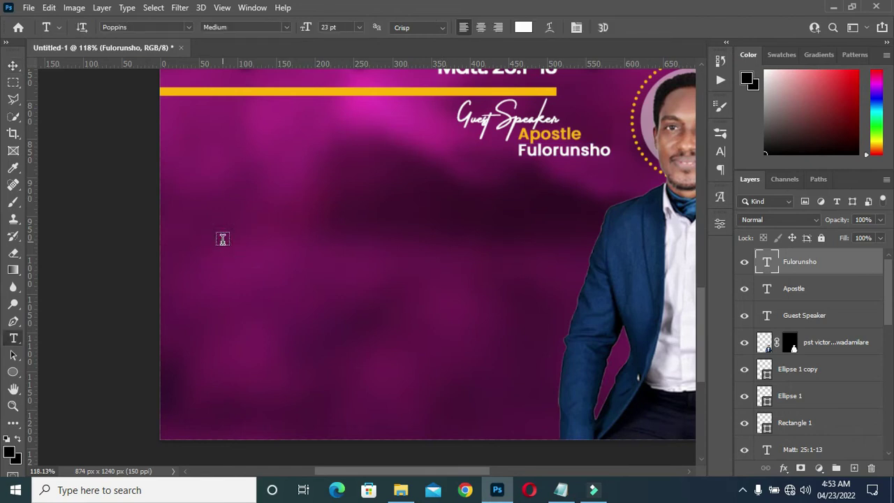
{"action": "key", "text": "ctrl+v"}
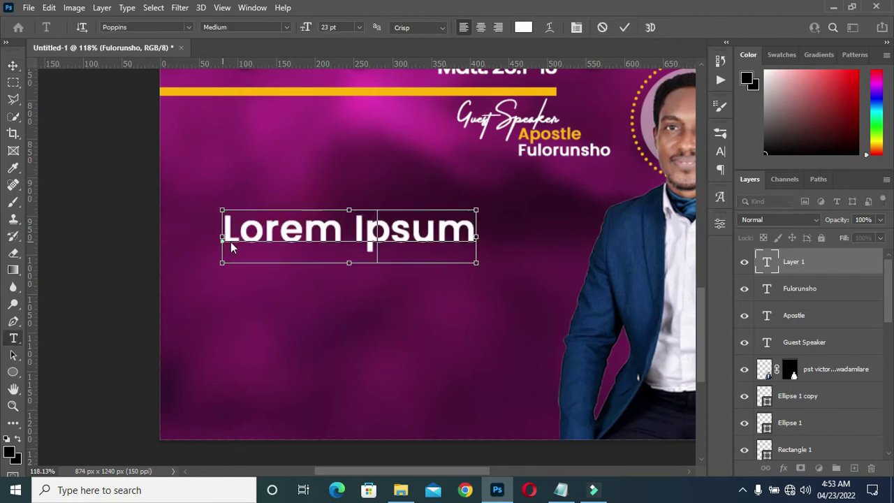
{"action": "left_click", "coordinate": [625, 28]}
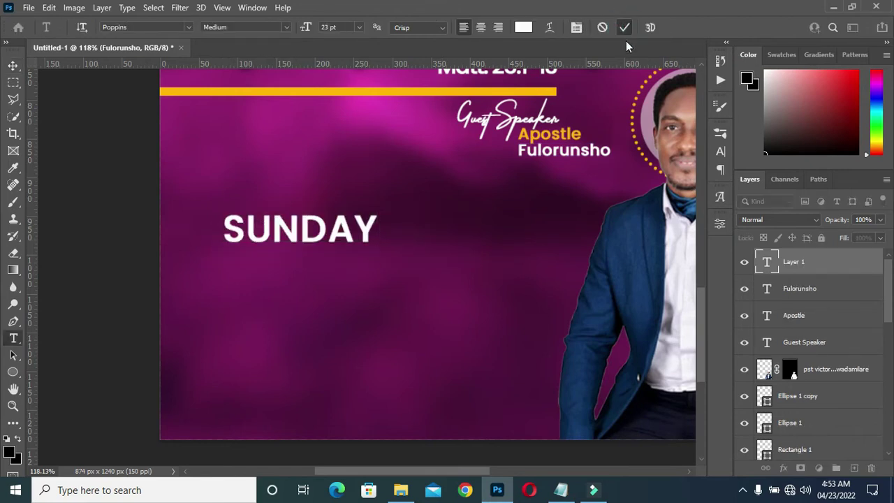
Scale SUNDAY to about 63% and move it up, then select the speaker text and portrait layers
{"action": "key", "text": "v"}
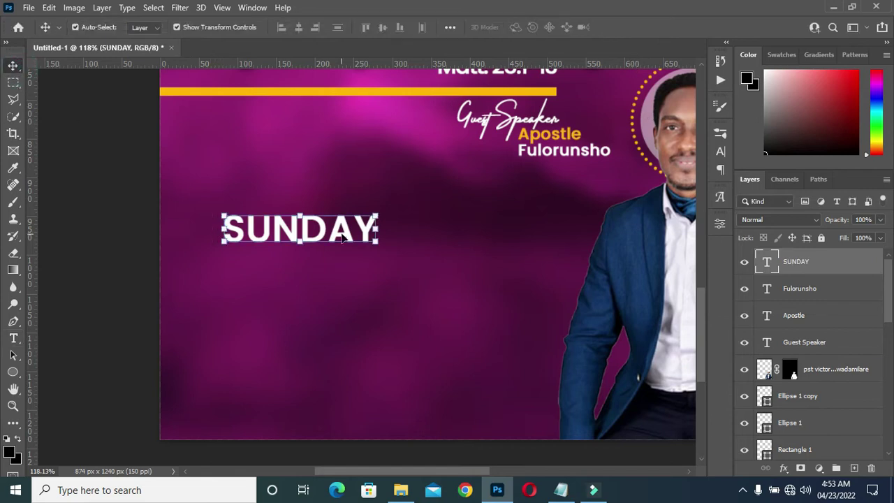
{"action": "mouse_move", "coordinate": [378, 230]}
{"action": "left_mouse_down"}
{"action": "mouse_move", "coordinate": [281, 222]}
{"action": "mouse_move", "coordinate": [270, 207]}
{"action": "left_mouse_up"}
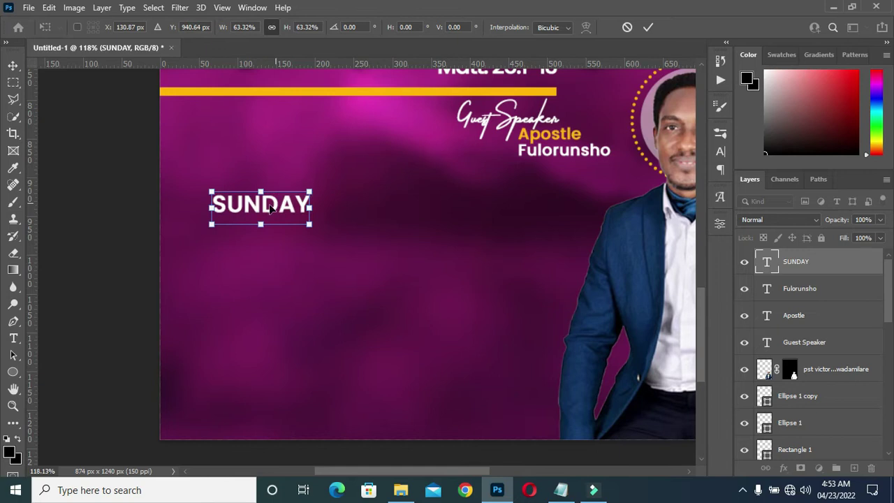
{"action": "left_click", "coordinate": [649, 28]}
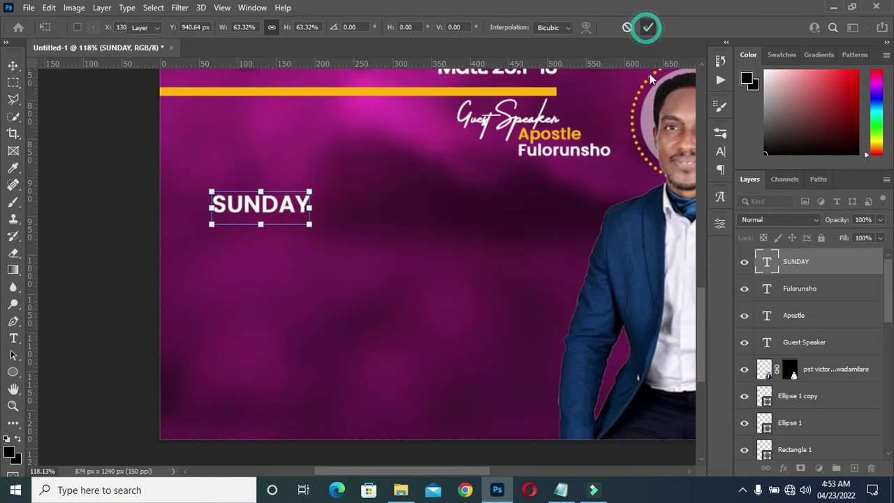
{"action": "left_click", "coordinate": [804, 295]}
{"action": "scroll", "coordinate": [808, 348], "scroll_direction": "down", "scroll_amount": 2}
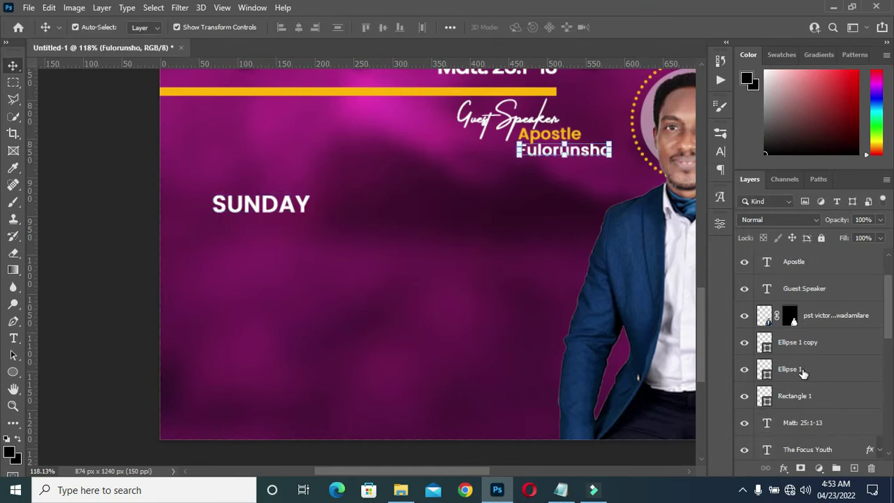
{"action": "left_click", "coordinate": [804, 373], "text": "shift"}
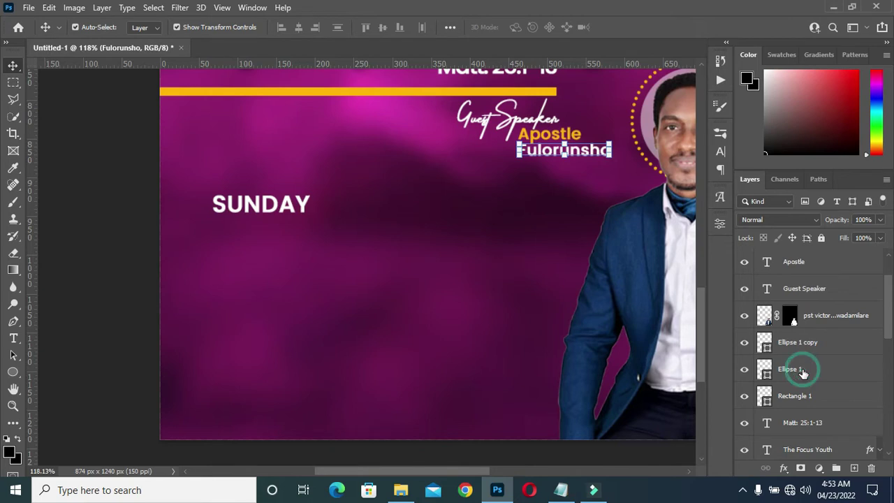
Group the selected speaker layers into a group named Pastor
{"action": "left_click", "coordinate": [836, 469]}
{"action": "double_click", "coordinate": [794, 257]}
{"action": "type", "text": "Pastor"}
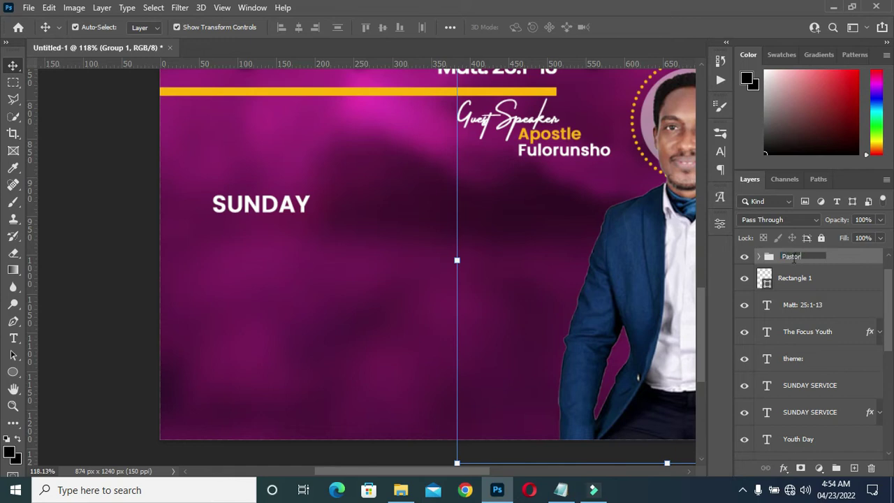
{"action": "key", "text": "Return"}
{"action": "scroll", "coordinate": [344, 270], "scroll_direction": "down", "scroll_amount": 2}
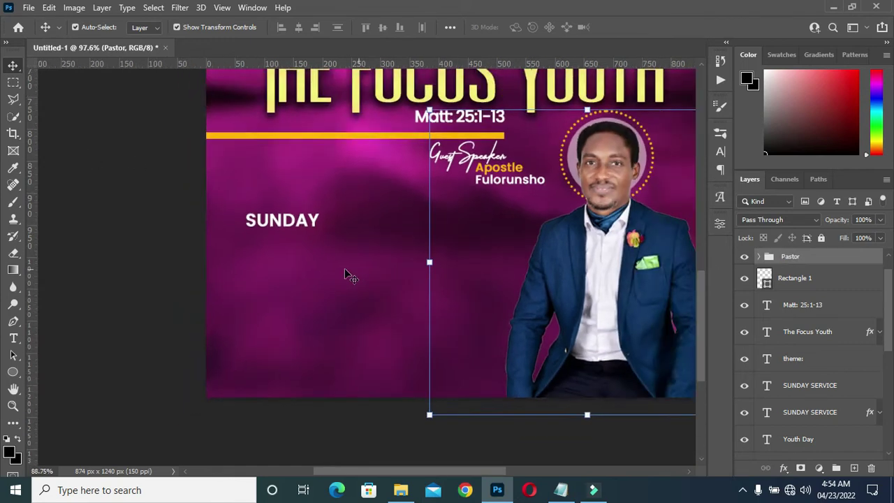
{"action": "scroll", "coordinate": [345, 270], "scroll_direction": "down", "scroll_amount": 2}
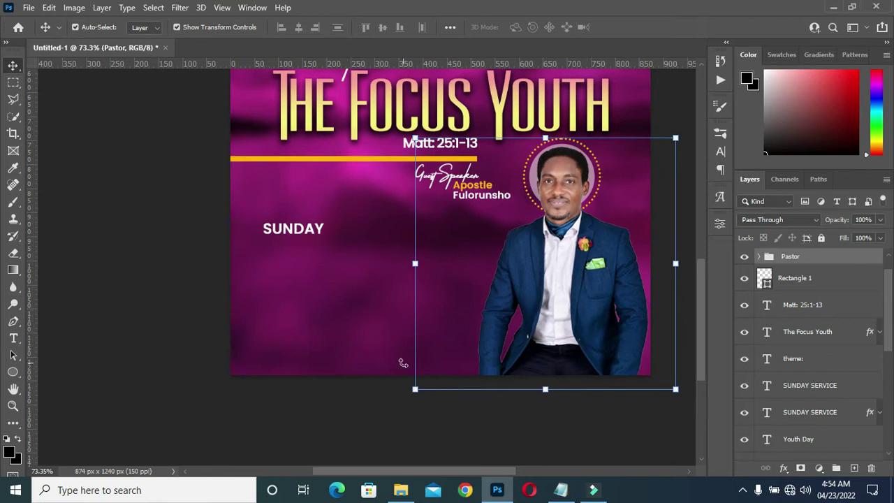
{"action": "left_click", "coordinate": [382, 405]}
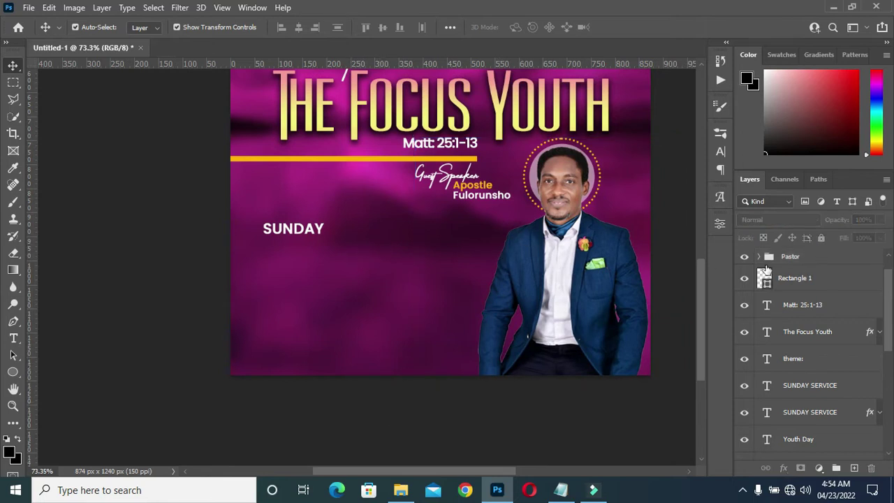
Narrow the Guest Speaker, Apostle and speaker-name text lines together
{"action": "left_click", "coordinate": [759, 257]}
{"action": "left_click", "coordinate": [815, 334]}
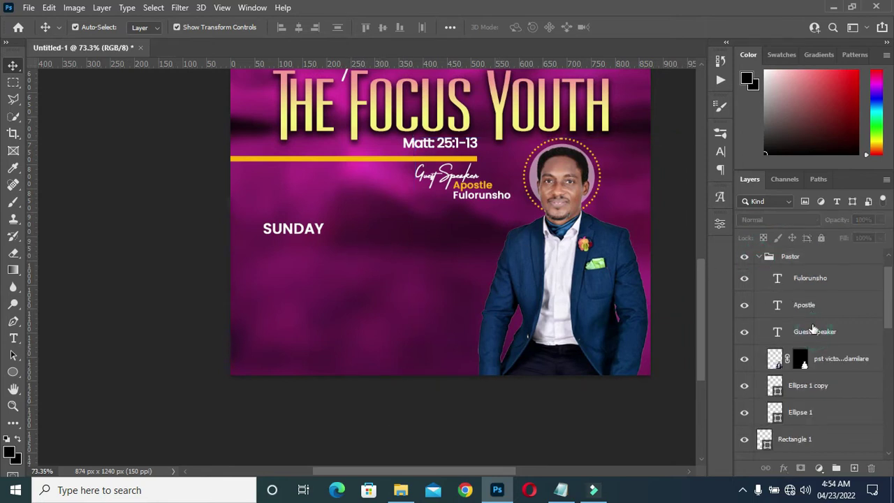
{"action": "left_click", "coordinate": [768, 273], "text": "shift"}
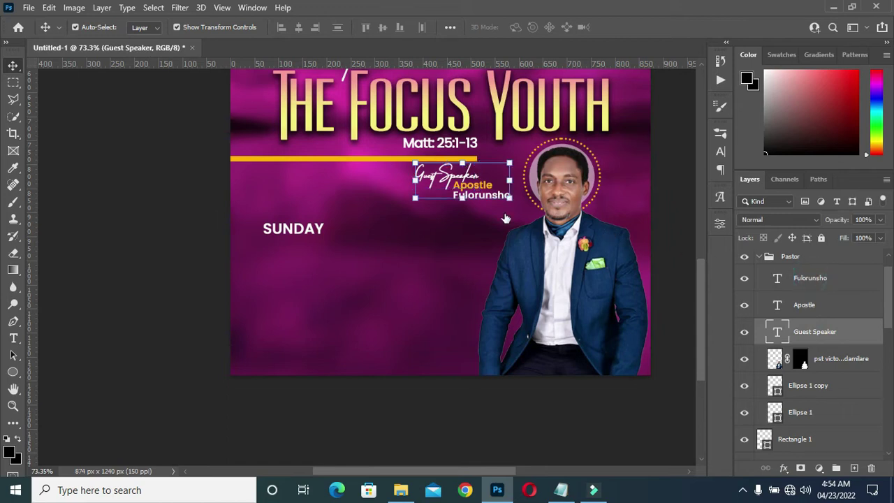
{"action": "scroll", "coordinate": [440, 195], "scroll_direction": "up", "scroll_amount": 3}
{"action": "scroll", "coordinate": [434, 190], "scroll_direction": "up", "scroll_amount": 2}
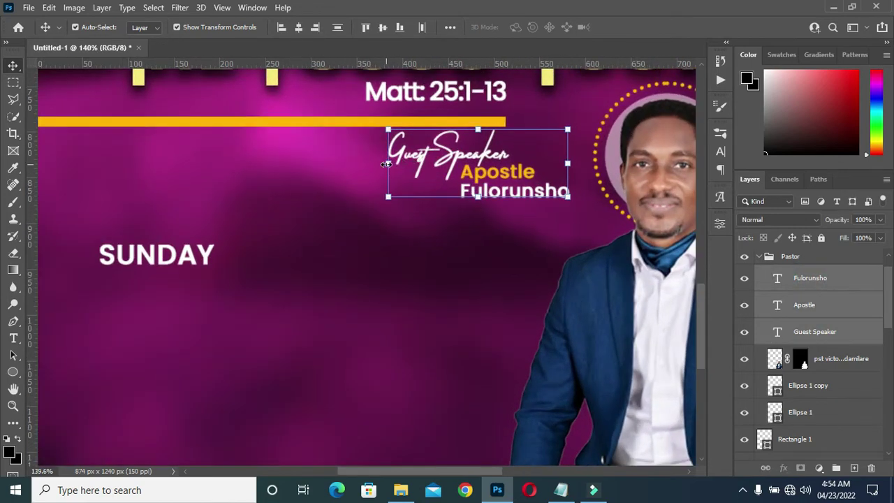
{"action": "left_click_drag", "start_coordinate": [386, 164], "coordinate": [413, 165]}
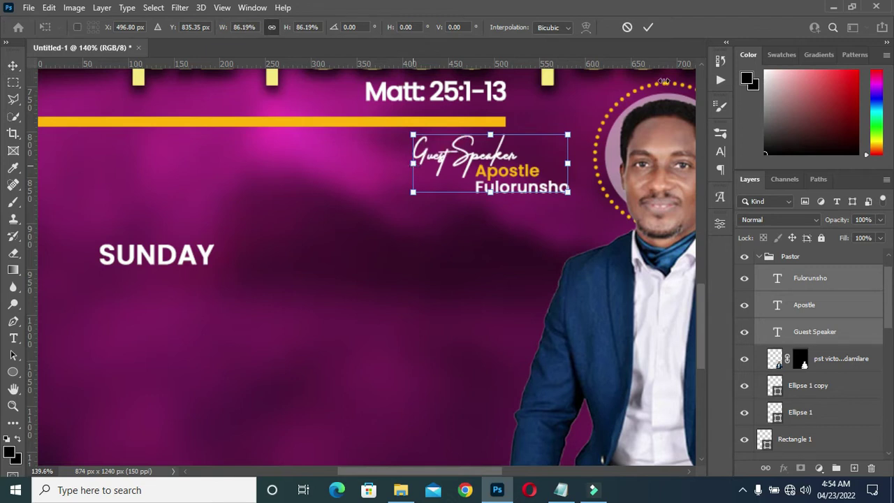
{"action": "left_click", "coordinate": [649, 28]}
Shift the speaker text block 29 px right, beside the portrait circle
{"action": "scroll", "coordinate": [442, 183], "scroll_direction": "down", "scroll_amount": 2}
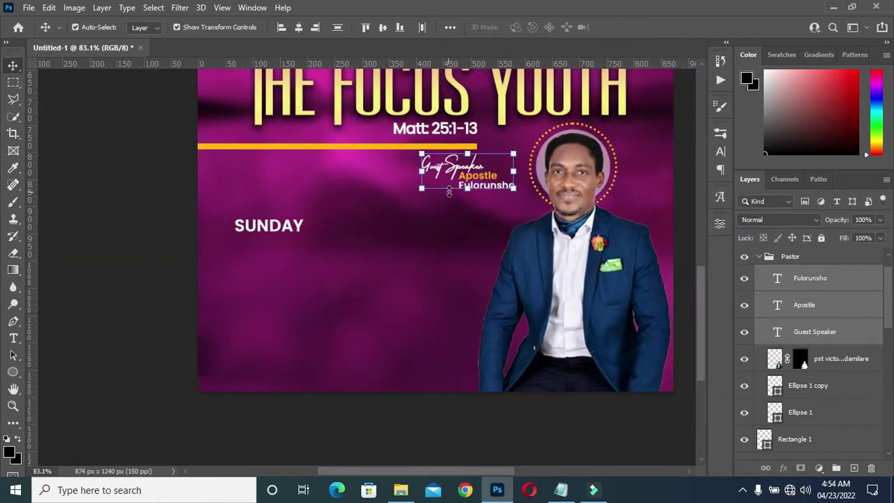
{"action": "scroll", "coordinate": [441, 187], "scroll_direction": "down", "scroll_amount": 1}
{"action": "scroll", "coordinate": [440, 190], "scroll_direction": "down", "scroll_amount": 2}
{"action": "left_click_drag", "start_coordinate": [458, 185], "coordinate": [472, 183]}
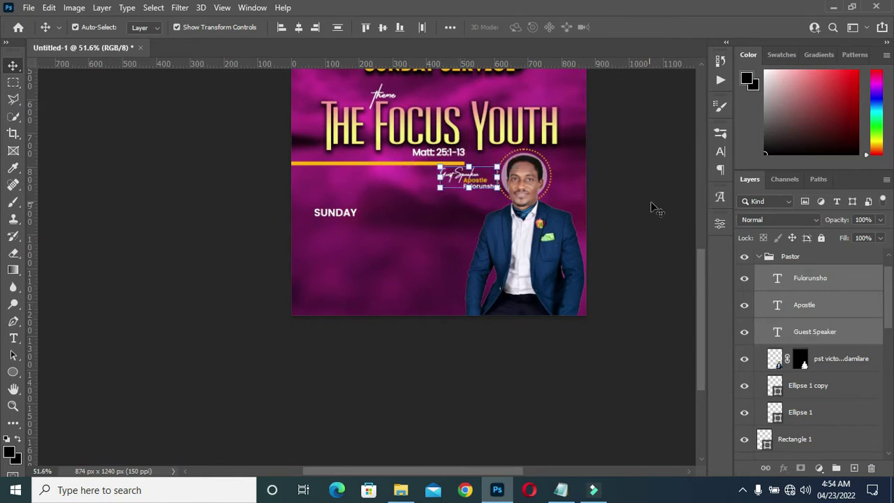
{"action": "left_click", "coordinate": [467, 229]}
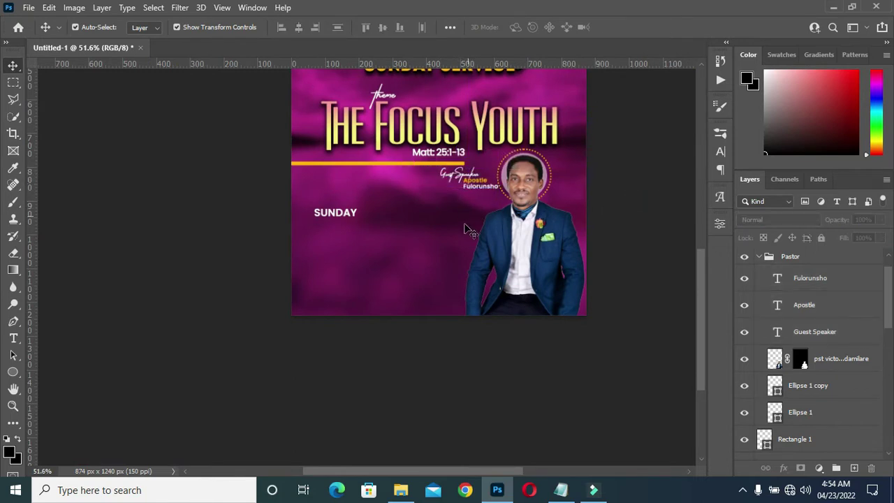
{"action": "left_click", "coordinate": [807, 279]}
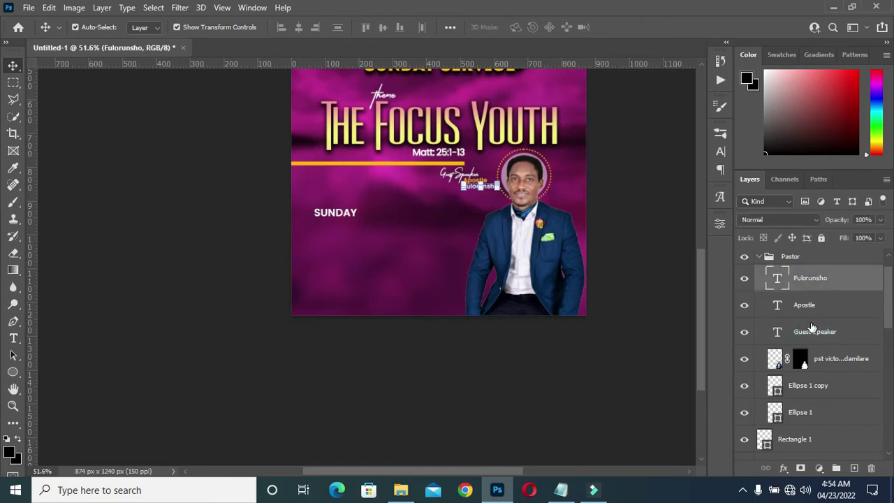
{"action": "left_click", "coordinate": [812, 328], "text": "shift"}
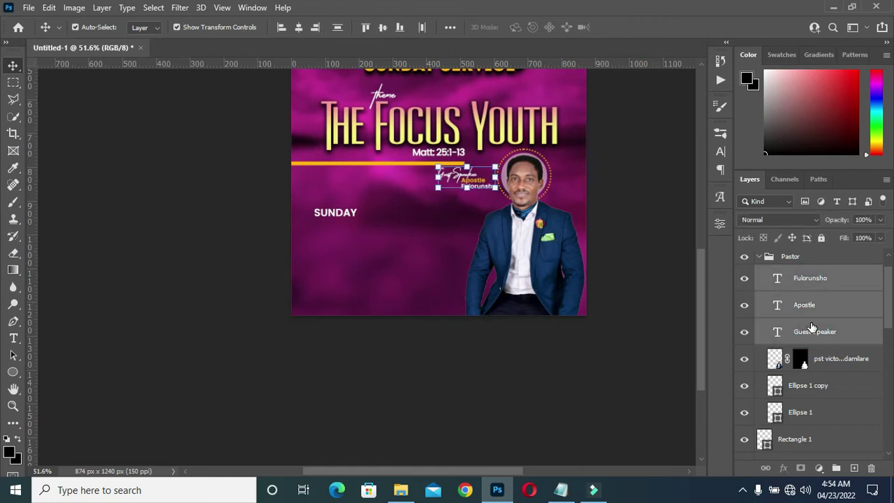
{"action": "left_click", "coordinate": [562, 376]}
{"action": "scroll", "coordinate": [339, 217], "scroll_direction": "up", "scroll_amount": 3}
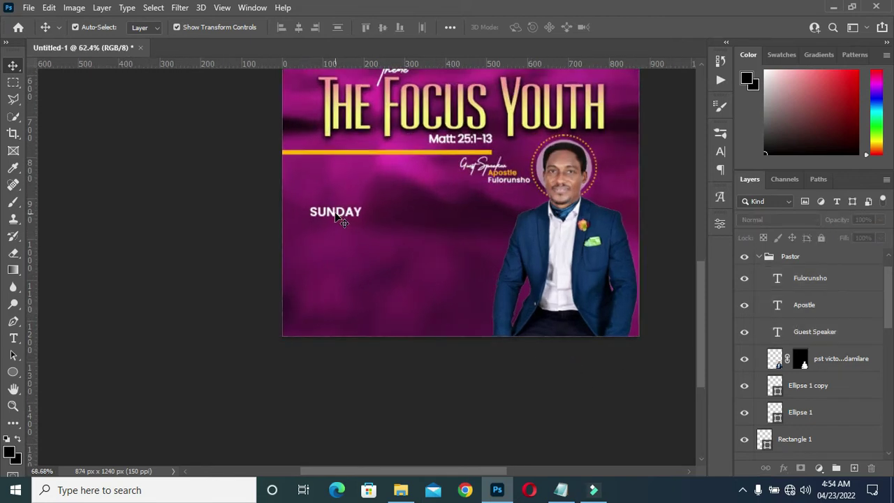
Nudge the SUNDAY text slightly to the right and commit
{"action": "left_click", "coordinate": [339, 218]}
{"action": "left_click_drag", "start_coordinate": [341, 220], "coordinate": [368, 210]}
{"action": "scroll", "coordinate": [387, 214], "scroll_direction": "up", "scroll_amount": 1}
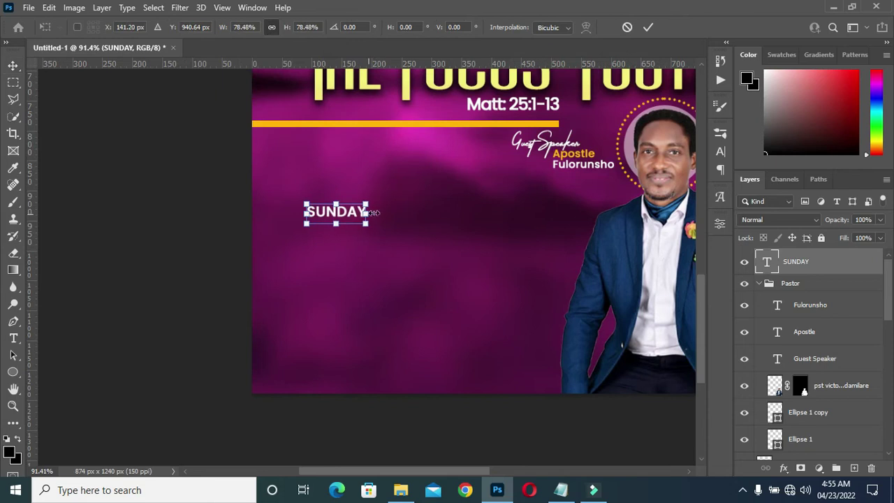
{"action": "key", "text": "Return"}
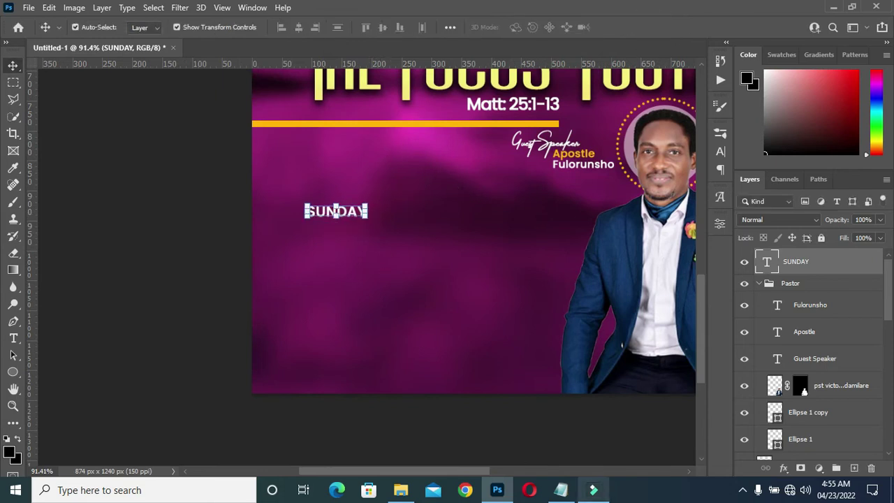
Copy just the 8 of '8th' from the notes and collapse the Pastor group
{"action": "left_click", "coordinate": [561, 490]}
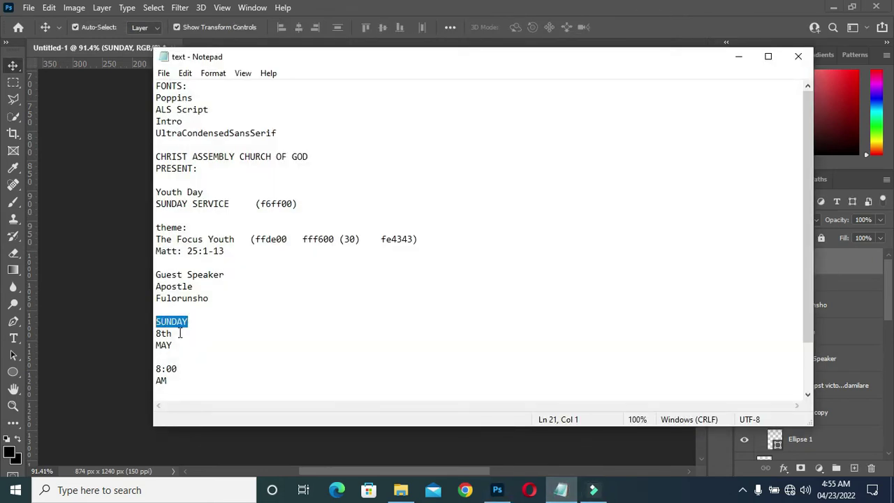
{"action": "left_click_drag", "start_coordinate": [179, 334], "coordinate": [157, 336]}
{"action": "right_click", "coordinate": [168, 333]}
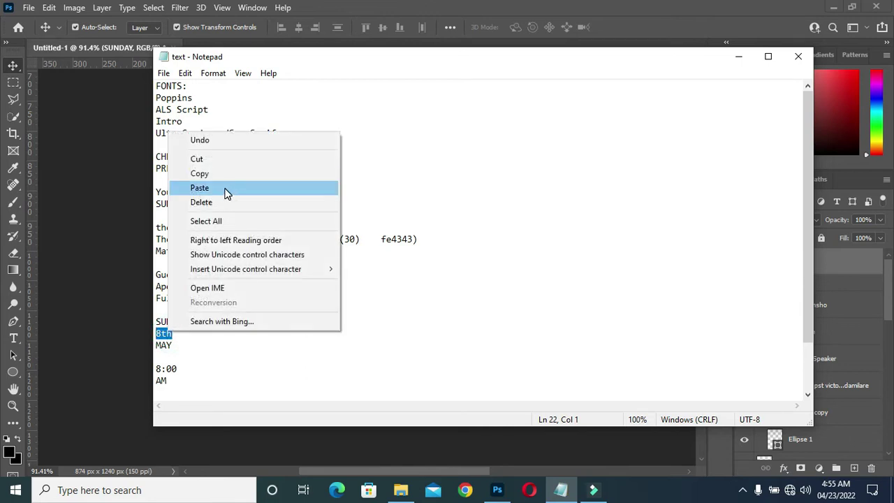
{"action": "left_click", "coordinate": [173, 334]}
{"action": "left_click_drag", "start_coordinate": [156, 335], "coordinate": [160, 335]}
{"action": "right_click", "coordinate": [159, 337]}
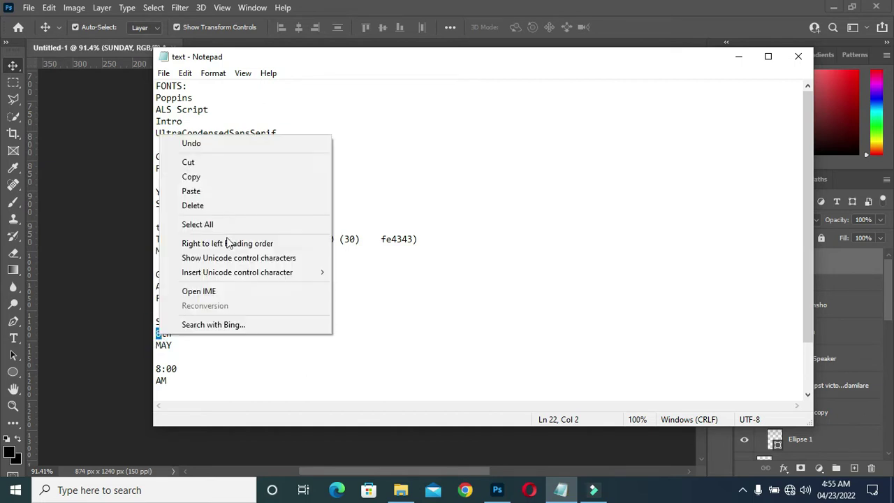
{"action": "left_click", "coordinate": [217, 177]}
{"action": "left_click", "coordinate": [739, 58]}
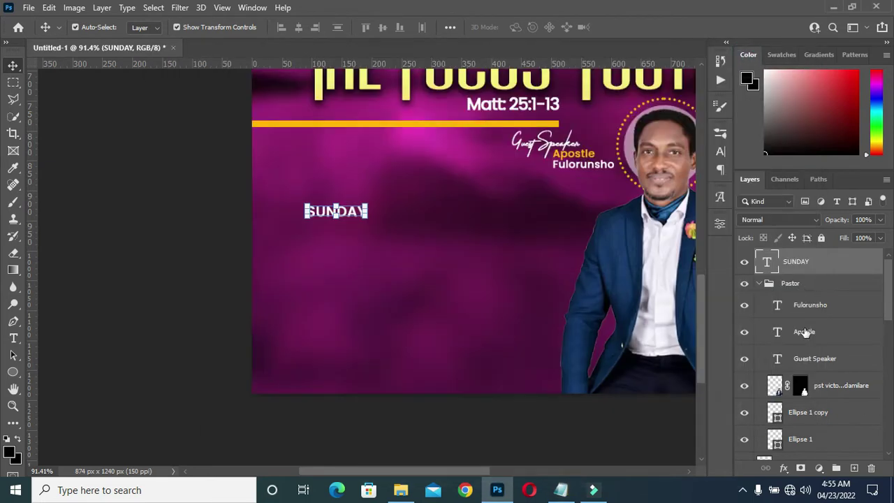
{"action": "left_click", "coordinate": [759, 284]}
{"action": "scroll", "coordinate": [350, 257], "scroll_direction": "up", "scroll_amount": 2}
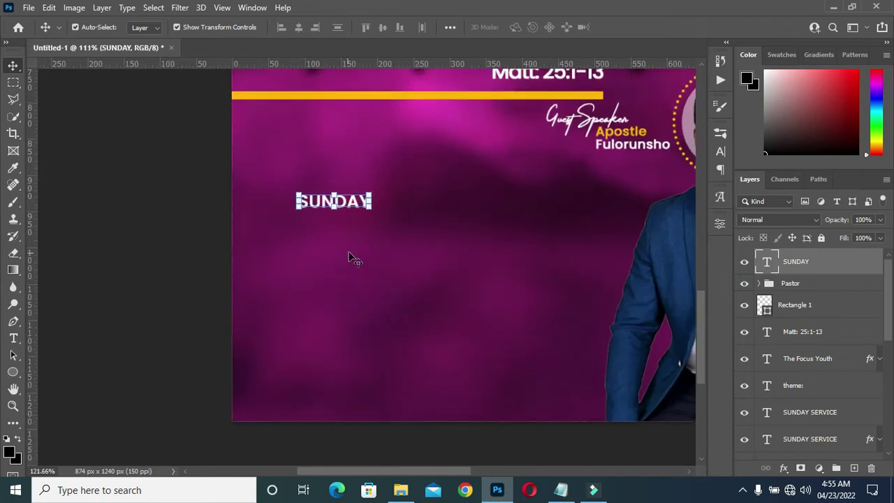
Duplicate SUNDAY just below the original and retype the copy as 8
{"action": "left_click_drag", "start_coordinate": [830, 266], "coordinate": [855, 468]}
{"action": "left_click_drag", "start_coordinate": [355, 197], "coordinate": [343, 218]}
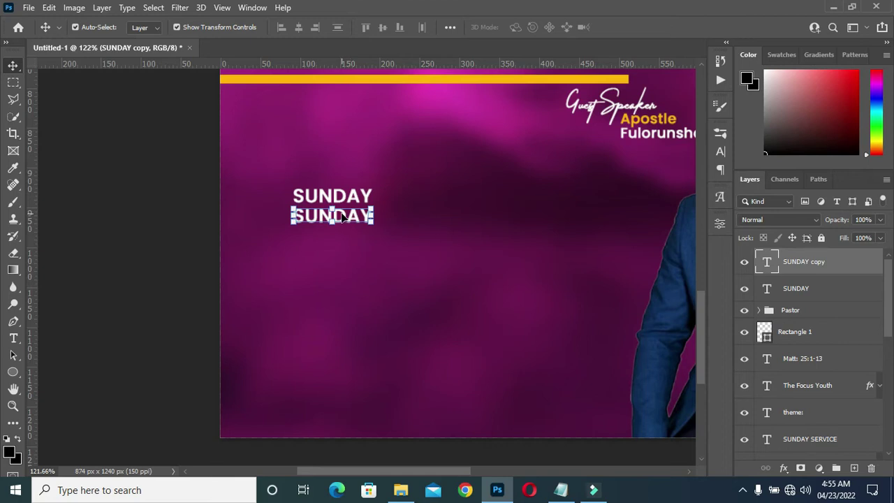
{"action": "double_click", "coordinate": [344, 216]}
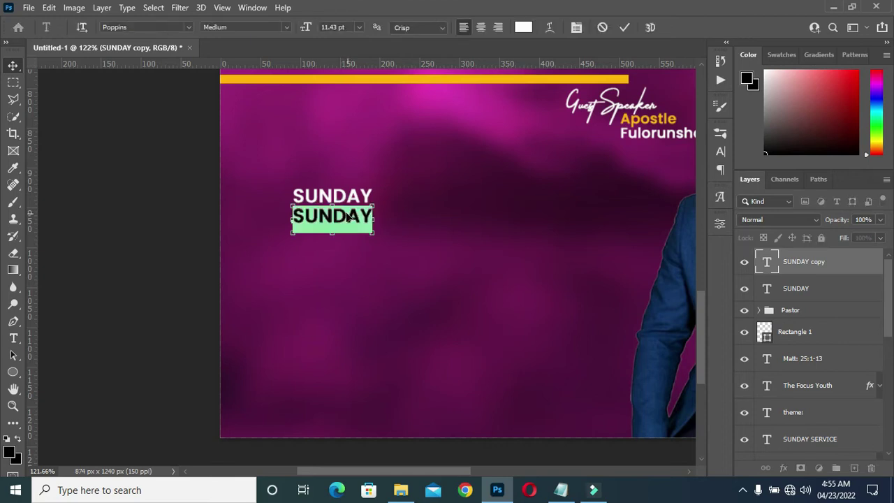
{"action": "type", "text": "8"}
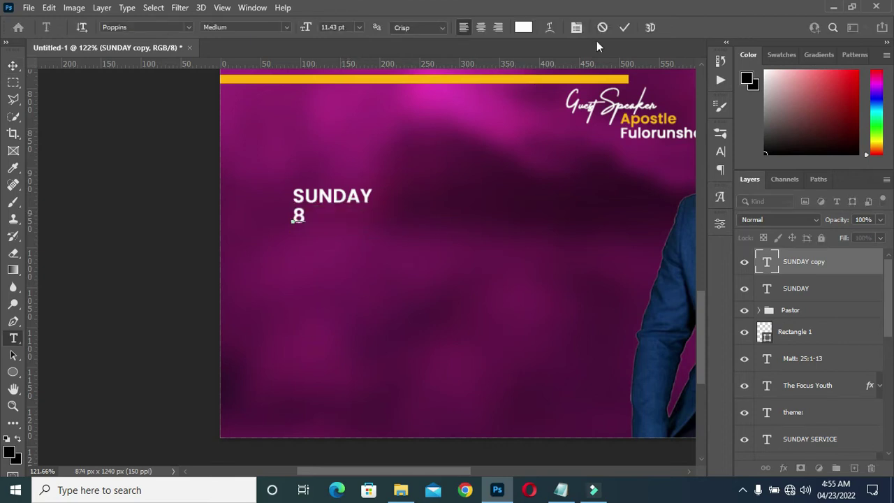
{"action": "left_click", "coordinate": [626, 30]}
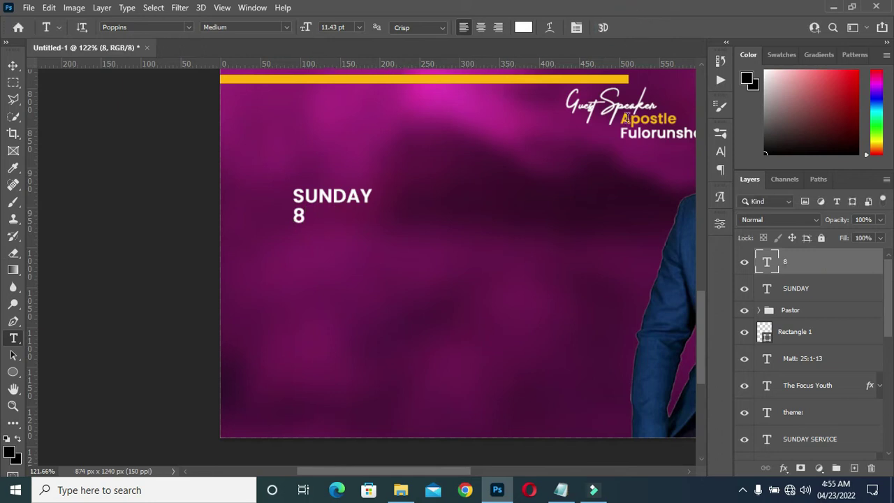
Set the 8 to Bold and enlarge it under SUNDAY
{"action": "left_click", "coordinate": [282, 28]}
{"action": "left_click", "coordinate": [265, 170]}
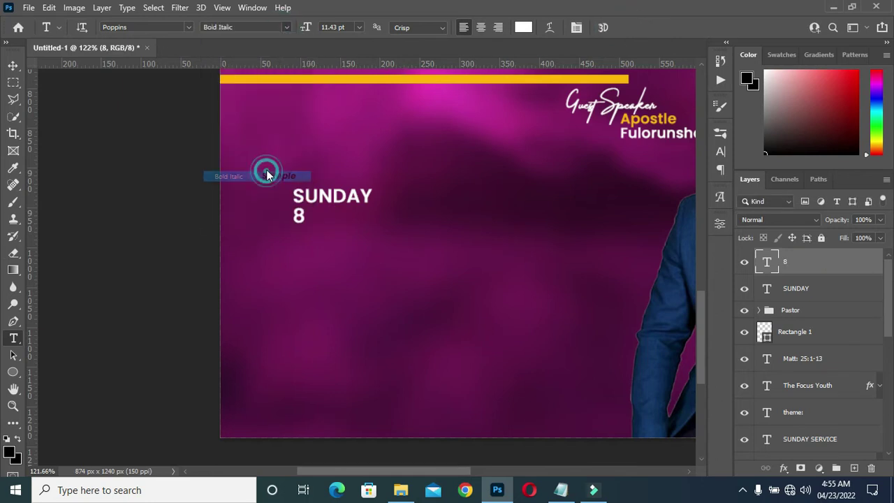
{"action": "left_click", "coordinate": [286, 28]}
{"action": "left_click", "coordinate": [231, 169]}
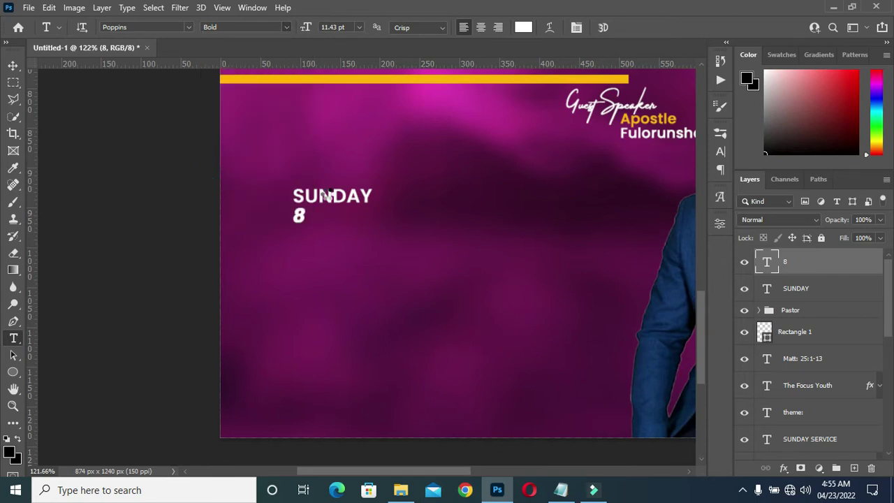
{"action": "left_click", "coordinate": [13, 65]}
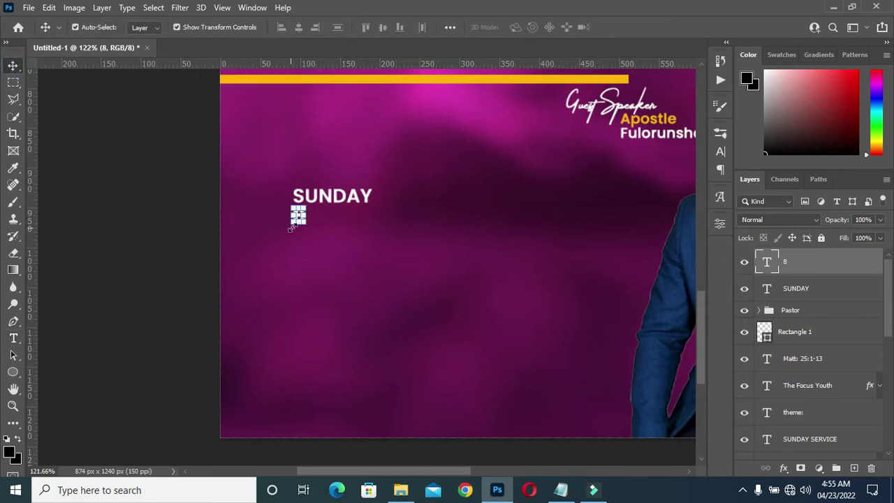
{"action": "key", "text": "ctrl+t"}
{"action": "mouse_move", "coordinate": [305, 237]}
{"action": "left_mouse_down"}
{"action": "mouse_move", "coordinate": [349, 282]}
{"action": "mouse_move", "coordinate": [313, 250]}
{"action": "left_mouse_up"}
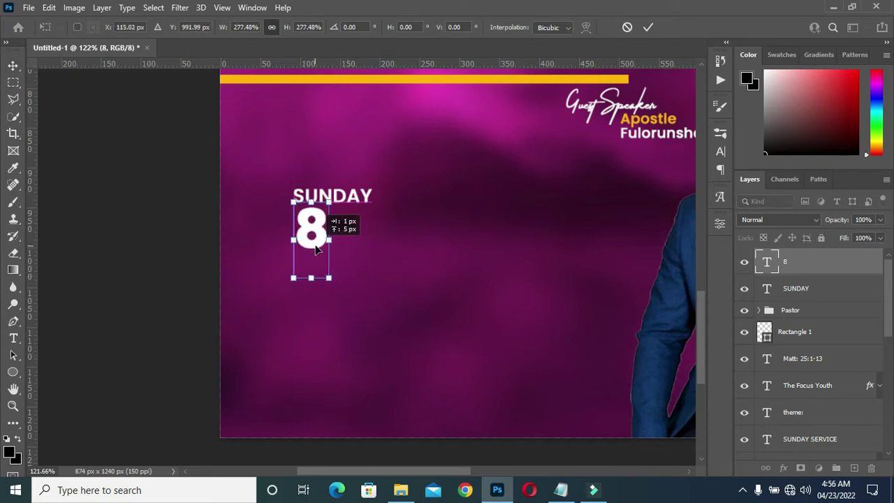
{"action": "left_click", "coordinate": [648, 27]}
{"action": "key", "text": "Return"}
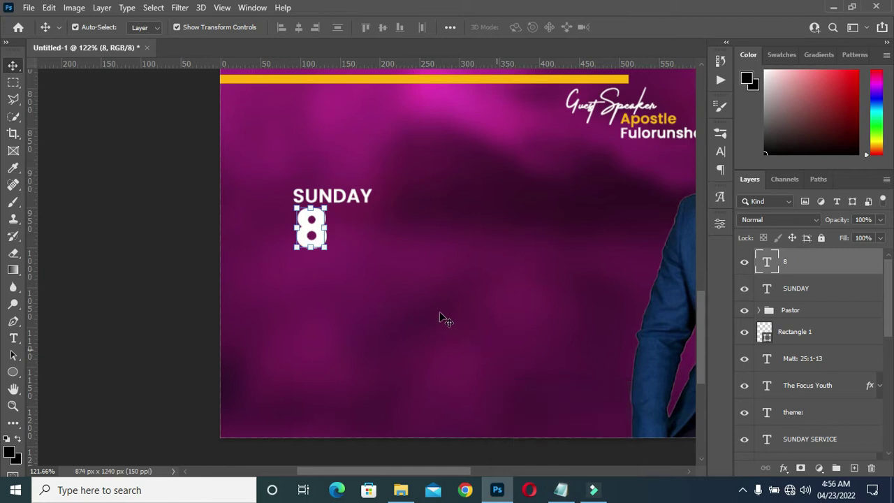
Add 'th' in The Jacklyn font, coloured yellow sampled from the bar
{"action": "key", "text": "t"}
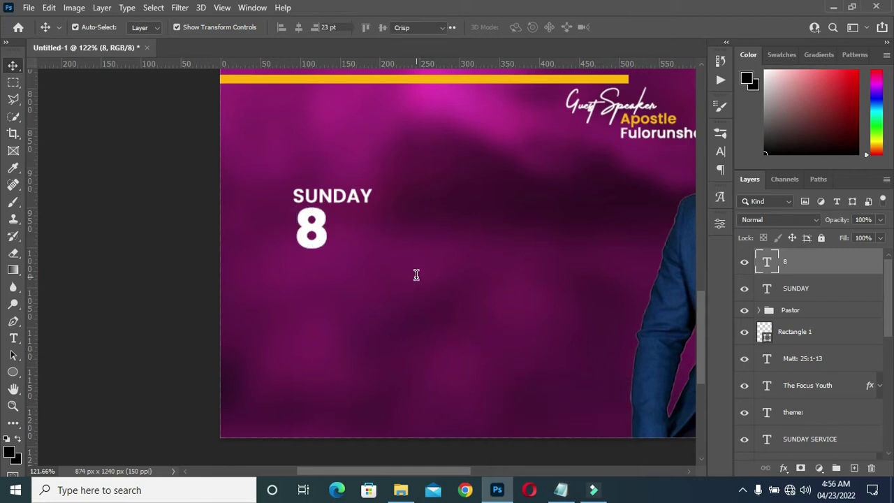
{"action": "left_click", "coordinate": [416, 274]}
{"action": "type", "text": "th"}
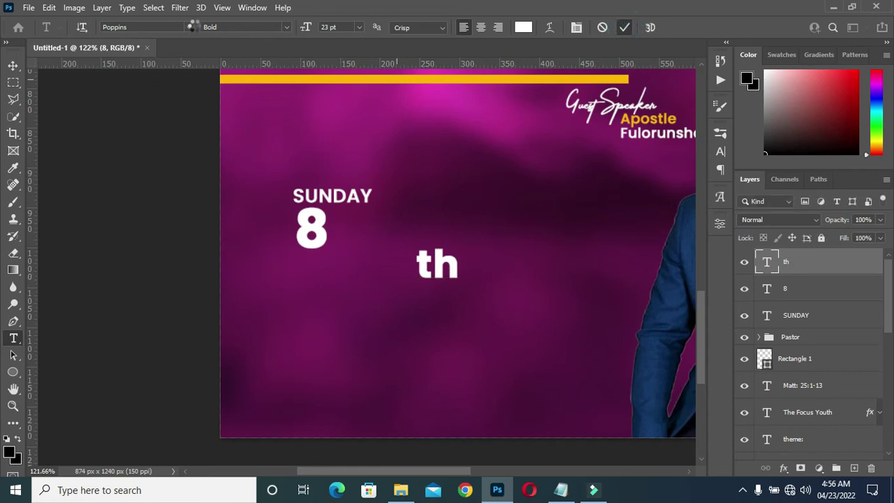
{"action": "left_click", "coordinate": [189, 27]}
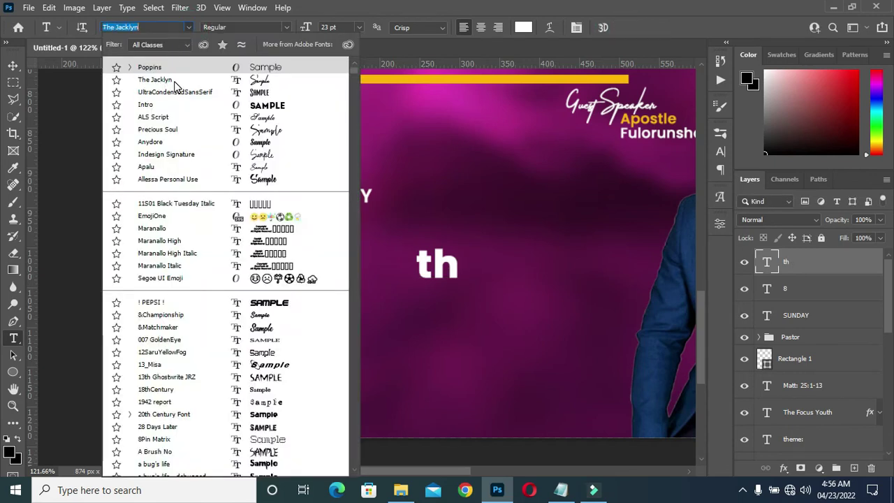
{"action": "left_click", "coordinate": [176, 83]}
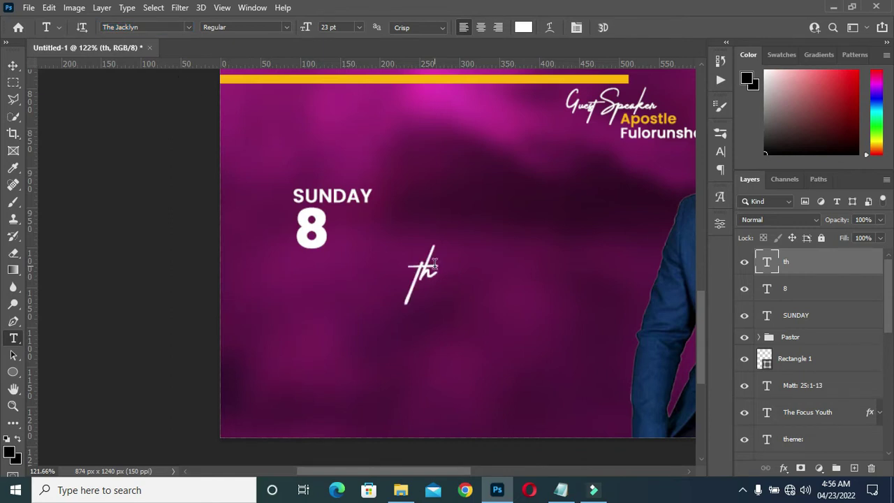
{"action": "left_click", "coordinate": [524, 28]}
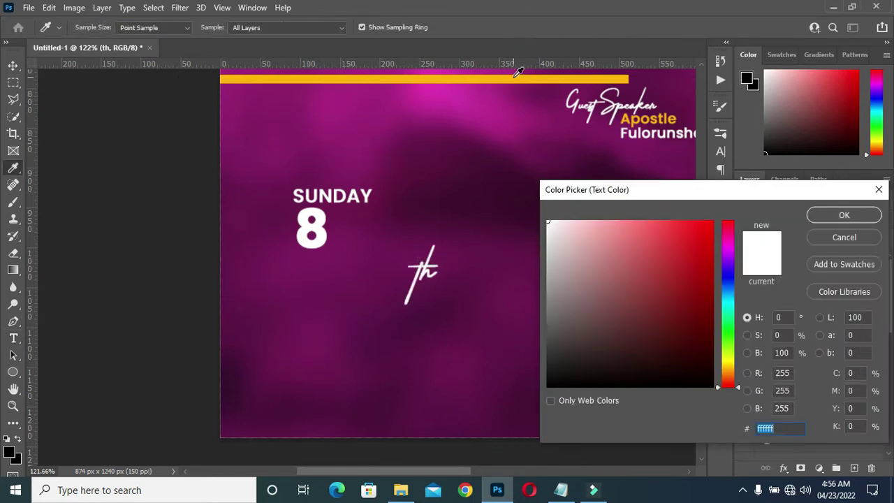
{"action": "left_click", "coordinate": [548, 74]}
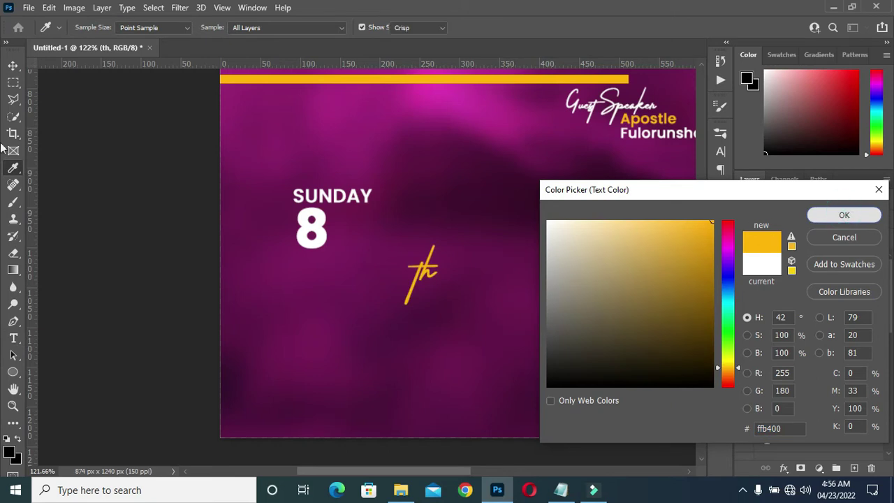
{"action": "left_click", "coordinate": [844, 215]}
Shrink 'th' to about 69% and place it beside the top of the 8
{"action": "left_click", "coordinate": [14, 66]}
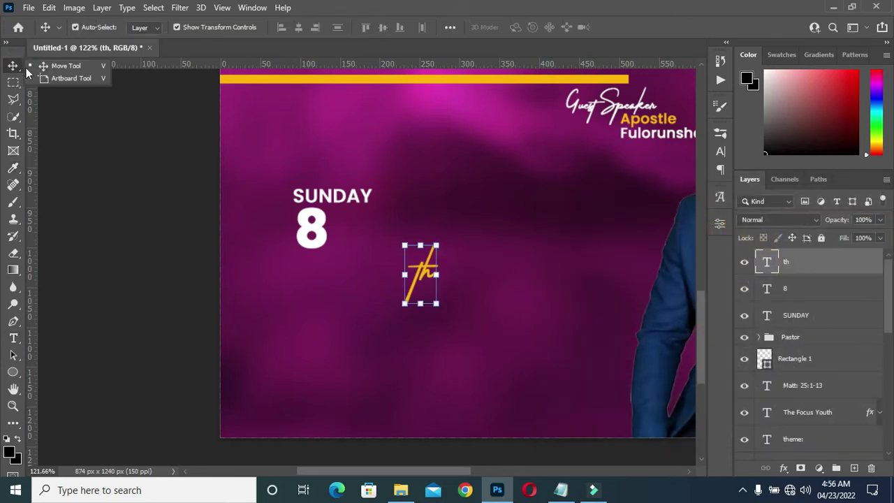
{"action": "left_click_drag", "start_coordinate": [421, 306], "coordinate": [421, 288]}
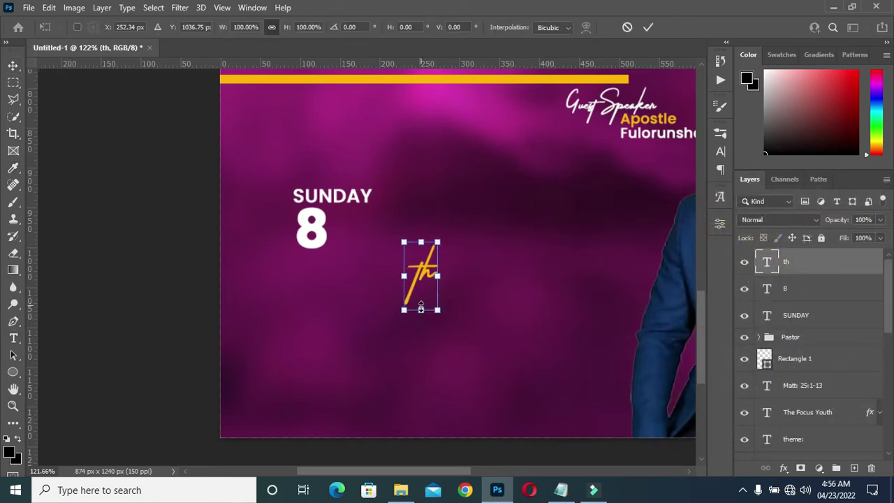
{"action": "left_click_drag", "start_coordinate": [425, 262], "coordinate": [344, 217]}
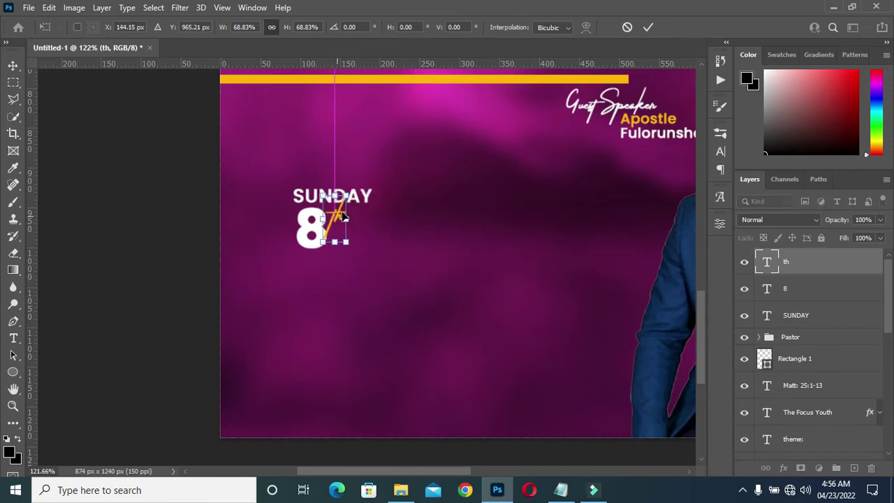
{"action": "left_click", "coordinate": [648, 26]}
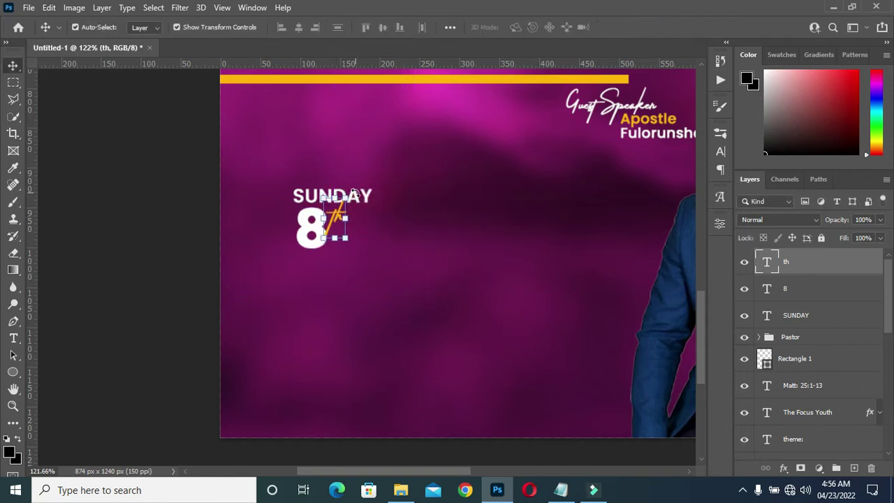
{"action": "left_click", "coordinate": [103, 224]}
{"action": "left_click", "coordinate": [356, 197]}
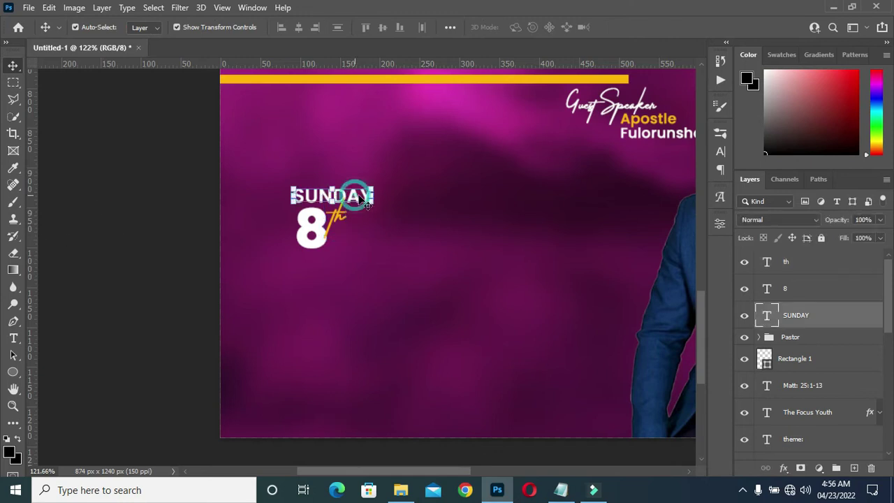
Shrink SUNDAY to about 63% and nudge it slightly lower above the 8
{"action": "key", "text": "ctrl+t"}
{"action": "left_click_drag", "start_coordinate": [369, 198], "coordinate": [343, 199]}
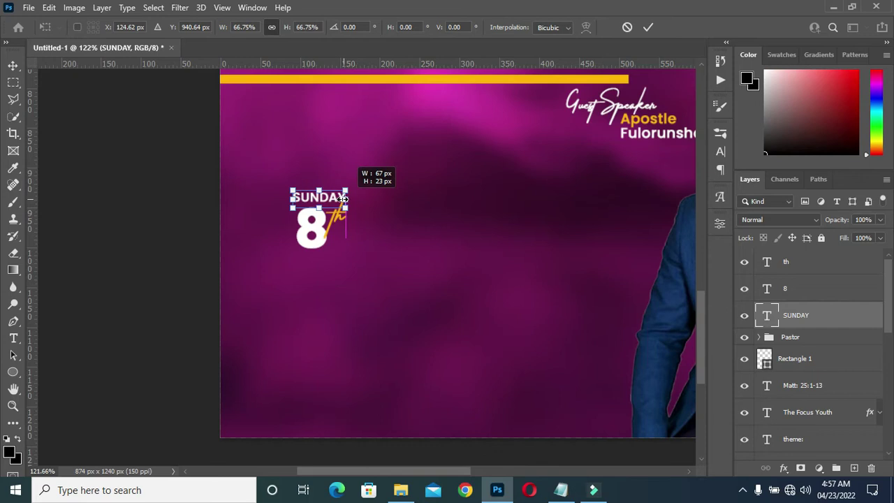
{"action": "scroll", "coordinate": [345, 201], "scroll_direction": "up", "scroll_amount": 1}
{"action": "left_click_drag", "start_coordinate": [348, 200], "coordinate": [343, 200]}
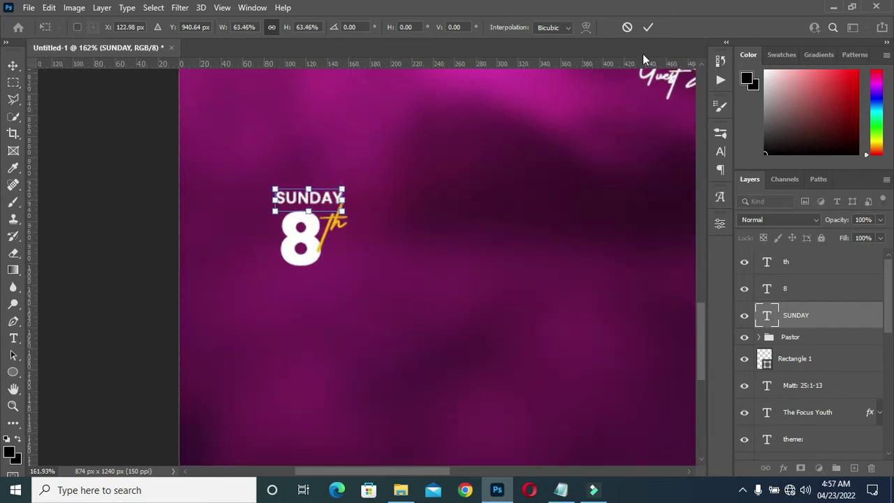
{"action": "left_click", "coordinate": [647, 27]}
{"action": "key", "text": "Down"}
{"action": "key", "text": "Down"}
{"action": "key", "text": "Down"}
{"action": "key", "text": "Down"}
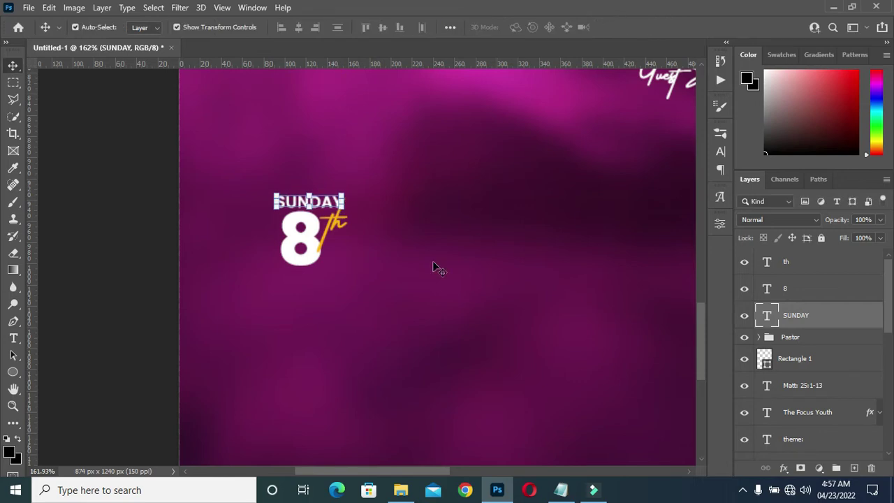
{"action": "left_click", "coordinate": [391, 231]}
{"action": "scroll", "coordinate": [366, 234], "scroll_direction": "down", "scroll_amount": 2}
{"action": "scroll", "coordinate": [357, 265], "scroll_direction": "down", "scroll_amount": 2}
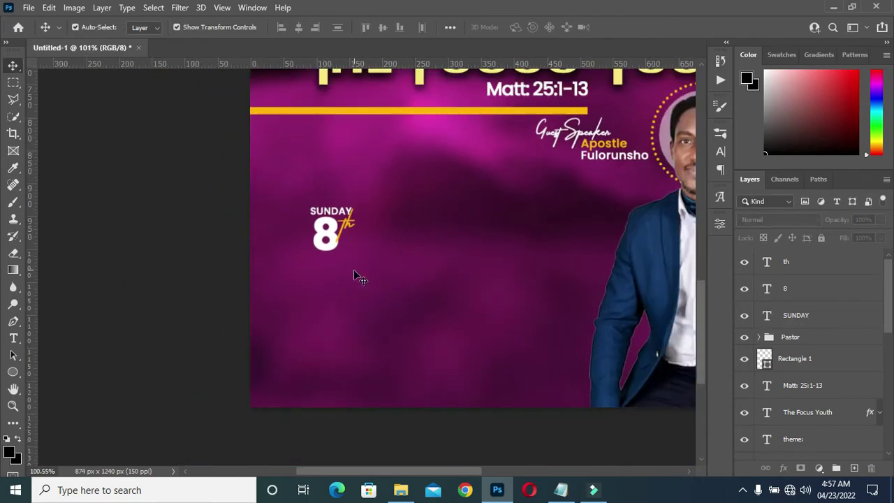
Copy the word MAY from the notes and reselect the SUNDAY layer
{"action": "left_click", "coordinate": [561, 490]}
{"action": "double_click", "coordinate": [172, 345]}
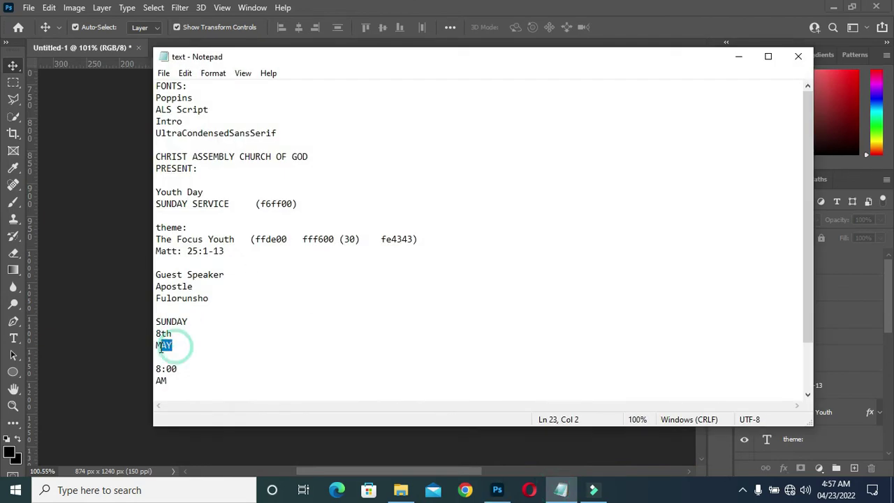
{"action": "right_click", "coordinate": [169, 347]}
{"action": "left_click", "coordinate": [230, 190]}
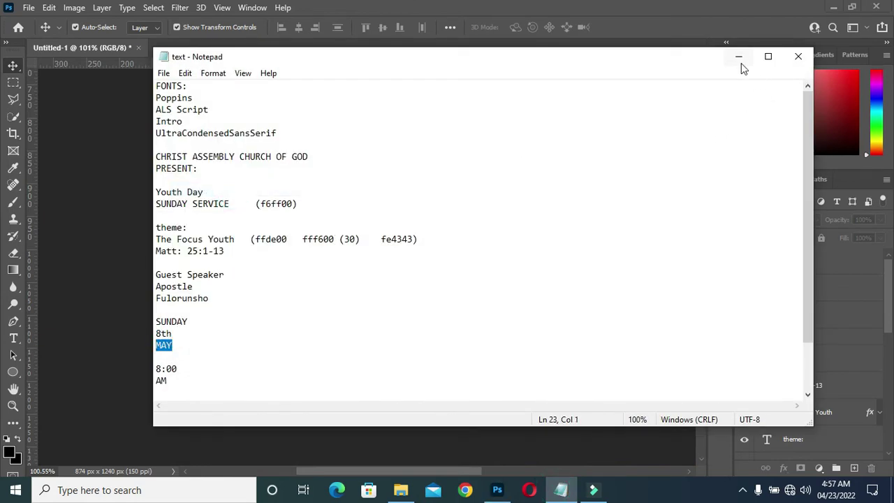
{"action": "left_click", "coordinate": [738, 56]}
{"action": "scroll", "coordinate": [305, 279], "scroll_direction": "up", "scroll_amount": 2}
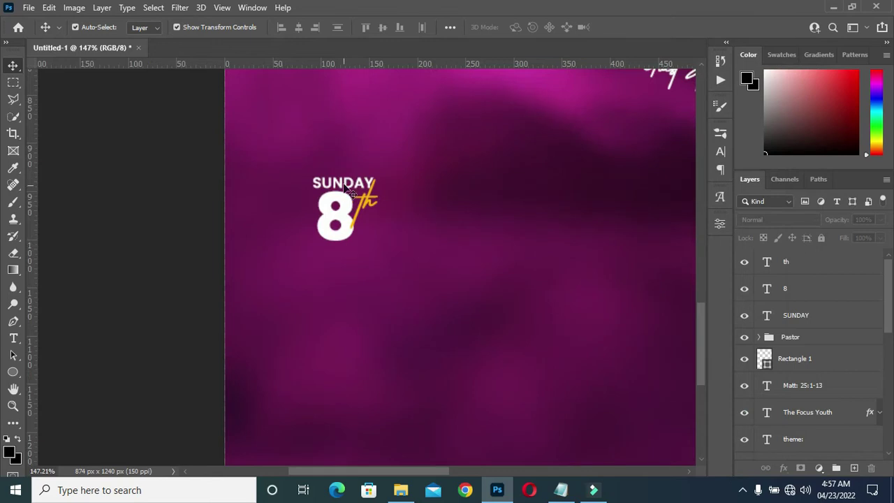
{"action": "left_click", "coordinate": [350, 185]}
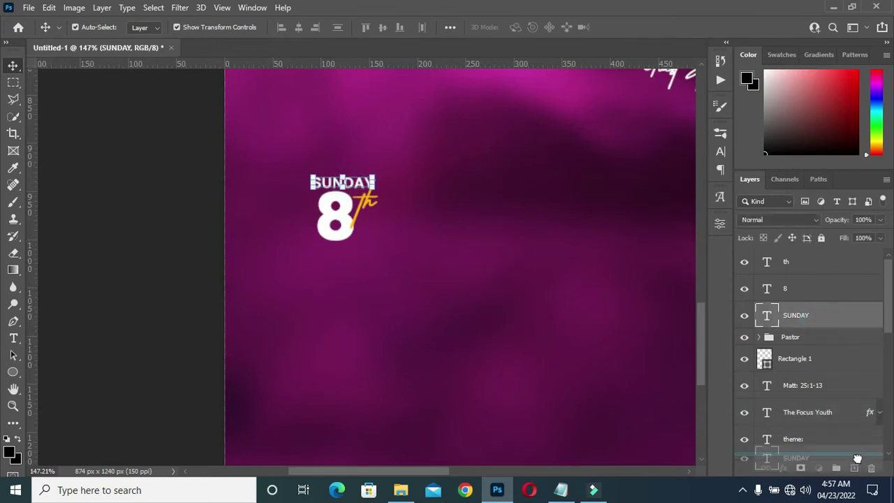
Duplicate the SUNDAY layer and move the copy to the top of the layer stack
{"action": "key", "text": "ctrl+j"}
{"action": "left_click_drag", "start_coordinate": [818, 315], "coordinate": [807, 280]}
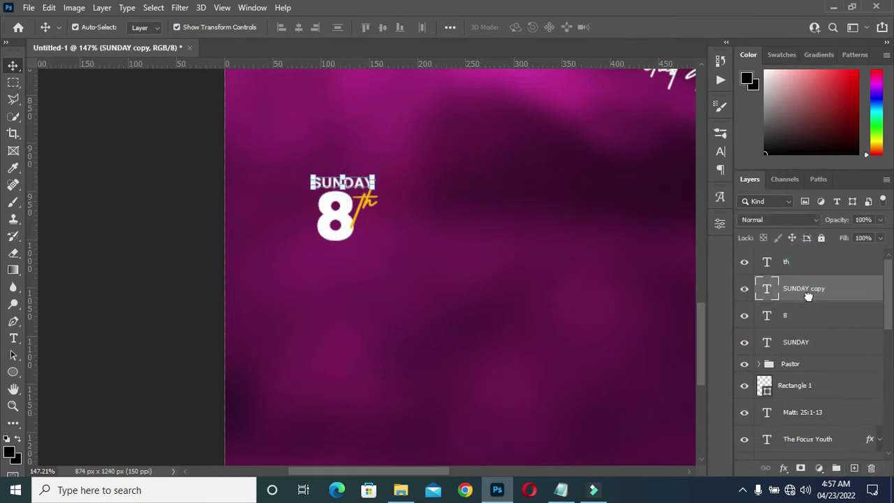
{"action": "left_click", "coordinate": [805, 257]}
{"action": "left_click_drag", "start_coordinate": [816, 288], "coordinate": [810, 260]}
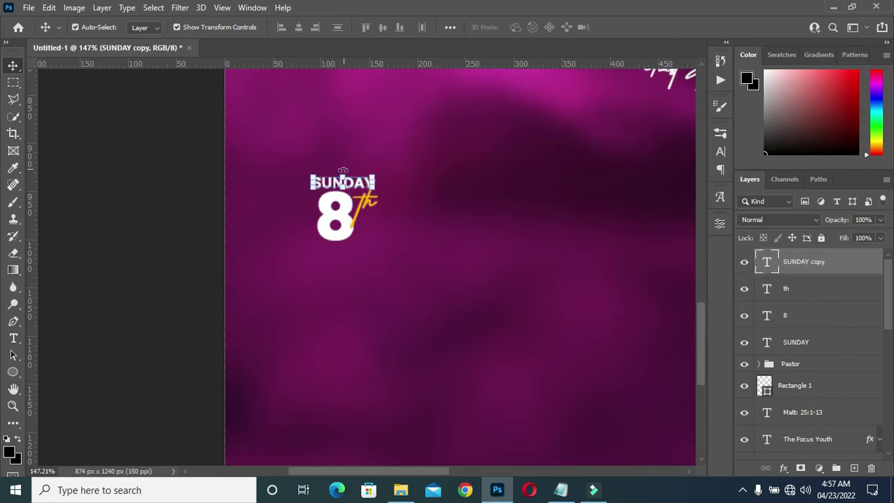
{"action": "scroll", "coordinate": [356, 185], "scroll_direction": "up", "scroll_amount": 2}
{"action": "scroll", "coordinate": [353, 182], "scroll_direction": "down", "scroll_amount": 2}
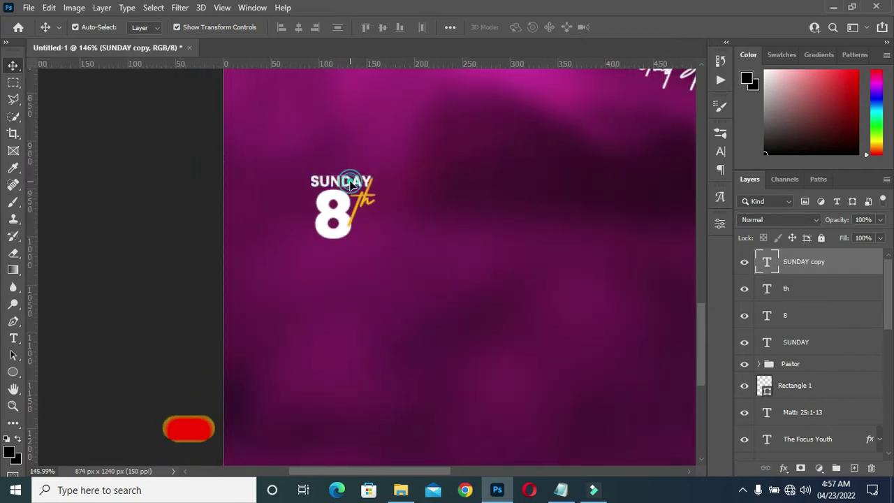
Move the copy below the 8, retype it as MAY in Poppins Bold
{"action": "left_click_drag", "start_coordinate": [349, 183], "coordinate": [349, 250]}
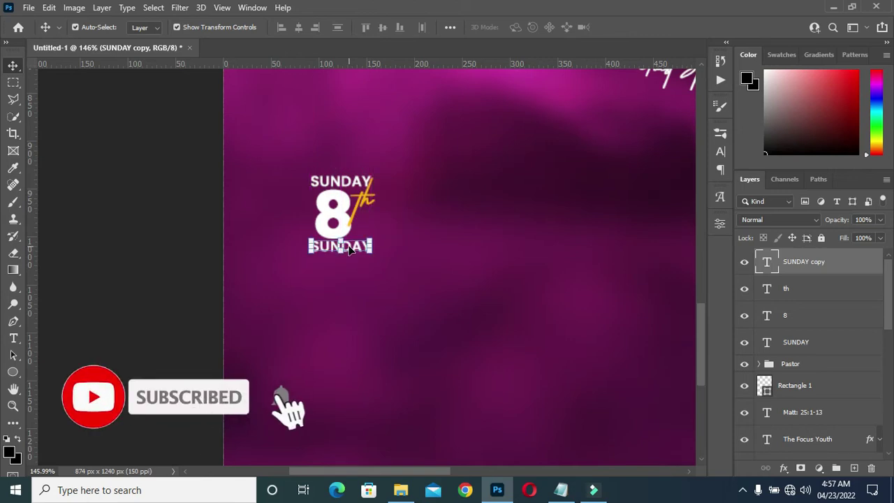
{"action": "double_click", "coordinate": [351, 249]}
{"action": "type", "text": "MAY"}
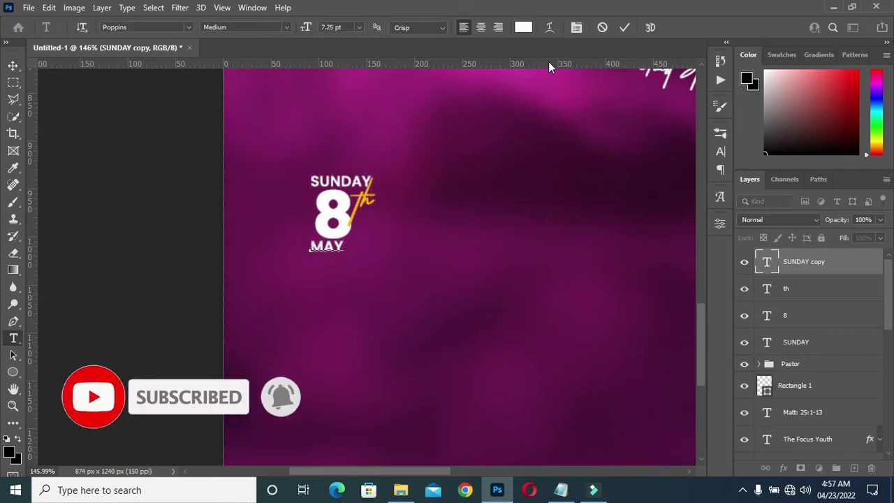
{"action": "key", "text": "ctrl+Return"}
{"action": "left_click", "coordinate": [190, 26]}
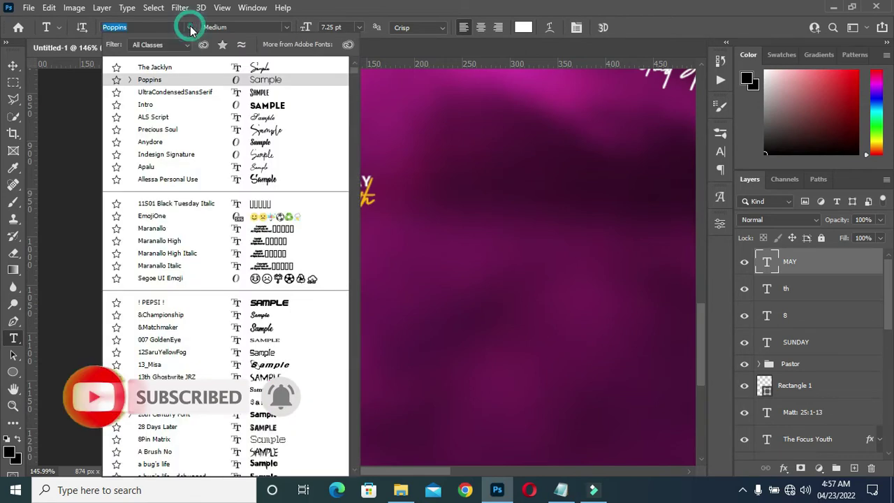
{"action": "left_click", "coordinate": [244, 25]}
{"action": "left_click", "coordinate": [288, 27]}
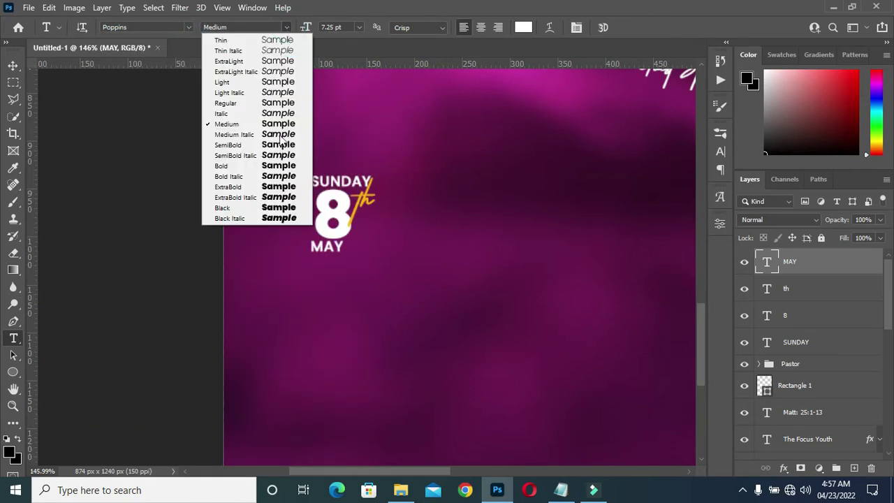
{"action": "left_click", "coordinate": [279, 165]}
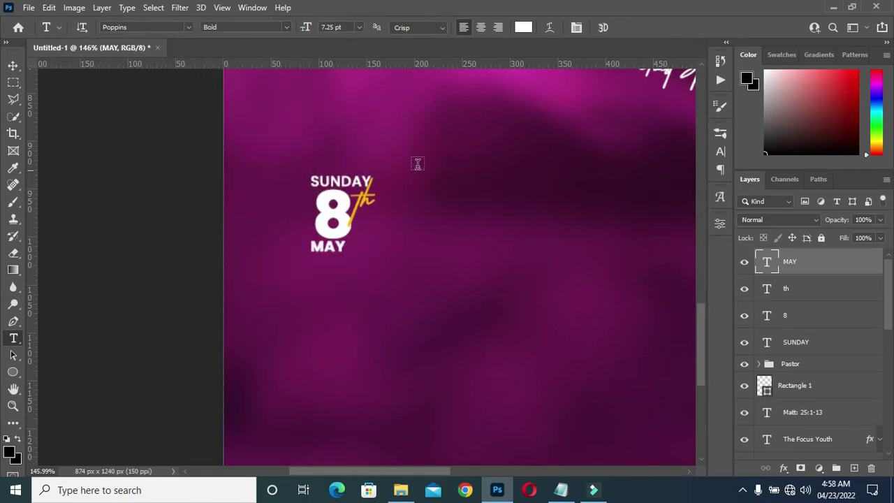
{"action": "left_click", "coordinate": [13, 65]}
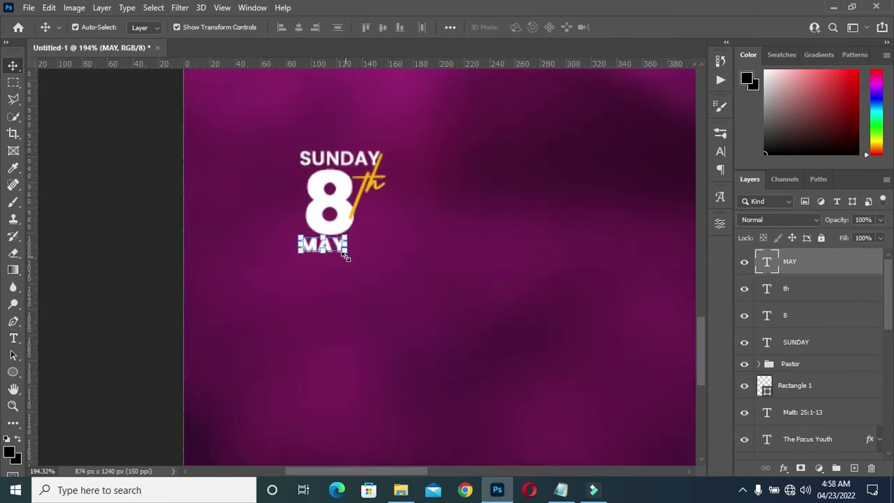
Enlarge MAY, tighten its tracking to -160, and scale it to about 115%
{"action": "key", "text": "ctrl+t"}
{"action": "left_click_drag", "start_coordinate": [348, 262], "coordinate": [371, 282]}
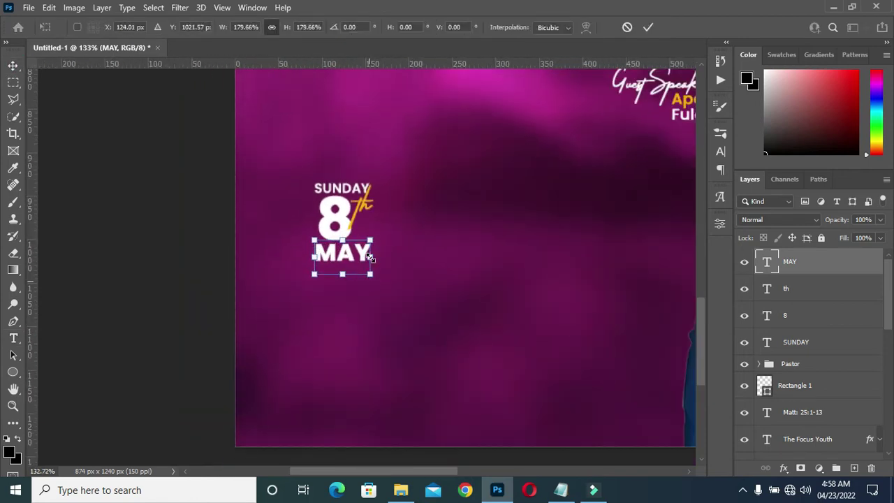
{"action": "left_click", "coordinate": [720, 151]}
{"action": "left_click", "coordinate": [648, 181]}
{"action": "left_click_drag", "start_coordinate": [647, 181], "coordinate": [649, 181]}
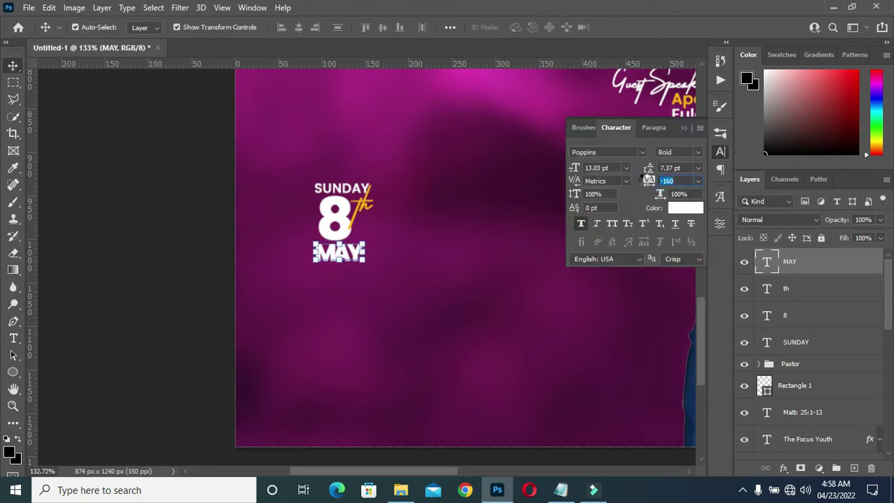
{"action": "left_click", "coordinate": [684, 129]}
{"action": "key", "text": "ctrl+t"}
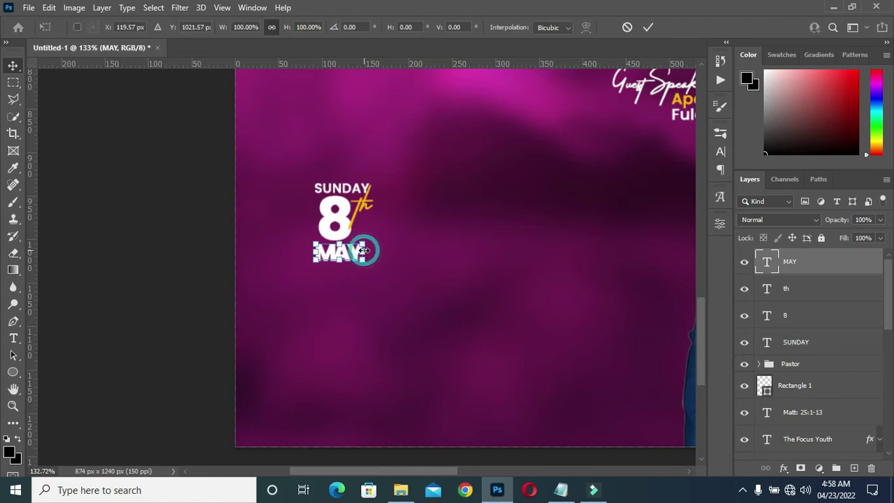
{"action": "left_click_drag", "start_coordinate": [363, 255], "coordinate": [370, 257]}
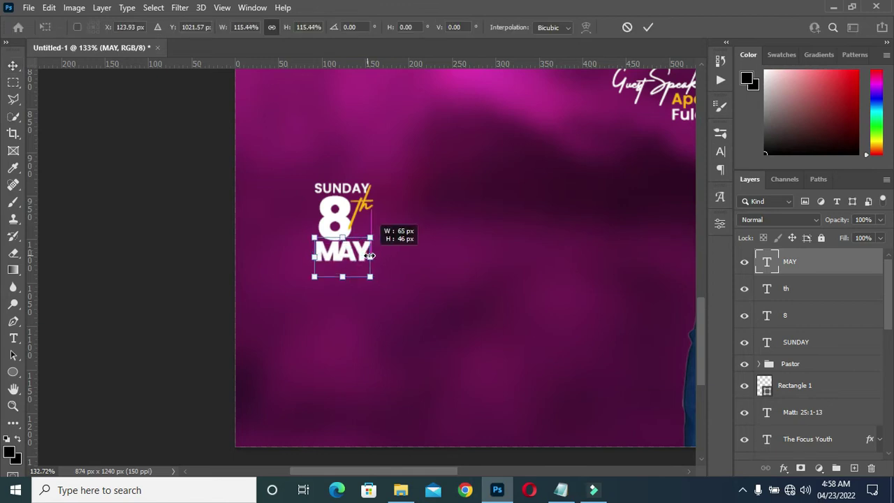
{"action": "left_click", "coordinate": [649, 28]}
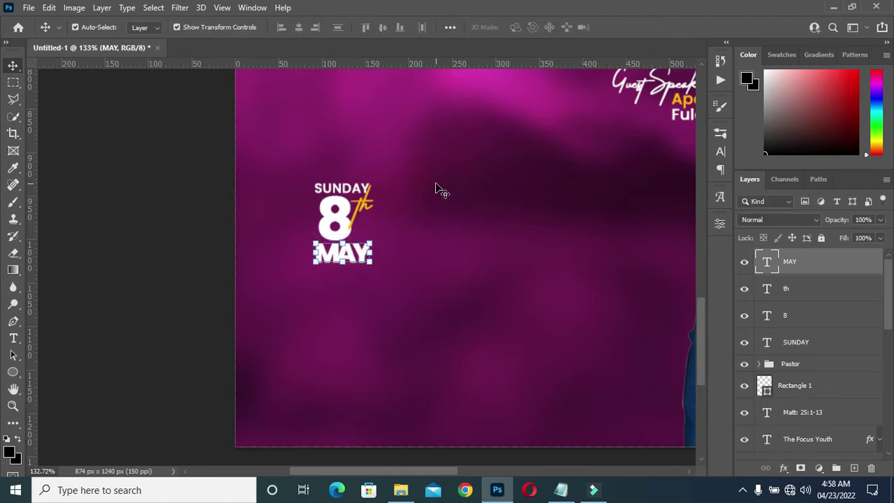
Change MAY to Poppins SemiBold
{"action": "key", "text": "t"}
{"action": "left_click", "coordinate": [286, 26]}
{"action": "left_click", "coordinate": [248, 144]}
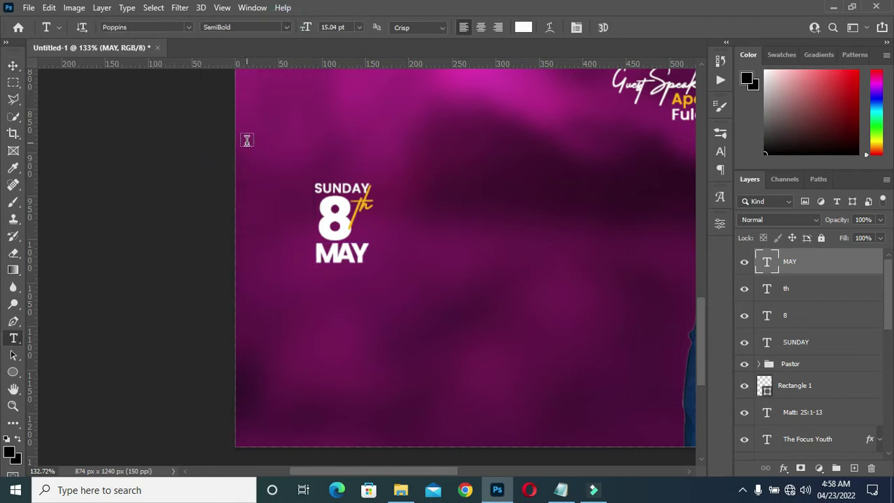
{"action": "left_click", "coordinate": [14, 65]}
{"action": "scroll", "coordinate": [161, 272], "scroll_direction": "down", "scroll_amount": 3, "text": "alt"}
{"action": "left_click", "coordinate": [136, 264]}
{"action": "scroll", "coordinate": [323, 257], "scroll_direction": "down", "scroll_amount": 1, "text": "alt"}
{"action": "scroll", "coordinate": [324, 257], "scroll_direction": "up", "scroll_amount": 2, "text": "alt"}
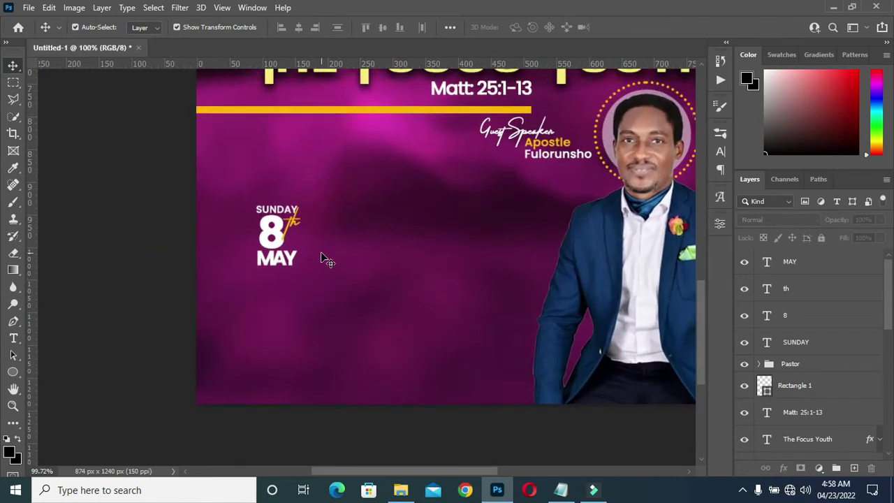
{"action": "left_click", "coordinate": [793, 364]}
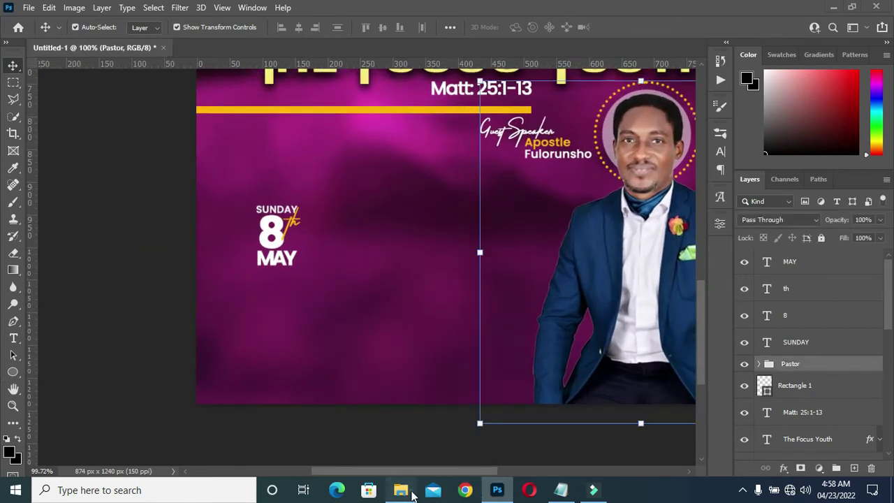
Drag date.png from the project folder onto the flyer and begin shrinking it
{"action": "left_click", "coordinate": [401, 490]}
{"action": "left_click", "coordinate": [548, 229]}
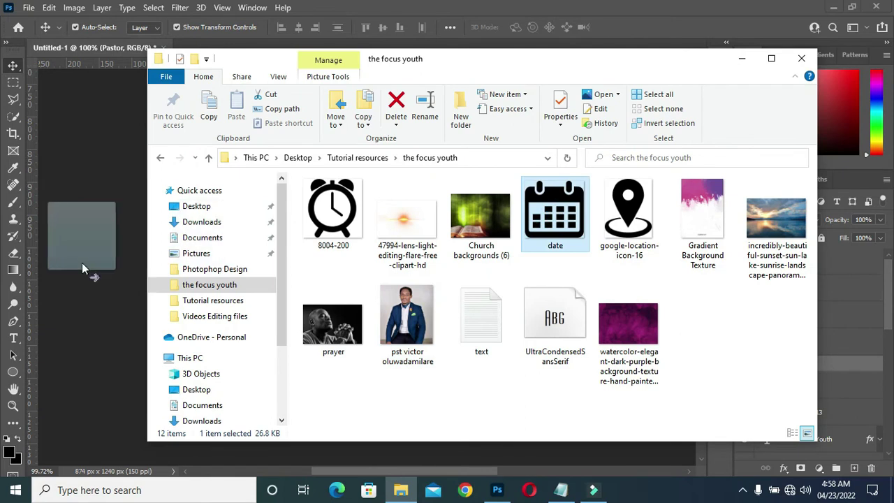
{"action": "left_click_drag", "start_coordinate": [549, 229], "coordinate": [84, 262]}
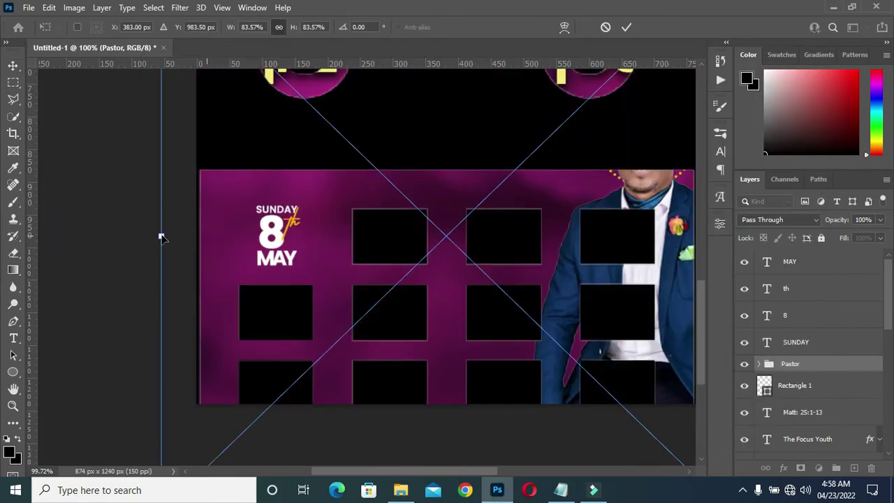
{"action": "left_click_drag", "start_coordinate": [160, 236], "coordinate": [545, 232]}
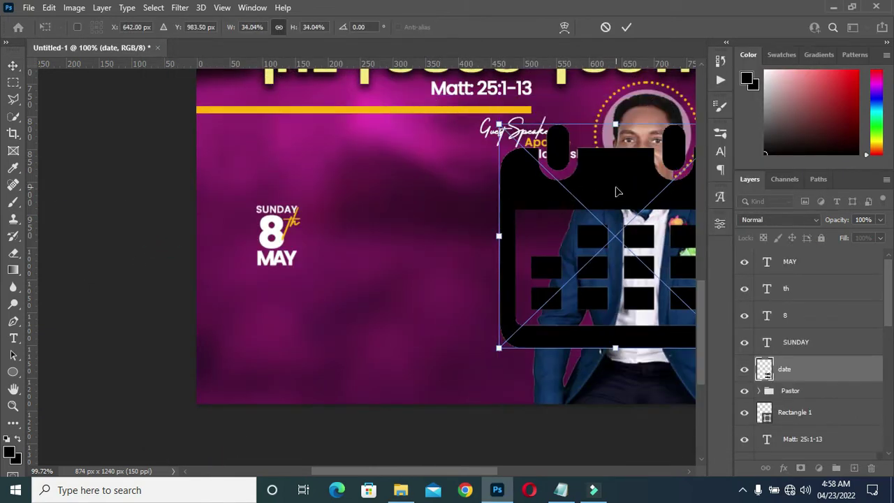
Shrink the calendar to about 3.75% and place it left of SUNDAY 8th MAY
{"action": "left_click_drag", "start_coordinate": [619, 194], "coordinate": [303, 149]}
{"action": "mouse_move", "coordinate": [416, 105]}
{"action": "left_mouse_down"}
{"action": "mouse_move", "coordinate": [208, 289]}
{"action": "mouse_move", "coordinate": [250, 218]}
{"action": "mouse_move", "coordinate": [237, 226]}
{"action": "left_mouse_up"}
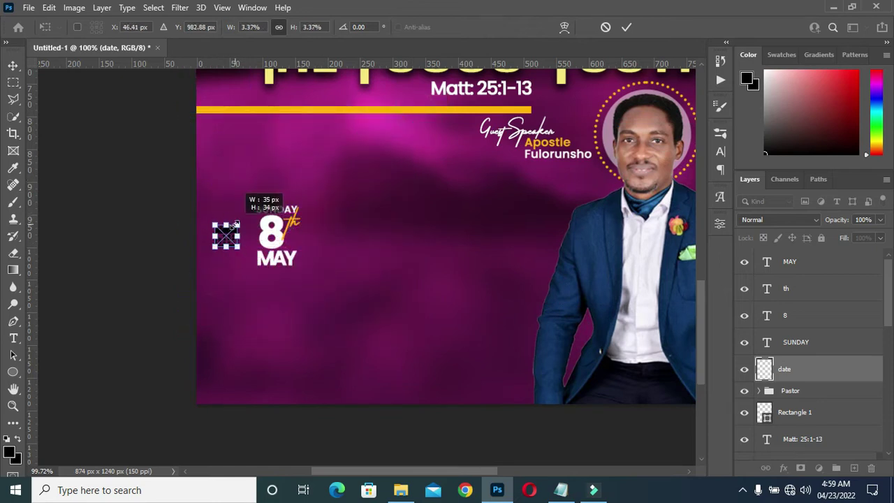
{"action": "scroll", "coordinate": [237, 227], "scroll_direction": "up", "scroll_amount": 2}
{"action": "left_click_drag", "start_coordinate": [244, 218], "coordinate": [238, 227]}
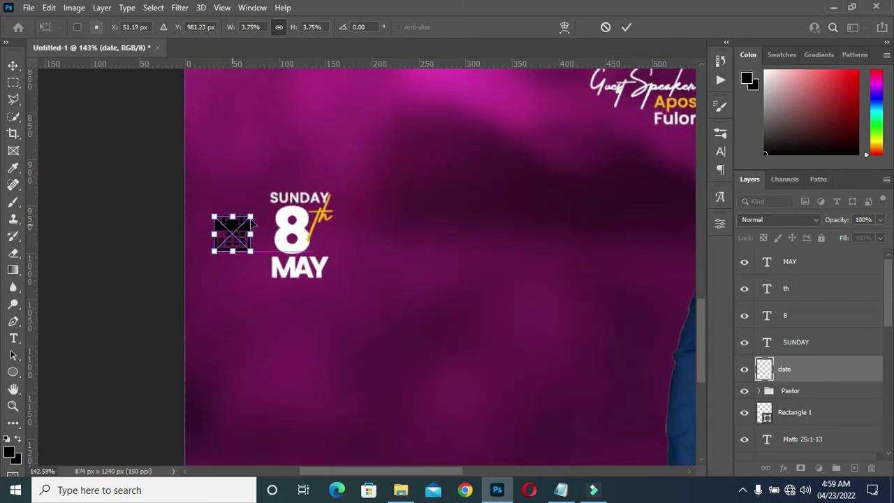
{"action": "left_click_drag", "start_coordinate": [227, 226], "coordinate": [237, 229]}
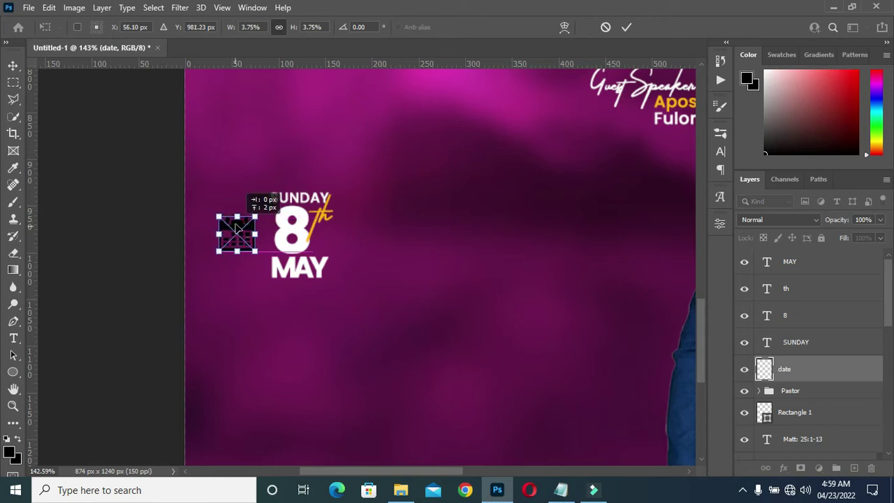
{"action": "left_click", "coordinate": [628, 27]}
{"action": "left_click", "coordinate": [74, 7]}
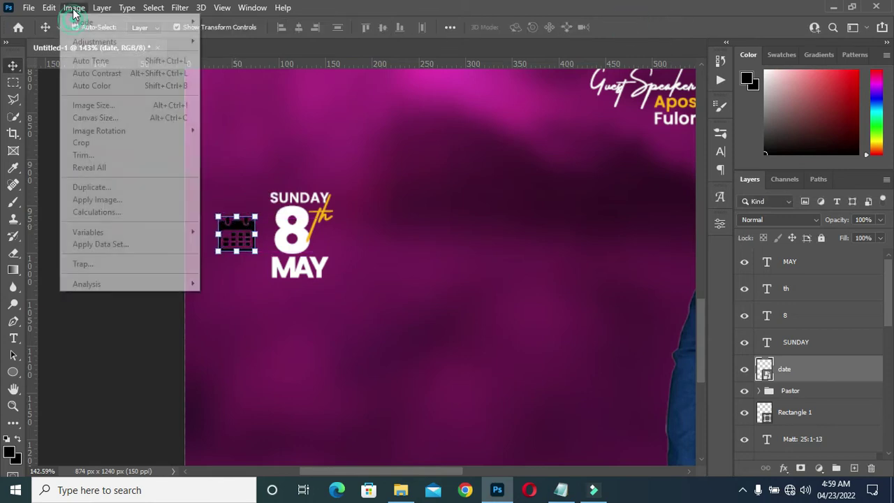
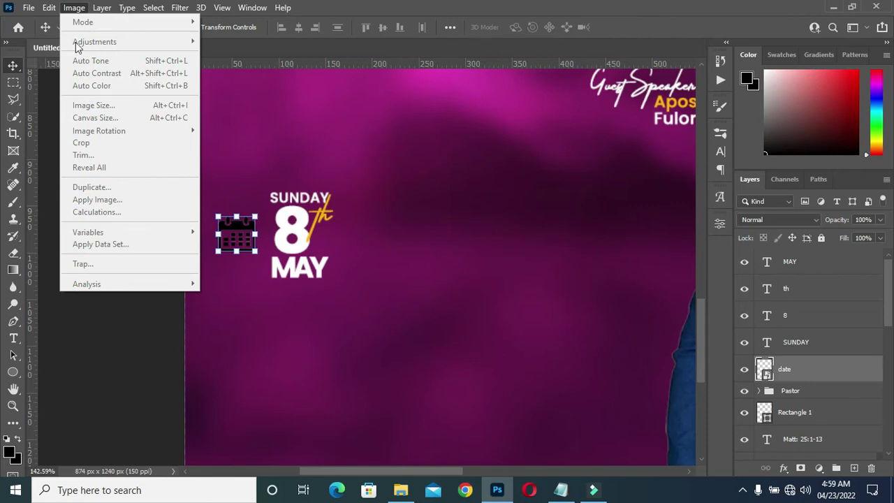
Turn the date's calendar icon white with a Hue/Saturation Lightness of +100
{"action": "left_click", "coordinate": [88, 403]}
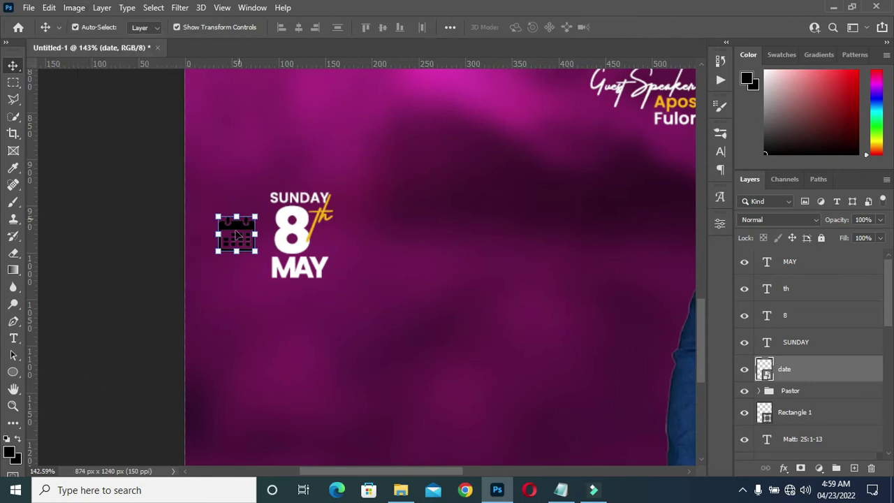
{"action": "left_click", "coordinate": [130, 259]}
{"action": "left_click", "coordinate": [235, 233]}
{"action": "left_click", "coordinate": [74, 7]}
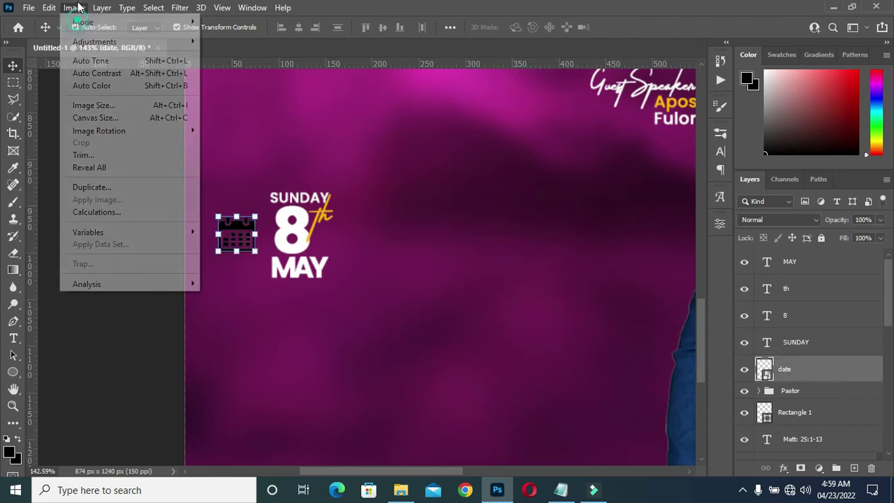
{"action": "mouse_move", "coordinate": [95, 42]}
{"action": "left_click", "coordinate": [267, 112]}
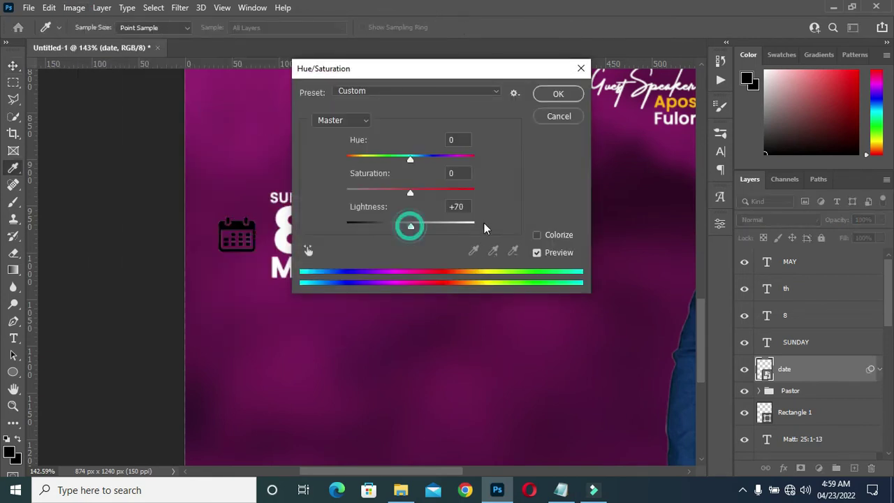
{"action": "left_click_drag", "start_coordinate": [457, 225], "coordinate": [511, 227]}
{"action": "left_click", "coordinate": [558, 95]}
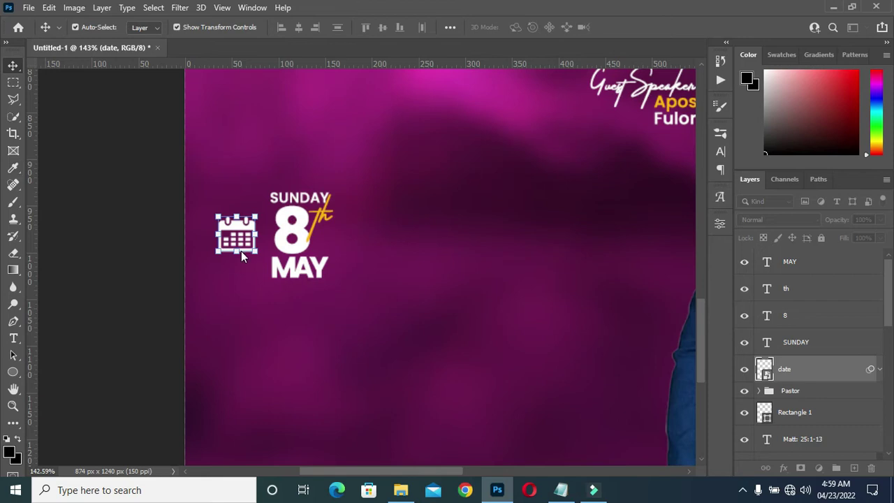
Fit the whole flyer in the window and scroll to review it
{"action": "key", "text": "ctrl+0"}
{"action": "left_click", "coordinate": [146, 284]}
{"action": "key", "text": "ctrl+0"}
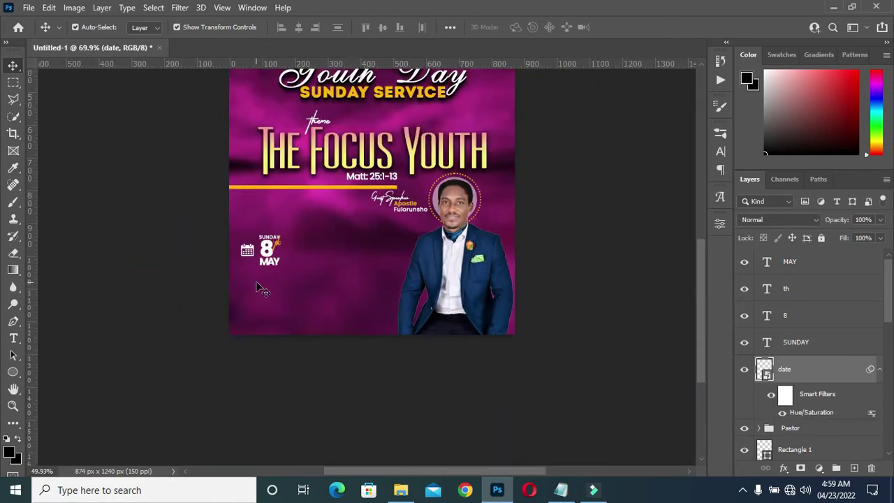
{"action": "scroll", "coordinate": [301, 385], "scroll_direction": "down", "scroll_amount": 1}
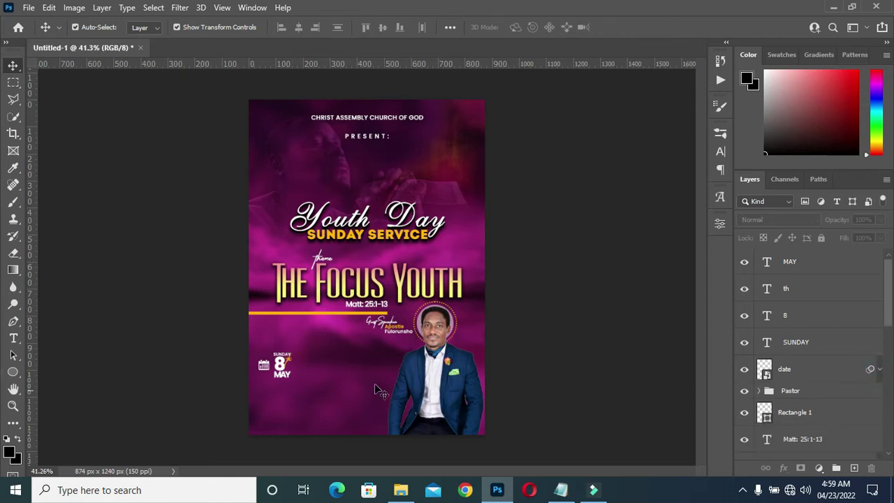
{"action": "scroll", "coordinate": [219, 387], "scroll_direction": "up", "scroll_amount": 2}
{"action": "scroll", "coordinate": [223, 377], "scroll_direction": "up", "scroll_amount": 2}
{"action": "scroll", "coordinate": [231, 350], "scroll_direction": "up", "scroll_amount": 2}
{"action": "scroll", "coordinate": [231, 349], "scroll_direction": "up", "scroll_amount": 2}
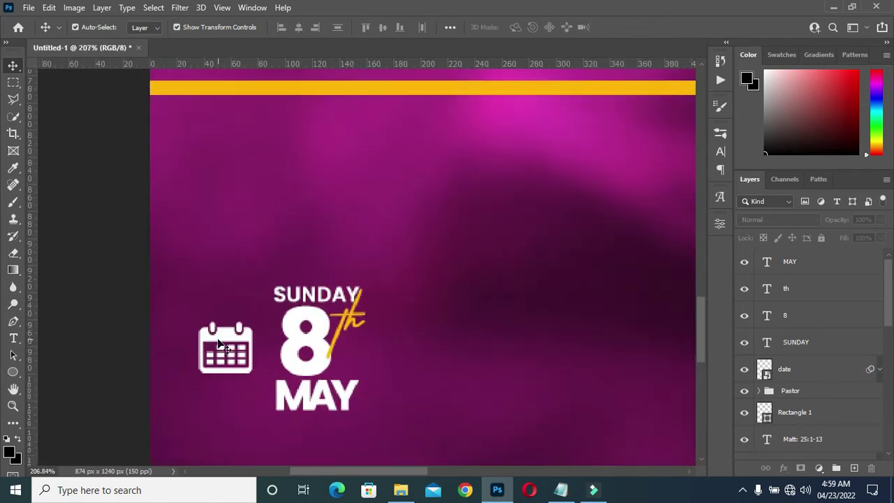
Shrink the calendar icon slightly and group it with the SUNDAY 8th MAY text layers
{"action": "left_click", "coordinate": [208, 344]}
{"action": "scroll", "coordinate": [206, 344], "scroll_direction": "down", "scroll_amount": 1}
{"action": "left_click_drag", "start_coordinate": [204, 345], "coordinate": [212, 345]}
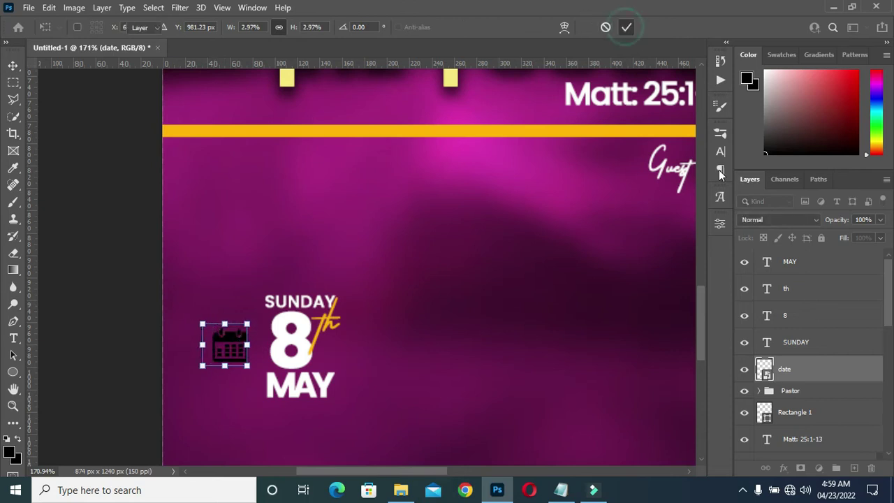
{"action": "left_click", "coordinate": [626, 26]}
{"action": "left_click", "coordinate": [788, 264], "text": "shift"}
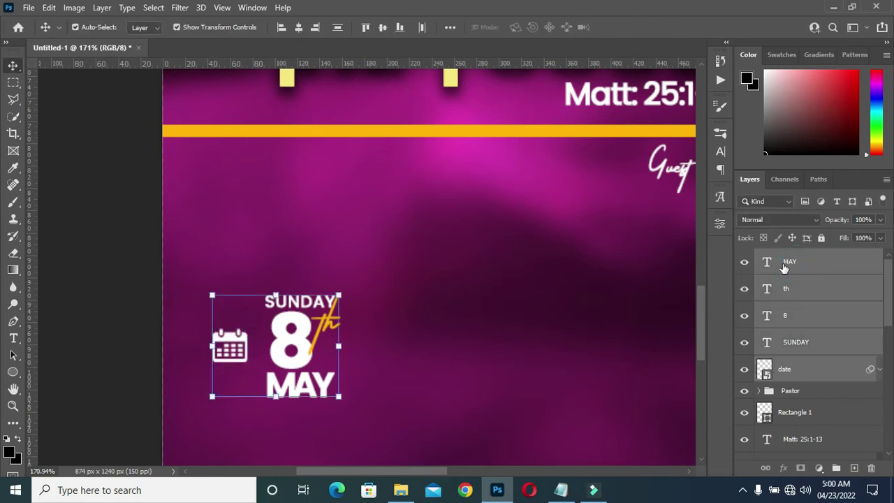
{"action": "left_click", "coordinate": [836, 468]}
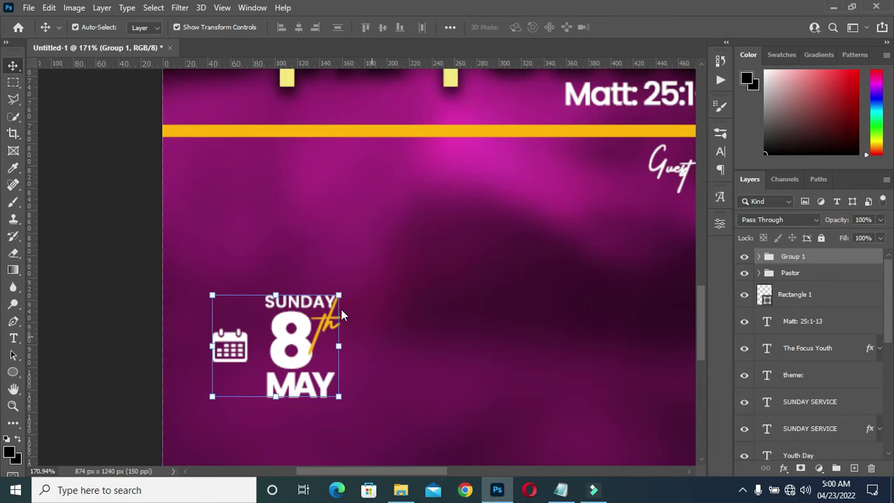
Enlarge the date group to about 155%
{"action": "scroll", "coordinate": [341, 316], "scroll_direction": "down", "scroll_amount": 3}
{"action": "key", "text": "ctrl+t"}
{"action": "left_click_drag", "start_coordinate": [339, 296], "coordinate": [393, 275]}
{"action": "left_click", "coordinate": [650, 28]}
Shift the date group about 45 px to the right
{"action": "scroll", "coordinate": [217, 377], "scroll_direction": "down", "scroll_amount": 3}
{"action": "scroll", "coordinate": [209, 368], "scroll_direction": "down", "scroll_amount": 1}
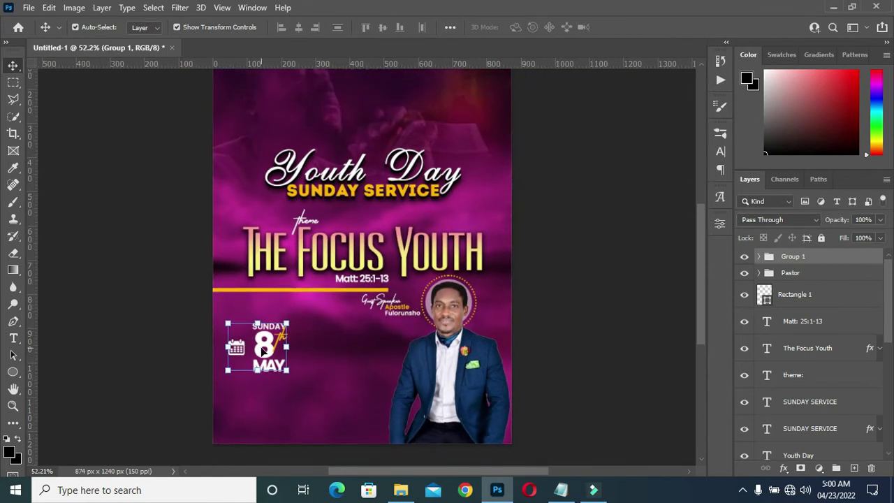
{"action": "key", "text": "ctrl+t"}
{"action": "left_click_drag", "start_coordinate": [268, 348], "coordinate": [283, 349]}
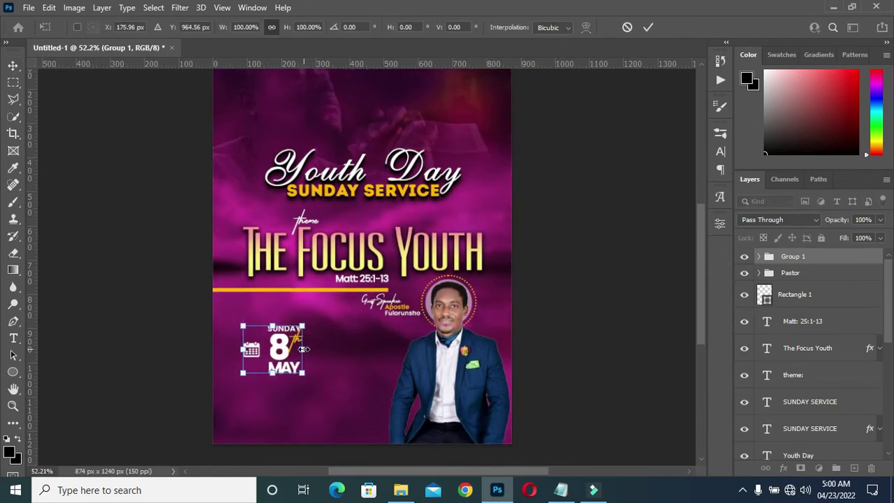
{"action": "left_click", "coordinate": [648, 28]}
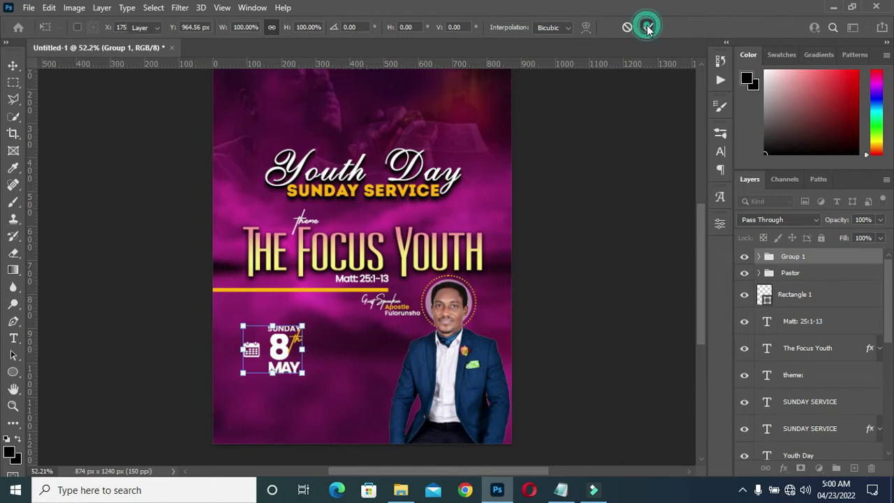
{"action": "left_click", "coordinate": [619, 170]}
{"action": "scroll", "coordinate": [308, 374], "scroll_direction": "up", "scroll_amount": 2}
{"action": "scroll", "coordinate": [305, 369], "scroll_direction": "up", "scroll_amount": 1}
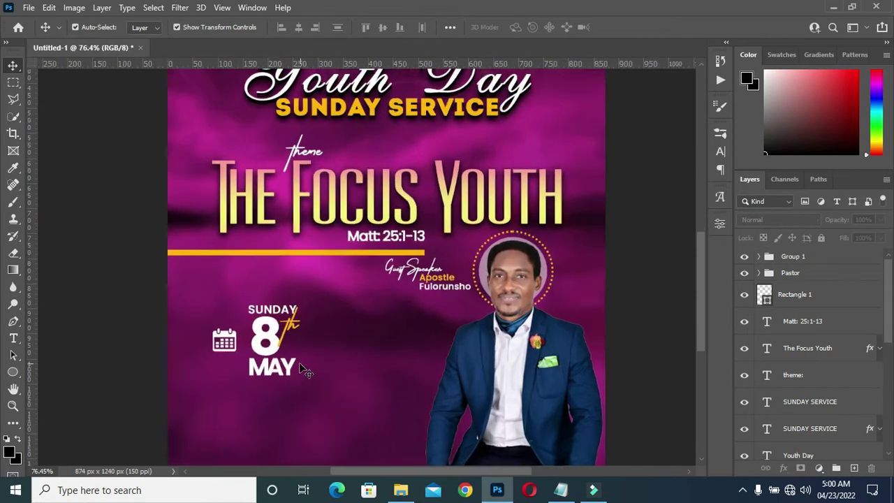
Draw a thin 6 × 137 px vertical rectangle just right of the date block
{"action": "scroll", "coordinate": [301, 353], "scroll_direction": "up", "scroll_amount": 2}
{"action": "left_click", "coordinate": [13, 372]}
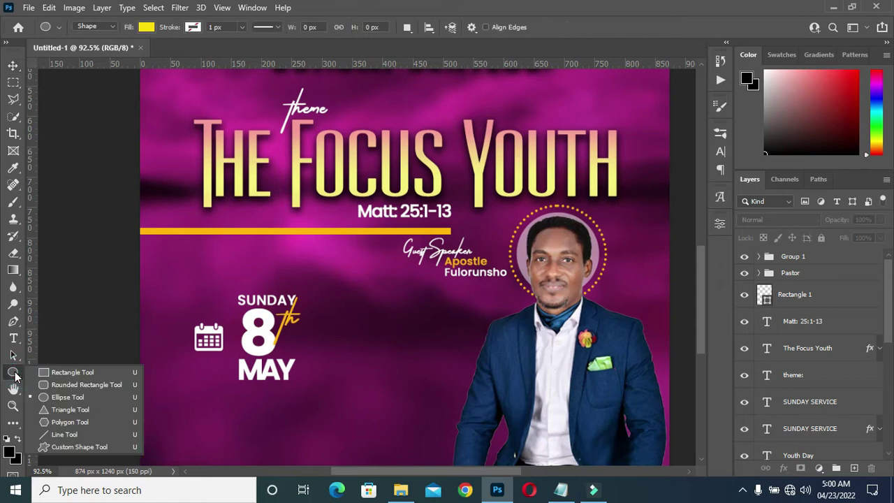
{"action": "left_click", "coordinate": [70, 372]}
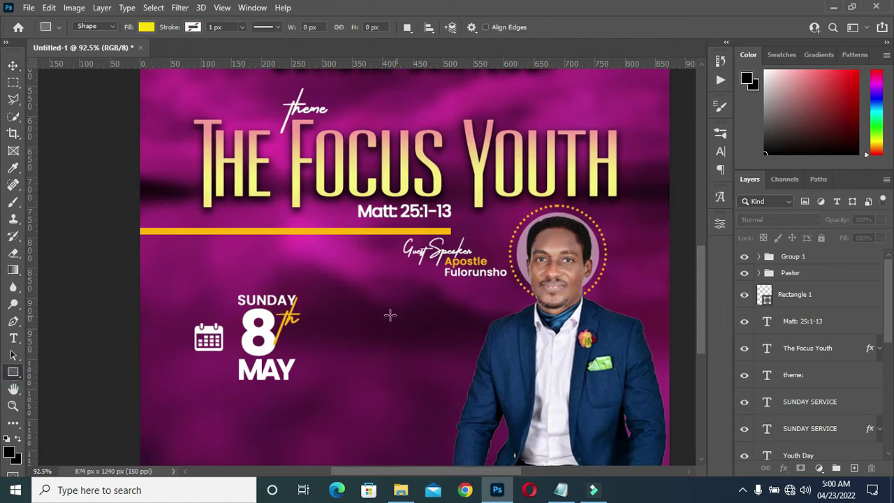
{"action": "scroll", "coordinate": [323, 309], "scroll_direction": "up", "scroll_amount": 1}
{"action": "left_click_drag", "start_coordinate": [321, 294], "coordinate": [326, 384]}
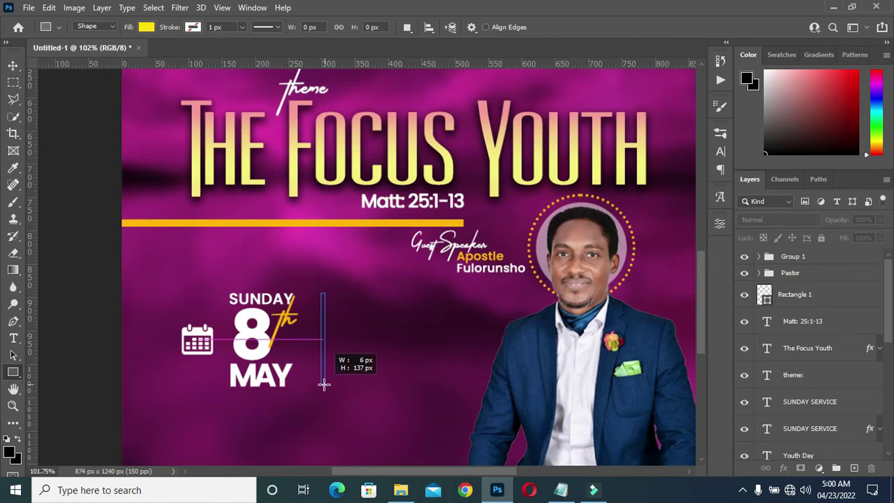
{"action": "left_click_drag", "start_coordinate": [325, 384], "coordinate": [324, 383]}
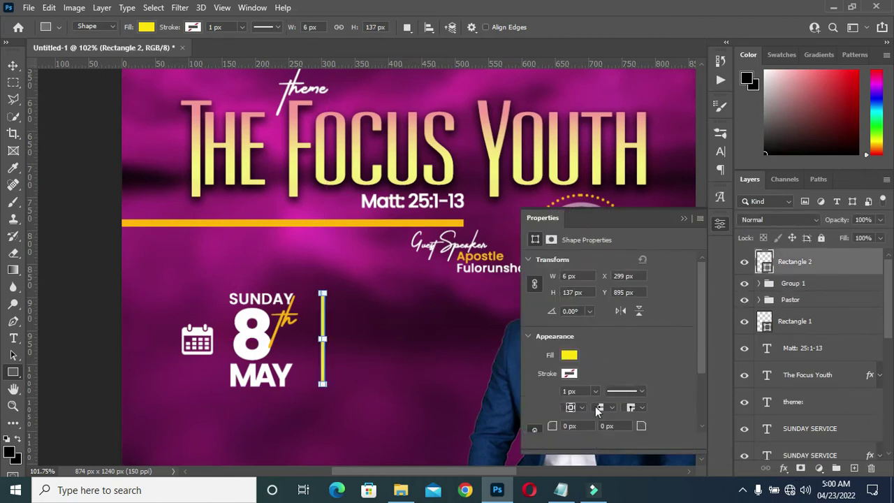
Fill the bar orange and nudge it left toward the date
{"action": "left_click", "coordinate": [569, 358]}
{"action": "left_click", "coordinate": [547, 322]}
{"action": "left_click", "coordinate": [684, 218]}
{"action": "key", "text": "v"}
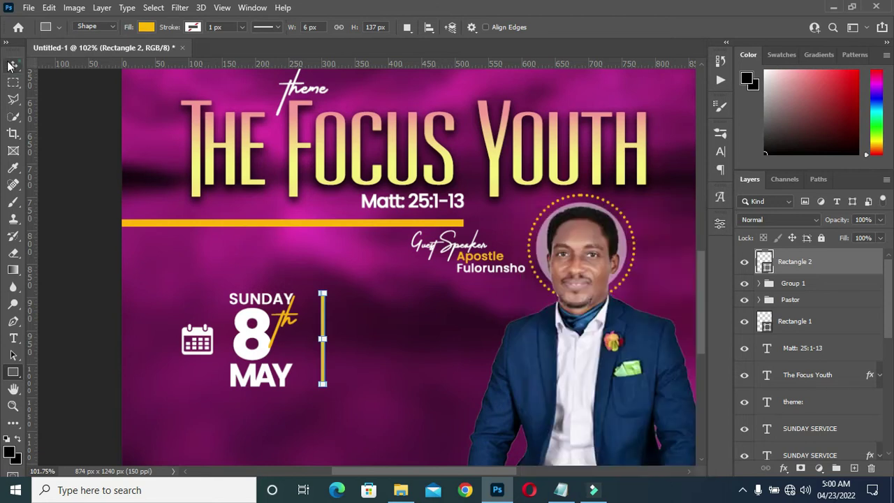
{"action": "key", "text": "Left"}
{"action": "key", "text": "Left"}
{"action": "key", "text": "Left"}
{"action": "key", "text": "Left"}
{"action": "key", "text": "Left"}
{"action": "key", "text": "Left"}
{"action": "key", "text": "Left"}
{"action": "key", "text": "Left"}
{"action": "key", "text": "Left"}
{"action": "key", "text": "Left"}
{"action": "key", "text": "Left"}
{"action": "key", "text": "Left"}
{"action": "key", "text": "Left"}
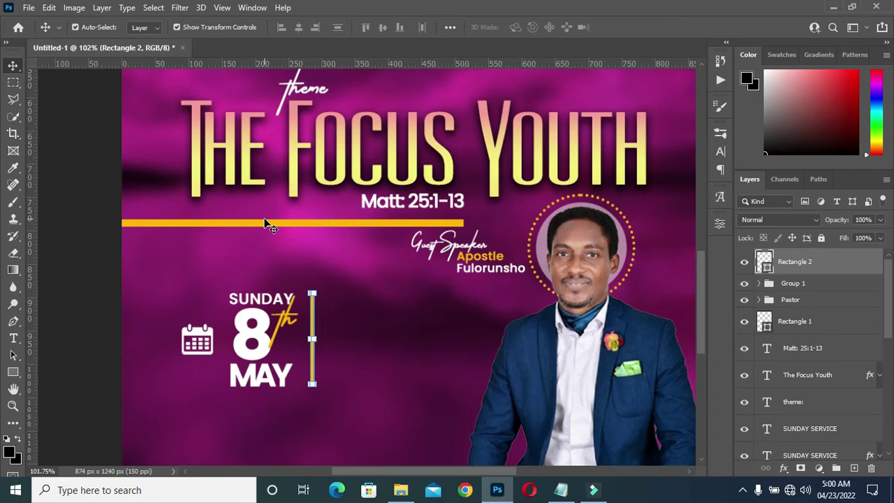
{"action": "left_click", "coordinate": [413, 430]}
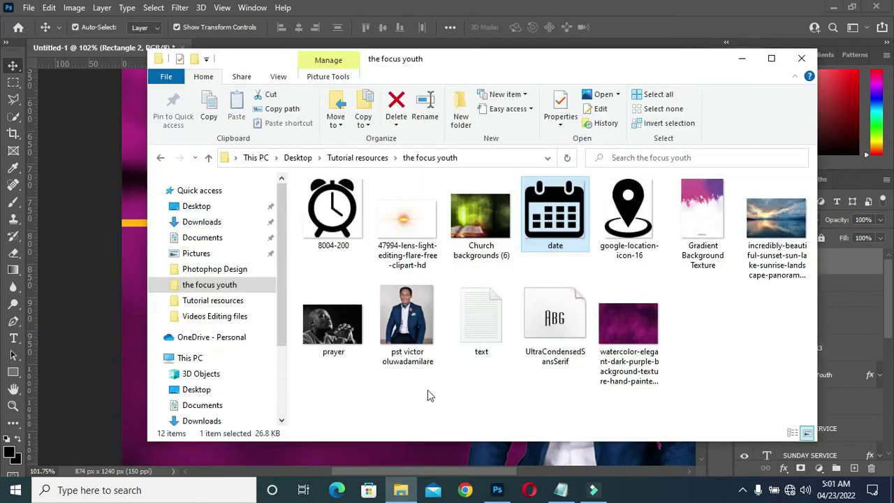
Place the alarm-clock image as a small icon right of the orange bar
{"action": "left_click", "coordinate": [342, 204]}
{"action": "left_click_drag", "start_coordinate": [342, 204], "coordinate": [131, 277]}
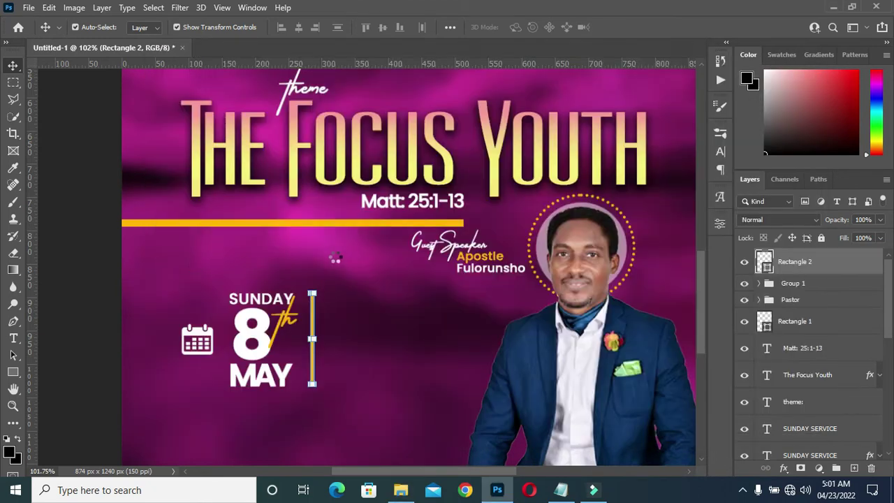
{"action": "left_click_drag", "start_coordinate": [409, 128], "coordinate": [376, 316]}
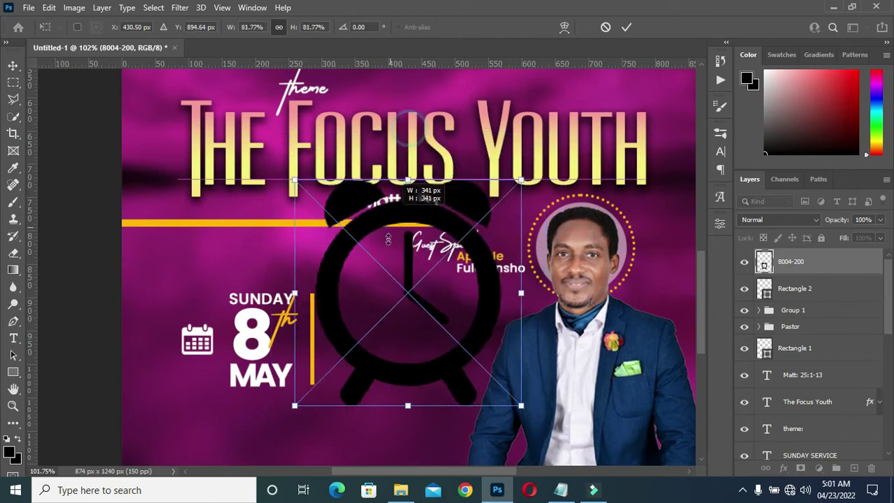
{"action": "left_click_drag", "start_coordinate": [376, 317], "coordinate": [377, 324]}
{"action": "mouse_move", "coordinate": [409, 405]}
{"action": "left_mouse_down"}
{"action": "mouse_move", "coordinate": [408, 372]}
{"action": "mouse_move", "coordinate": [368, 340]}
{"action": "mouse_move", "coordinate": [346, 337]}
{"action": "left_mouse_up"}
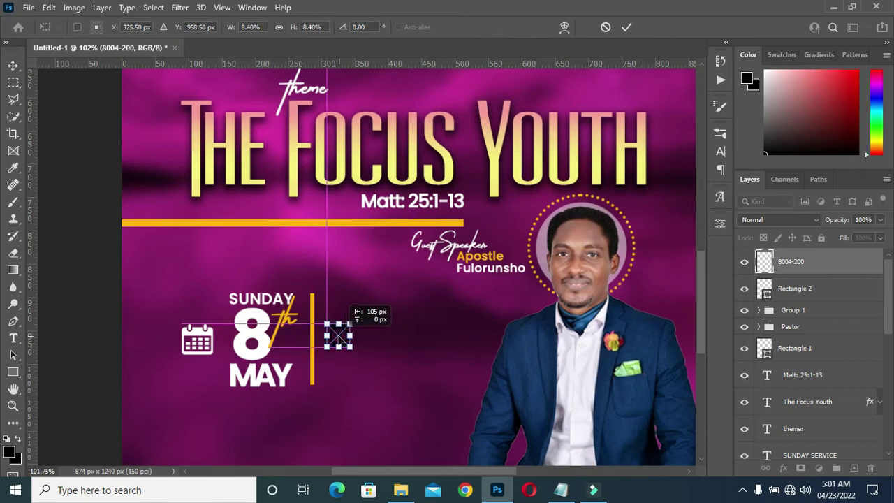
{"action": "left_click", "coordinate": [627, 27]}
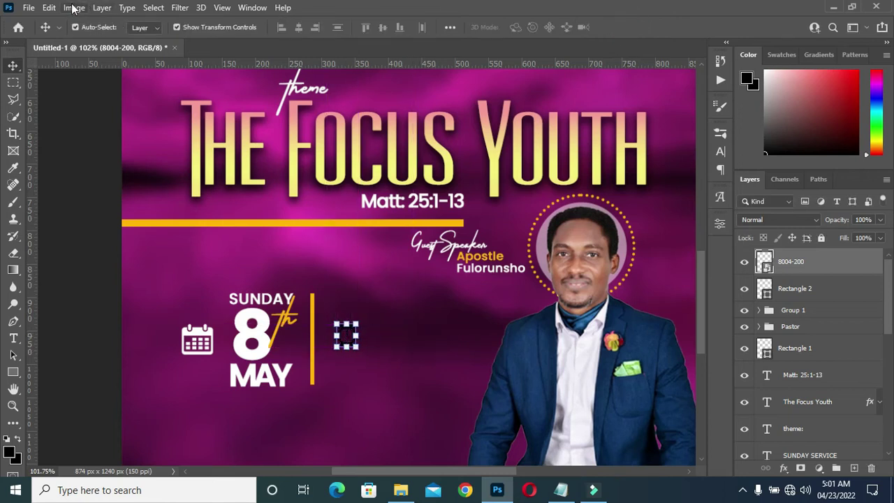
Turn the clock icon white with Hue/Saturation Lightness and enlarge it slightly
{"action": "left_click", "coordinate": [74, 8]}
{"action": "left_click", "coordinate": [249, 112]}
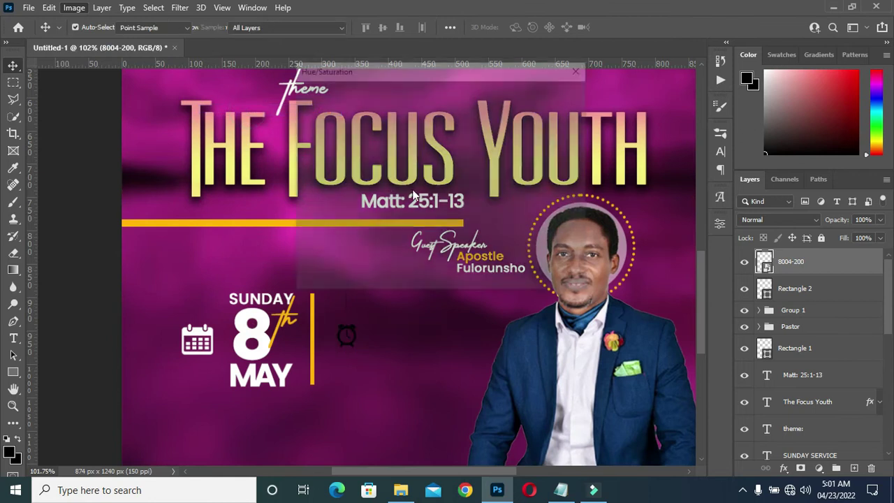
{"action": "left_click_drag", "start_coordinate": [411, 227], "coordinate": [475, 226]}
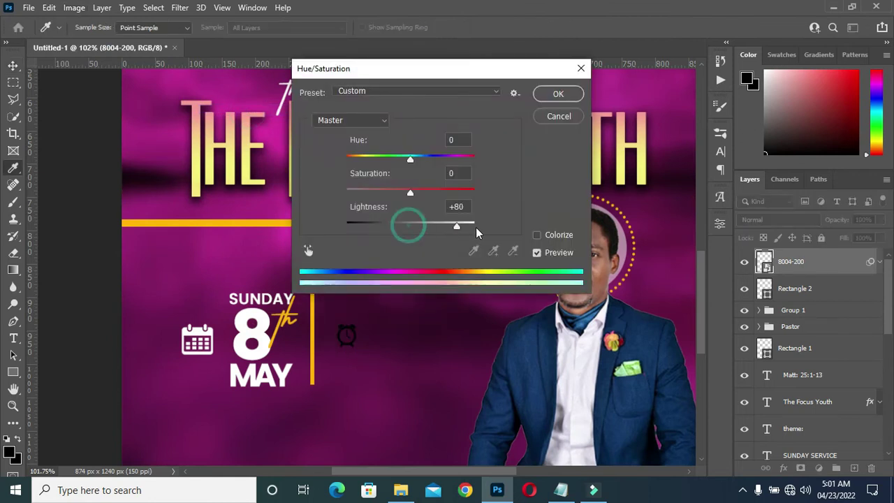
{"action": "left_click", "coordinate": [564, 95]}
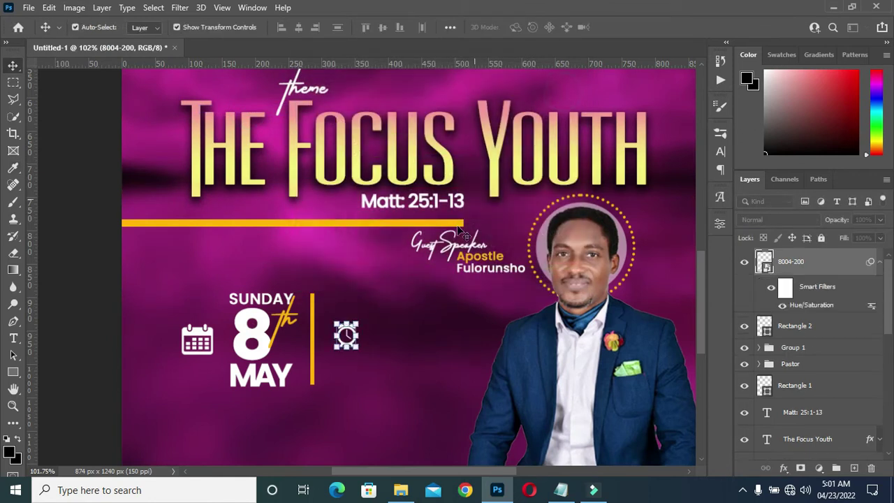
{"action": "left_click", "coordinate": [349, 348]}
{"action": "left_click", "coordinate": [350, 341]}
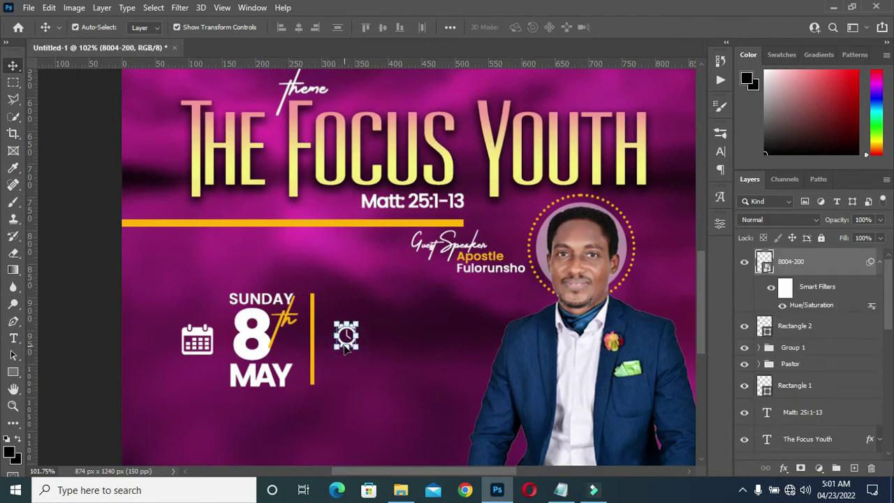
{"action": "key", "text": "ctrl+t"}
{"action": "left_click_drag", "start_coordinate": [347, 349], "coordinate": [347, 358]}
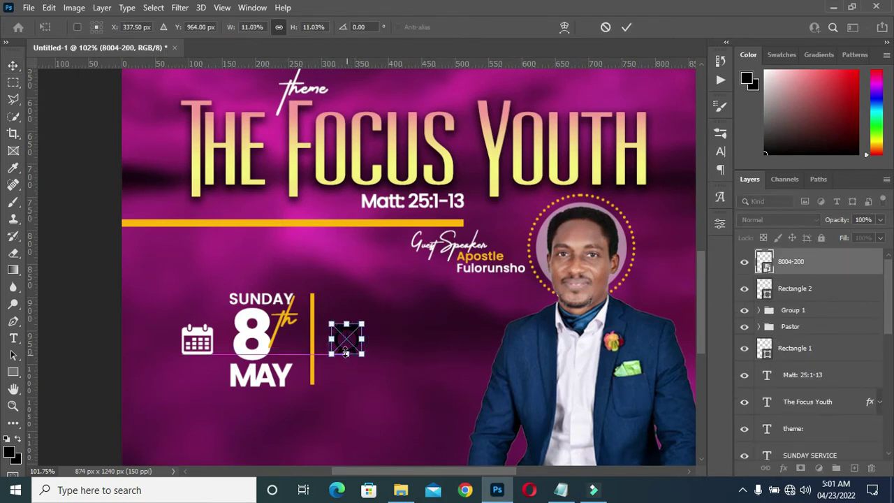
{"action": "left_click", "coordinate": [625, 27]}
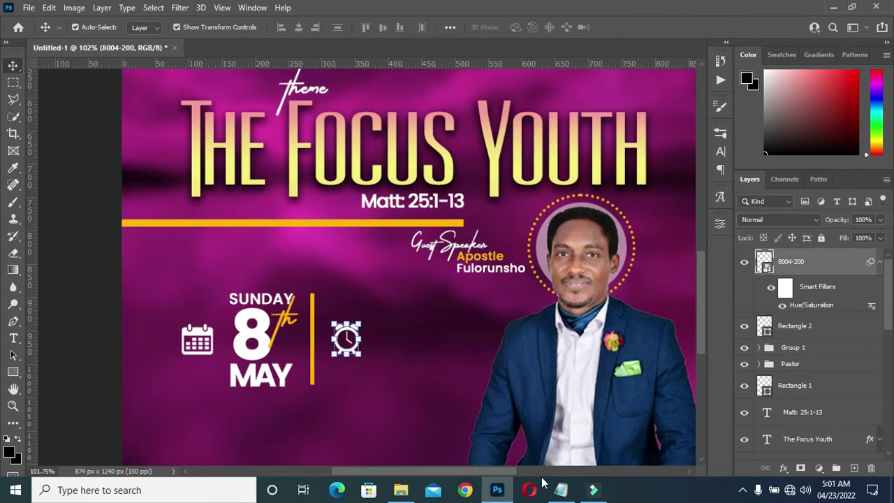
{"action": "left_click", "coordinate": [499, 417]}
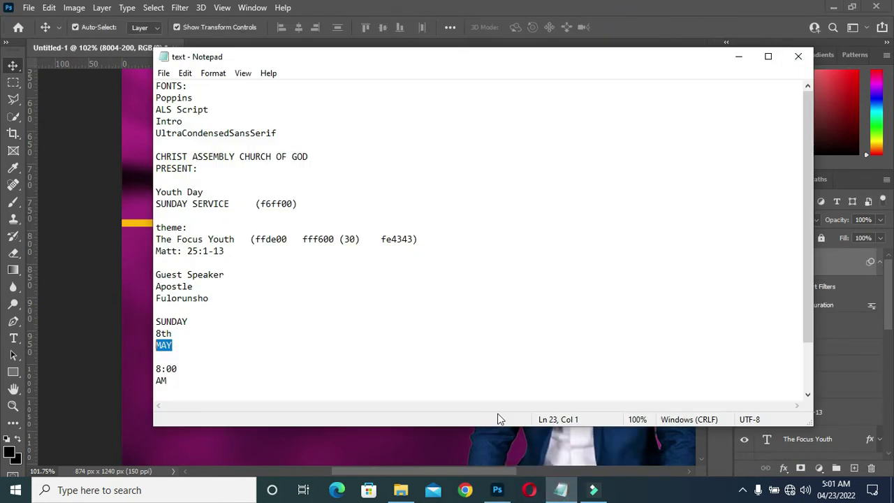
Copy 8:00 from the notes and place a duplicate of the MAY text beside the clock
{"action": "double_click", "coordinate": [174, 369]}
{"action": "right_click", "coordinate": [173, 369]}
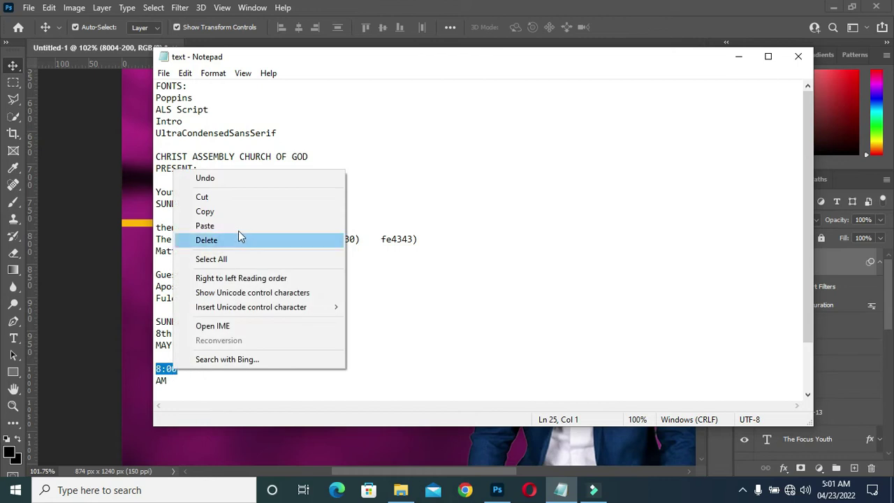
{"action": "left_click", "coordinate": [241, 210]}
{"action": "left_click", "coordinate": [739, 56]}
{"action": "scroll", "coordinate": [365, 349], "scroll_direction": "up", "scroll_amount": 2}
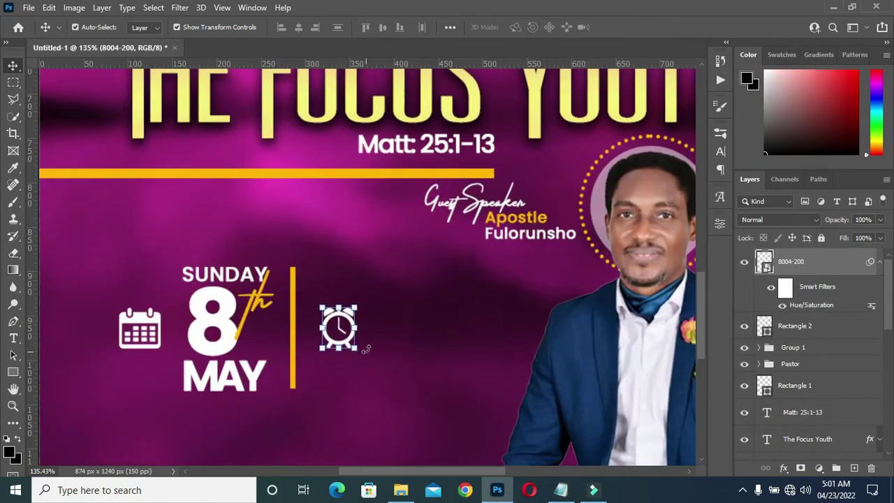
{"action": "left_click", "coordinate": [244, 386]}
{"action": "left_click_drag", "start_coordinate": [854, 375], "coordinate": [854, 467]}
{"action": "left_click_drag", "start_coordinate": [836, 376], "coordinate": [825, 262]}
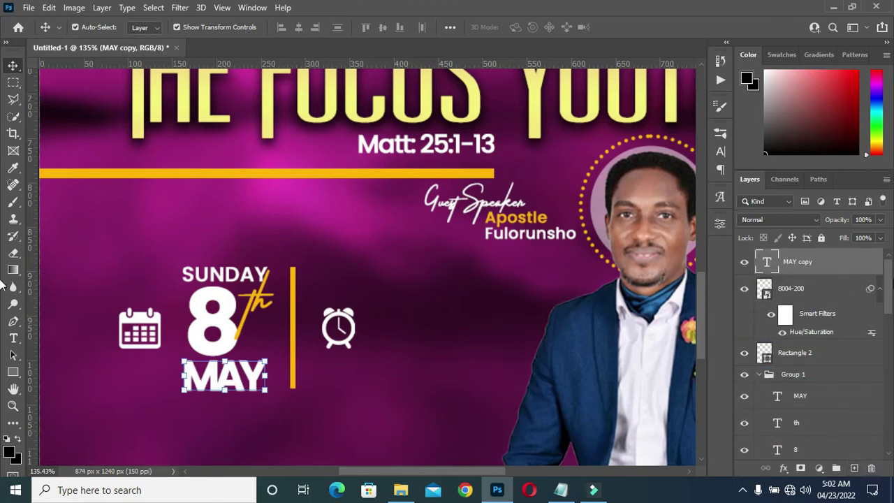
{"action": "left_click", "coordinate": [879, 290]}
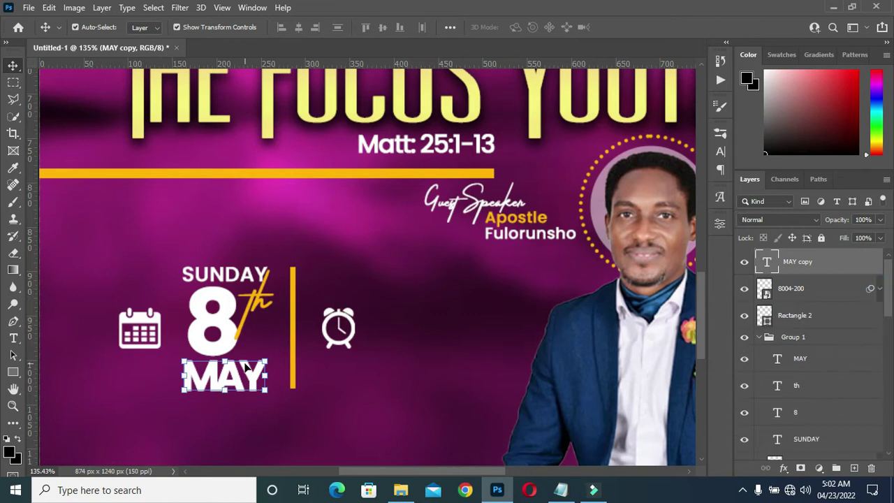
{"action": "left_click_drag", "start_coordinate": [236, 385], "coordinate": [427, 311]}
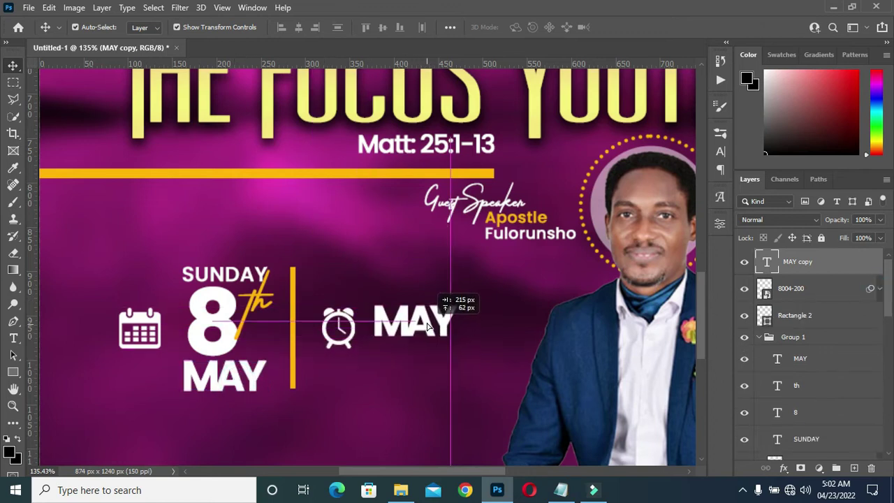
{"action": "left_click_drag", "start_coordinate": [428, 311], "coordinate": [428, 310]}
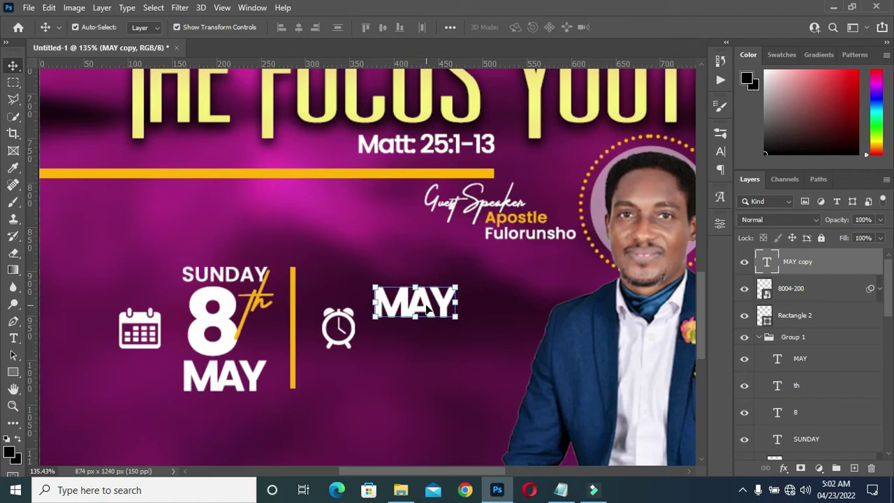
Retype the copied text as 8:00 with tracking set to 0
{"action": "double_click", "coordinate": [421, 310]}
{"action": "type", "text": "8:00"}
{"action": "left_click", "coordinate": [626, 28]}
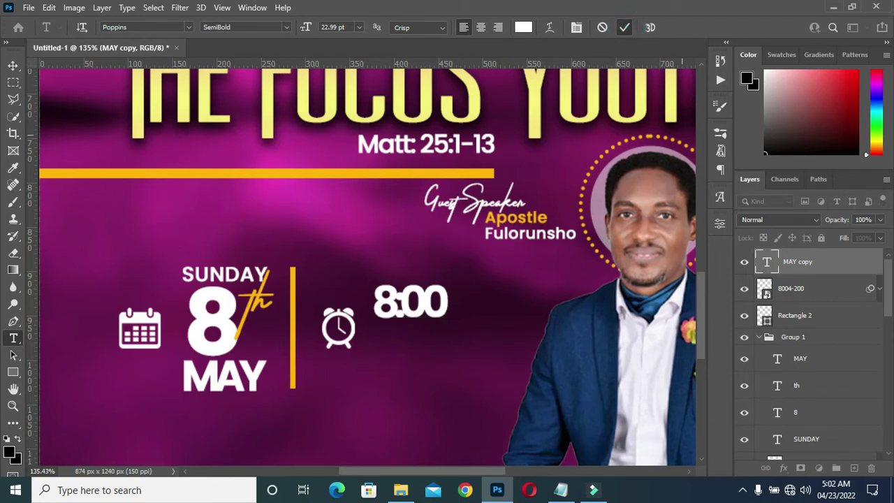
{"action": "left_click", "coordinate": [721, 153]}
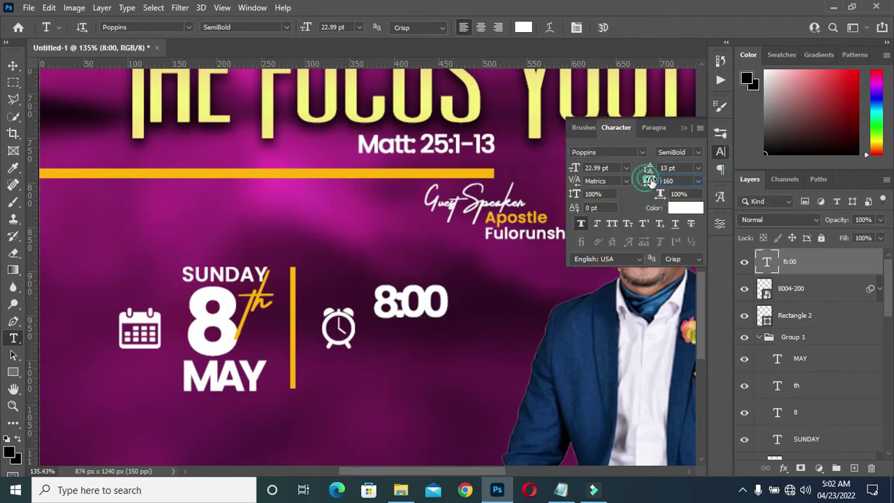
{"action": "type", "text": "0"}
{"action": "key", "text": "Return"}
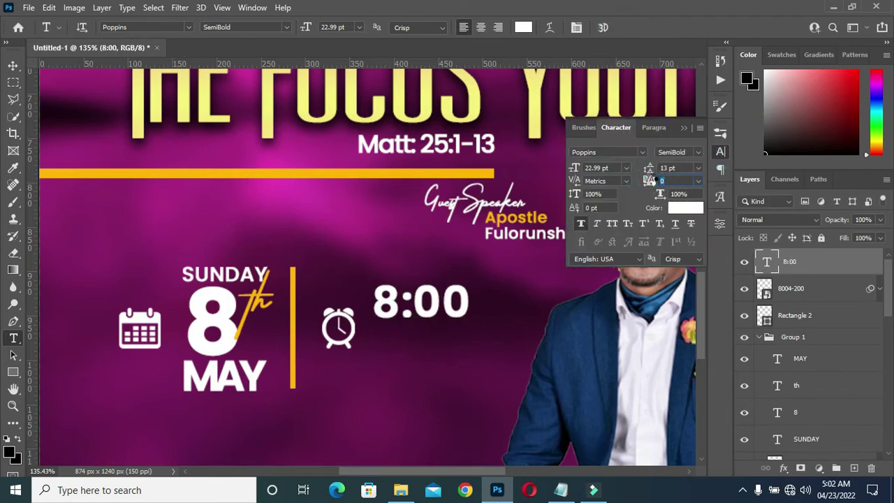
{"action": "left_click", "coordinate": [684, 128]}
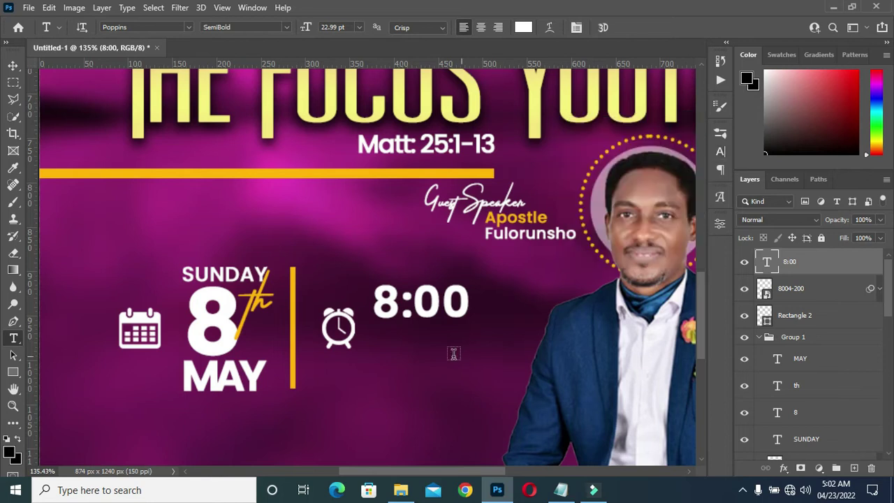
{"action": "left_click", "coordinate": [13, 67]}
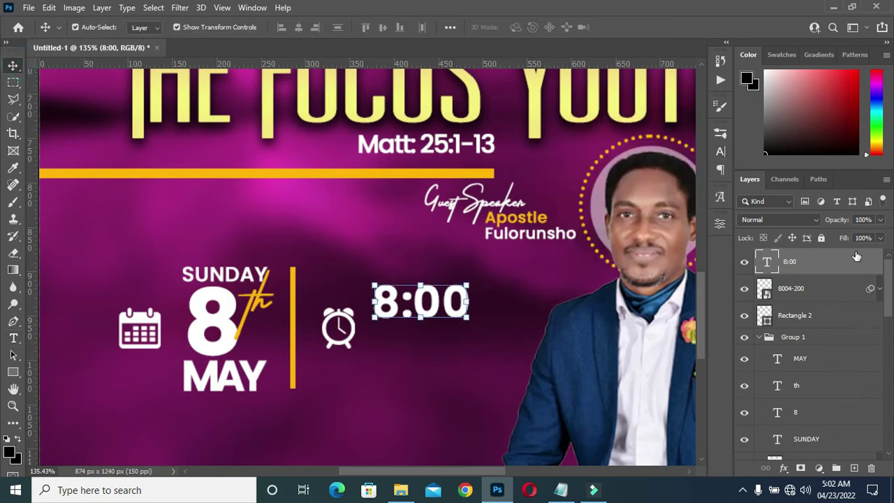
Add an AM text line, copied from the notes, centred below 8:00
{"action": "key", "text": "ctrl+j"}
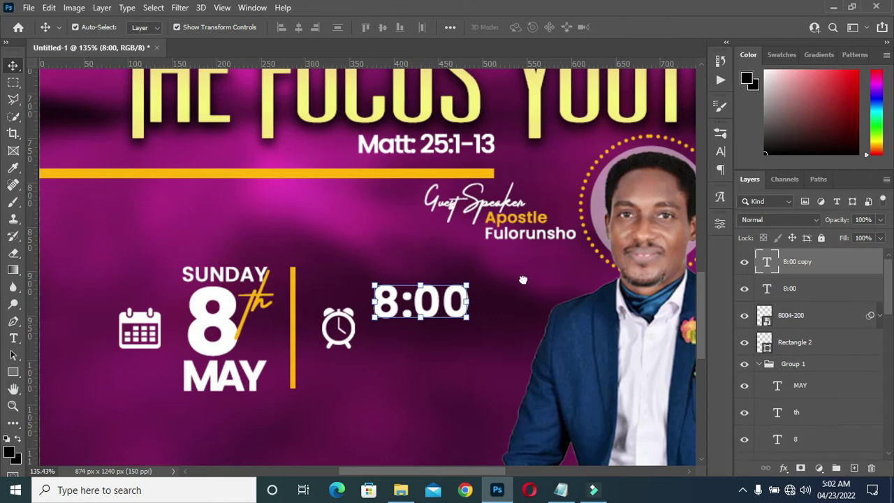
{"action": "left_click_drag", "start_coordinate": [449, 317], "coordinate": [448, 350]}
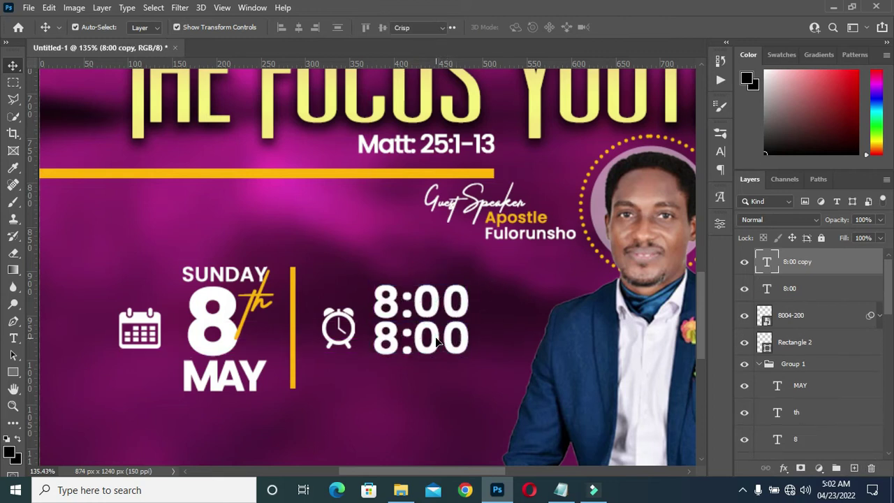
{"action": "double_click", "coordinate": [436, 340]}
{"action": "left_click", "coordinate": [561, 490]}
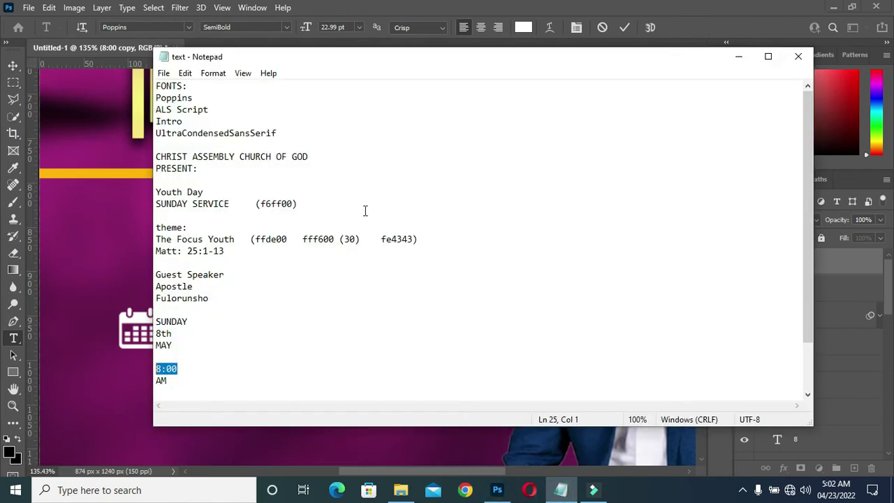
{"action": "left_click_drag", "start_coordinate": [169, 381], "coordinate": [157, 381]}
{"action": "right_click", "coordinate": [160, 380]}
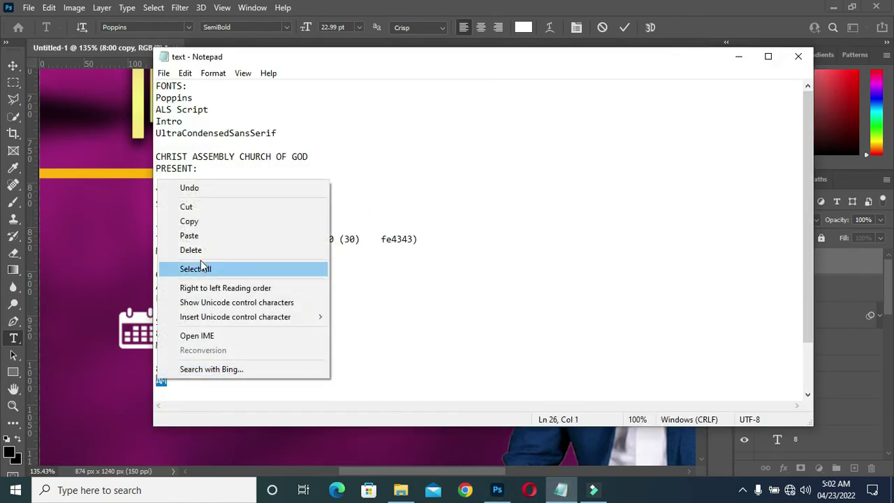
{"action": "left_click", "coordinate": [213, 222]}
{"action": "left_click", "coordinate": [739, 57]}
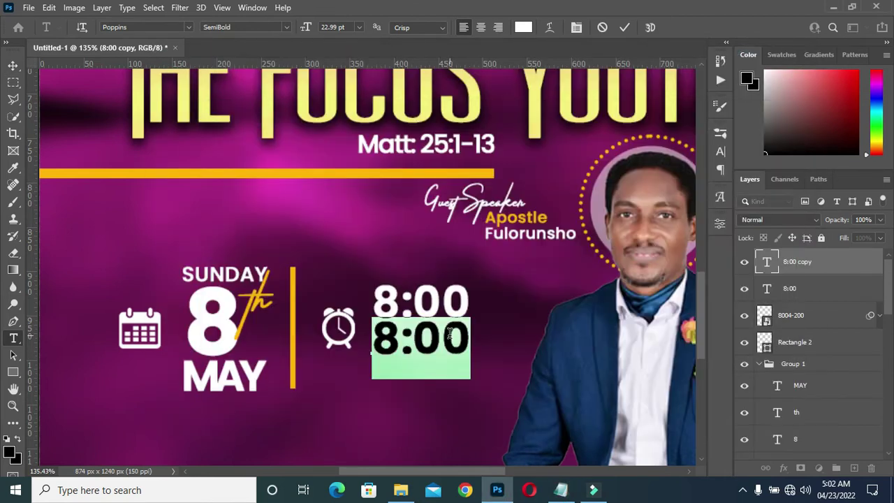
{"action": "key", "text": "ctrl+v"}
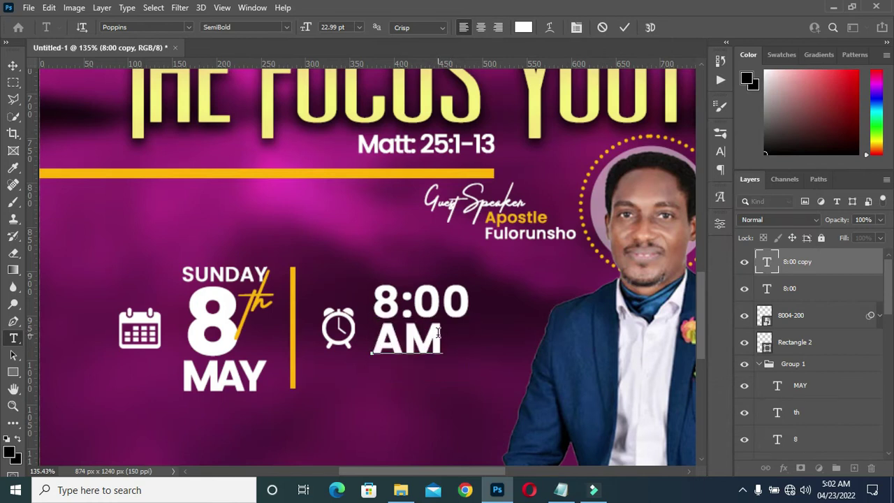
{"action": "left_click", "coordinate": [12, 65]}
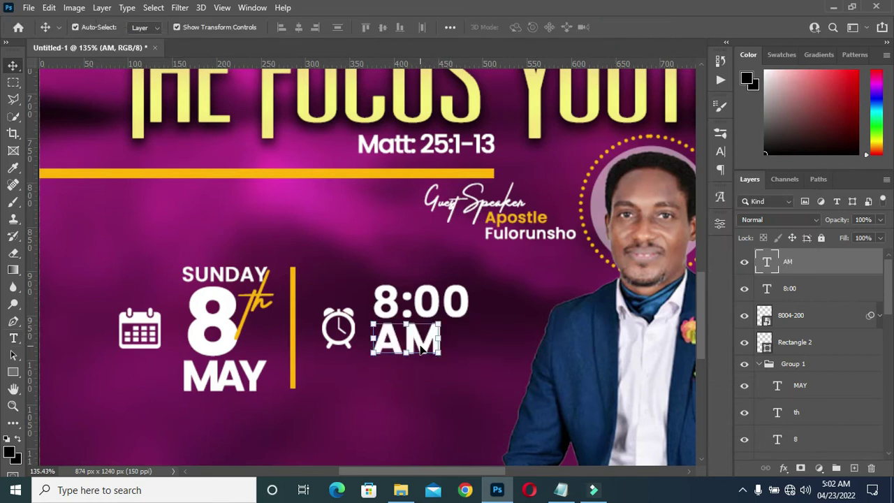
{"action": "left_click_drag", "start_coordinate": [420, 349], "coordinate": [434, 349]}
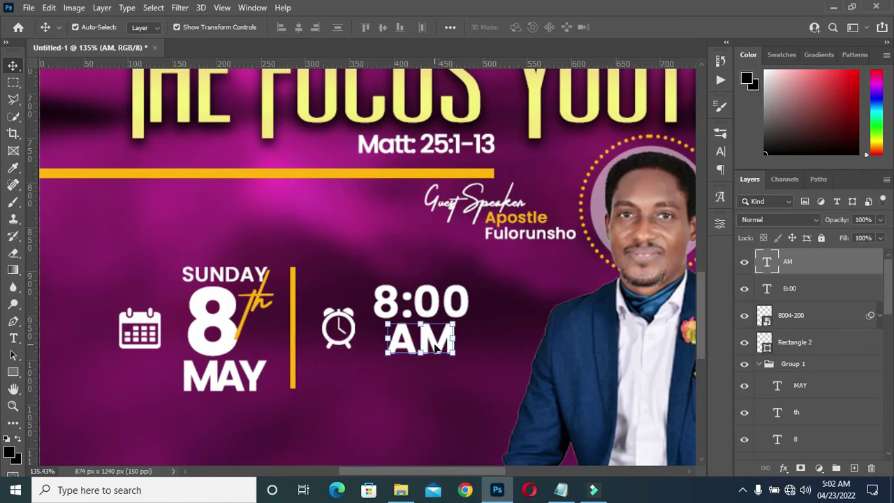
Nudge the 8:00 and AM layers together into final position beside the clock
{"action": "scroll", "coordinate": [201, 183], "scroll_direction": "down", "scroll_amount": 2}
{"action": "scroll", "coordinate": [496, 223], "scroll_direction": "down", "scroll_amount": 2}
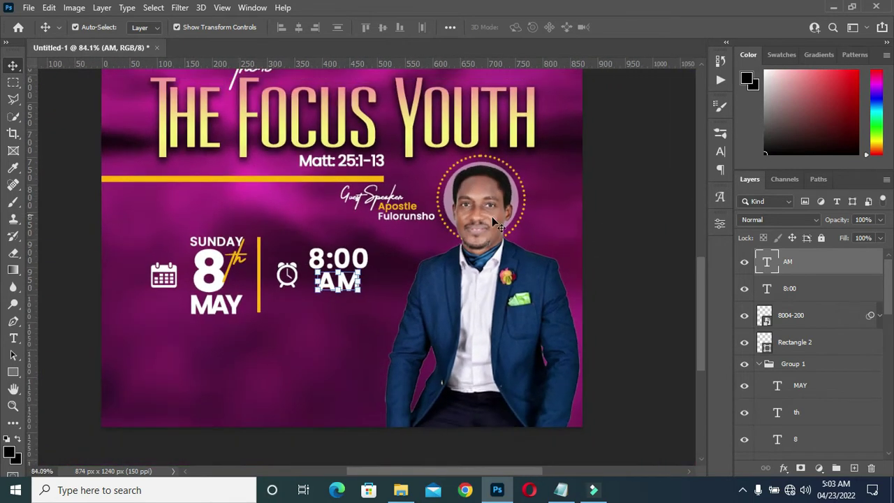
{"action": "left_click", "coordinate": [622, 234]}
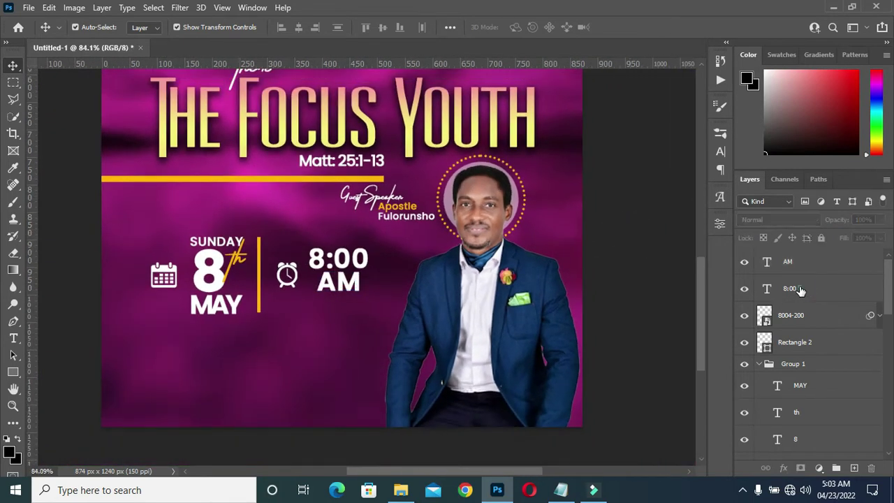
{"action": "left_click", "coordinate": [802, 290]}
{"action": "left_click", "coordinate": [804, 260], "text": "shift"}
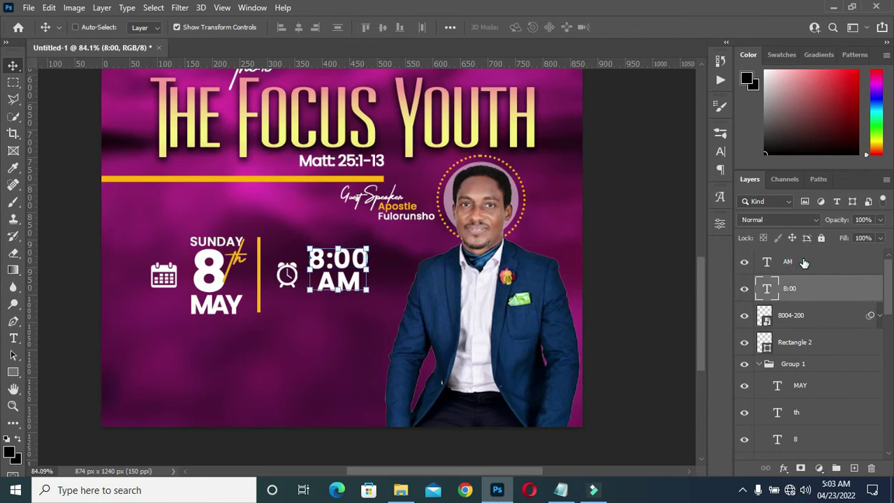
{"action": "key", "text": "Down"}
{"action": "key", "text": "Down"}
{"action": "key", "text": "Down"}
{"action": "key", "text": "Down"}
{"action": "key", "text": "Down"}
{"action": "key", "text": "Down"}
{"action": "key", "text": "Left"}
{"action": "key", "text": "Left"}
{"action": "key", "text": "Left"}
{"action": "key", "text": "Left"}
{"action": "key", "text": "Left"}
{"action": "key", "text": "Left"}
{"action": "key", "text": "Left"}
{"action": "key", "text": "Left"}
{"action": "key", "text": "Right"}
{"action": "key", "text": "Right"}
{"action": "key", "text": "Down"}
{"action": "key", "text": "Down"}
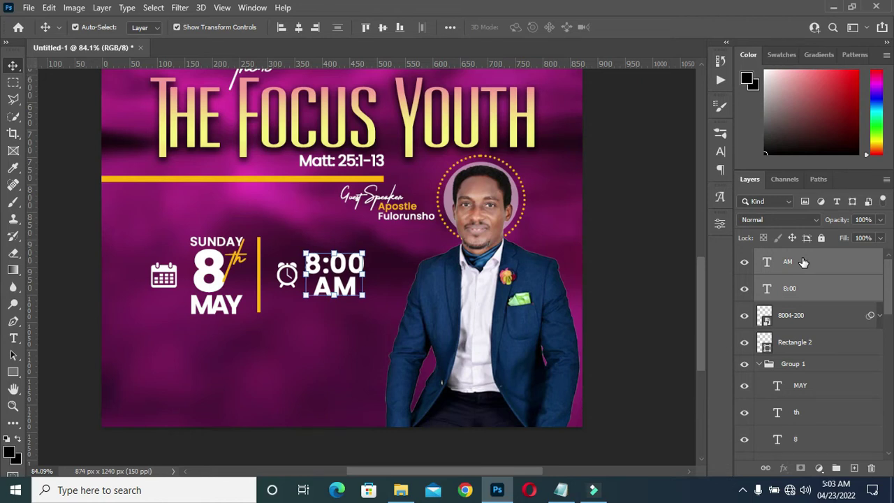
{"action": "left_click", "coordinate": [640, 285]}
{"action": "scroll", "coordinate": [405, 266], "scroll_direction": "down", "scroll_amount": 3, "text": "alt"}
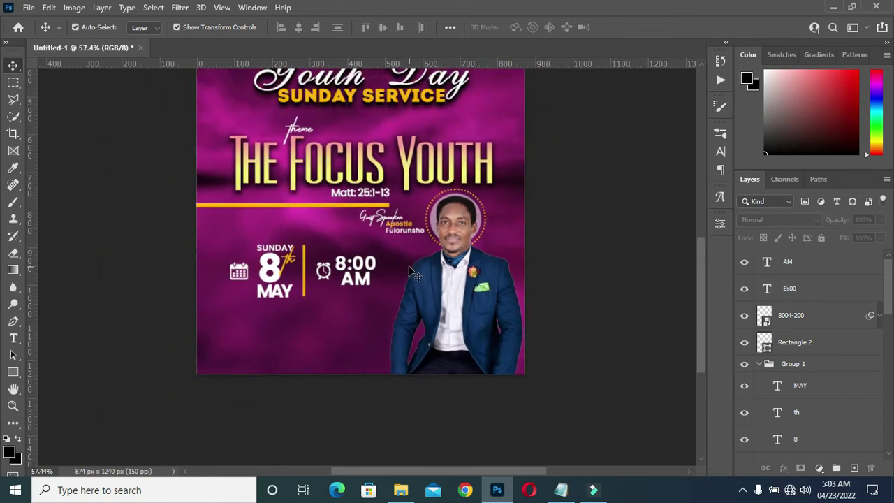
Nudge the vertical divider bar slightly to the right
{"action": "scroll", "coordinate": [368, 280], "scroll_direction": "down", "scroll_amount": 1, "text": "alt"}
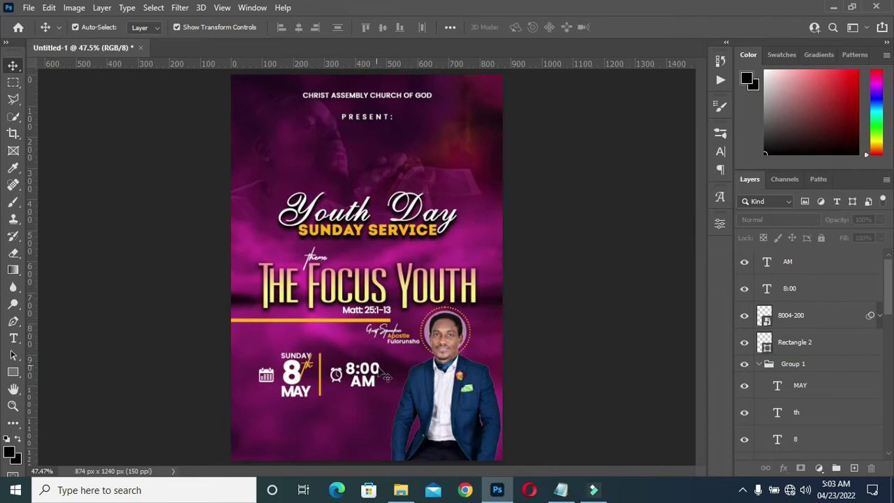
{"action": "scroll", "coordinate": [386, 377], "scroll_direction": "up", "scroll_amount": 2}
{"action": "scroll", "coordinate": [350, 389], "scroll_direction": "up", "scroll_amount": 1}
{"action": "scroll", "coordinate": [329, 392], "scroll_direction": "down", "scroll_amount": 1}
{"action": "scroll", "coordinate": [308, 393], "scroll_direction": "down", "scroll_amount": 1}
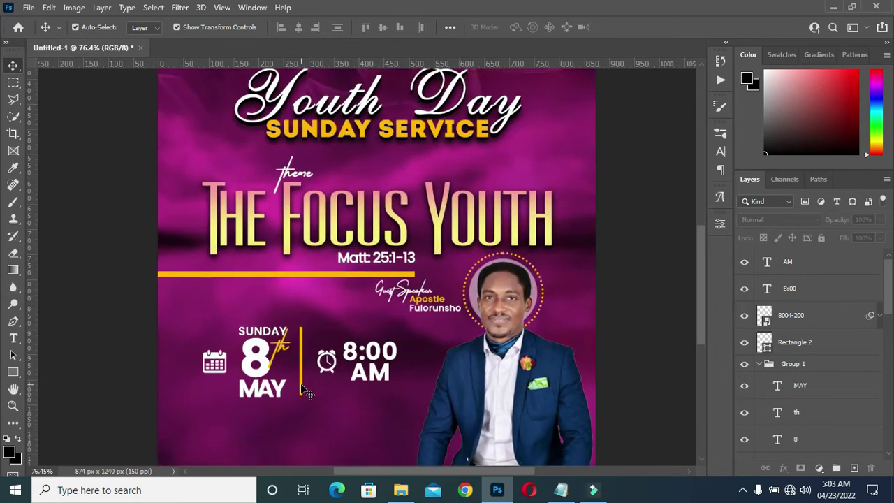
{"action": "left_click", "coordinate": [301, 384]}
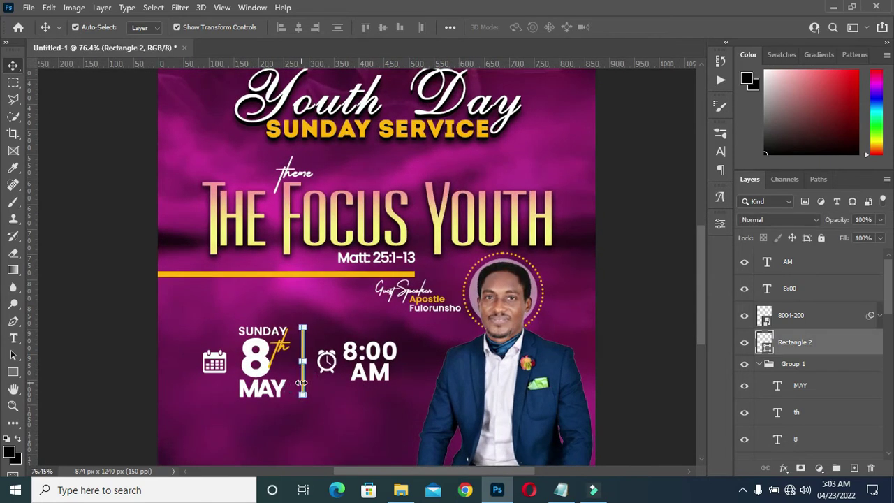
{"action": "key", "text": "Right"}
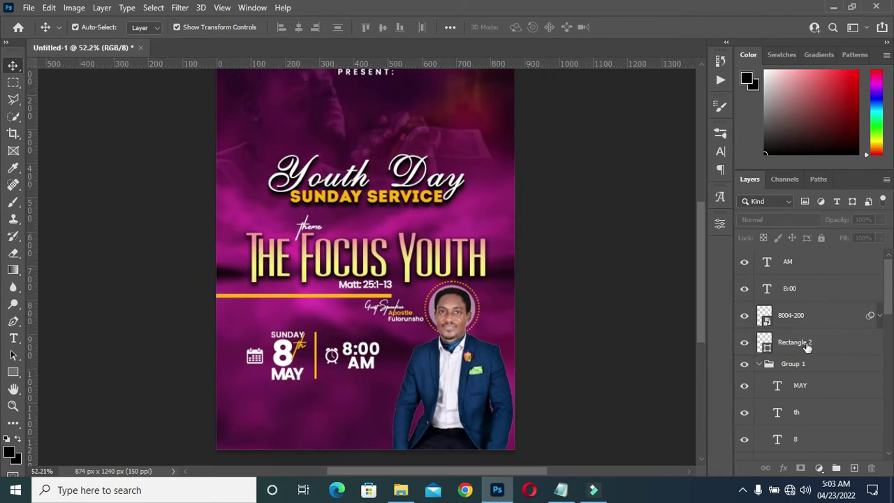
Group the divider and time layers as 'Time' and name the date group 'Date'
{"action": "left_click", "coordinate": [807, 342]}
{"action": "left_click", "coordinate": [803, 263], "text": "shift"}
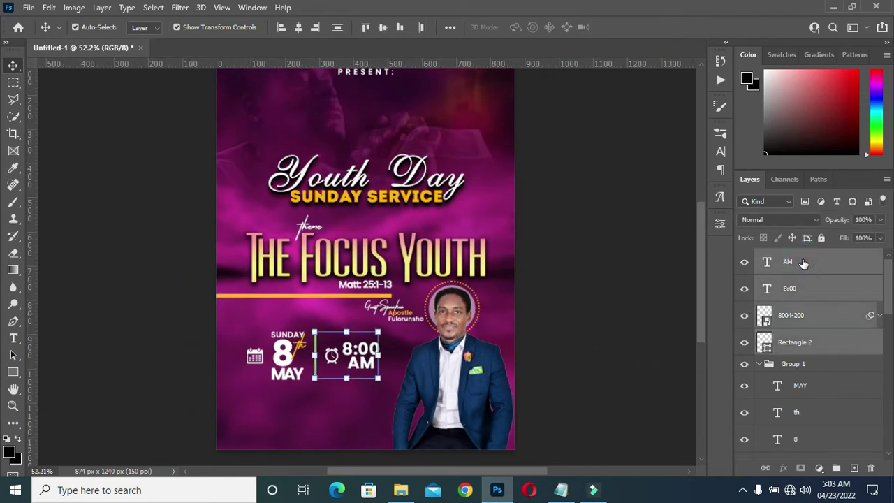
{"action": "left_click", "coordinate": [836, 467]}
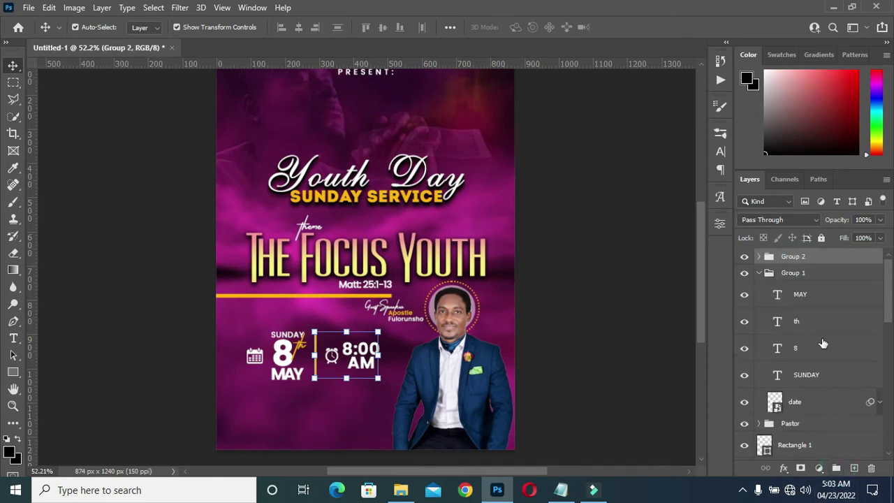
{"action": "left_click", "coordinate": [760, 273]}
{"action": "double_click", "coordinate": [793, 257]}
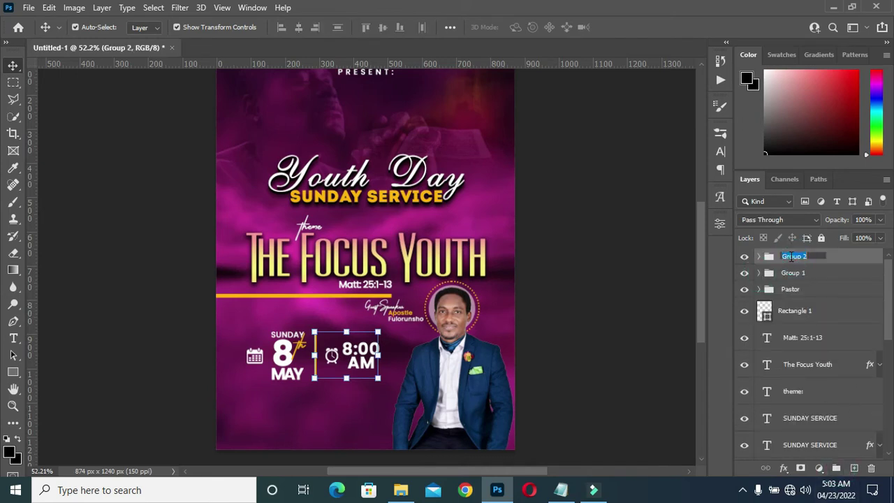
{"action": "type", "text": "Time"}
{"action": "key", "text": "Return"}
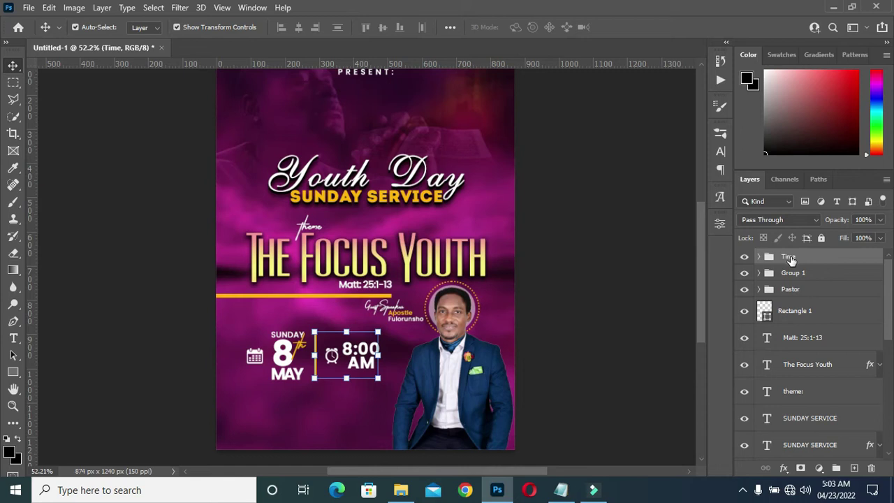
{"action": "double_click", "coordinate": [794, 273]}
{"action": "type", "text": "Date"}
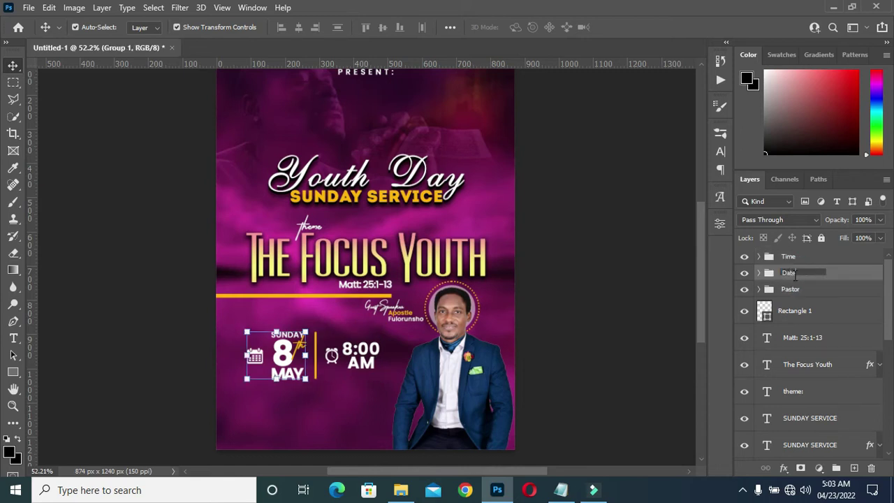
{"action": "key", "text": "Return"}
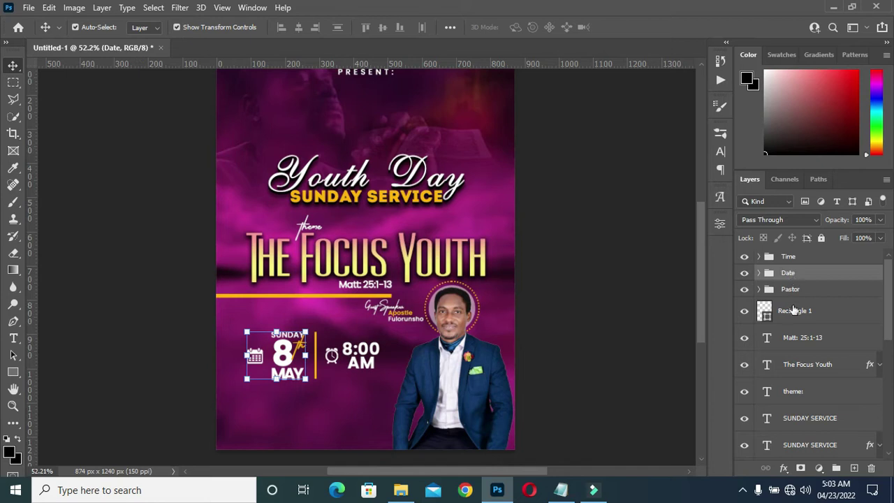
Group the layers from Rectangle 1 down to Youth Day as 'Text'
{"action": "left_click", "coordinate": [791, 312]}
{"action": "scroll", "coordinate": [793, 335], "scroll_direction": "down", "scroll_amount": 2}
{"action": "scroll", "coordinate": [795, 364], "scroll_direction": "down", "scroll_amount": 2}
{"action": "scroll", "coordinate": [798, 391], "scroll_direction": "down", "scroll_amount": 1}
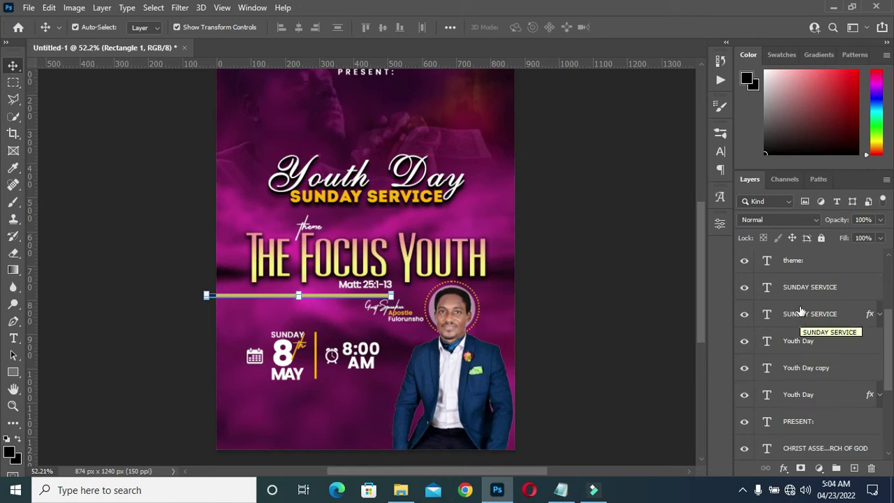
{"action": "left_click", "coordinate": [800, 396], "text": "shift"}
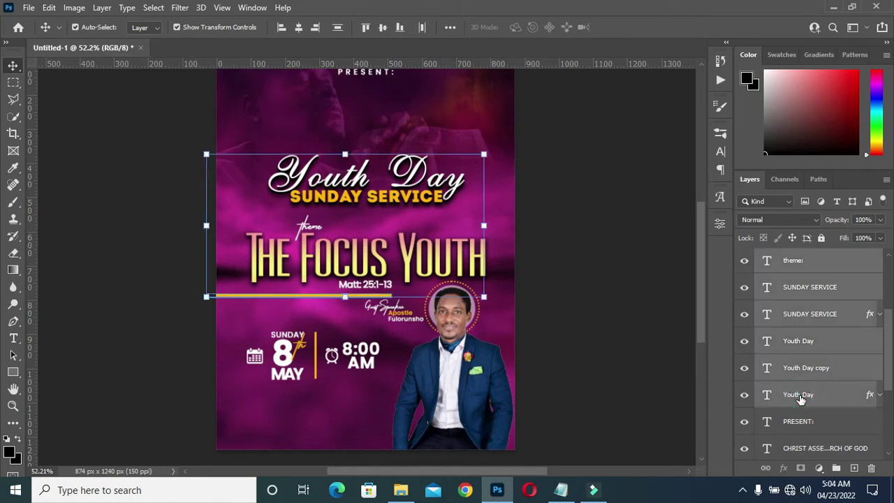
{"action": "left_click", "coordinate": [836, 468]}
{"action": "double_click", "coordinate": [794, 257]}
{"action": "type", "text": "Text"}
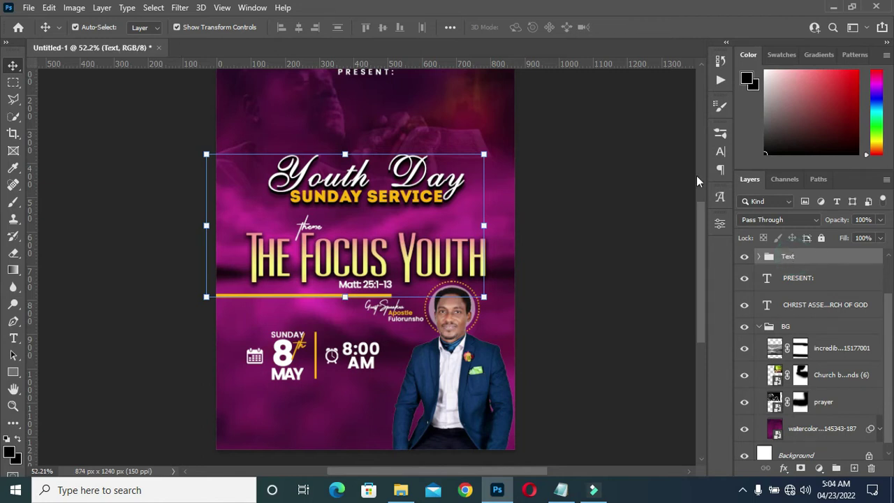
Group the PRESENT and church name layers into a group named 'church'
{"action": "left_click", "coordinate": [760, 328]}
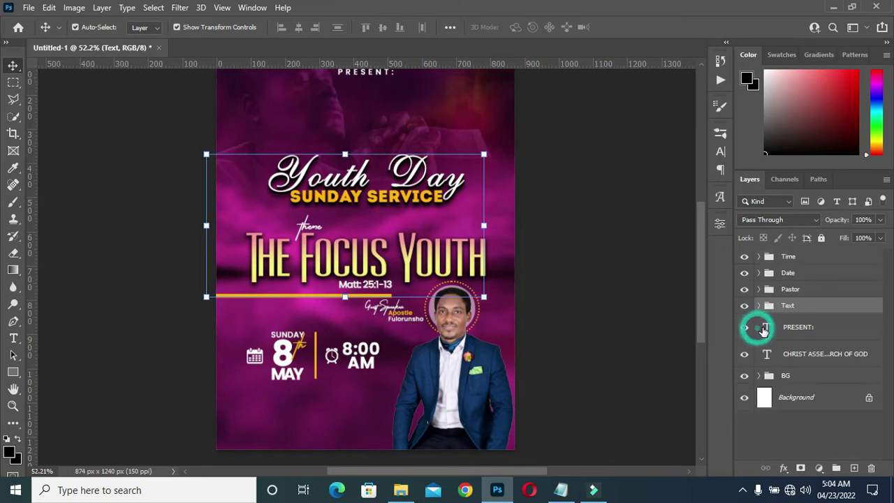
{"action": "left_click", "coordinate": [799, 327]}
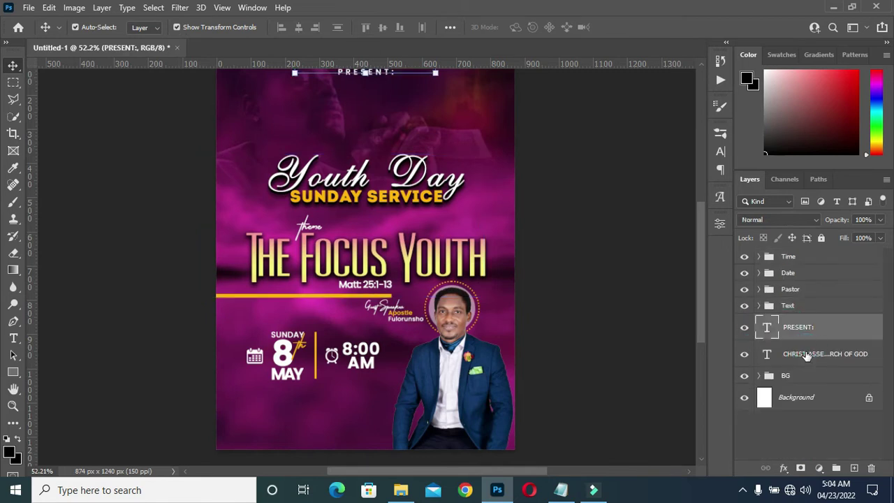
{"action": "left_click", "coordinate": [811, 354], "text": "shift"}
{"action": "left_click", "coordinate": [835, 469]}
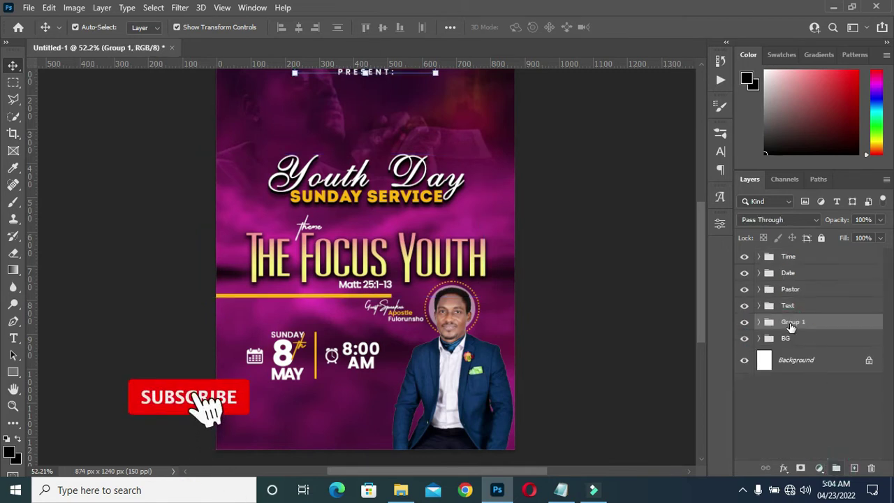
{"action": "double_click", "coordinate": [794, 321]}
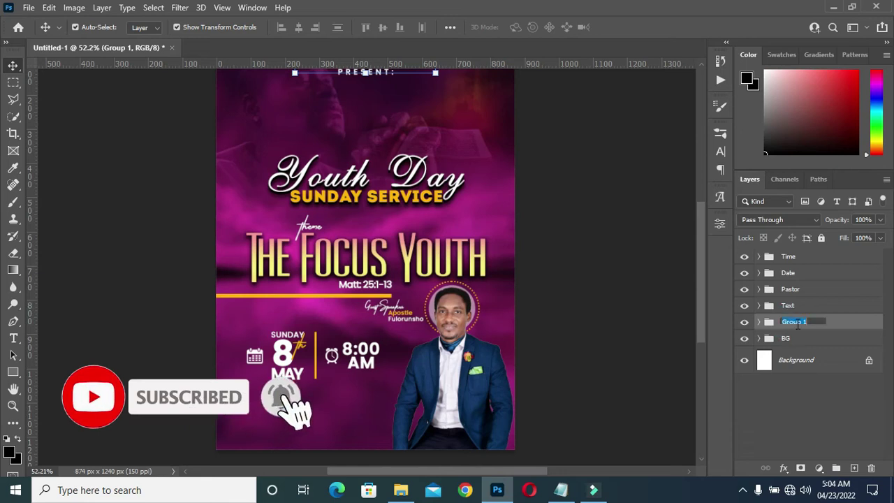
{"action": "type", "text": "c"}
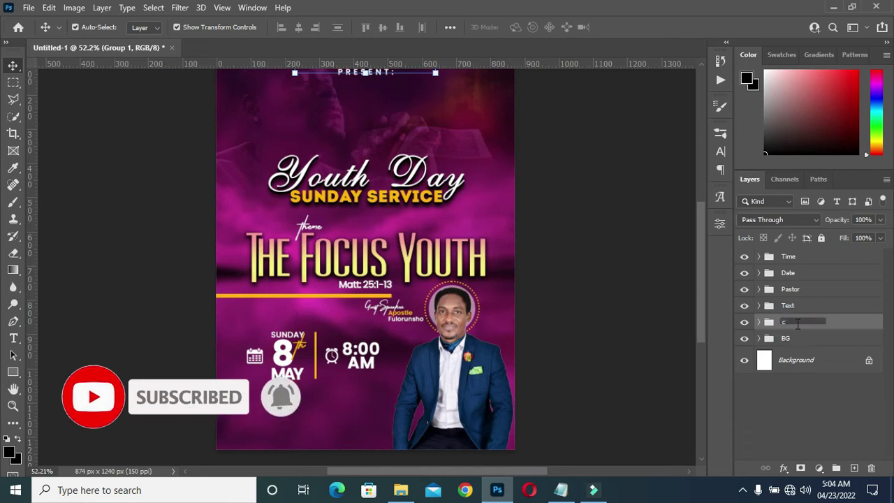
{"action": "type", "text": "hurch"}
{"action": "key", "text": "Return"}
{"action": "left_click", "coordinate": [641, 259]}
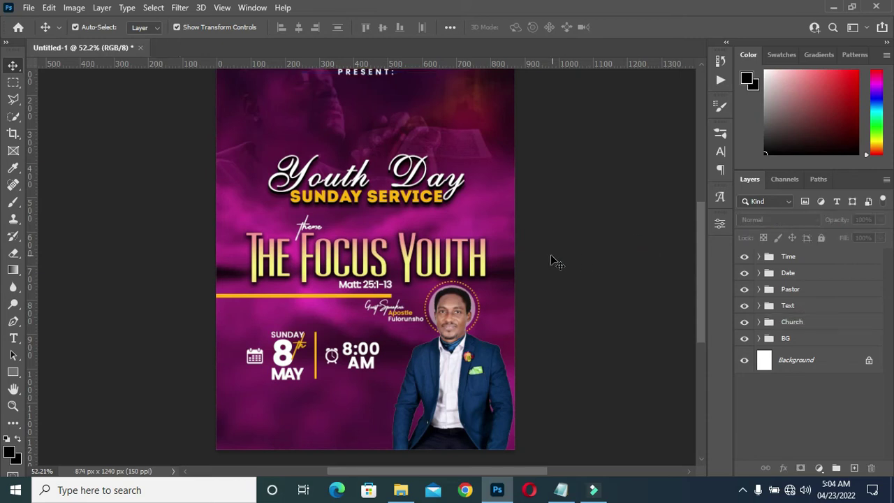
{"action": "scroll", "coordinate": [428, 207], "scroll_direction": "down", "scroll_amount": 2}
{"action": "scroll", "coordinate": [377, 224], "scroll_direction": "up", "scroll_amount": 2}
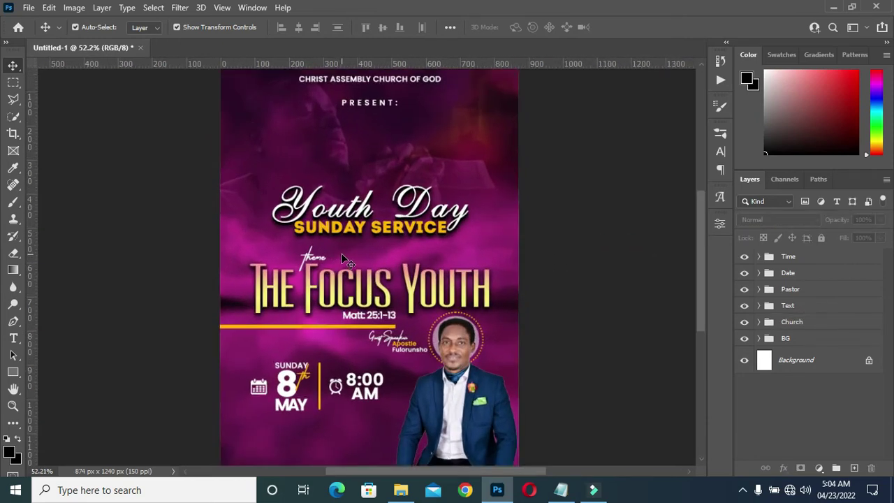
{"action": "scroll", "coordinate": [341, 253], "scroll_direction": "up", "scroll_amount": 2}
{"action": "left_click_drag", "start_coordinate": [703, 298], "coordinate": [699, 340]}
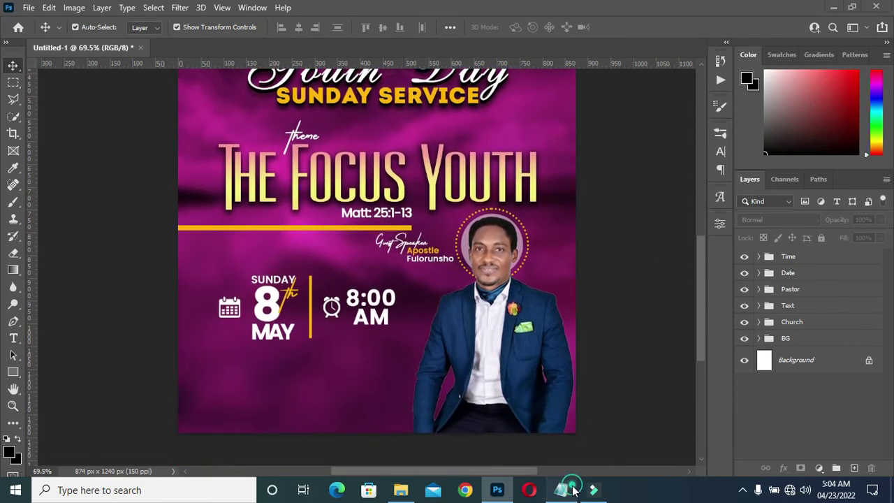
Copy the three church address lines from the Notepad notes
{"action": "left_click", "coordinate": [566, 489]}
{"action": "scroll", "coordinate": [175, 376], "scroll_direction": "down", "scroll_amount": 2}
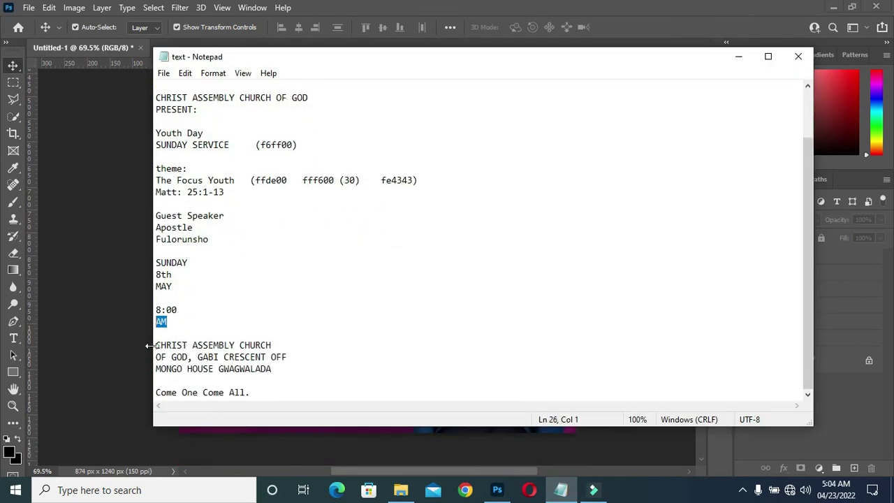
{"action": "left_click_drag", "start_coordinate": [156, 345], "coordinate": [276, 370]}
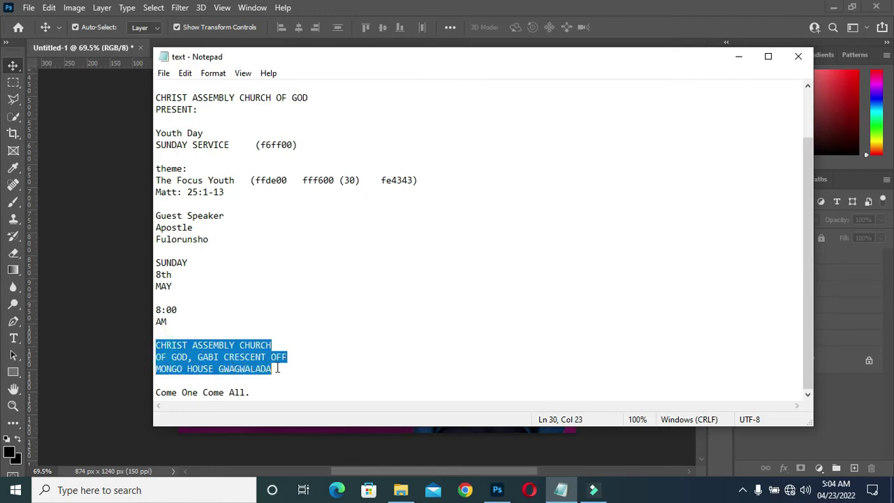
{"action": "left_click", "coordinate": [741, 56]}
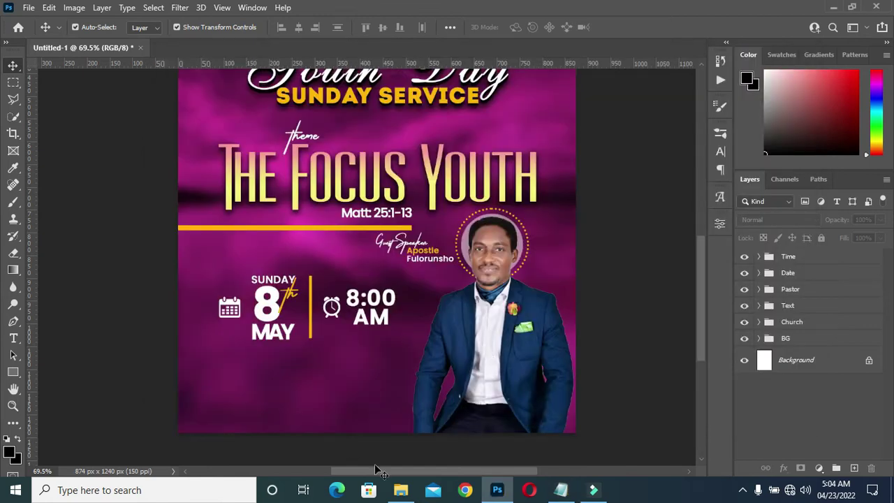
Place the location icon from the assets folder, scaled down and positioned below MAY
{"action": "left_click", "coordinate": [389, 489]}
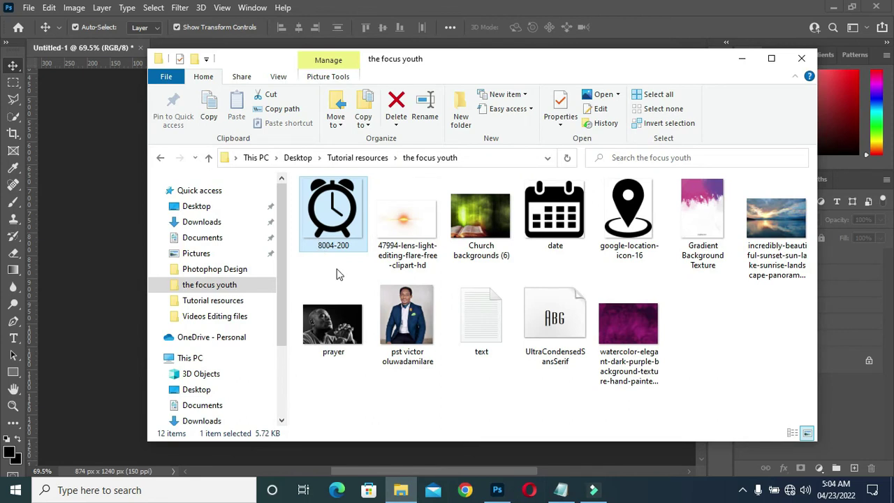
{"action": "mouse_move", "coordinate": [629, 213]}
{"action": "left_mouse_down"}
{"action": "mouse_move", "coordinate": [493, 262]}
{"action": "mouse_move", "coordinate": [132, 290]}
{"action": "left_mouse_up"}
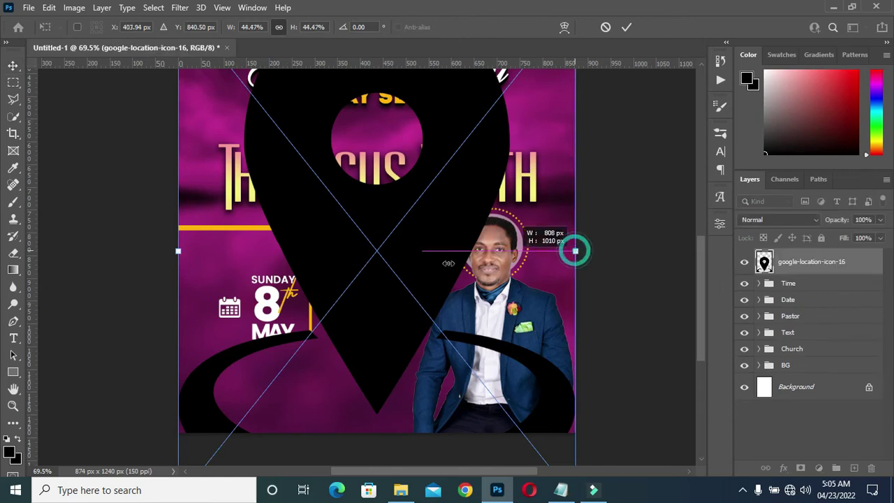
{"action": "left_click_drag", "start_coordinate": [576, 250], "coordinate": [248, 251]}
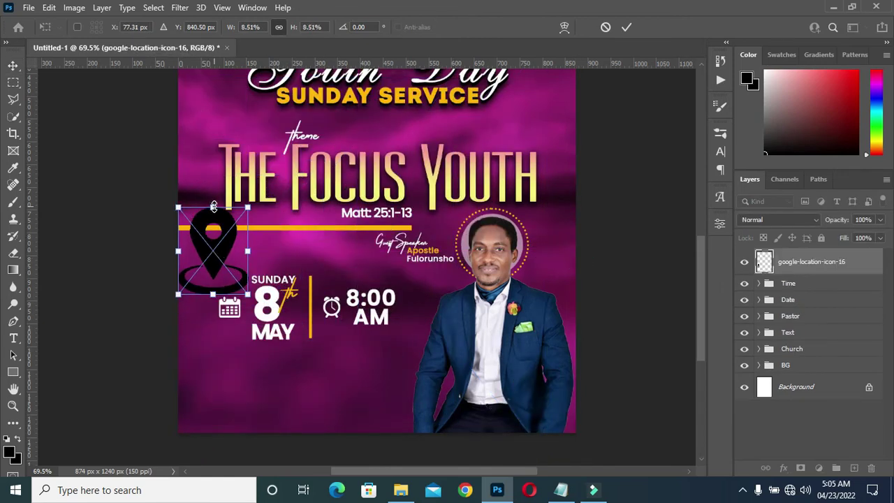
{"action": "left_click_drag", "start_coordinate": [214, 207], "coordinate": [213, 251]}
{"action": "mouse_move", "coordinate": [219, 288]}
{"action": "left_mouse_down"}
{"action": "mouse_move", "coordinate": [250, 375]}
{"action": "mouse_move", "coordinate": [231, 378]}
{"action": "left_mouse_up"}
{"action": "scroll", "coordinate": [231, 382], "scroll_direction": "up", "scroll_amount": 3}
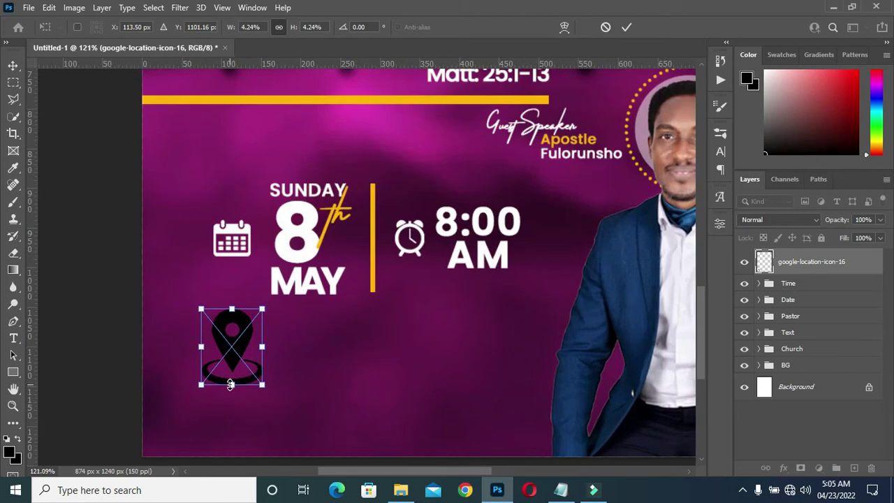
{"action": "left_click_drag", "start_coordinate": [230, 384], "coordinate": [235, 356]}
{"action": "left_click_drag", "start_coordinate": [232, 309], "coordinate": [232, 326]}
{"action": "left_click", "coordinate": [627, 27]}
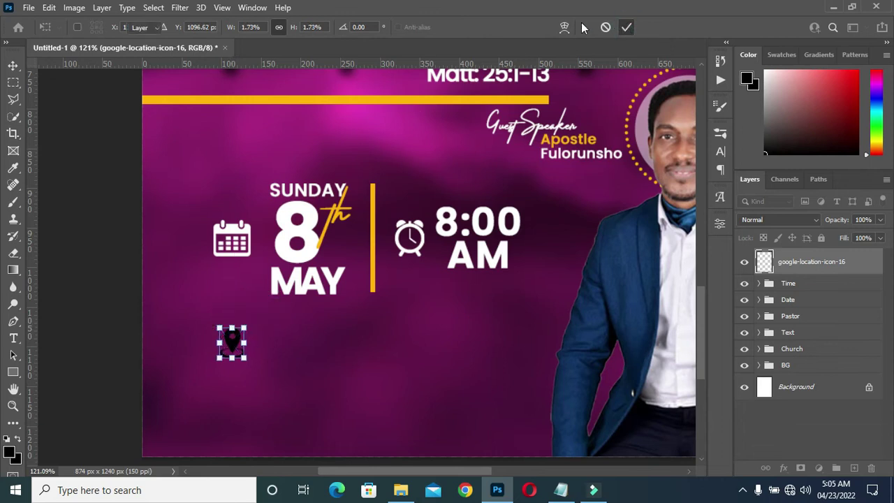
Turn the location icon white with Hue/Saturation Lightness +100
{"action": "left_click", "coordinate": [74, 7]}
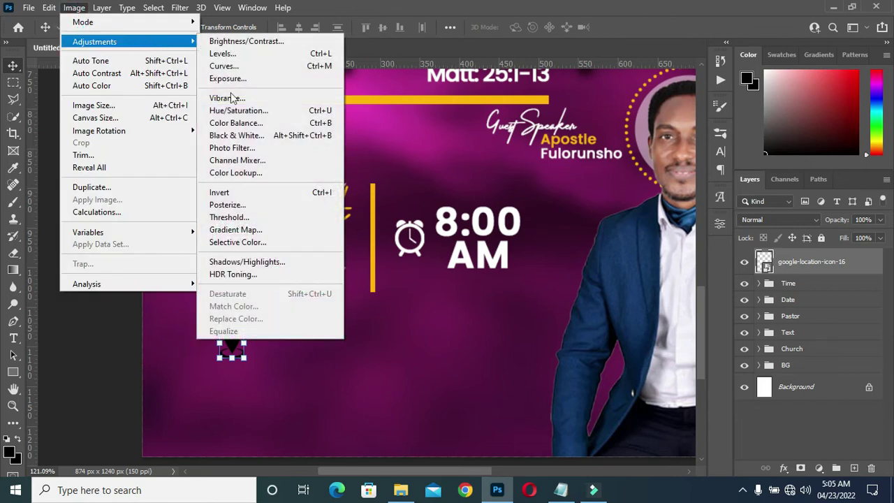
{"action": "left_click", "coordinate": [236, 110]}
{"action": "left_click_drag", "start_coordinate": [410, 222], "coordinate": [503, 225]}
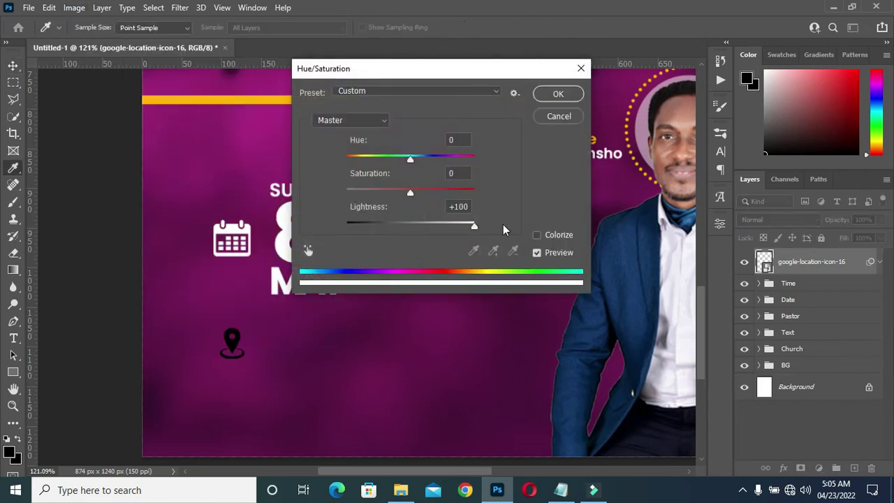
{"action": "left_click", "coordinate": [573, 93]}
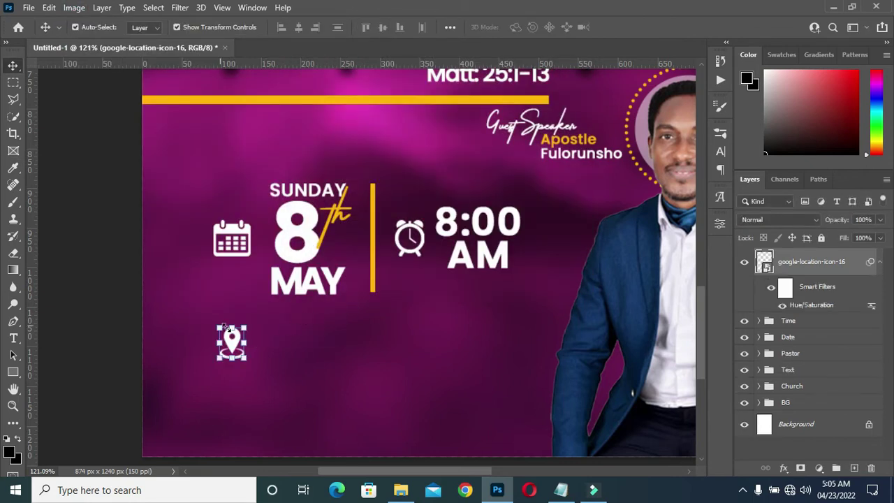
Paste the church address into a new text layer beside the pin
{"action": "key", "text": "t"}
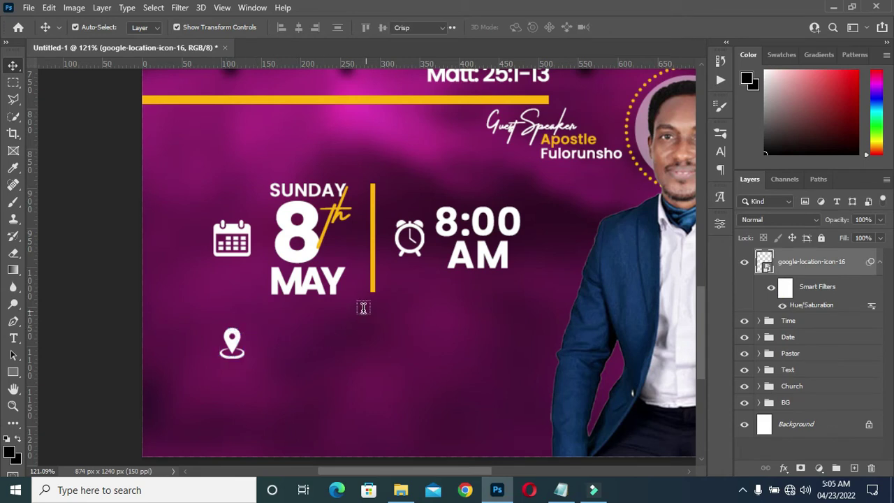
{"action": "left_click", "coordinate": [281, 332]}
{"action": "key", "text": "ctrl+v"}
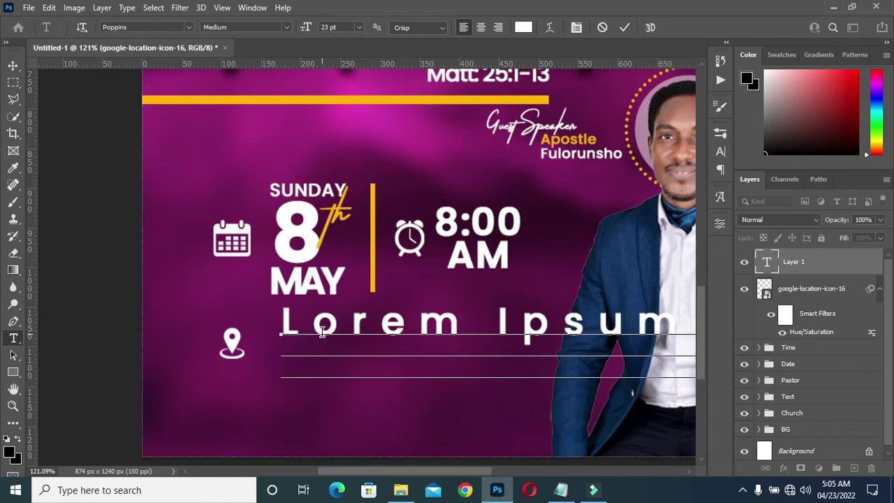
{"action": "left_click", "coordinate": [624, 27]}
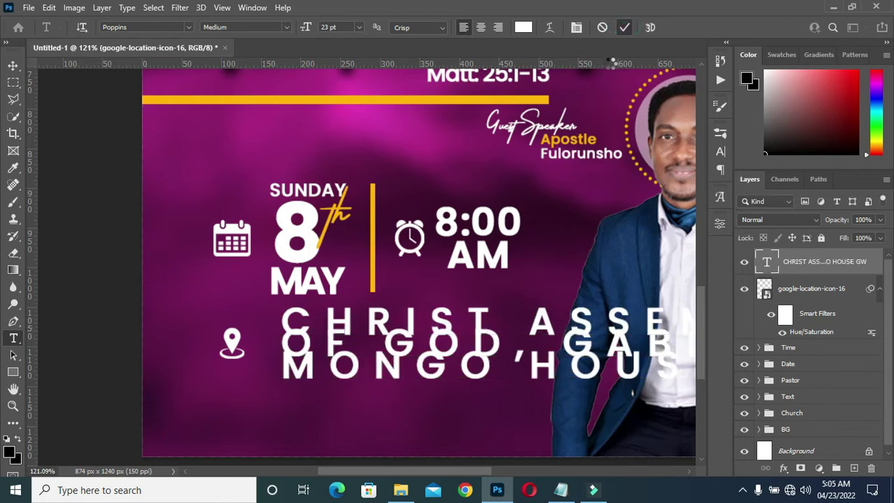
Set the address text to tracking 0, 14 pt size and 16 pt leading
{"action": "left_click", "coordinate": [720, 151]}
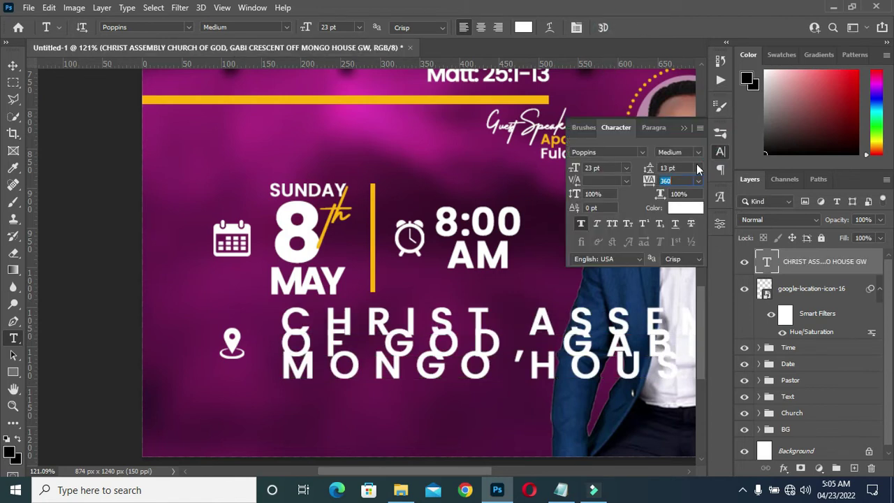
{"action": "type", "text": "0"}
{"action": "key", "text": "Return"}
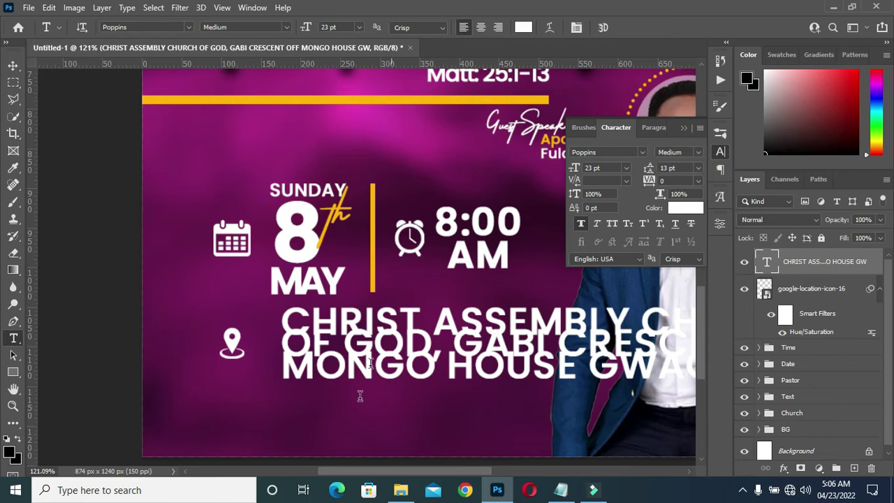
{"action": "scroll", "coordinate": [359, 393], "scroll_direction": "down", "scroll_amount": 5}
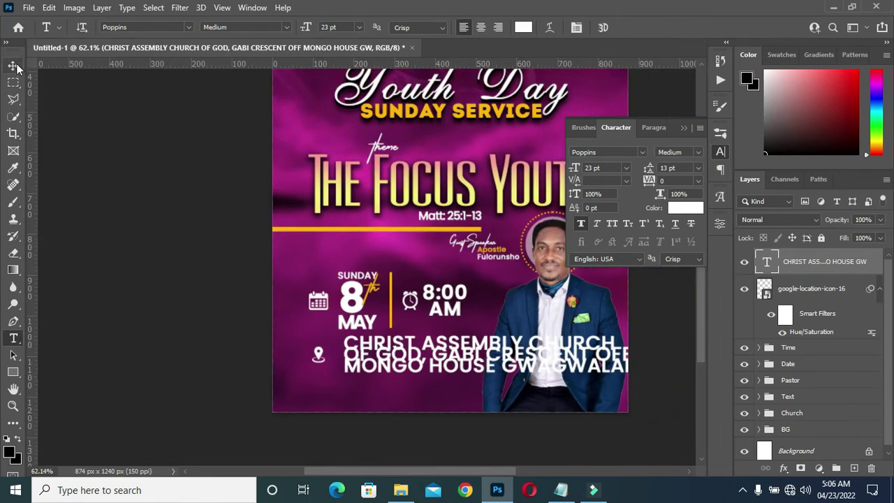
{"action": "left_click_drag", "start_coordinate": [309, 26], "coordinate": [305, 28]}
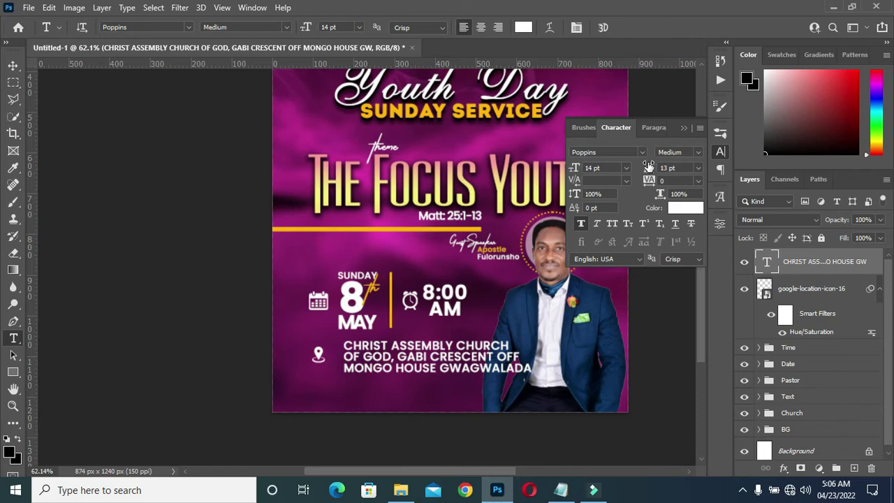
{"action": "left_click_drag", "start_coordinate": [646, 169], "coordinate": [648, 170]}
{"action": "left_click", "coordinate": [648, 168]}
{"action": "key", "text": "Return"}
{"action": "left_click", "coordinate": [683, 128]}
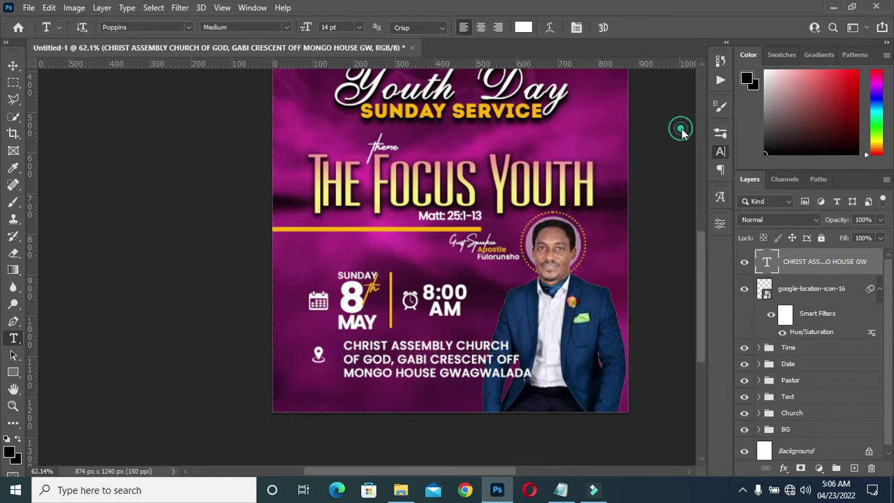
{"action": "left_click", "coordinate": [13, 66]}
{"action": "scroll", "coordinate": [524, 384], "scroll_direction": "up", "scroll_amount": 3}
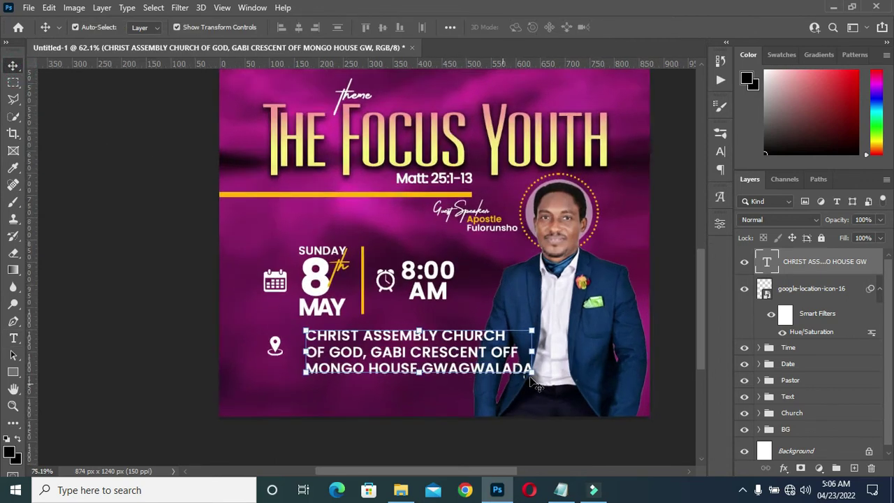
Scale the address block to about 68.6%, then nudge it and the pin slightly down
{"action": "left_click", "coordinate": [535, 341]}
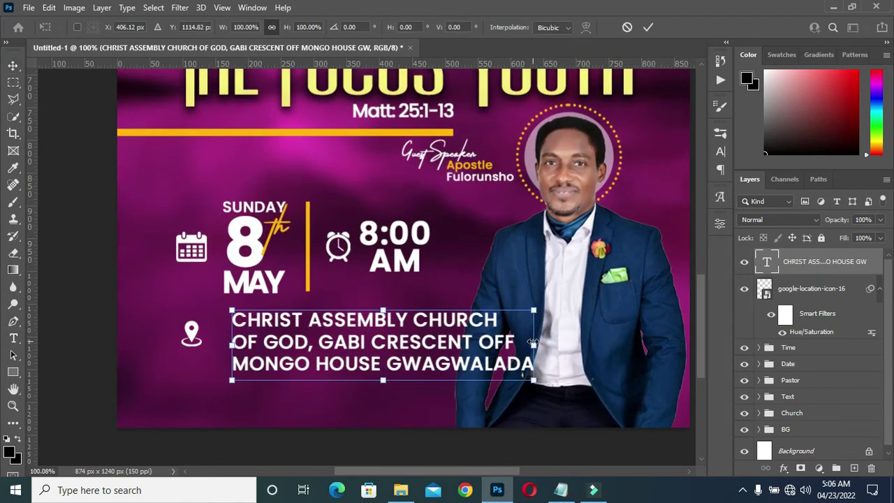
{"action": "mouse_move", "coordinate": [534, 345]}
{"action": "left_mouse_down"}
{"action": "mouse_move", "coordinate": [419, 342]}
{"action": "mouse_move", "coordinate": [429, 343]}
{"action": "left_mouse_up"}
{"action": "left_click_drag", "start_coordinate": [300, 346], "coordinate": [287, 339]}
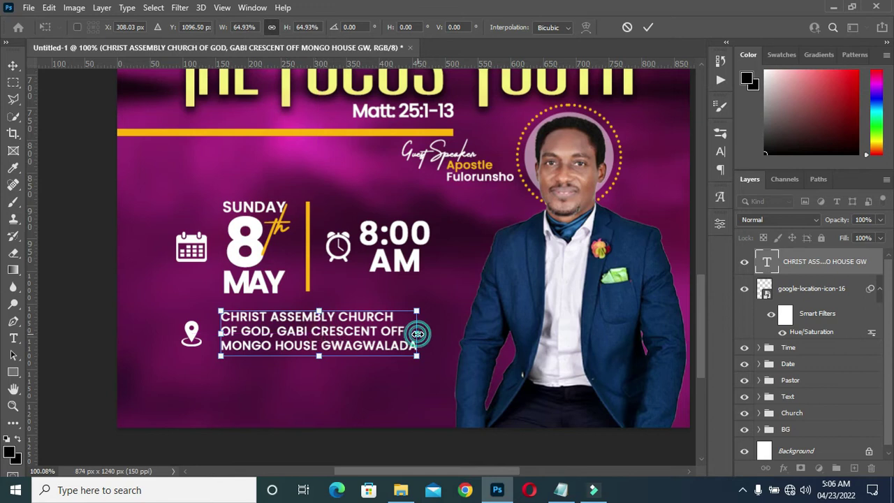
{"action": "left_click_drag", "start_coordinate": [417, 333], "coordinate": [429, 333]}
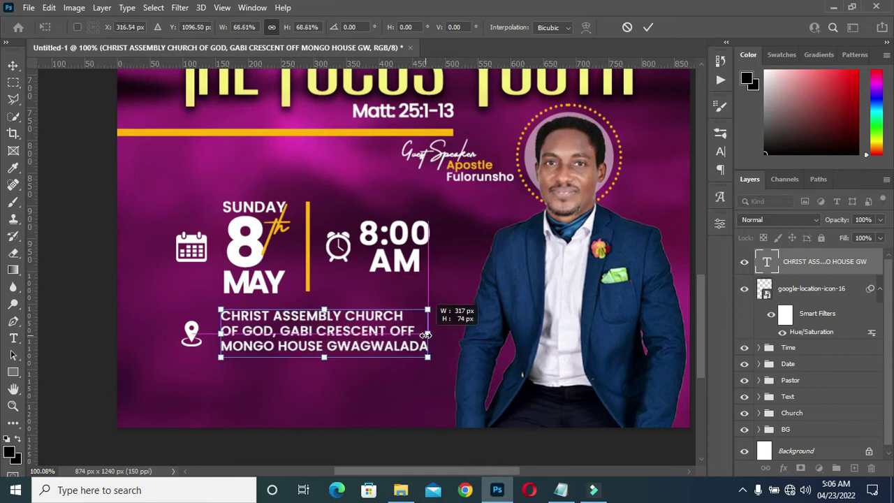
{"action": "left_click", "coordinate": [647, 29]}
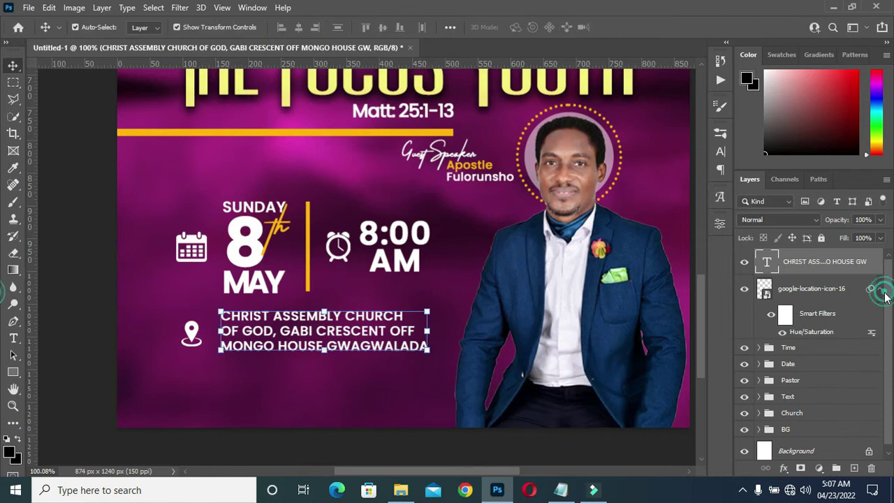
{"action": "left_click", "coordinate": [805, 287], "text": "ctrl"}
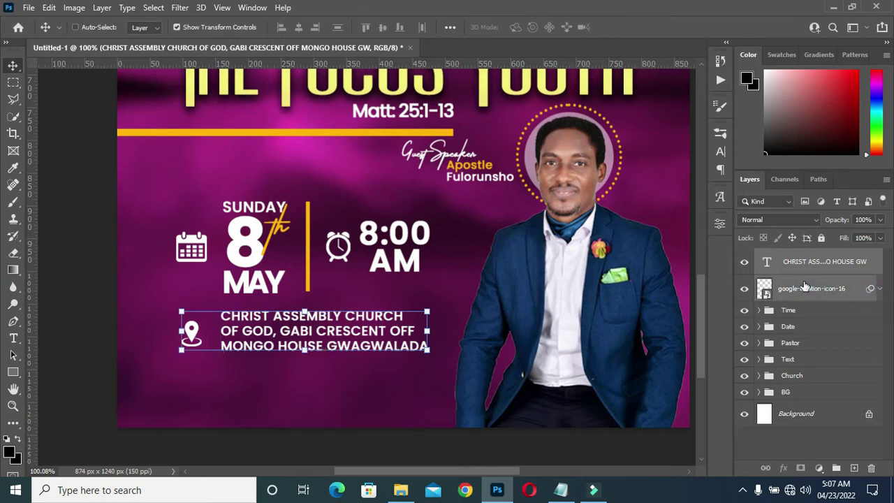
{"action": "key", "text": "Down"}
{"action": "key", "text": "Down"}
{"action": "key", "text": "Down"}
{"action": "key", "text": "Down"}
{"action": "key", "text": "Down"}
{"action": "key", "text": "Down"}
{"action": "key", "text": "Down"}
{"action": "key", "text": "Down"}
{"action": "key", "text": "Down"}
{"action": "key", "text": "Down"}
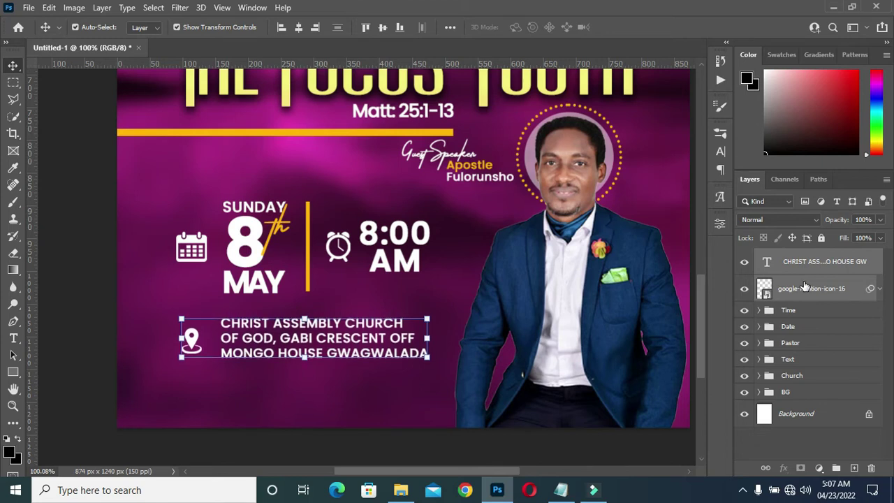
{"action": "left_click", "coordinate": [87, 308]}
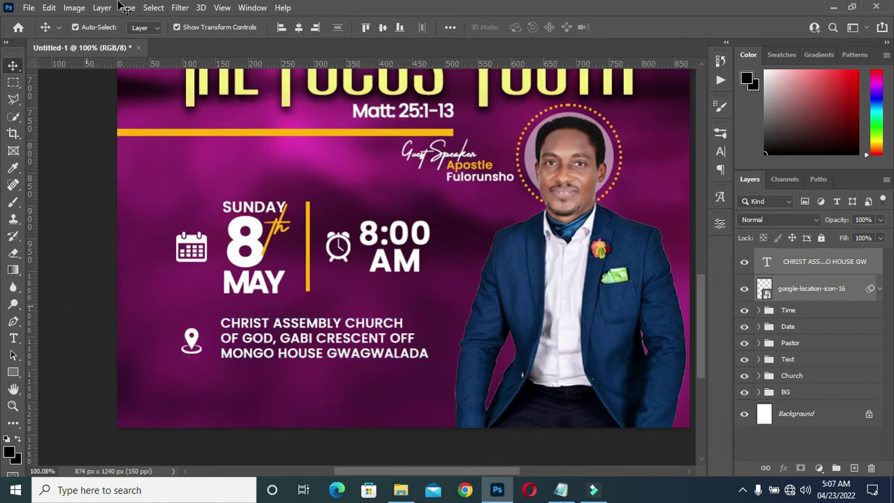
Draw a white 909 × 76 px rectangle across the flyer's bottom inside the BG group
{"action": "scroll", "coordinate": [228, 375], "scroll_direction": "down", "scroll_amount": 3}
{"action": "scroll", "coordinate": [227, 375], "scroll_direction": "down", "scroll_amount": 2}
{"action": "scroll", "coordinate": [538, 360], "scroll_direction": "up", "scroll_amount": 2}
{"action": "scroll", "coordinate": [538, 360], "scroll_direction": "up", "scroll_amount": 3}
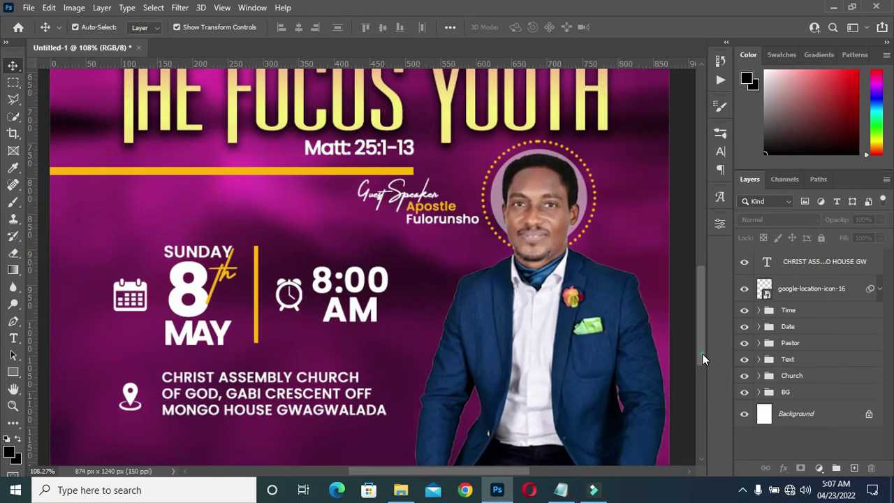
{"action": "left_click_drag", "start_coordinate": [702, 353], "coordinate": [675, 385]}
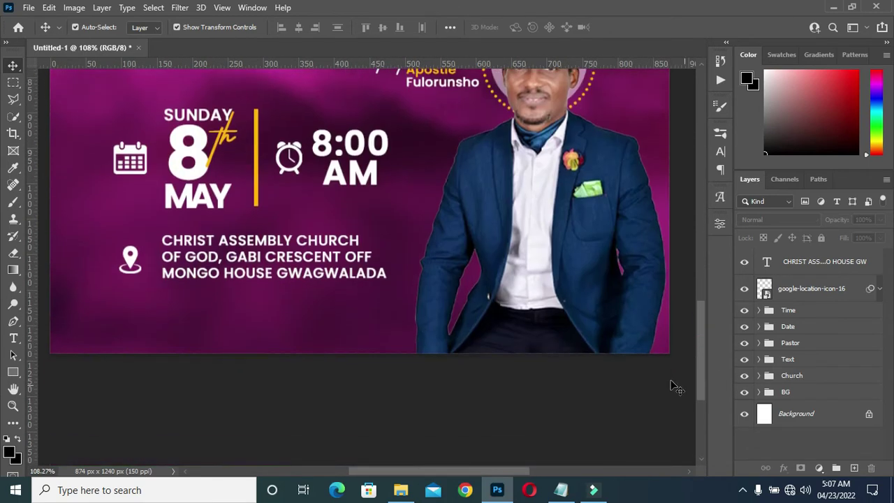
{"action": "left_click", "coordinate": [14, 375]}
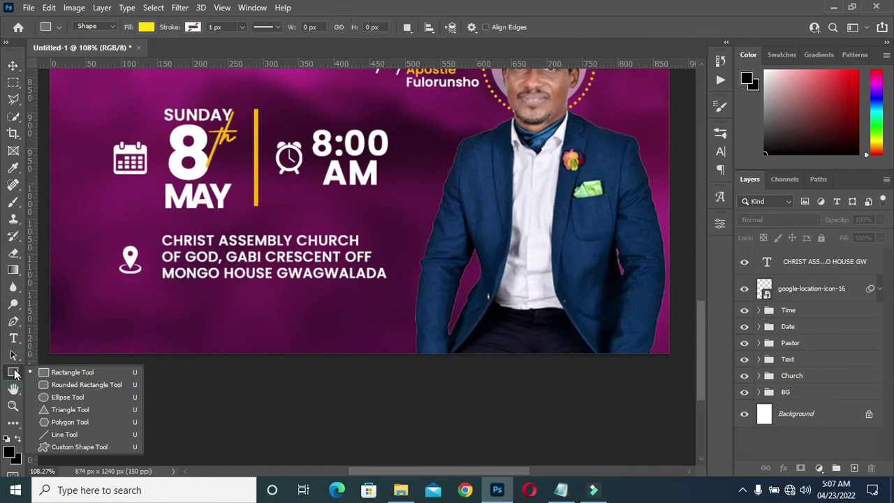
{"action": "left_click", "coordinate": [52, 373]}
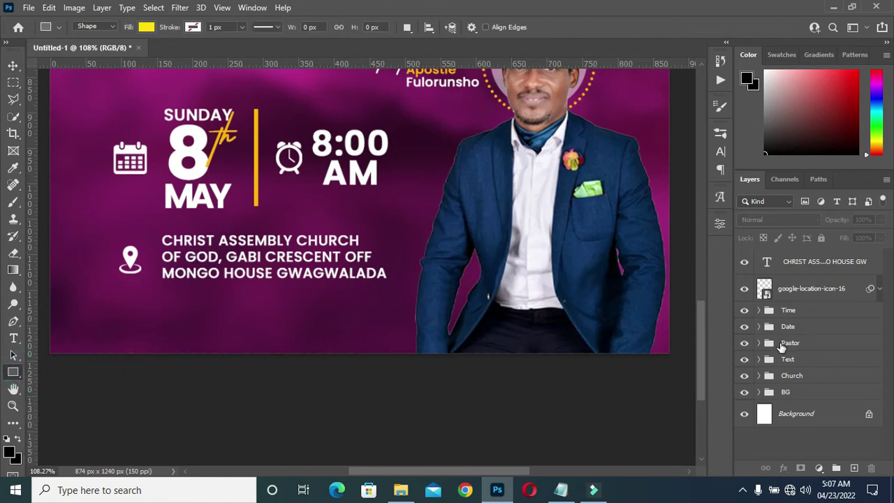
{"action": "left_click", "coordinate": [759, 394]}
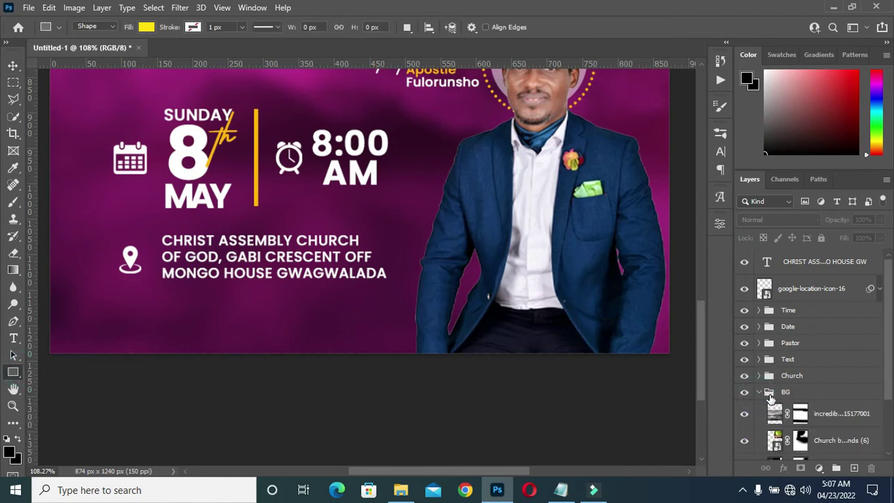
{"action": "left_click", "coordinate": [799, 411]}
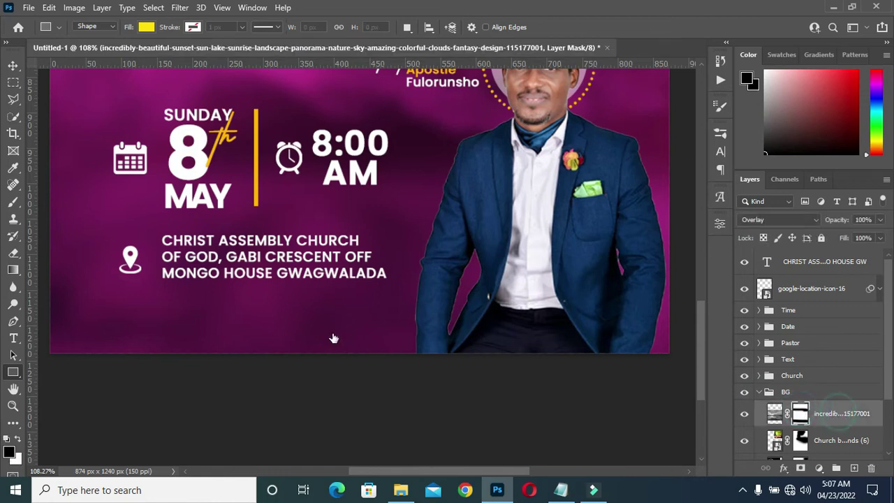
{"action": "left_click_drag", "start_coordinate": [41, 308], "coordinate": [684, 362]}
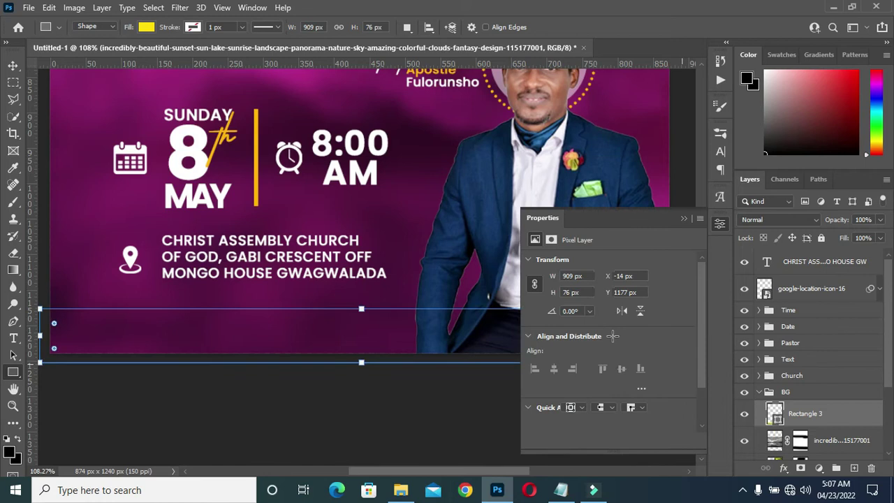
{"action": "left_click", "coordinate": [565, 350]}
{"action": "left_click", "coordinate": [553, 321]}
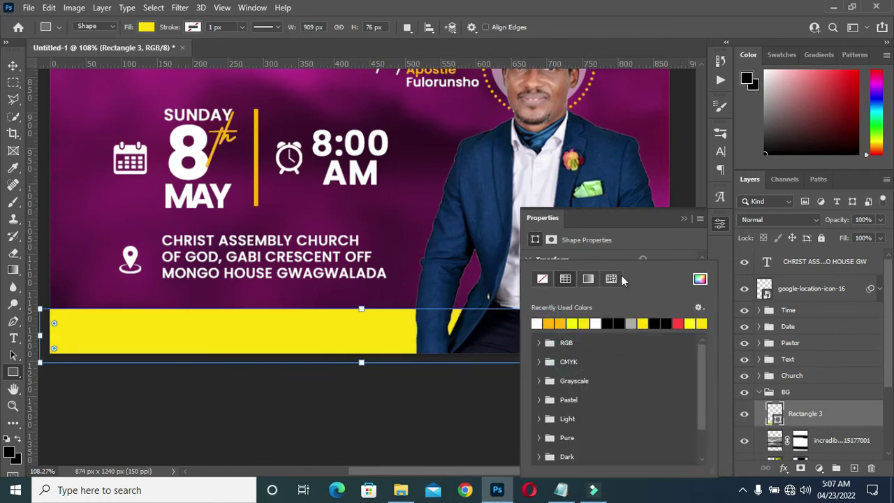
{"action": "left_click", "coordinate": [684, 217]}
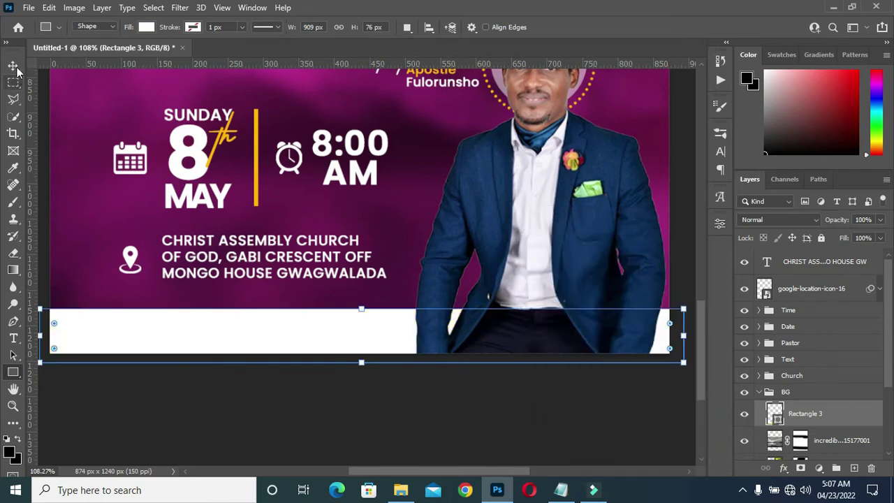
Collapse the BG group, deselect the layer and fit the whole flyer in the window
{"action": "left_click", "coordinate": [13, 65]}
{"action": "left_click", "coordinate": [765, 394]}
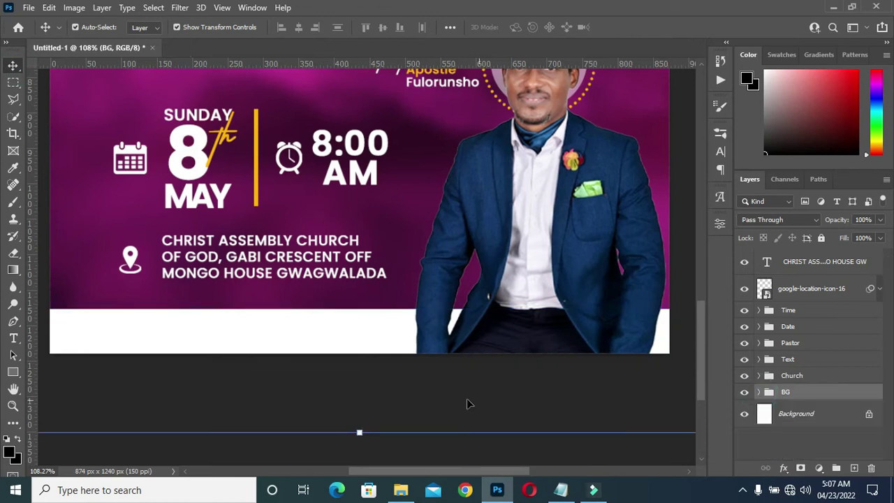
{"action": "scroll", "coordinate": [481, 405], "scroll_direction": "down", "scroll_amount": 2}
{"action": "scroll", "coordinate": [453, 394], "scroll_direction": "down", "scroll_amount": 2}
{"action": "scroll", "coordinate": [452, 418], "scroll_direction": "down", "scroll_amount": 1}
{"action": "left_click", "coordinate": [443, 440]}
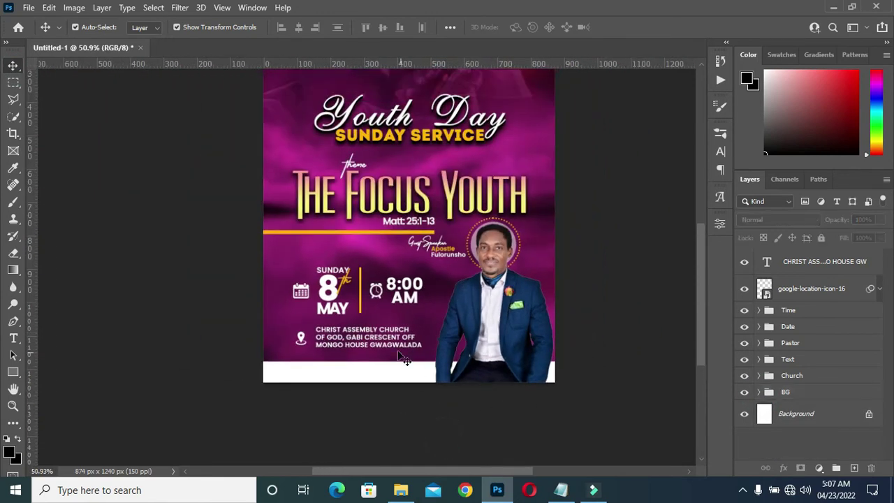
{"action": "key", "text": "ctrl+0"}
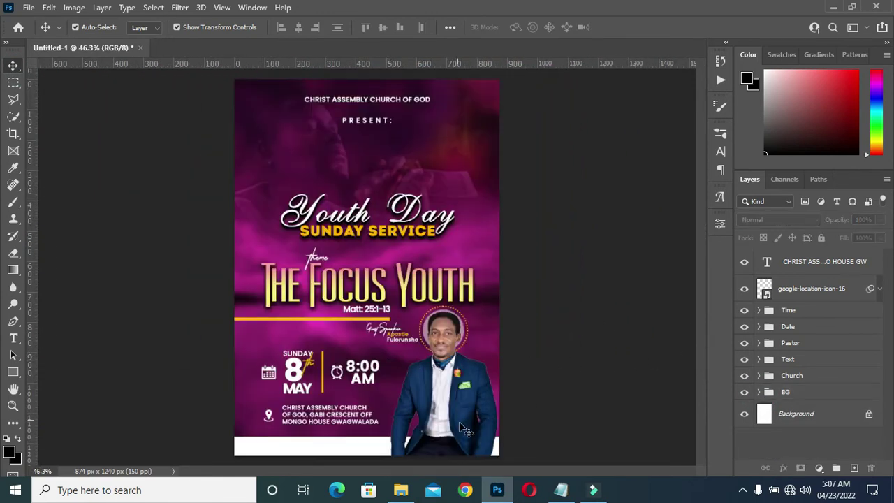
Copy the line 'Come One Come All.' from the Notepad notes
{"action": "left_click", "coordinate": [561, 489]}
{"action": "left_click_drag", "start_coordinate": [263, 399], "coordinate": [129, 380]}
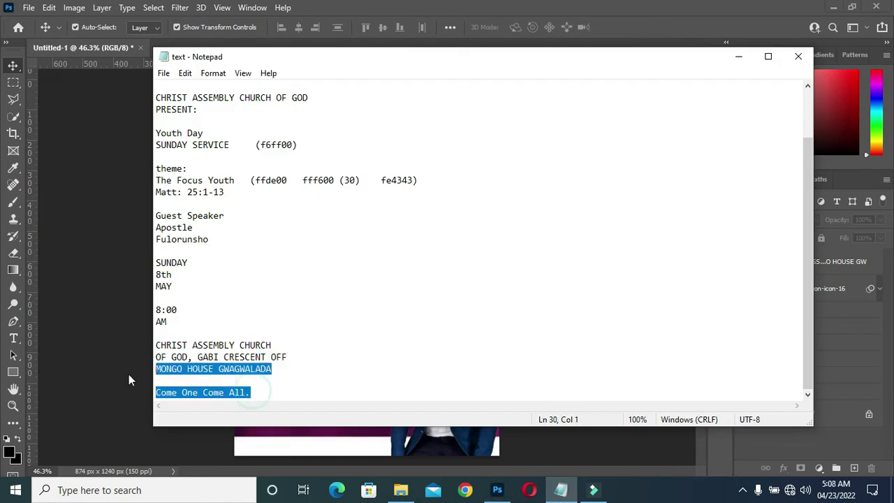
{"action": "left_click_drag", "start_coordinate": [256, 395], "coordinate": [156, 392]}
{"action": "right_click", "coordinate": [158, 392]}
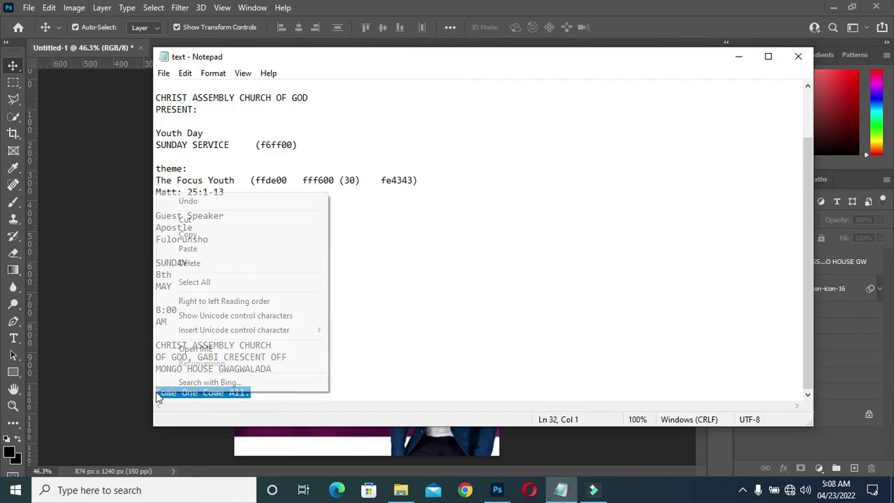
{"action": "left_click", "coordinate": [205, 235]}
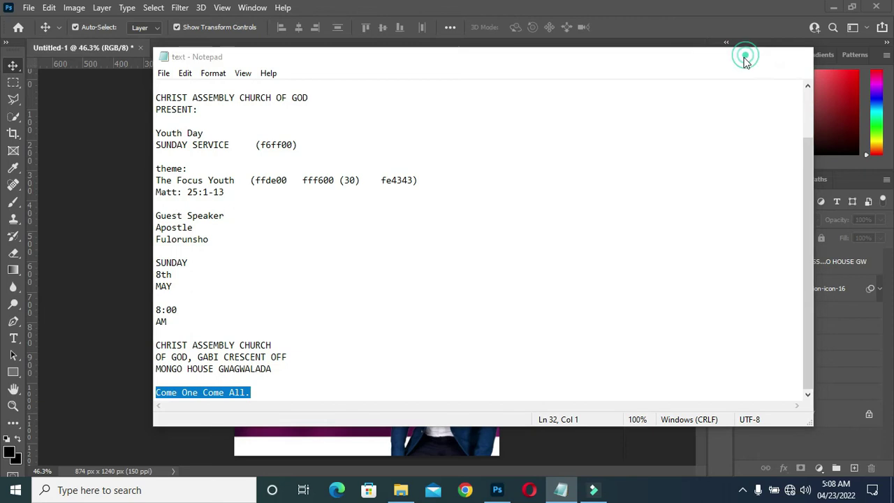
{"action": "left_click", "coordinate": [740, 56]}
{"action": "scroll", "coordinate": [349, 455], "scroll_direction": "up", "scroll_amount": 2}
{"action": "scroll", "coordinate": [350, 455], "scroll_direction": "up", "scroll_amount": 3}
{"action": "scroll", "coordinate": [346, 451], "scroll_direction": "up", "scroll_amount": 2}
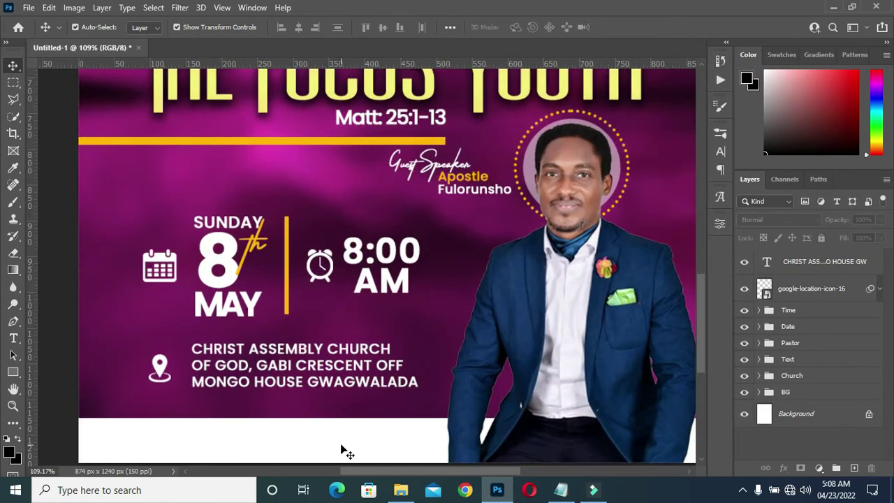
Add 'Come One Come All.' as black text in the white footer strip
{"action": "key", "text": "t"}
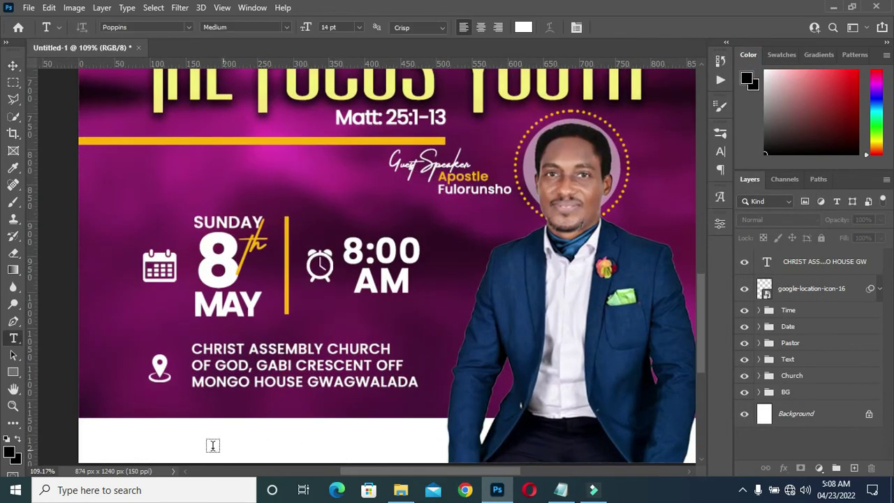
{"action": "left_click", "coordinate": [200, 441]}
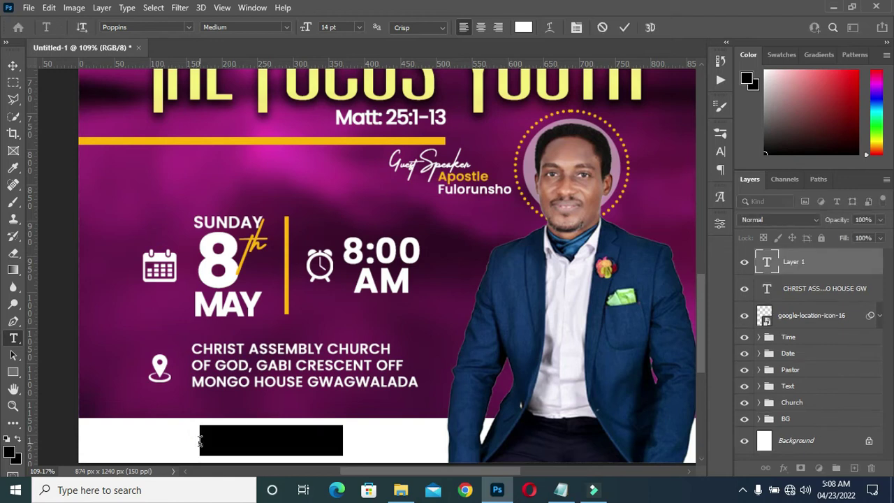
{"action": "left_click", "coordinate": [524, 28]}
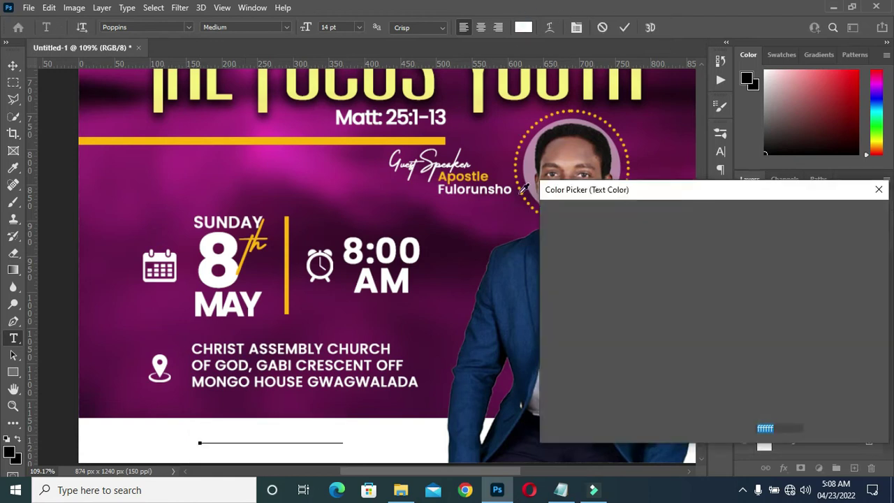
{"action": "left_click", "coordinate": [562, 371]}
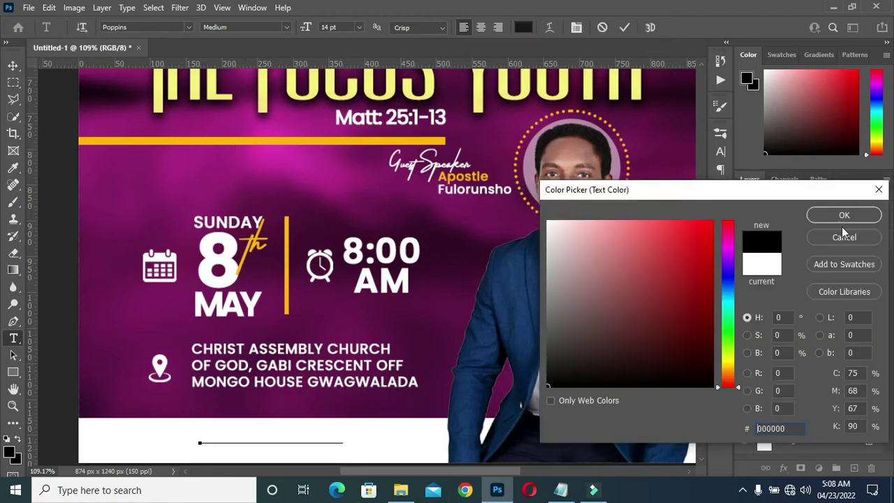
{"action": "left_click", "coordinate": [841, 218]}
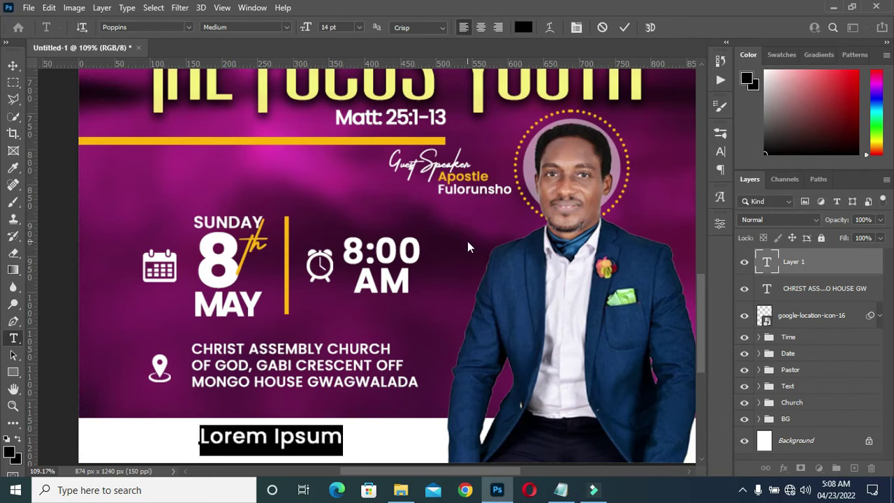
{"action": "key", "text": "ctrl+v"}
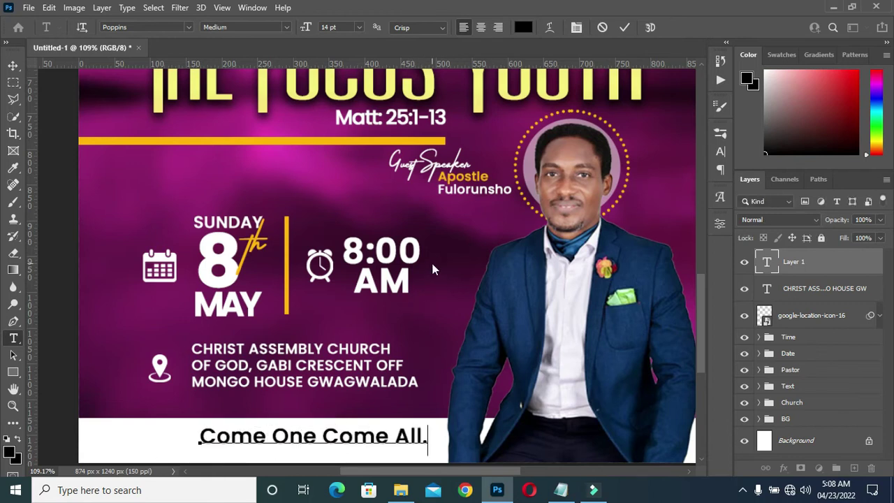
{"action": "left_click", "coordinate": [621, 29]}
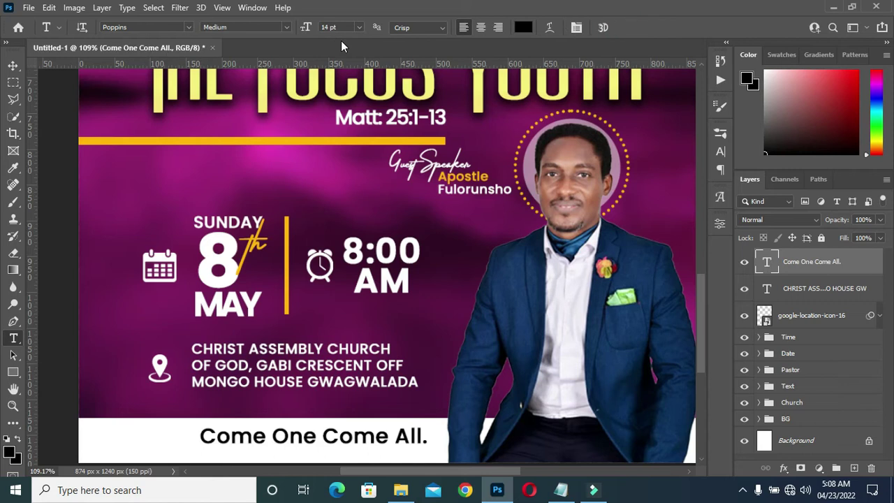
Nudge the footer text left and set it to Poppins Medium Italic
{"action": "left_click", "coordinate": [297, 435]}
{"action": "left_click_drag", "start_coordinate": [297, 434], "coordinate": [289, 435]}
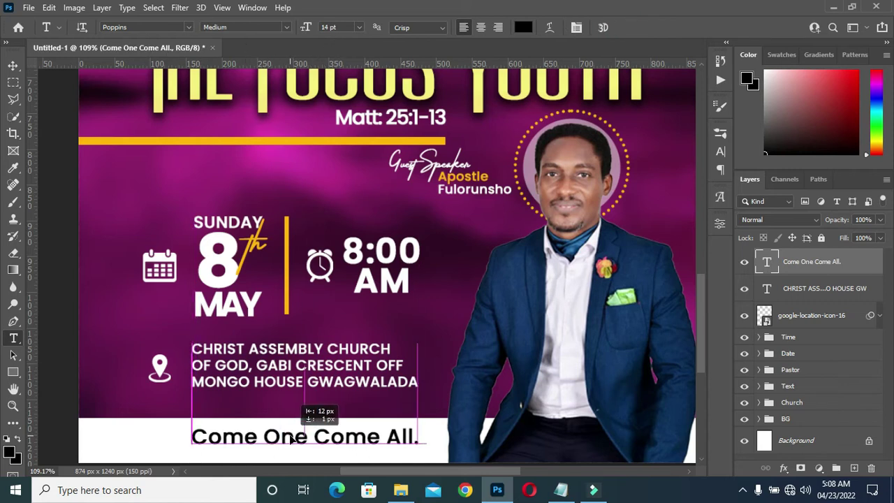
{"action": "left_click", "coordinate": [286, 27]}
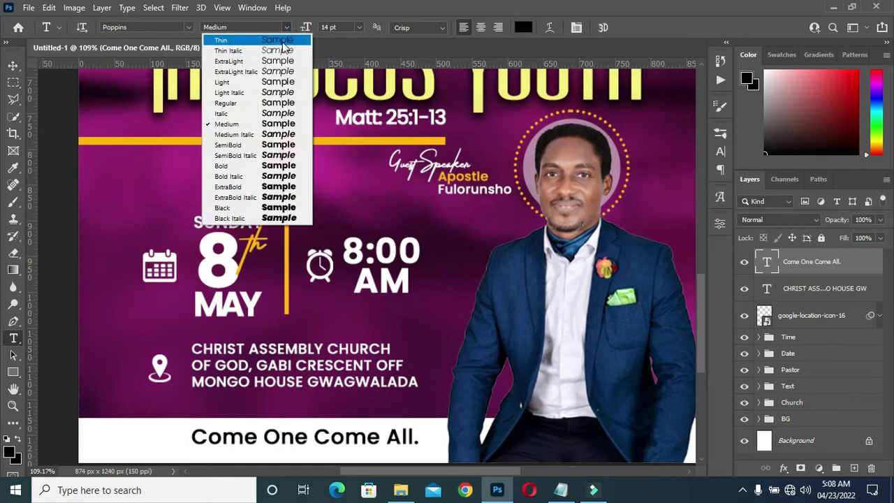
{"action": "left_click", "coordinate": [246, 135]}
{"action": "left_click", "coordinate": [12, 65]}
Scale the footer text to about 70% and centre it within the white strip
{"action": "key", "text": "ctrl+0"}
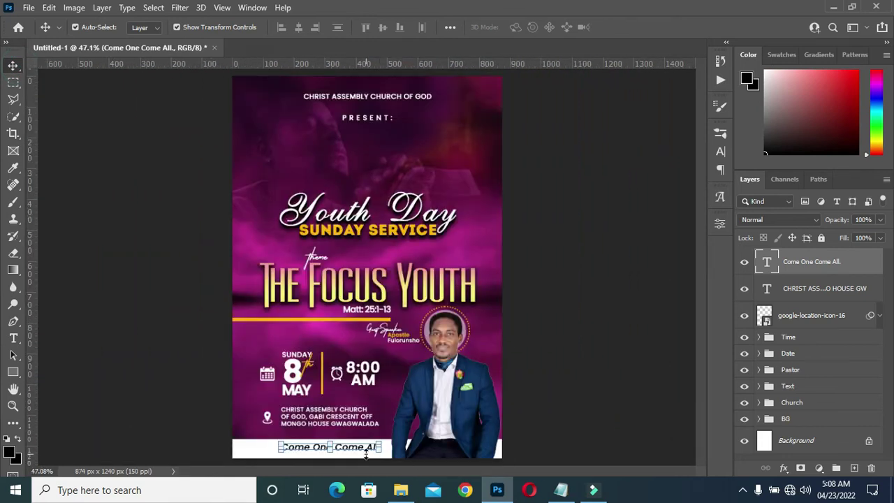
{"action": "scroll", "coordinate": [377, 453], "scroll_direction": "up", "scroll_amount": 3}
{"action": "scroll", "coordinate": [419, 419], "scroll_direction": "down", "scroll_amount": 1}
{"action": "scroll", "coordinate": [489, 391], "scroll_direction": "down", "scroll_amount": 1}
{"action": "left_click", "coordinate": [569, 373]}
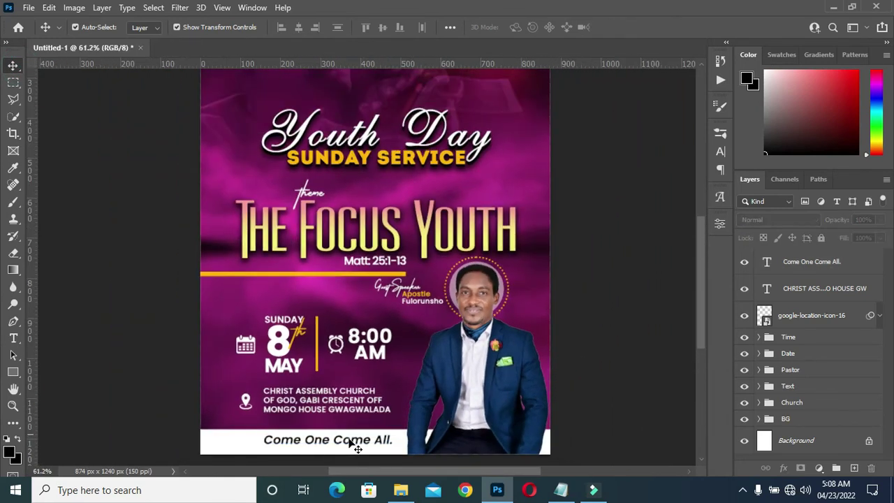
{"action": "scroll", "coordinate": [400, 415], "scroll_direction": "up", "scroll_amount": 2}
{"action": "scroll", "coordinate": [343, 443], "scroll_direction": "up", "scroll_amount": 1}
{"action": "left_click", "coordinate": [353, 441]}
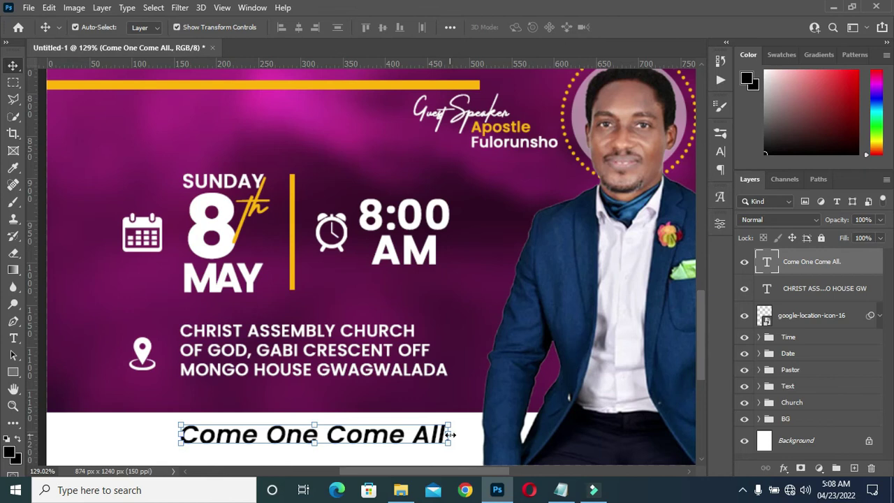
{"action": "mouse_move", "coordinate": [450, 434]}
{"action": "left_mouse_down"}
{"action": "mouse_move", "coordinate": [424, 439]}
{"action": "mouse_move", "coordinate": [424, 377]}
{"action": "left_mouse_up"}
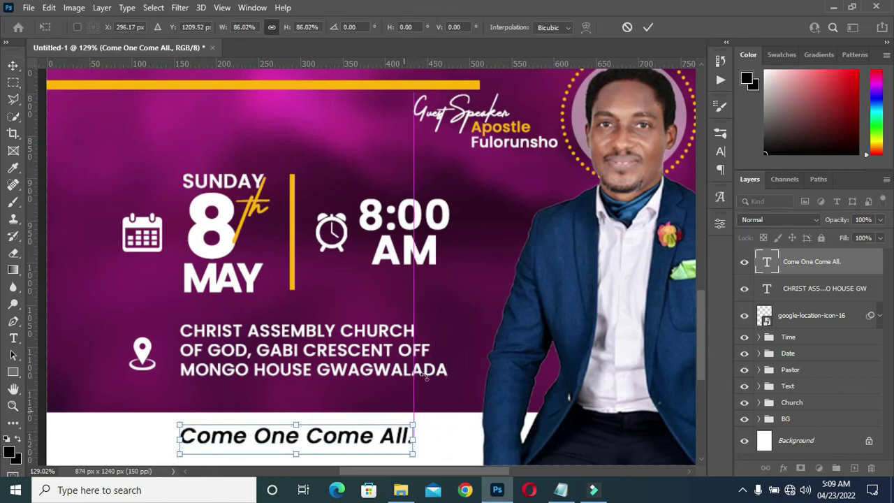
{"action": "scroll", "coordinate": [425, 377], "scroll_direction": "down", "scroll_amount": 3}
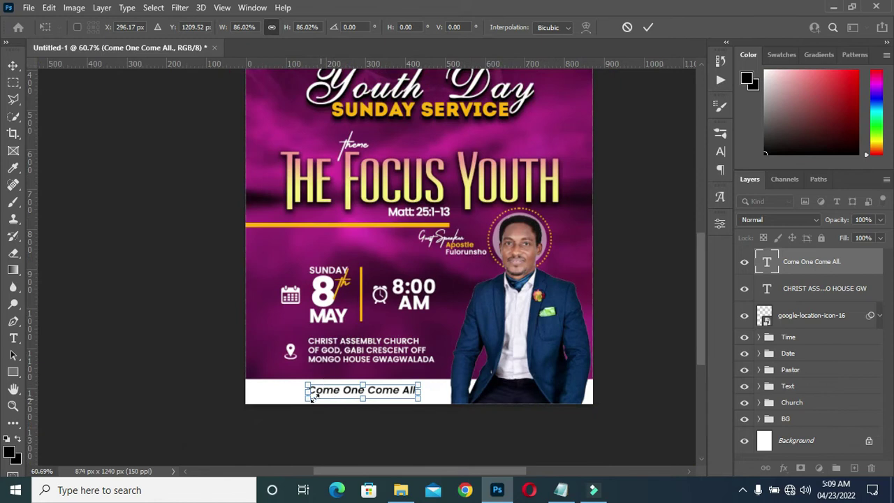
{"action": "left_click_drag", "start_coordinate": [307, 395], "coordinate": [328, 395]}
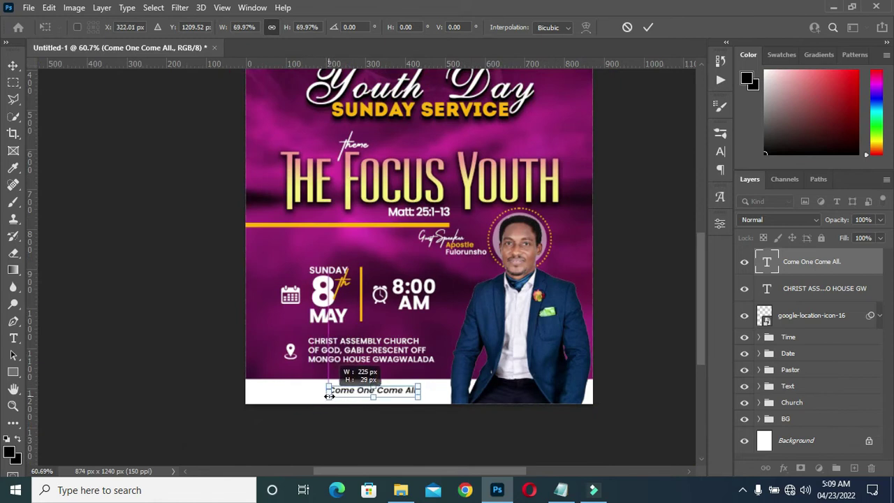
{"action": "left_click_drag", "start_coordinate": [384, 395], "coordinate": [403, 394]}
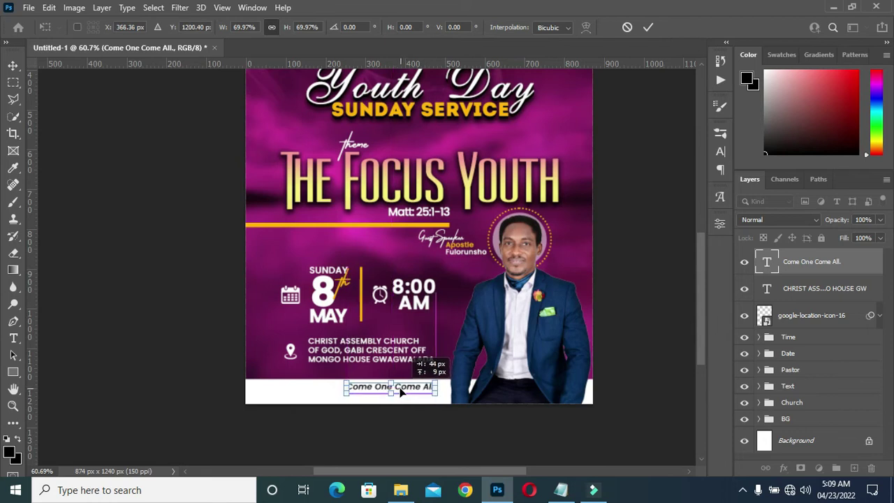
{"action": "left_click", "coordinate": [649, 26]}
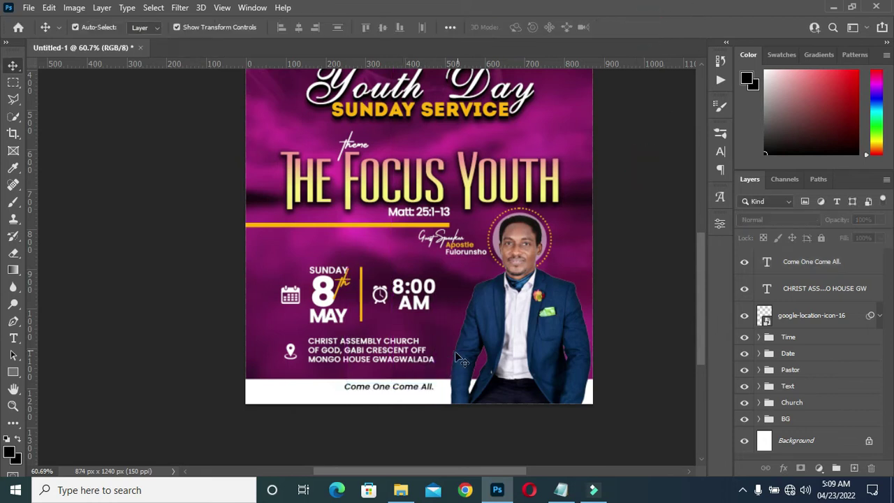
Nudge the footer text down, then select it with the address and icon layers
{"action": "left_click", "coordinate": [784, 266]}
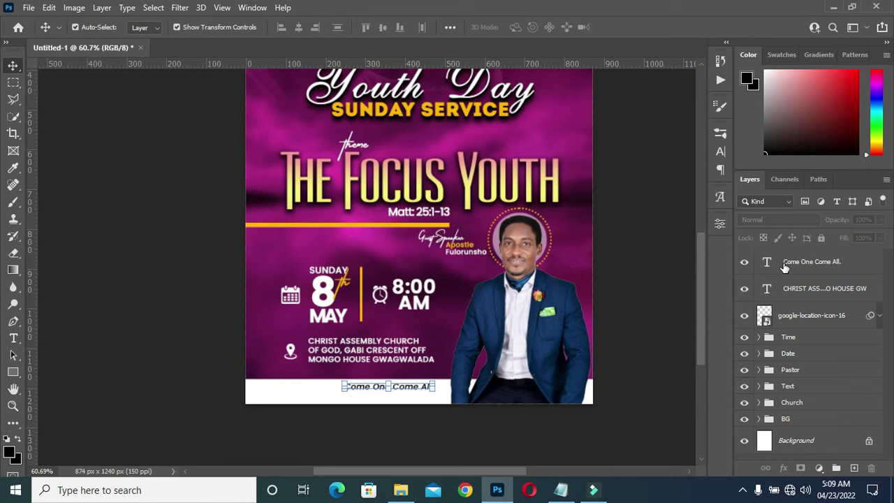
{"action": "key", "text": "Down"}
{"action": "key", "text": "Down"}
{"action": "key", "text": "Down"}
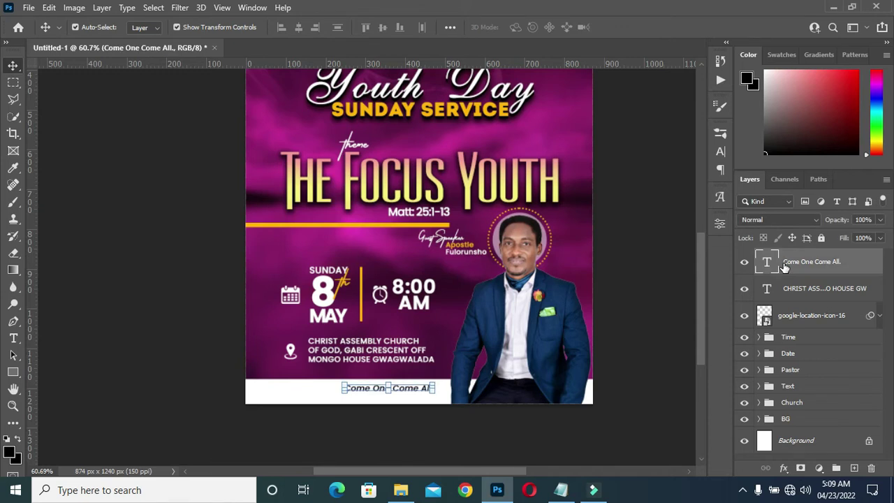
{"action": "left_click", "coordinate": [644, 324]}
{"action": "scroll", "coordinate": [448, 323], "scroll_direction": "down", "scroll_amount": 2}
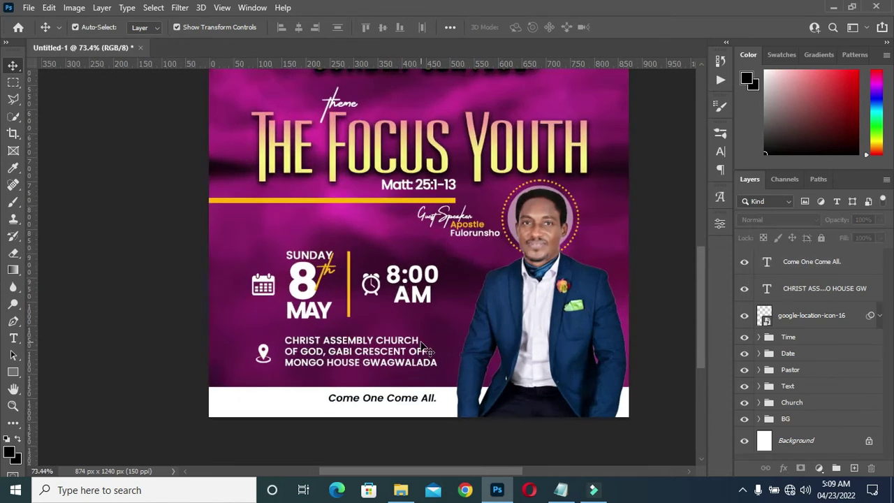
{"action": "scroll", "coordinate": [419, 329], "scroll_direction": "down", "scroll_amount": 2}
{"action": "left_click", "coordinate": [798, 264]}
{"action": "left_click", "coordinate": [802, 318], "text": "shift"}
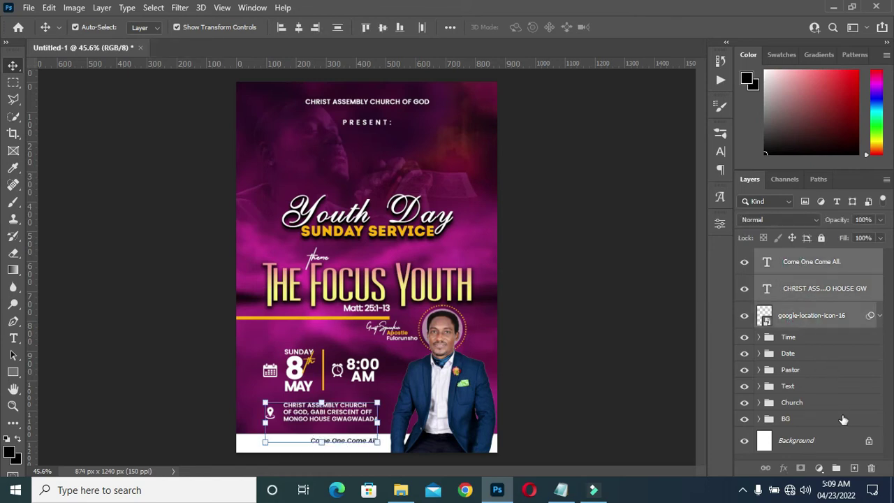
Group the footer, address and pin layers into a folder named Location
{"action": "left_click", "coordinate": [837, 467]}
{"action": "double_click", "coordinate": [796, 257]}
{"action": "type", "text": "Location"}
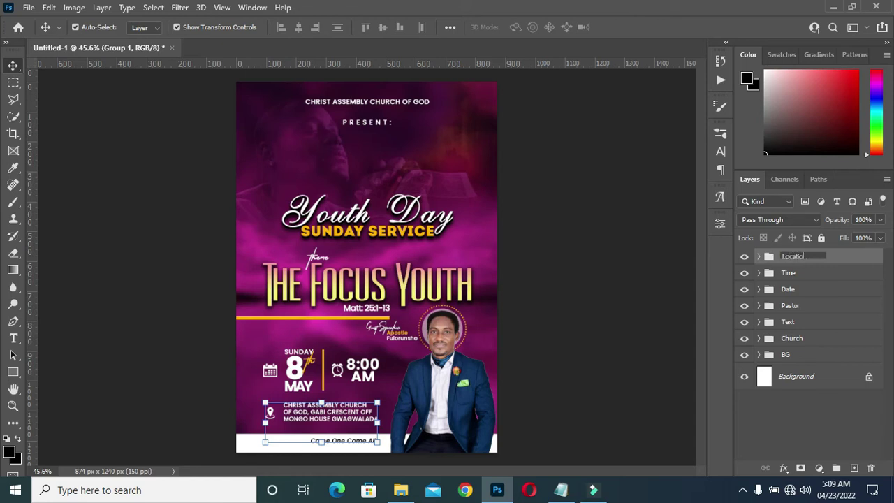
{"action": "key", "text": "Return"}
{"action": "left_click", "coordinate": [657, 262]}
Open the focus youth image folder in File Explorer
{"action": "scroll", "coordinate": [436, 236], "scroll_direction": "up", "scroll_amount": 2}
{"action": "scroll", "coordinate": [436, 238], "scroll_direction": "up", "scroll_amount": 1}
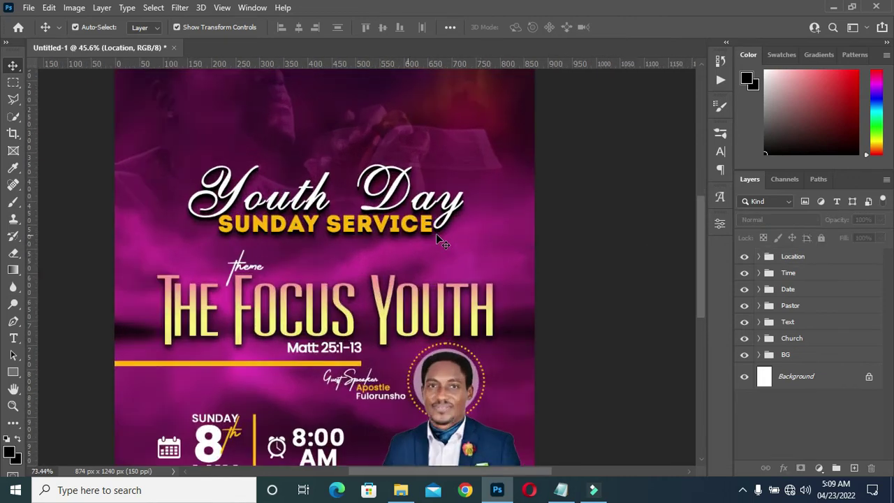
{"action": "left_click", "coordinate": [401, 490]}
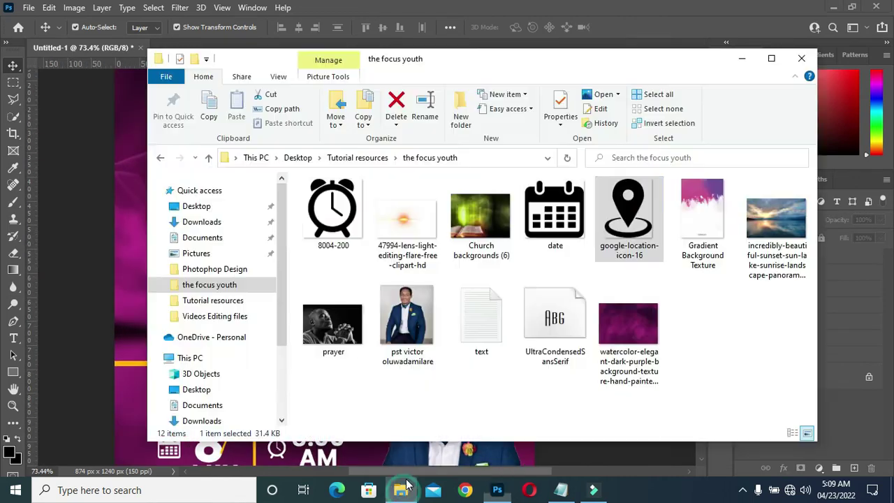
Place the lens-flare image behind SUNDAY SERVICE, layered beneath the Youth Day title text
{"action": "left_click", "coordinate": [409, 221]}
{"action": "left_click_drag", "start_coordinate": [409, 221], "coordinate": [185, 277]}
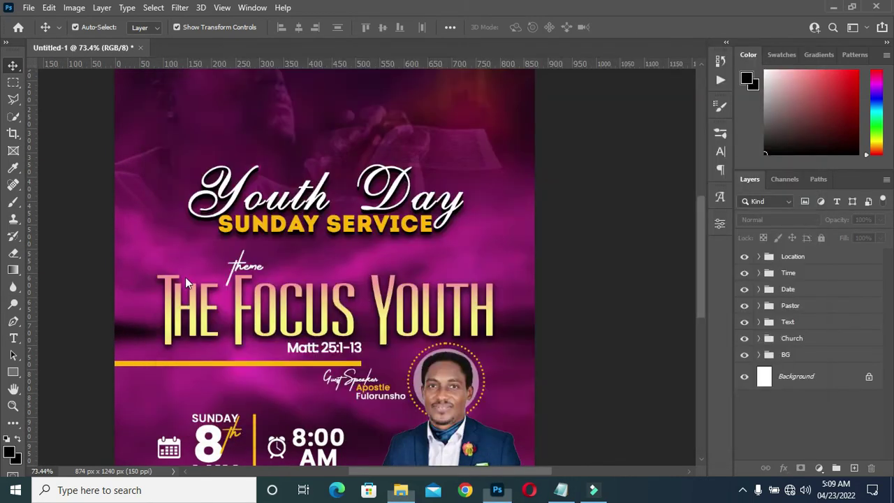
{"action": "left_click_drag", "start_coordinate": [327, 265], "coordinate": [341, 236]}
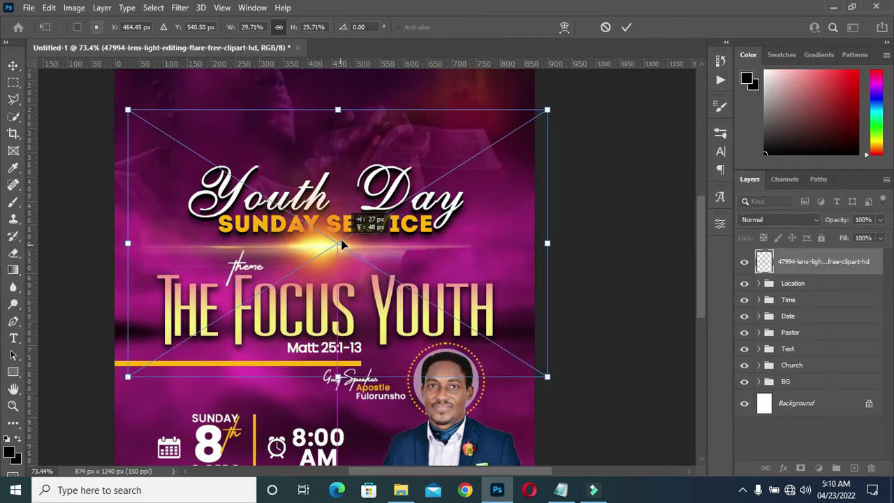
{"action": "key", "text": "Return"}
{"action": "left_click", "coordinate": [759, 349]}
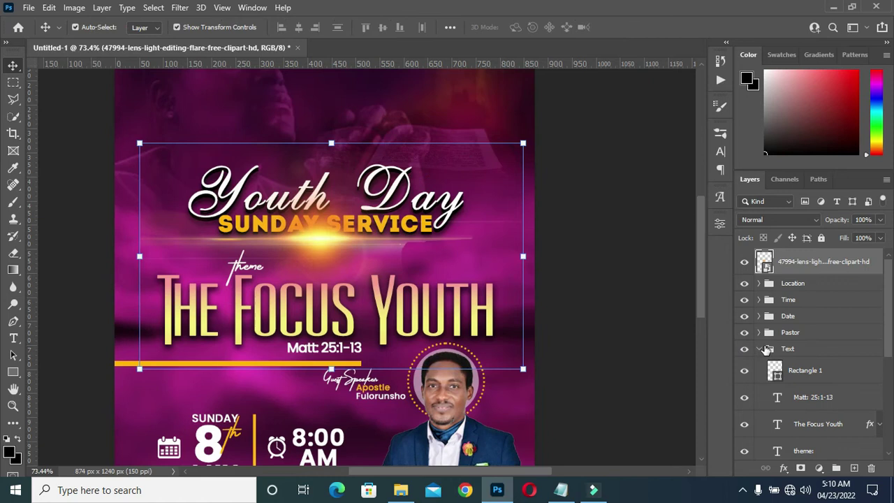
{"action": "mouse_move", "coordinate": [825, 266]}
{"action": "left_mouse_down"}
{"action": "mouse_move", "coordinate": [804, 480]}
{"action": "mouse_move", "coordinate": [807, 463]}
{"action": "left_mouse_up"}
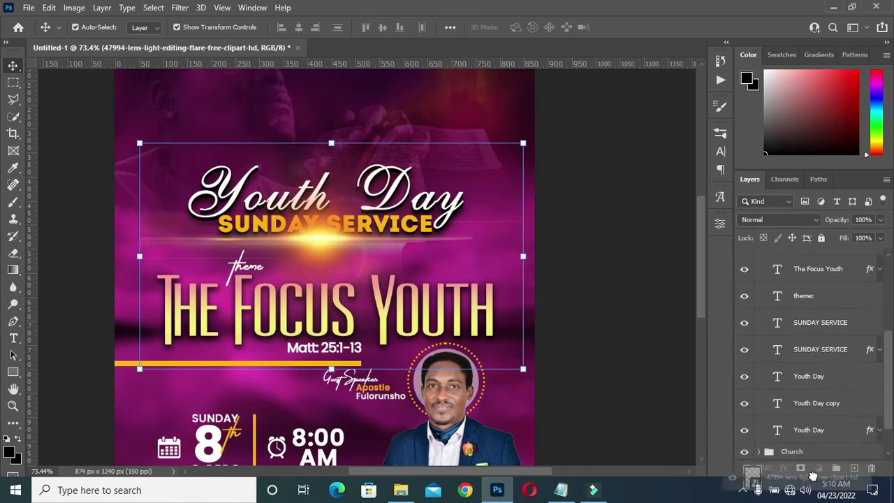
{"action": "left_click_drag", "start_coordinate": [807, 463], "coordinate": [826, 424]}
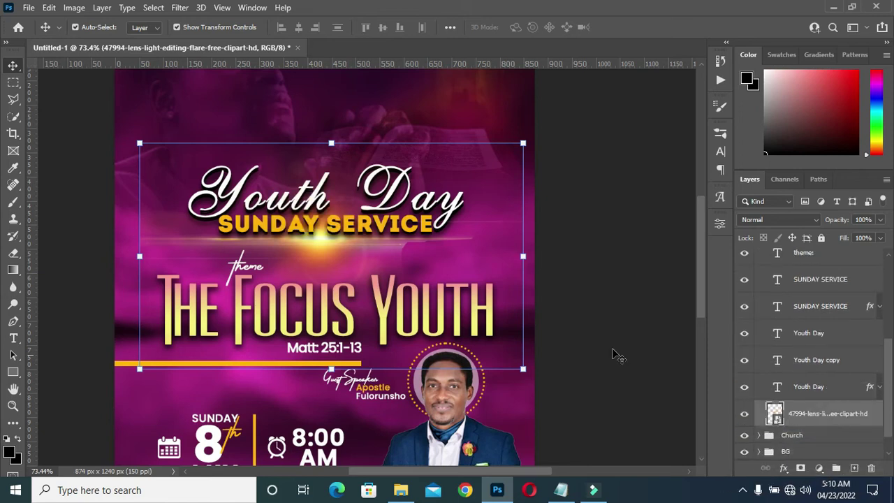
{"action": "left_click_drag", "start_coordinate": [320, 243], "coordinate": [321, 241]}
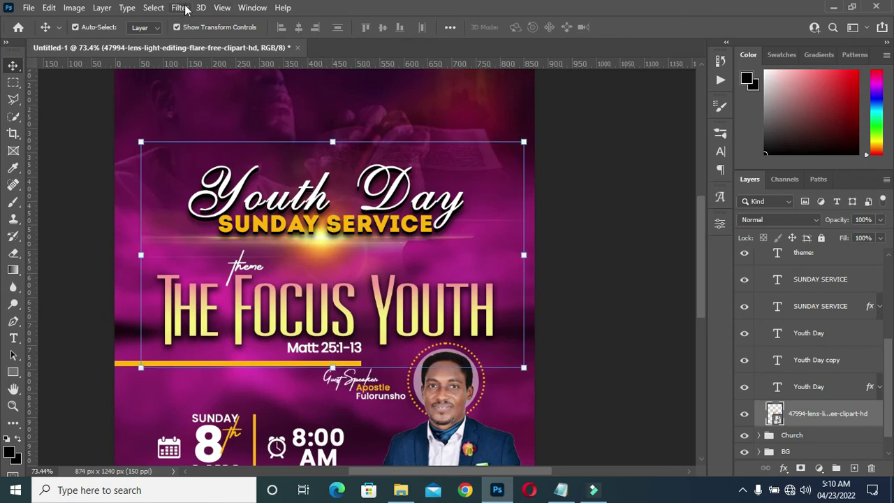
Set the flare to Screen blending and apply a Gaussian Blur of about 3.1 radius
{"action": "left_click", "coordinate": [791, 222]}
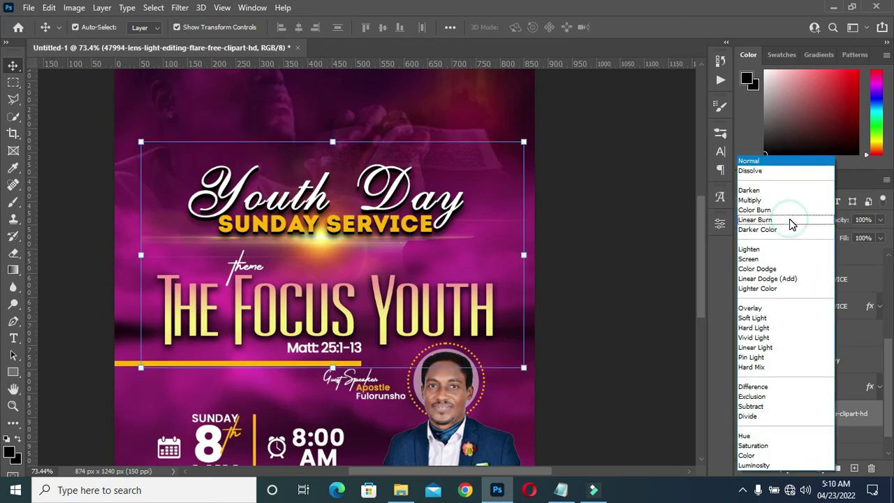
{"action": "left_click", "coordinate": [756, 254]}
{"action": "left_click", "coordinate": [180, 7]}
{"action": "mouse_move", "coordinate": [187, 176]}
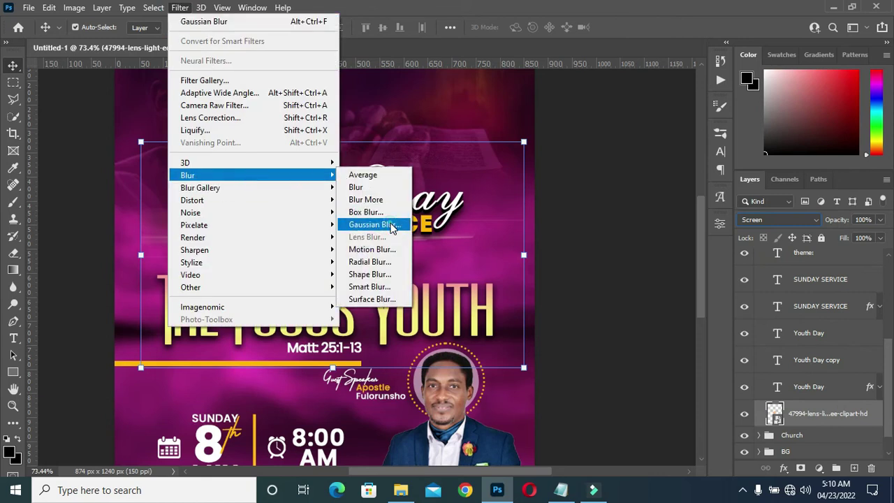
{"action": "left_click", "coordinate": [371, 225]}
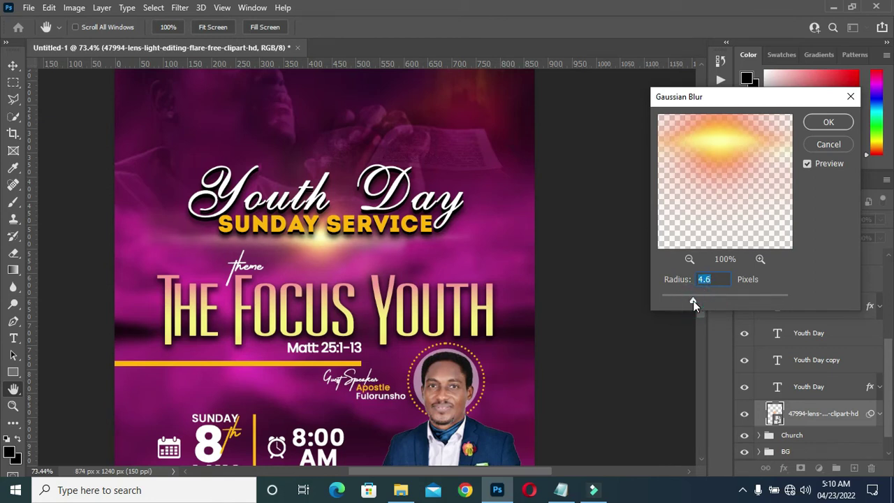
{"action": "left_click_drag", "start_coordinate": [693, 300], "coordinate": [690, 301]}
{"action": "double_click", "coordinate": [701, 280]}
{"action": "left_click_drag", "start_coordinate": [684, 301], "coordinate": [683, 304]}
{"action": "left_click", "coordinate": [828, 123]}
Enlarge the lens flare to about 34% and centre it behind SUNDAY SERVICE
{"action": "scroll", "coordinate": [413, 193], "scroll_direction": "down", "scroll_amount": 3}
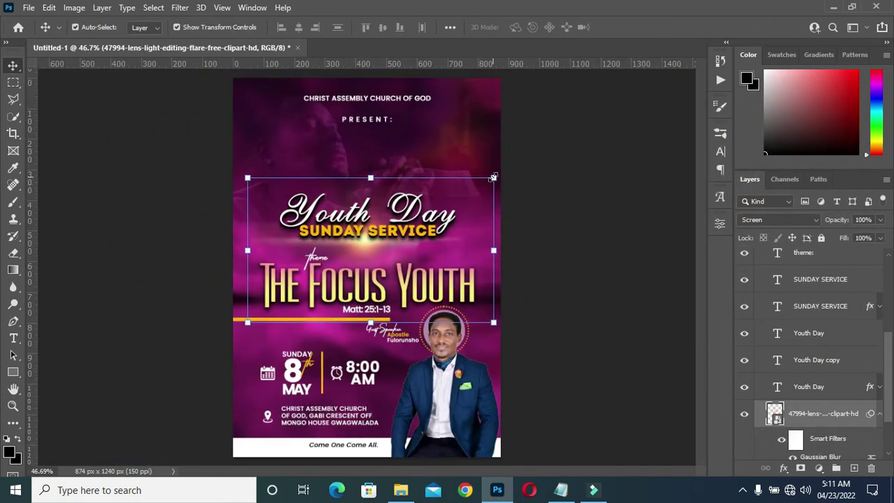
{"action": "left_click_drag", "start_coordinate": [493, 177], "coordinate": [505, 149]}
{"action": "left_click_drag", "start_coordinate": [479, 179], "coordinate": [489, 180]}
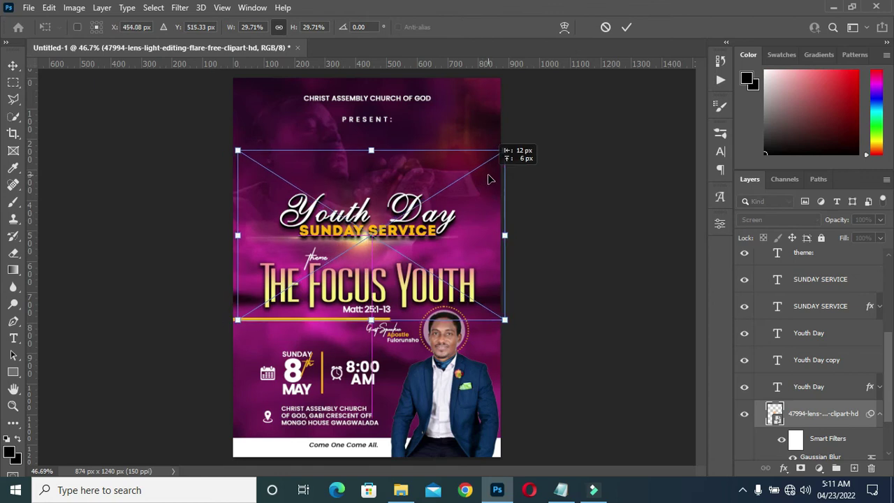
{"action": "left_click_drag", "start_coordinate": [369, 149], "coordinate": [367, 133]}
{"action": "left_click_drag", "start_coordinate": [389, 173], "coordinate": [400, 189]}
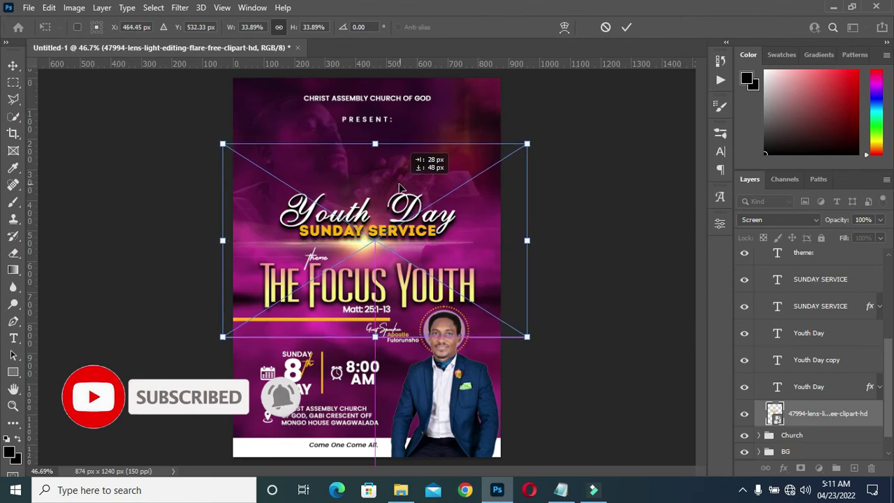
{"action": "left_click_drag", "start_coordinate": [400, 189], "coordinate": [399, 193]}
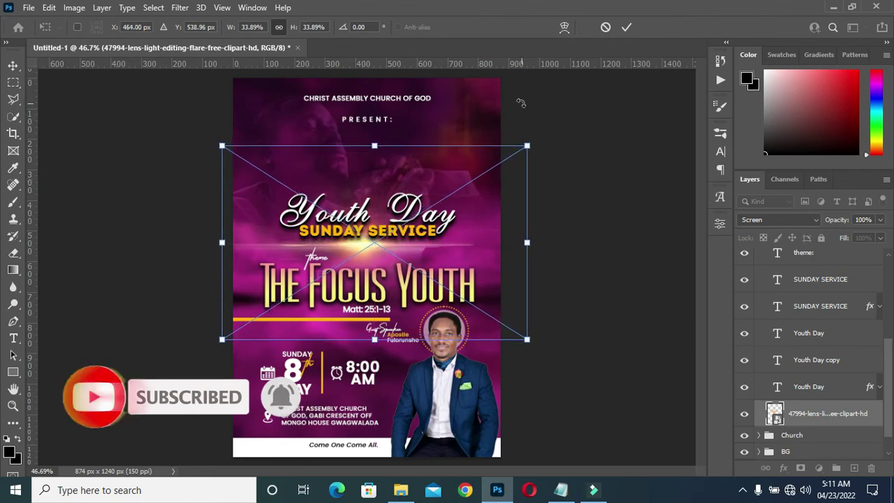
{"action": "left_click_drag", "start_coordinate": [521, 103], "coordinate": [571, 73]}
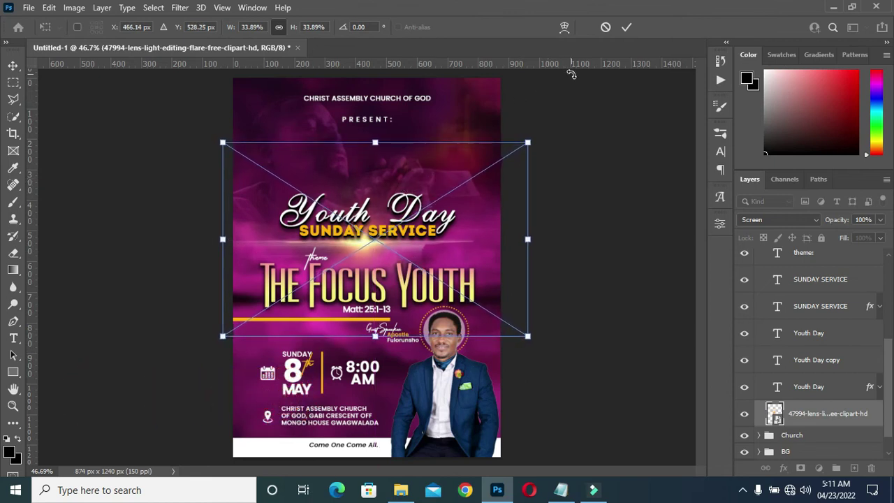
{"action": "left_click", "coordinate": [626, 26]}
{"action": "scroll", "coordinate": [573, 266], "scroll_direction": "up", "scroll_amount": 1}
Keep the enlarged lens flare and nudge the PRESENT: text slightly lower
{"action": "scroll", "coordinate": [534, 259], "scroll_direction": "down", "scroll_amount": 1}
{"action": "scroll", "coordinate": [545, 252], "scroll_direction": "down", "scroll_amount": 2}
{"action": "left_click", "coordinate": [553, 231]}
{"action": "scroll", "coordinate": [397, 244], "scroll_direction": "down", "scroll_amount": 3}
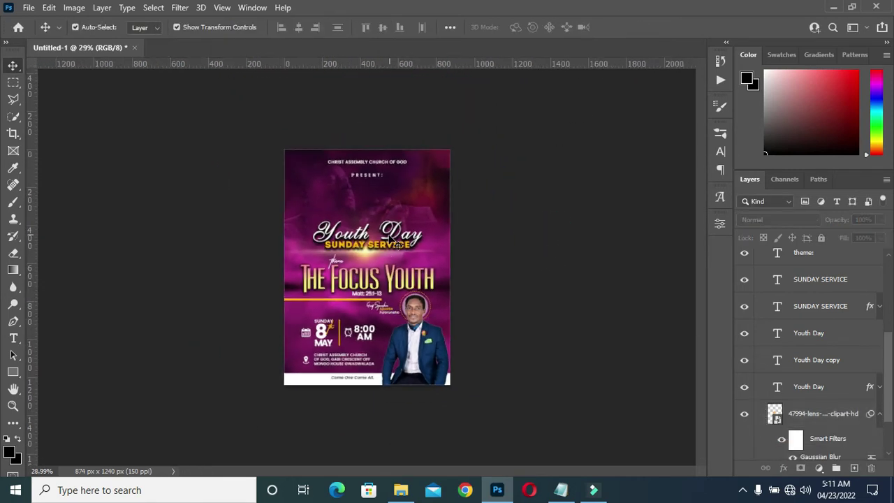
{"action": "scroll", "coordinate": [373, 119], "scroll_direction": "up", "scroll_amount": 3}
{"action": "scroll", "coordinate": [374, 119], "scroll_direction": "up", "scroll_amount": 2}
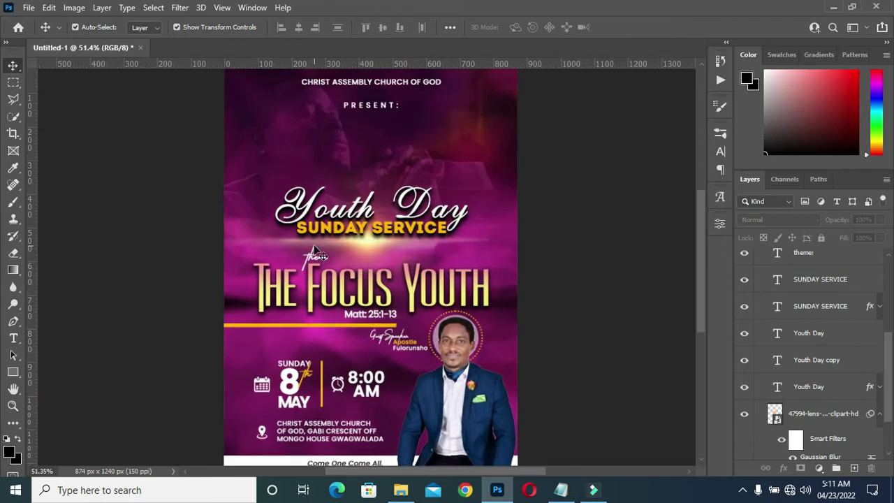
{"action": "scroll", "coordinate": [374, 119], "scroll_direction": "up", "scroll_amount": 2}
{"action": "left_click", "coordinate": [375, 118]}
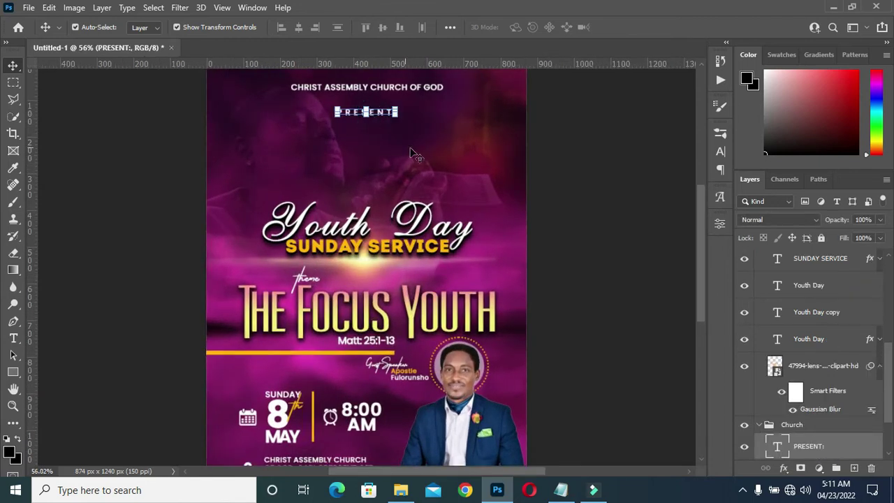
{"action": "key", "text": "Down"}
{"action": "key", "text": "Down"}
{"action": "key", "text": "Down"}
{"action": "key", "text": "Down"}
{"action": "key", "text": "Down"}
{"action": "key", "text": "Down"}
{"action": "key", "text": "Down"}
{"action": "key", "text": "Down"}
{"action": "key", "text": "Down"}
{"action": "key", "text": "Down"}
{"action": "key", "text": "Down"}
{"action": "key", "text": "Down"}
{"action": "key", "text": "Down"}
{"action": "key", "text": "Down"}
{"action": "key", "text": "Down"}
{"action": "key", "text": "Down"}
{"action": "key", "text": "Down"}
{"action": "key", "text": "Down"}
{"action": "key", "text": "Down"}
{"action": "key", "text": "Down"}
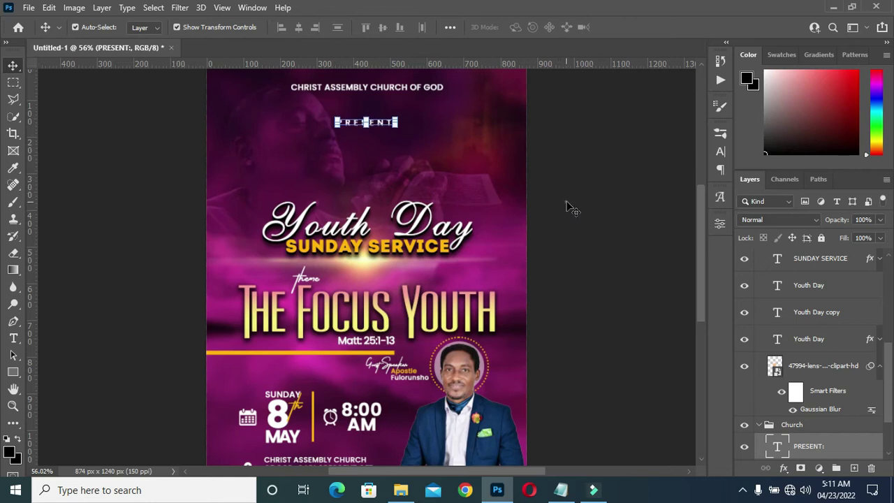
Select the prayer background image and CHRIST ASSEMBLY CHURCH OF GOD heading, then deselect them
{"action": "scroll", "coordinate": [367, 219], "scroll_direction": "down", "scroll_amount": 2}
{"action": "scroll", "coordinate": [367, 219], "scroll_direction": "down", "scroll_amount": 1}
{"action": "left_click", "coordinate": [372, 132]}
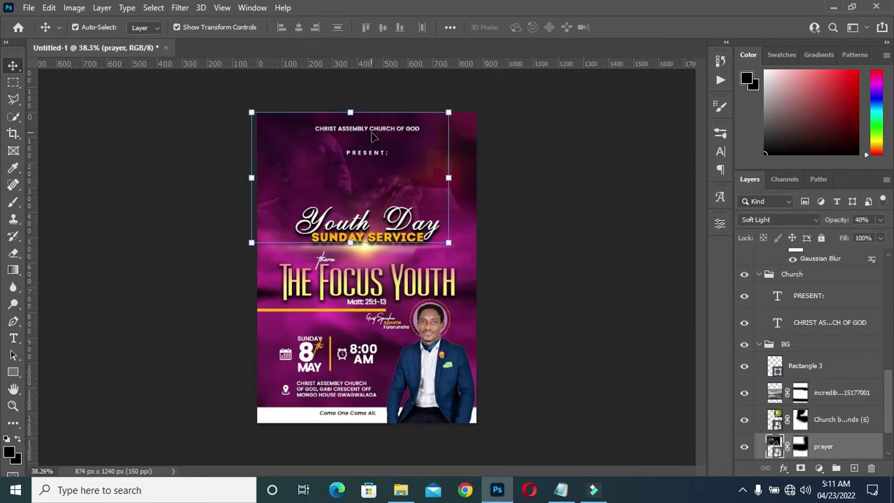
{"action": "left_click", "coordinate": [370, 130]}
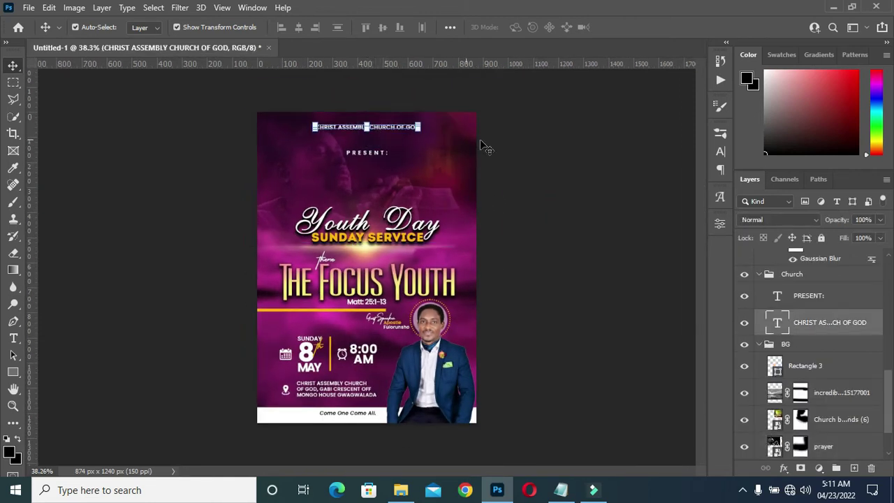
{"action": "left_click", "coordinate": [515, 146]}
Collapse the BG and Text layer groups
{"action": "scroll", "coordinate": [399, 201], "scroll_direction": "down", "scroll_amount": 1}
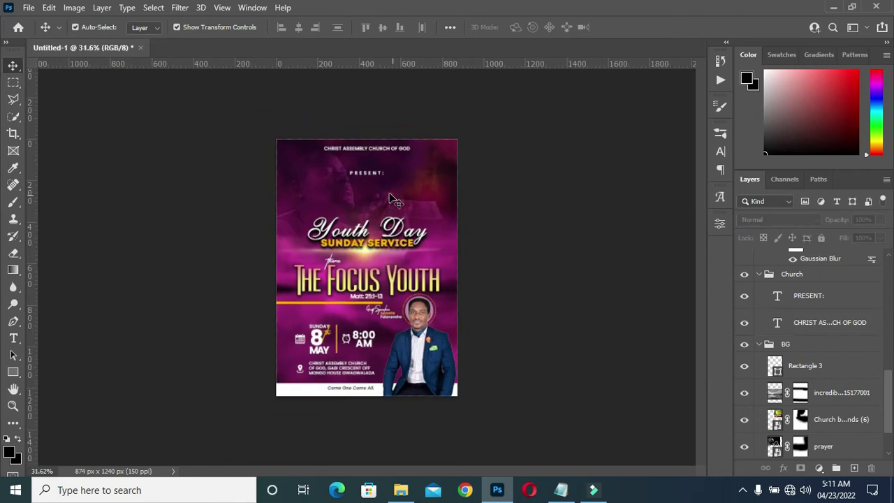
{"action": "scroll", "coordinate": [392, 198], "scroll_direction": "up", "scroll_amount": 3}
{"action": "scroll", "coordinate": [391, 197], "scroll_direction": "down", "scroll_amount": 1}
{"action": "scroll", "coordinate": [391, 198], "scroll_direction": "down", "scroll_amount": 1}
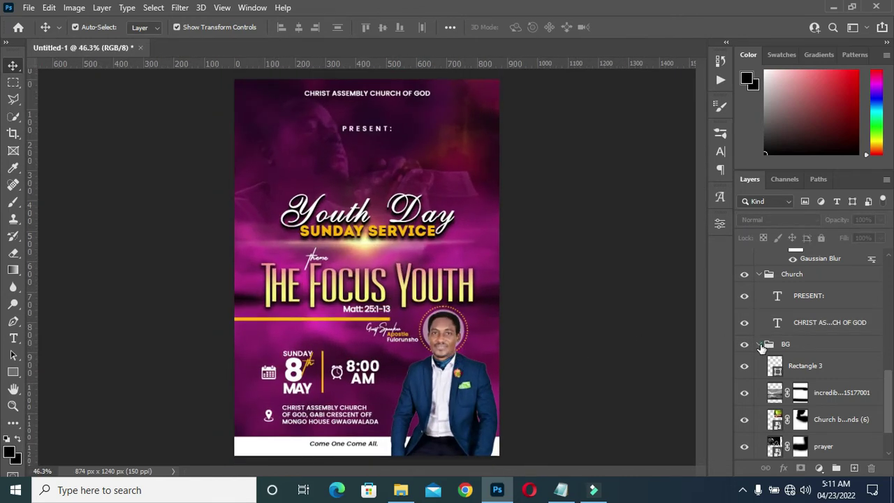
{"action": "left_click", "coordinate": [760, 345]}
{"action": "scroll", "coordinate": [759, 356], "scroll_direction": "up", "scroll_amount": 2}
{"action": "scroll", "coordinate": [764, 287], "scroll_direction": "up", "scroll_amount": 2}
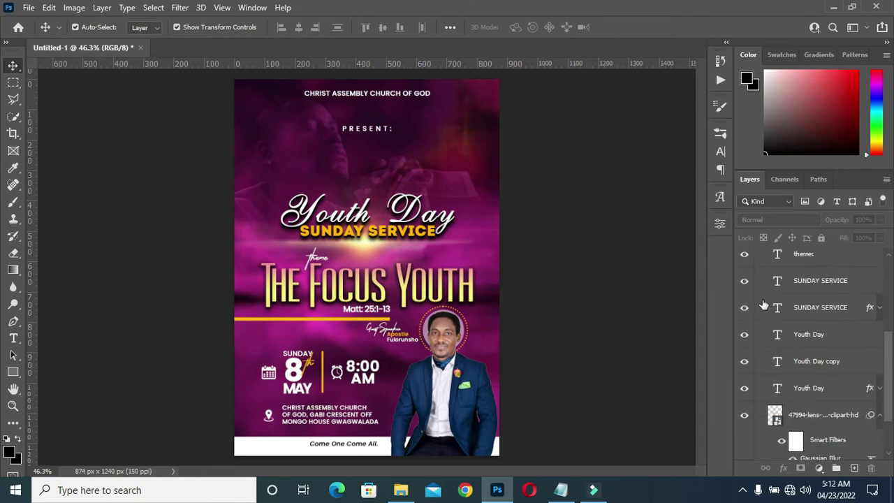
{"action": "scroll", "coordinate": [762, 300], "scroll_direction": "up", "scroll_amount": 2}
{"action": "scroll", "coordinate": [760, 280], "scroll_direction": "up", "scroll_amount": 1}
{"action": "left_click", "coordinate": [759, 266]}
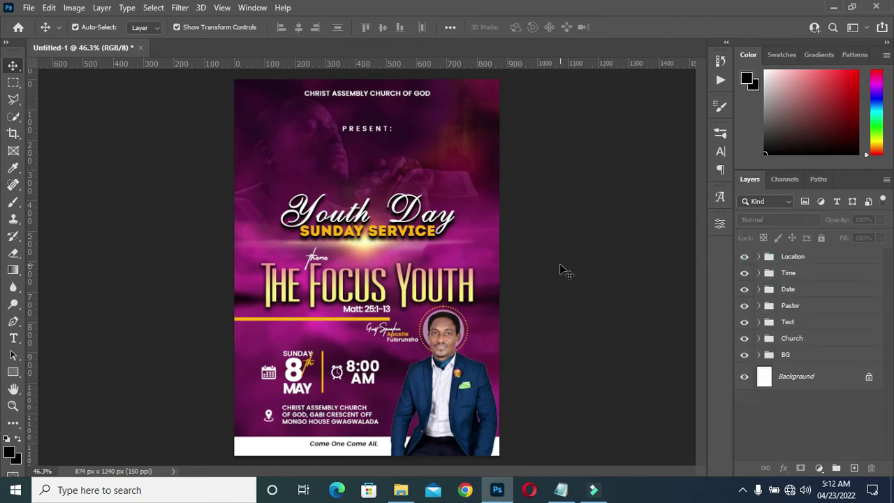
Re-expand the Text group and select the Youth Day and lens-flare layers
{"action": "scroll", "coordinate": [545, 273], "scroll_direction": "down", "scroll_amount": 2}
{"action": "scroll", "coordinate": [357, 250], "scroll_direction": "up", "scroll_amount": 1}
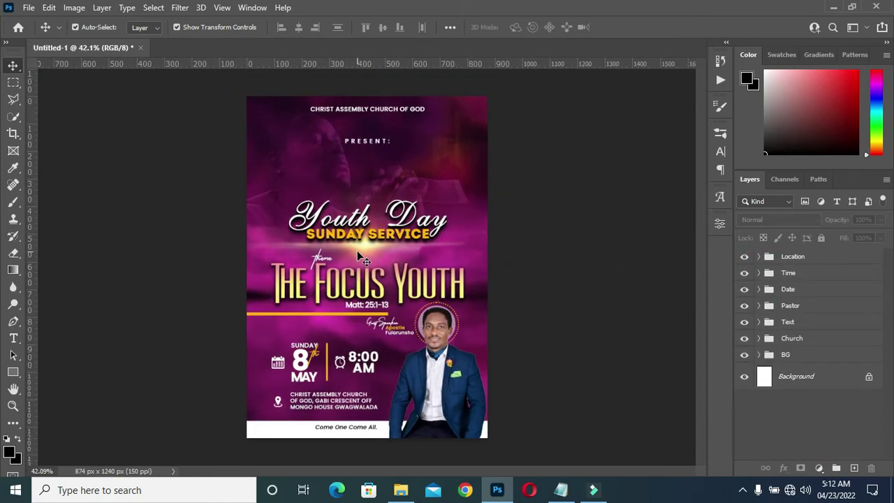
{"action": "scroll", "coordinate": [357, 250], "scroll_direction": "up", "scroll_amount": 1}
{"action": "scroll", "coordinate": [357, 248], "scroll_direction": "down", "scroll_amount": 1}
{"action": "scroll", "coordinate": [363, 247], "scroll_direction": "up", "scroll_amount": 1}
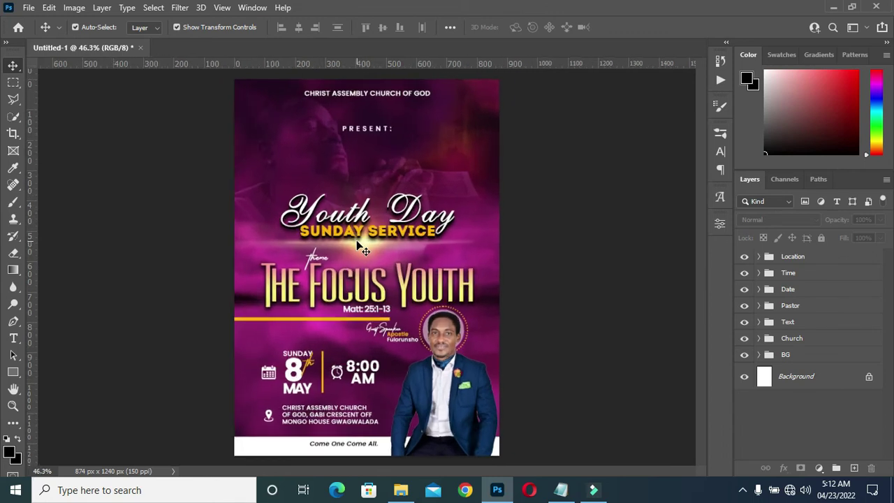
{"action": "left_click", "coordinate": [759, 322]}
{"action": "scroll", "coordinate": [828, 381], "scroll_direction": "down", "scroll_amount": 5}
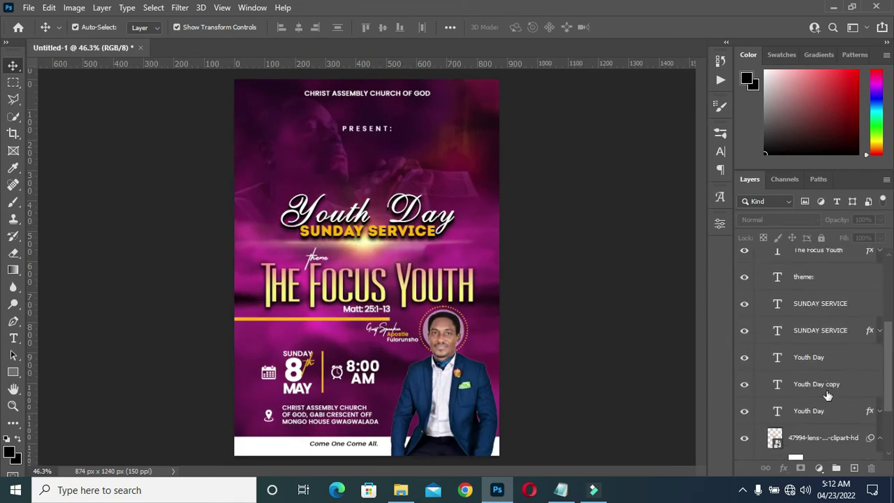
{"action": "left_click", "coordinate": [817, 397]}
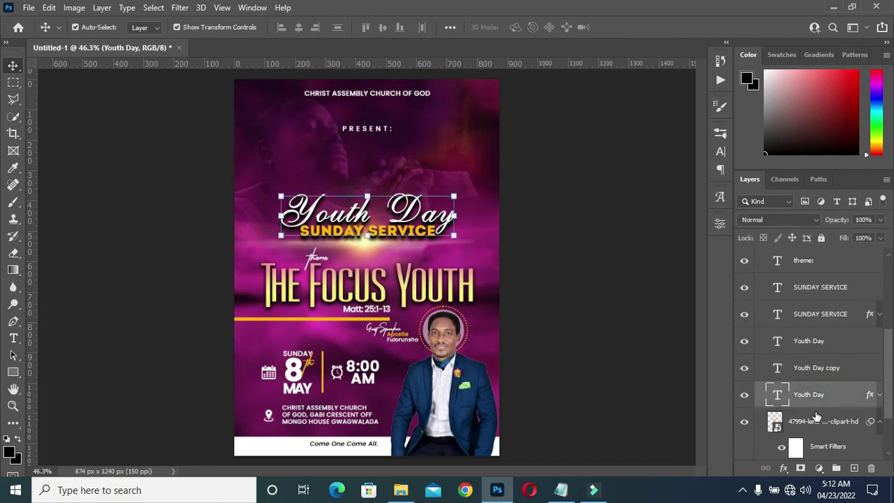
{"action": "left_click", "coordinate": [816, 422]}
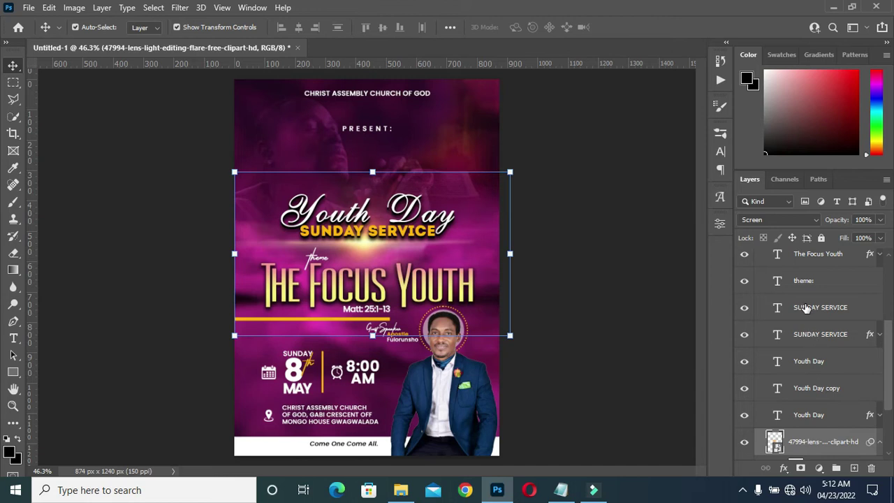
Scale the Youth Day and SUNDAY SERVICE title layers to 113.55% and nudge them two steps down
{"action": "left_click", "coordinate": [807, 309], "text": "shift"}
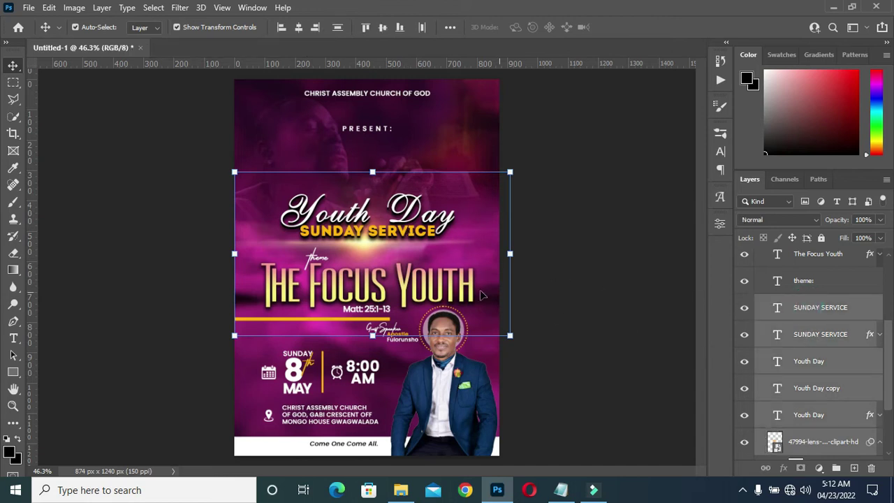
{"action": "left_click", "coordinate": [373, 170]}
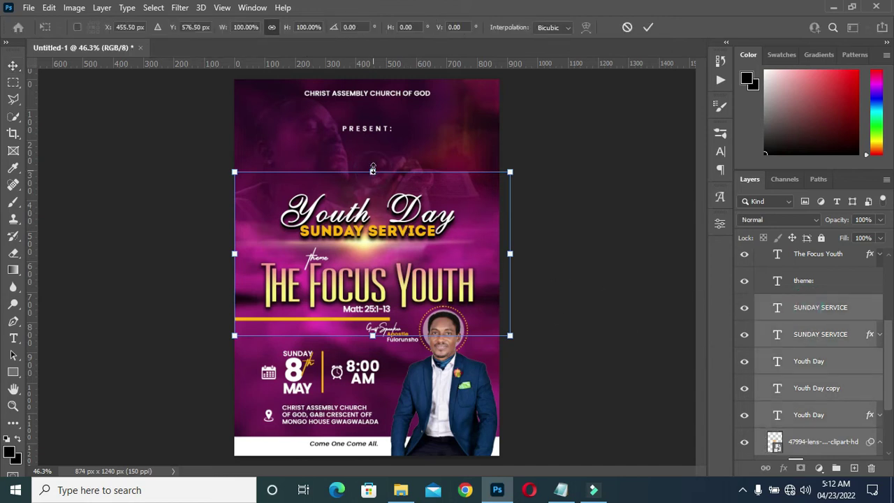
{"action": "left_click_drag", "start_coordinate": [373, 171], "coordinate": [371, 148]}
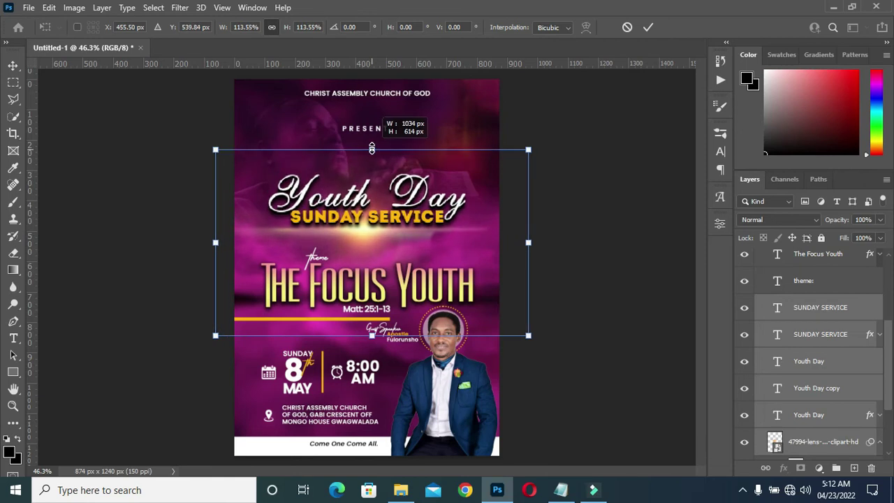
{"action": "left_click_drag", "start_coordinate": [372, 148], "coordinate": [372, 151]}
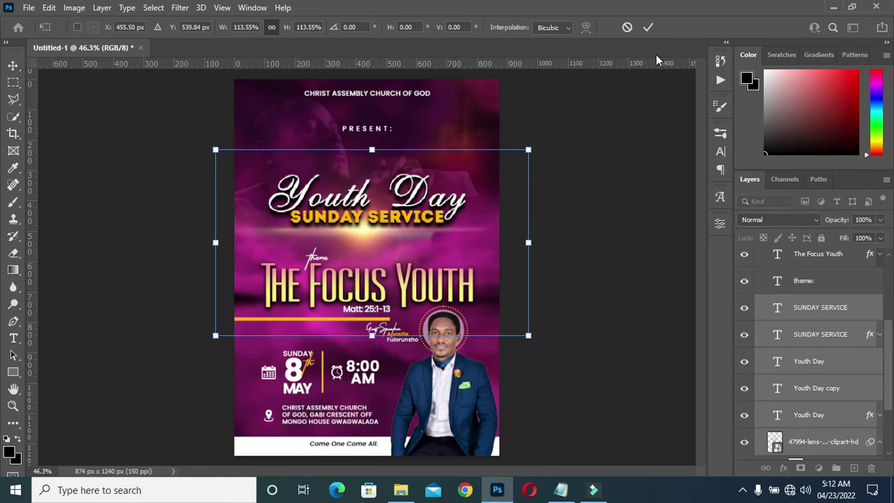
{"action": "key", "text": "Down"}
{"action": "key", "text": "Down"}
{"action": "key", "text": "Down"}
{"action": "key", "text": "Down"}
{"action": "key", "text": "Down"}
{"action": "key", "text": "Down"}
{"action": "key", "text": "Down"}
{"action": "key", "text": "Down"}
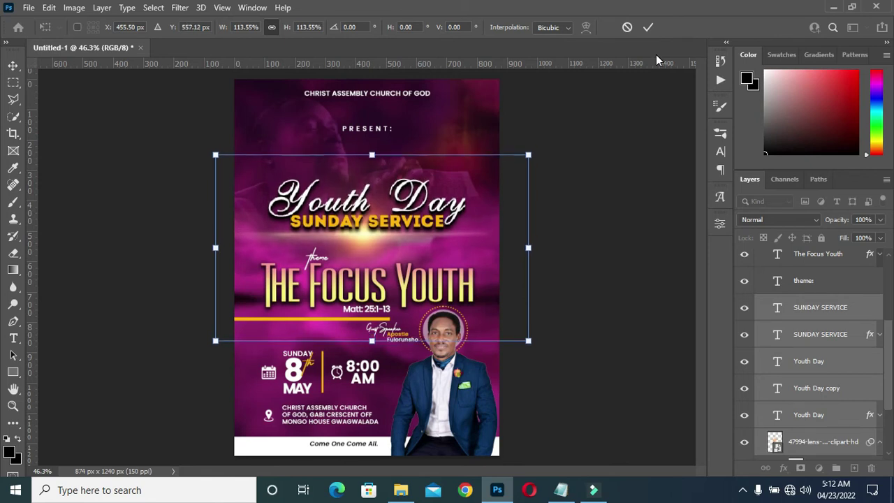
{"action": "key", "text": "Down"}
{"action": "key", "text": "Down"}
{"action": "key", "text": "Down"}
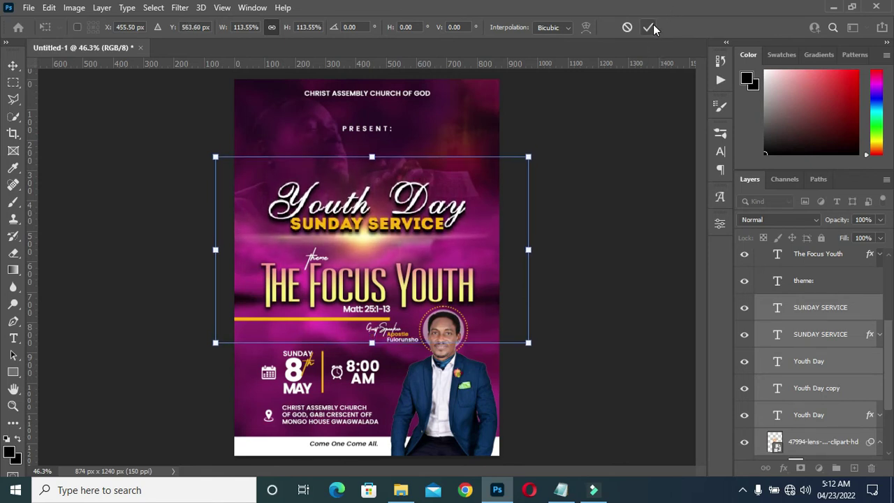
{"action": "left_click", "coordinate": [650, 27]}
{"action": "scroll", "coordinate": [377, 218], "scroll_direction": "down", "scroll_amount": 3}
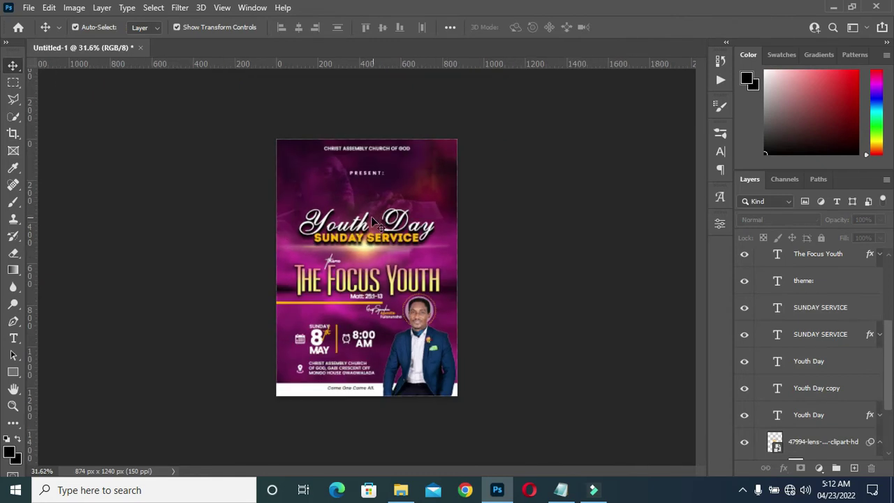
{"action": "scroll", "coordinate": [355, 266], "scroll_direction": "up", "scroll_amount": 1}
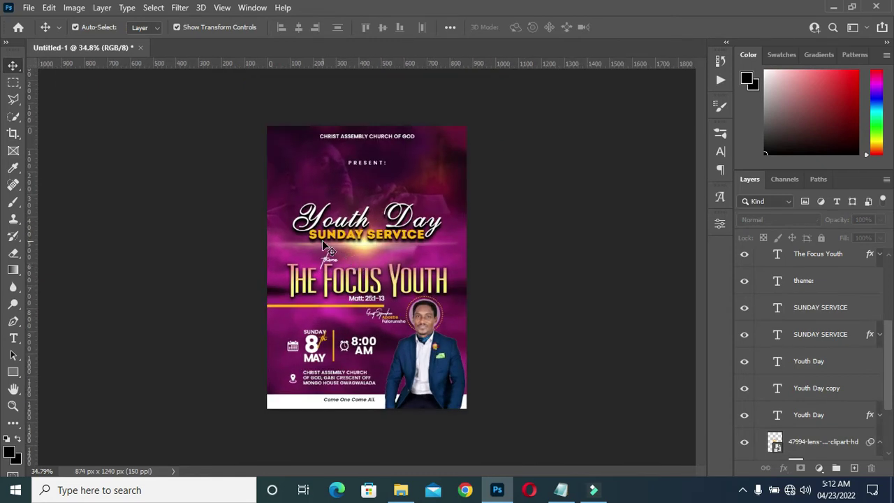
Group all layer groups from Location to BG into a group named The Focus Youth
{"action": "scroll", "coordinate": [366, 267], "scroll_direction": "up", "scroll_amount": 3}
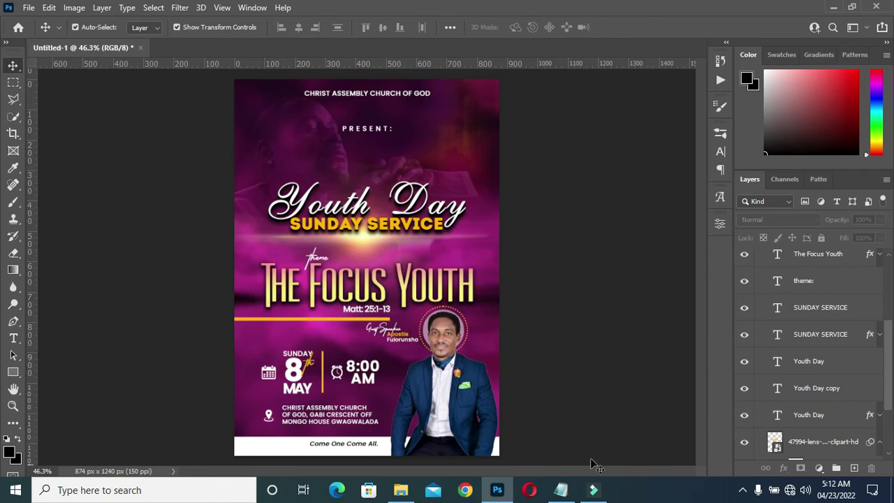
{"action": "scroll", "coordinate": [743, 393], "scroll_direction": "up", "scroll_amount": 2}
{"action": "scroll", "coordinate": [754, 328], "scroll_direction": "up", "scroll_amount": 3}
{"action": "left_click", "coordinate": [759, 294]}
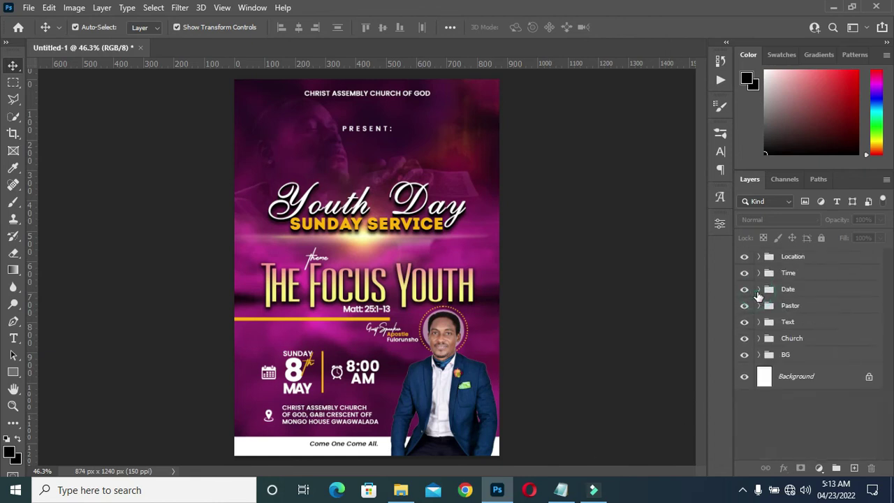
{"action": "left_click", "coordinate": [786, 258]}
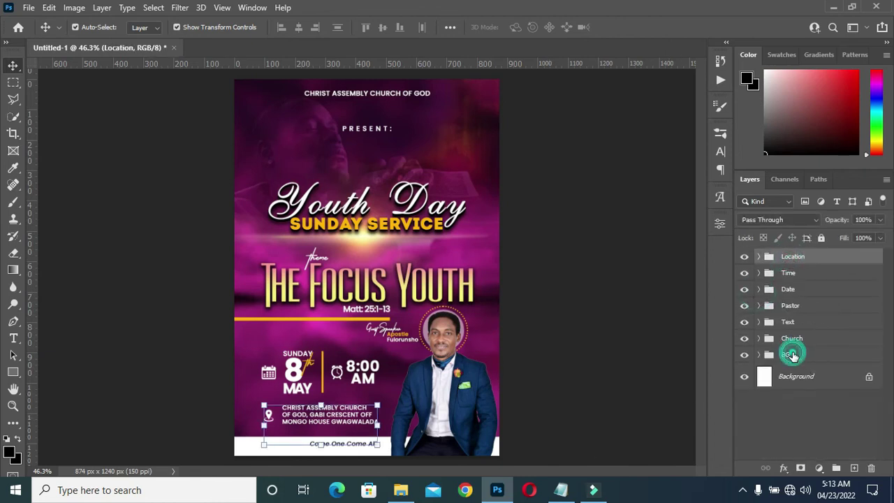
{"action": "left_click", "coordinate": [792, 355], "text": "shift"}
{"action": "left_click", "coordinate": [837, 471]}
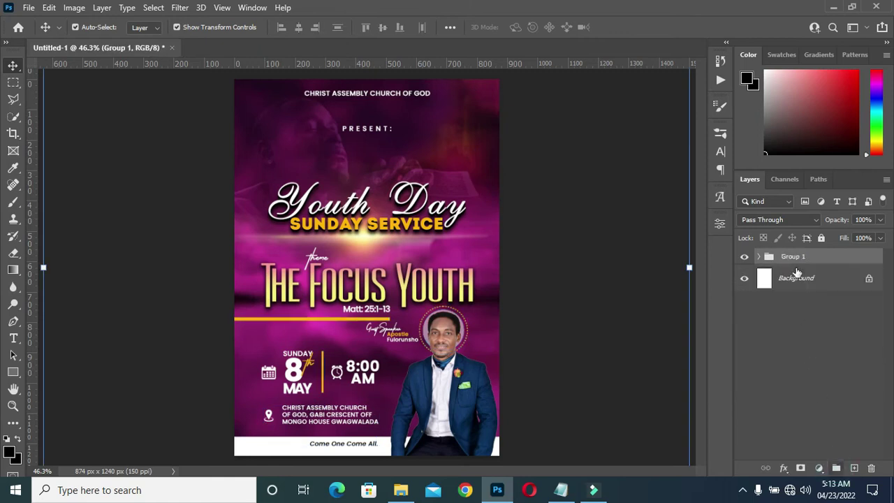
{"action": "double_click", "coordinate": [792, 257]}
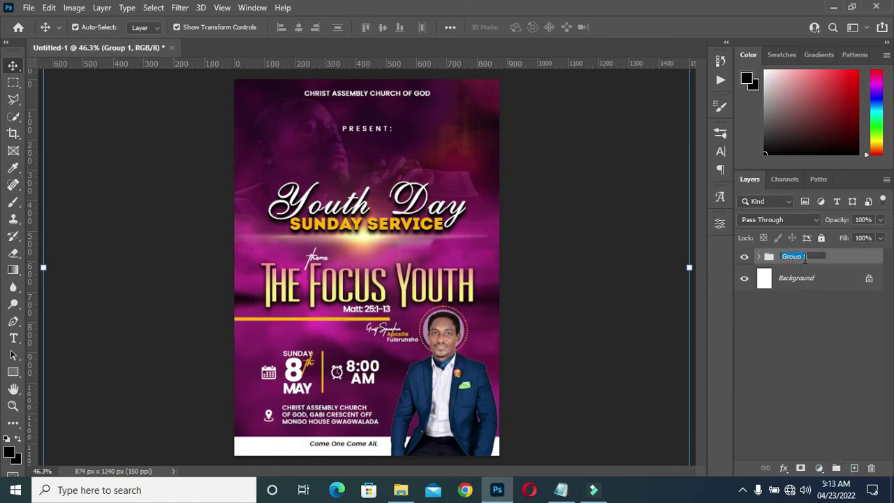
{"action": "type", "text": "T"}
{"action": "type", "text": "he Focus Yout"}
{"action": "key", "text": "Return"}
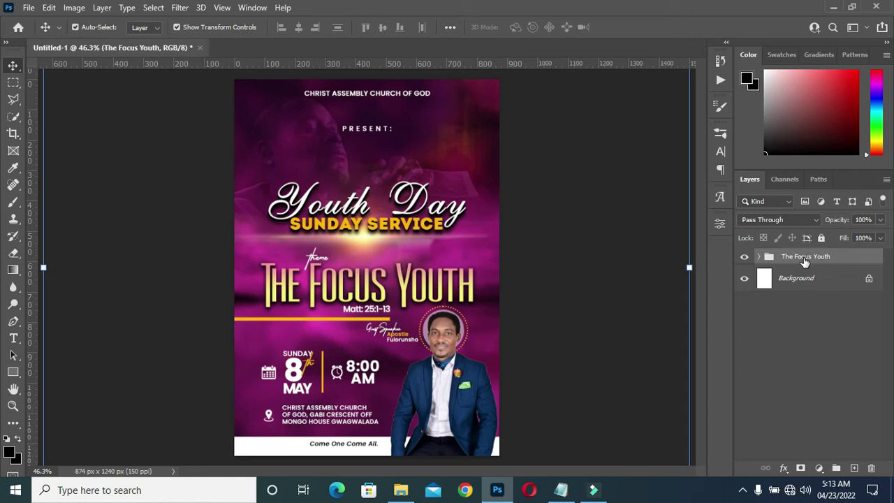
Duplicate The Focus Youth group and hide the original
{"action": "left_click_drag", "start_coordinate": [818, 258], "coordinate": [854, 469]}
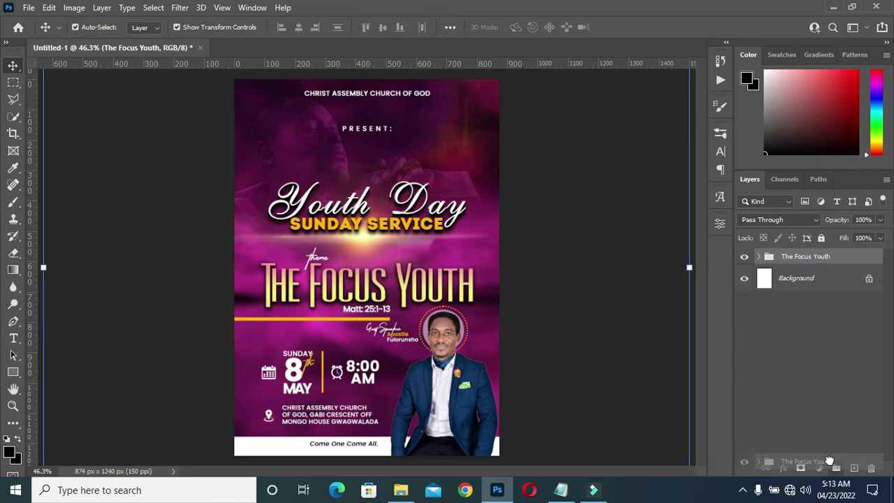
{"action": "left_click_drag", "start_coordinate": [842, 357], "coordinate": [854, 468]}
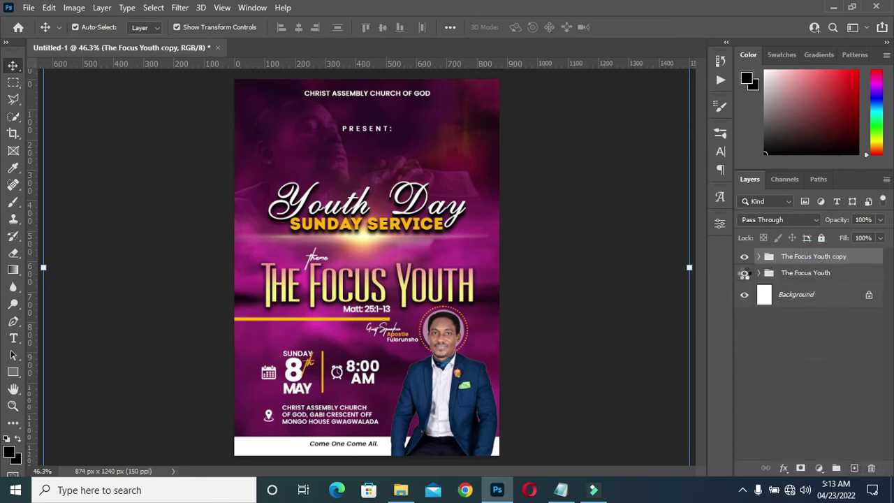
{"action": "left_click", "coordinate": [746, 275]}
{"action": "left_click", "coordinate": [122, 305]}
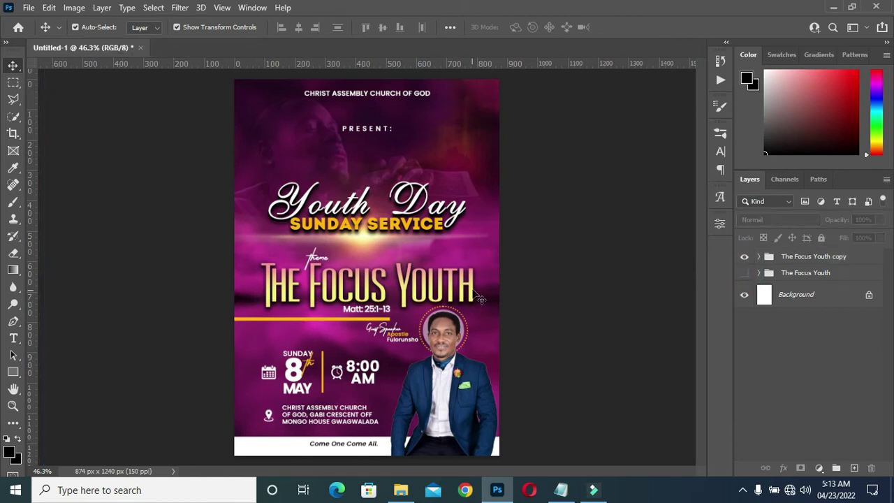
Place the Gradient Background Texture image above the purple watercolour background layer
{"action": "left_click", "coordinate": [492, 258]}
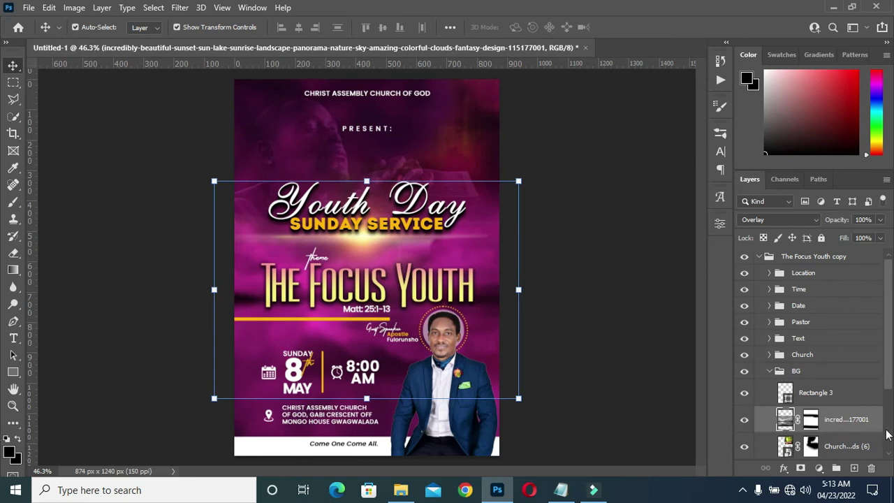
{"action": "scroll", "coordinate": [814, 382], "scroll_direction": "down", "scroll_amount": 1}
{"action": "scroll", "coordinate": [814, 383], "scroll_direction": "down", "scroll_amount": 3}
{"action": "left_click", "coordinate": [825, 404]}
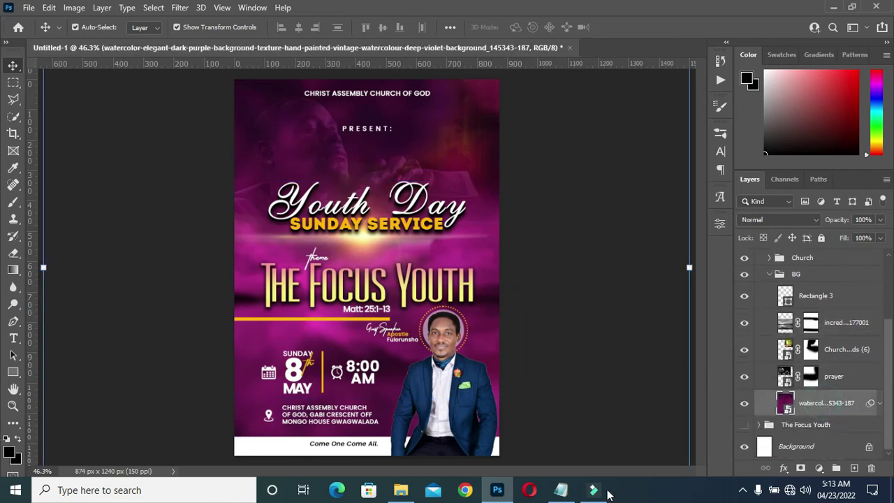
{"action": "left_click", "coordinate": [401, 490]}
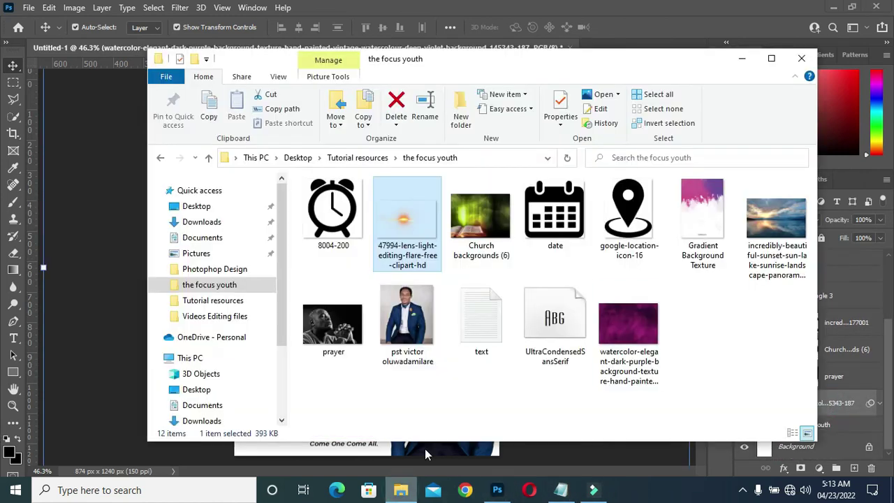
{"action": "left_click", "coordinate": [704, 234]}
{"action": "left_click_drag", "start_coordinate": [704, 234], "coordinate": [123, 351]}
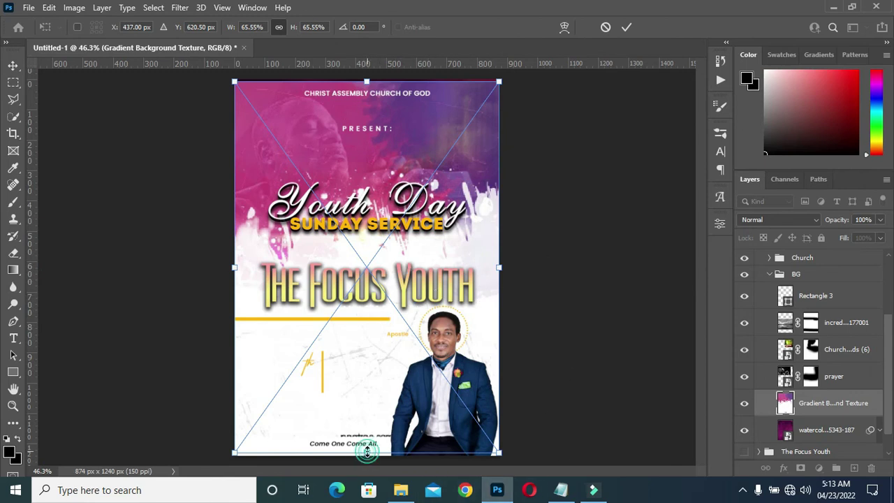
Stretch the texture to the poster's top and bottom edges and hide the purple watercolour layer
{"action": "left_click_drag", "start_coordinate": [366, 453], "coordinate": [367, 461]}
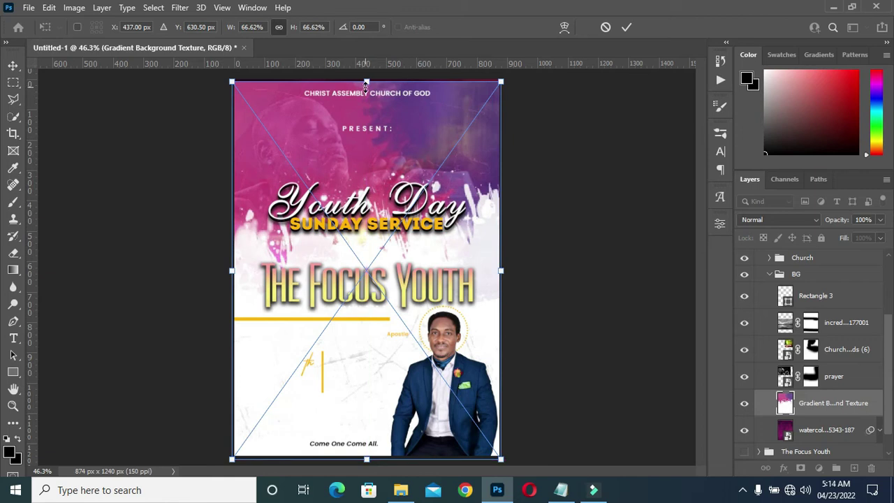
{"action": "left_click_drag", "start_coordinate": [366, 83], "coordinate": [366, 80]}
{"action": "left_click", "coordinate": [626, 28]}
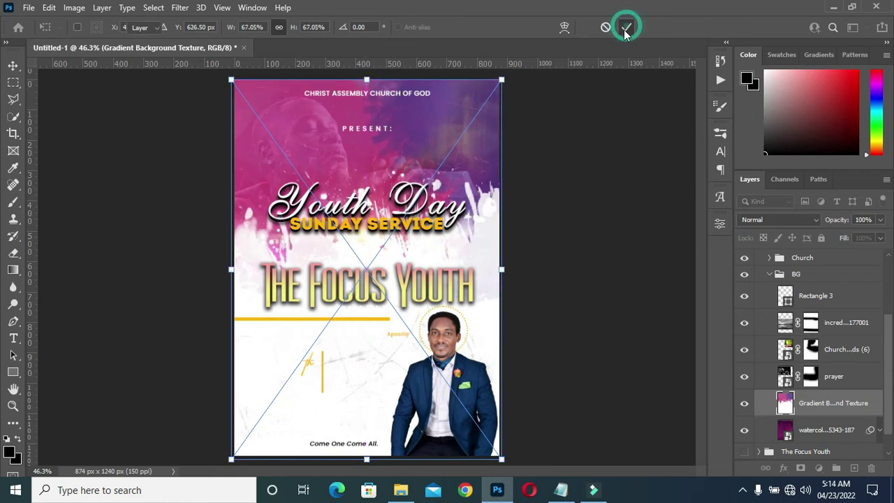
{"action": "left_click", "coordinate": [604, 197]}
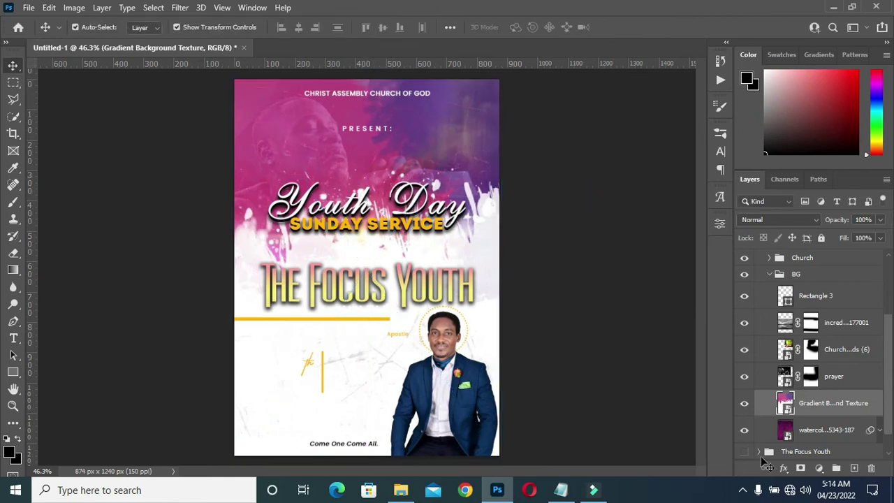
{"action": "left_click", "coordinate": [745, 432]}
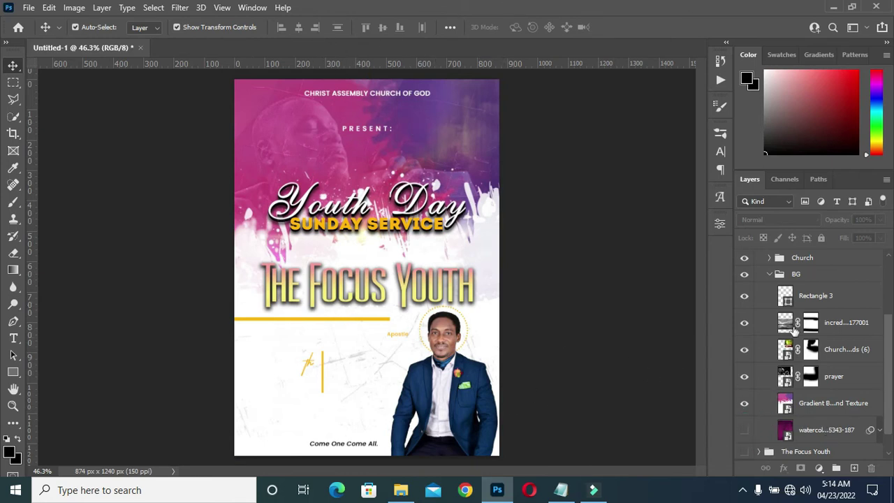
{"action": "left_click", "coordinate": [769, 275]}
Move the Text group with the Youth Day title about 40 px higher
{"action": "scroll", "coordinate": [367, 260], "scroll_direction": "up", "scroll_amount": 1}
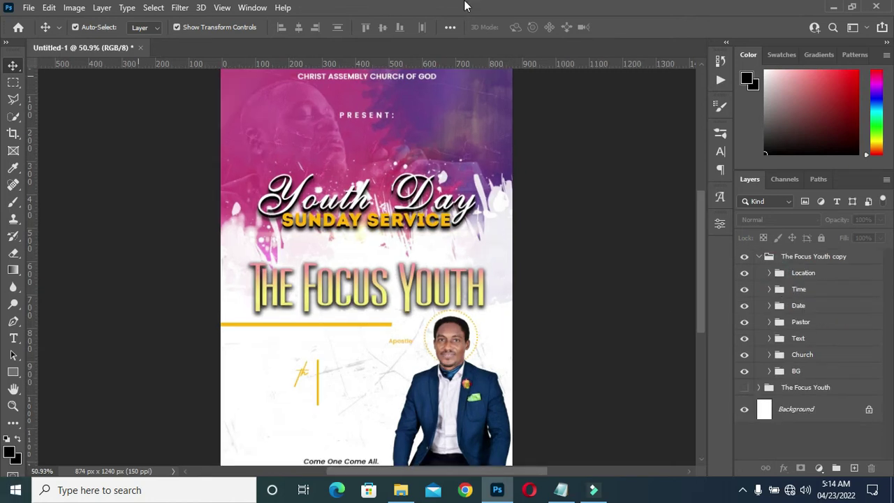
{"action": "left_click", "coordinate": [800, 339]}
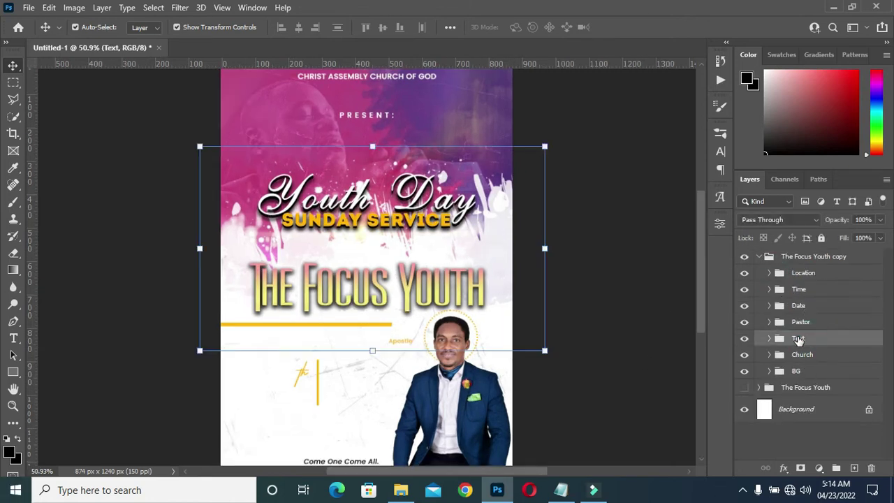
{"action": "key", "text": "Up"}
{"action": "key", "text": "Up"}
{"action": "key", "text": "Up"}
{"action": "key", "text": "Up"}
{"action": "key", "text": "Up"}
{"action": "key", "text": "Up"}
{"action": "key", "text": "Up"}
{"action": "key", "text": "Up"}
{"action": "key", "text": "Up"}
{"action": "key", "text": "Up"}
{"action": "key", "text": "Up"}
{"action": "key", "text": "Up"}
{"action": "key", "text": "Up"}
{"action": "key", "text": "Up"}
{"action": "key", "text": "Up"}
{"action": "key", "text": "Up"}
{"action": "key", "text": "Up"}
{"action": "key", "text": "Up"}
{"action": "key", "text": "Up"}
{"action": "key", "text": "Up"}
{"action": "key", "text": "Up"}
{"action": "key", "text": "Up"}
{"action": "key", "text": "Up"}
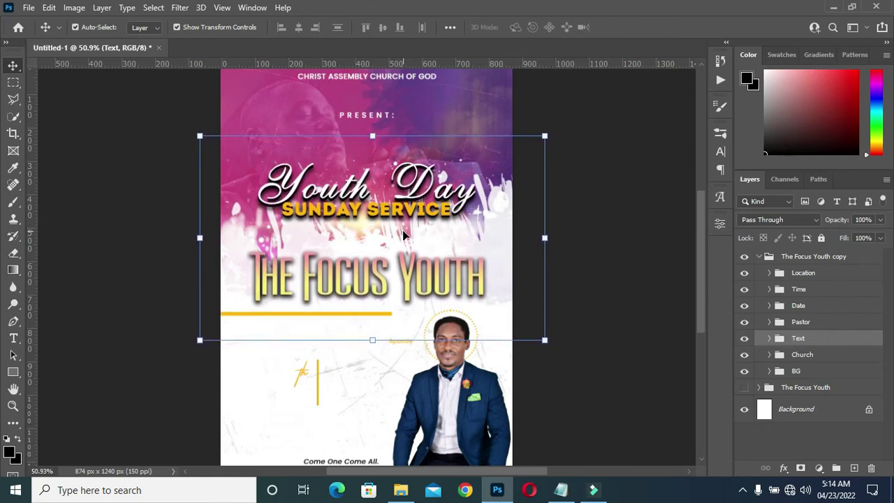
{"action": "key", "text": "ctrl+t"}
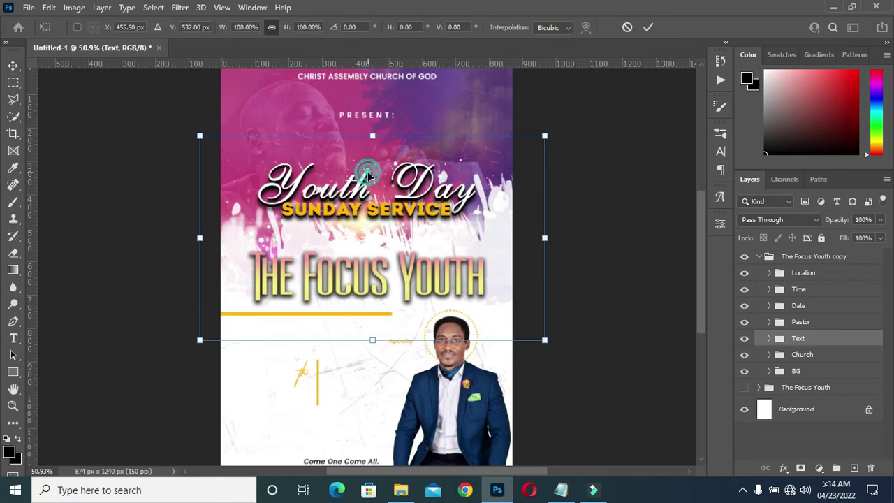
{"action": "left_click_drag", "start_coordinate": [368, 175], "coordinate": [371, 163]}
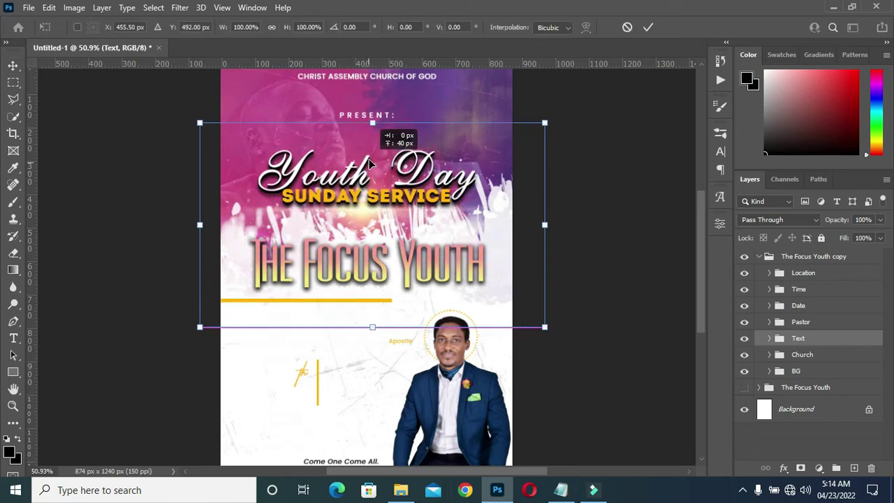
{"action": "key", "text": "shift+Down"}
{"action": "key", "text": "shift+Down"}
{"action": "key", "text": "Down"}
{"action": "key", "text": "Down"}
{"action": "key", "text": "Down"}
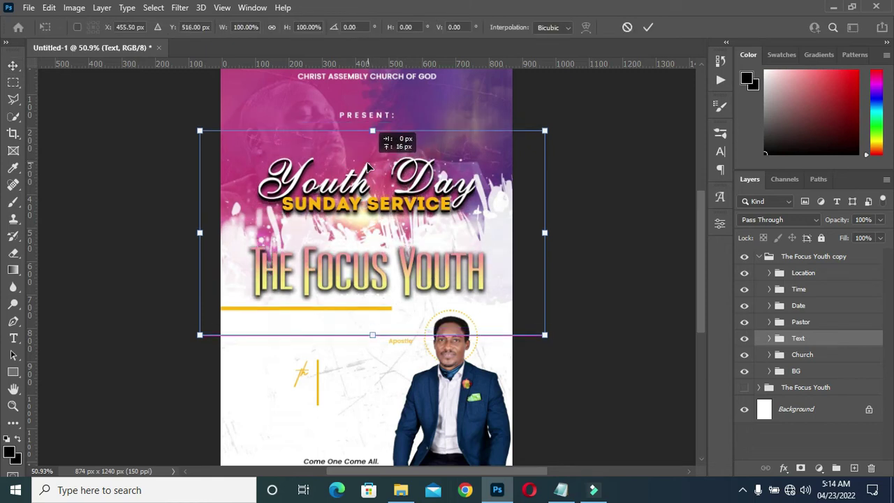
{"action": "key", "text": "ctrl+z"}
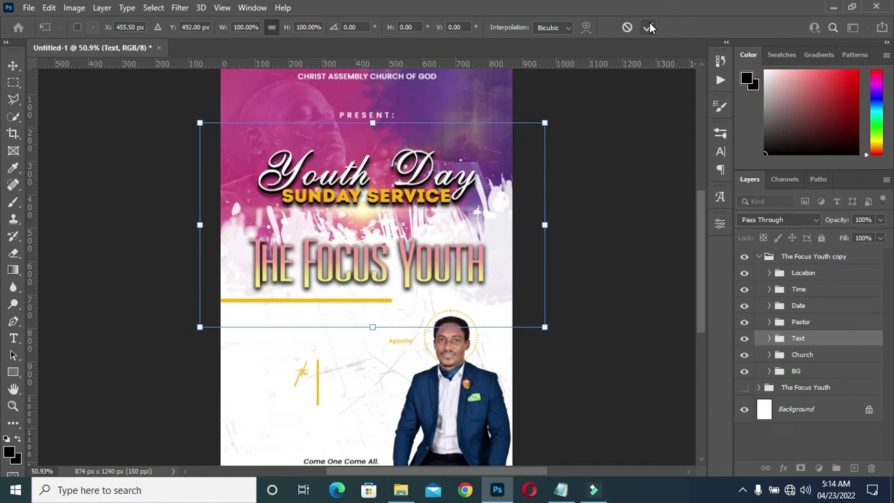
{"action": "left_click", "coordinate": [648, 28]}
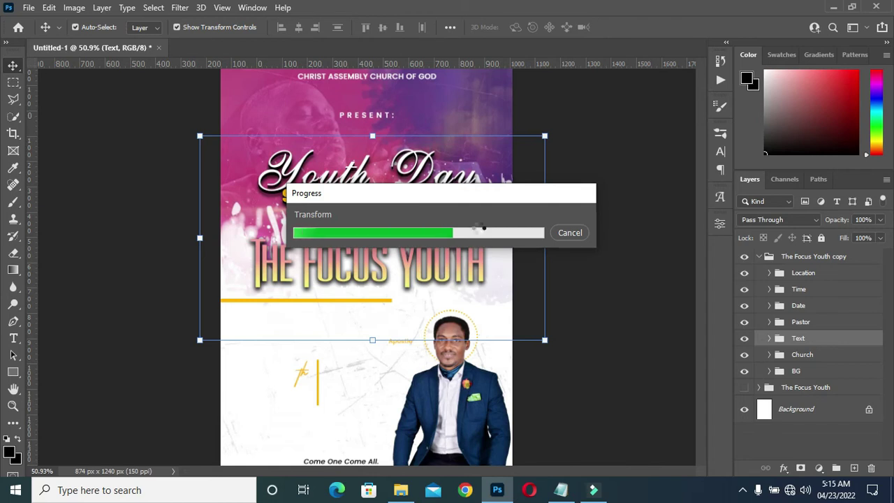
Expand the Text group and move the lens-flare layer higher in the layer stack
{"action": "scroll", "coordinate": [374, 254], "scroll_direction": "up", "scroll_amount": 1}
{"action": "scroll", "coordinate": [374, 254], "scroll_direction": "up", "scroll_amount": 1}
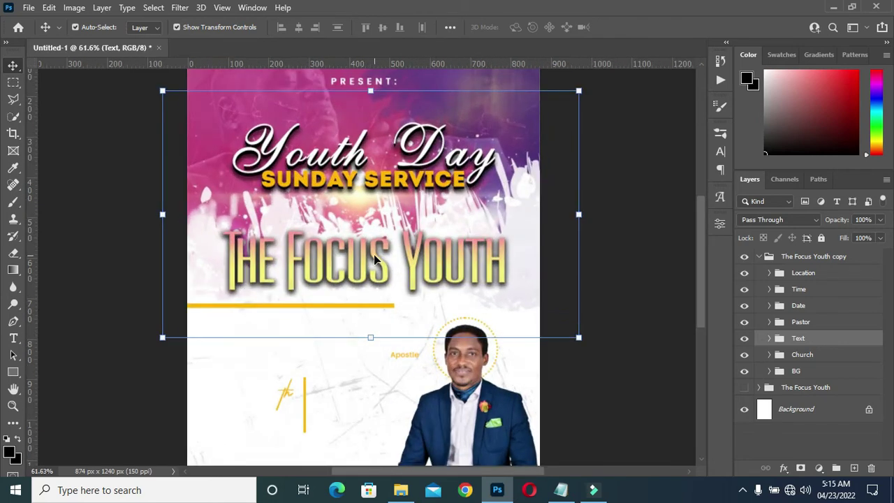
{"action": "left_click", "coordinate": [769, 338]}
{"action": "scroll", "coordinate": [828, 385], "scroll_direction": "down", "scroll_amount": 2}
{"action": "scroll", "coordinate": [824, 394], "scroll_direction": "down", "scroll_amount": 3}
{"action": "scroll", "coordinate": [824, 412], "scroll_direction": "down", "scroll_amount": 3}
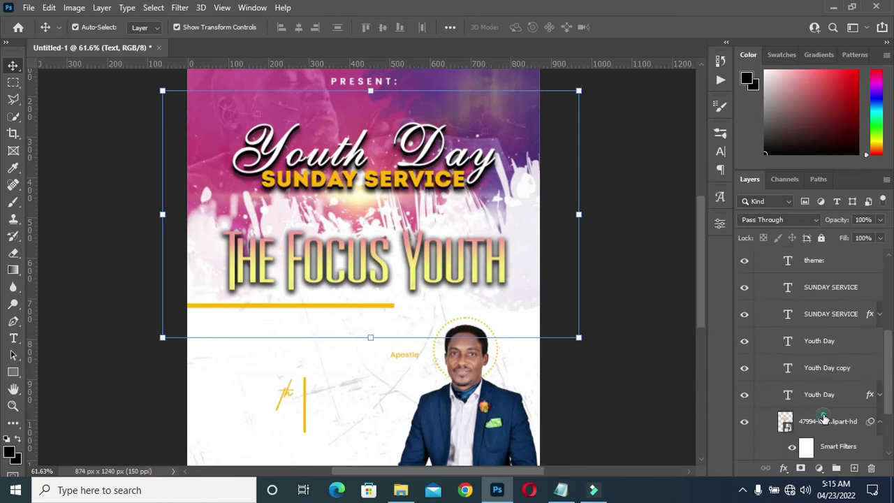
{"action": "scroll", "coordinate": [825, 420], "scroll_direction": "down", "scroll_amount": 1}
{"action": "left_click", "coordinate": [825, 420]}
{"action": "left_click_drag", "start_coordinate": [825, 411], "coordinate": [815, 265]}
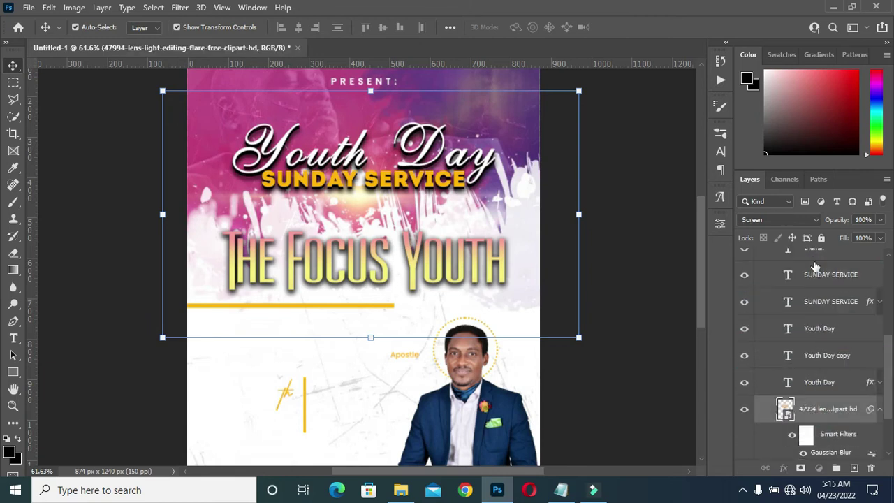
{"action": "left_click", "coordinate": [631, 251]}
Select the lens flare through the Youth Day layers and nudge them slightly down
{"action": "scroll", "coordinate": [399, 200], "scroll_direction": "down", "scroll_amount": 1}
{"action": "scroll", "coordinate": [376, 236], "scroll_direction": "down", "scroll_amount": 2}
{"action": "scroll", "coordinate": [378, 238], "scroll_direction": "up", "scroll_amount": 1}
{"action": "scroll", "coordinate": [378, 237], "scroll_direction": "down", "scroll_amount": 1}
{"action": "scroll", "coordinate": [377, 238], "scroll_direction": "down", "scroll_amount": 1}
{"action": "scroll", "coordinate": [846, 304], "scroll_direction": "up", "scroll_amount": 2}
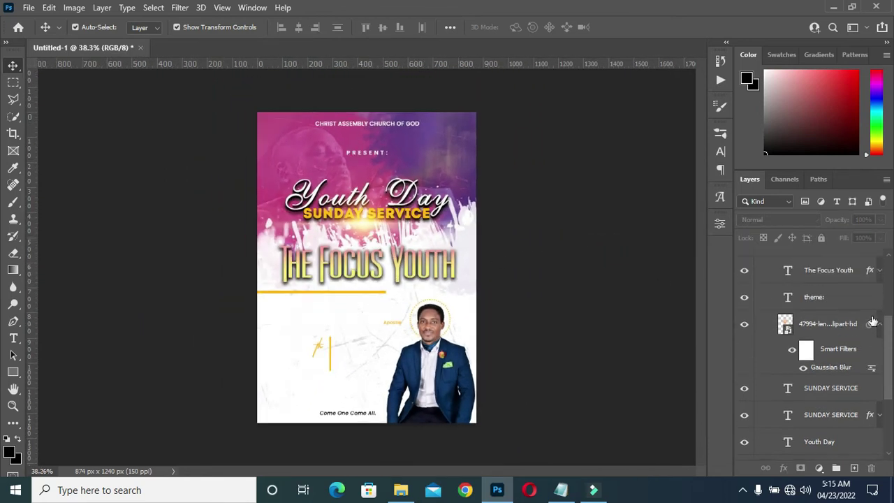
{"action": "left_click", "coordinate": [881, 326]}
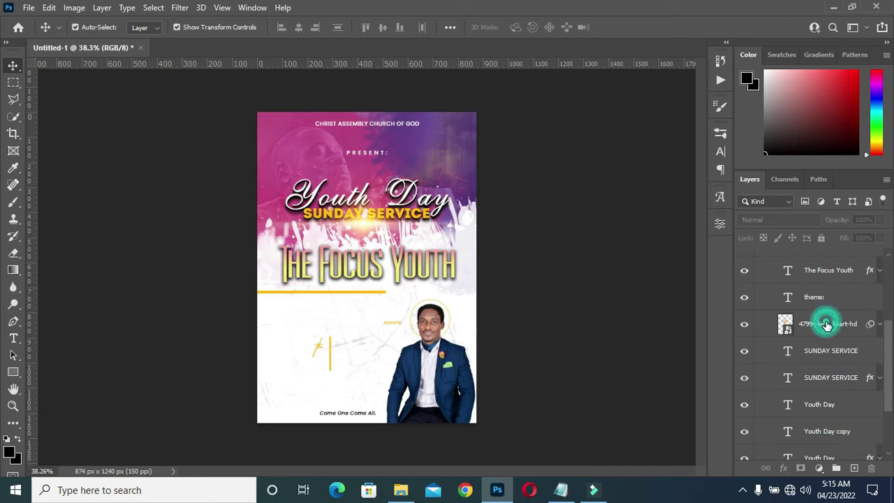
{"action": "left_click", "coordinate": [826, 323]}
{"action": "scroll", "coordinate": [828, 425], "scroll_direction": "down", "scroll_amount": 1}
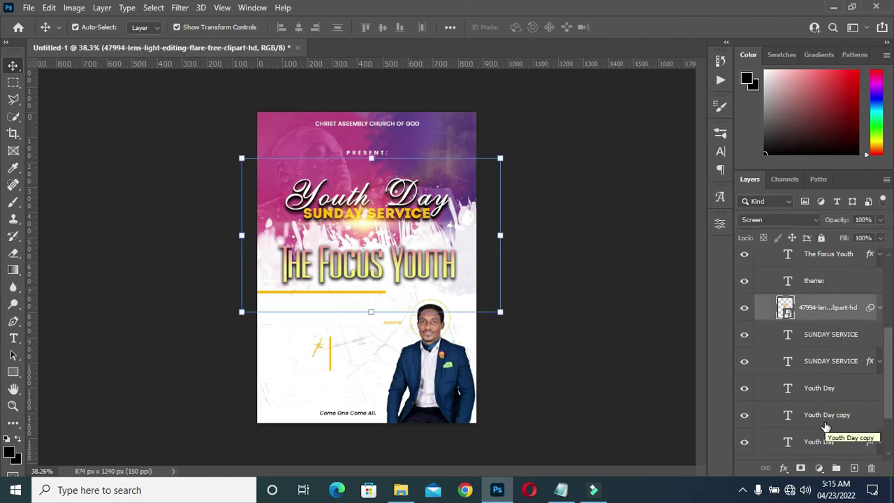
{"action": "scroll", "coordinate": [825, 433], "scroll_direction": "down", "scroll_amount": 1}
{"action": "left_click", "coordinate": [824, 428], "text": "shift"}
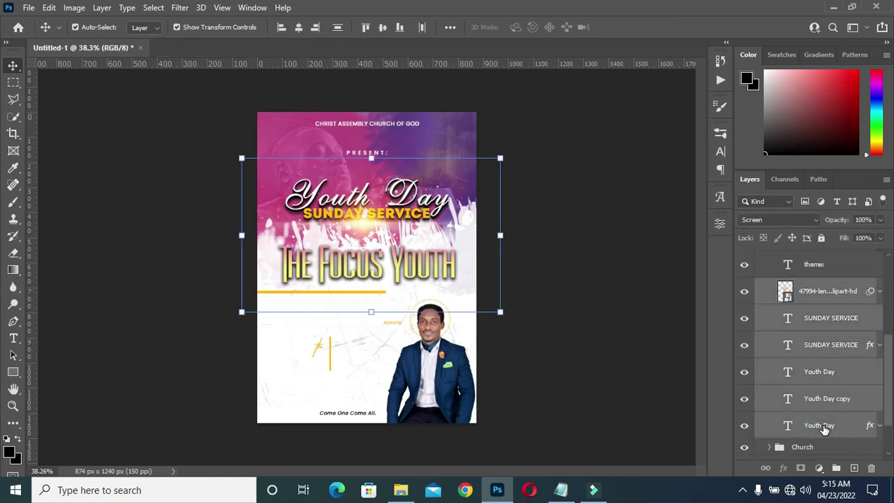
{"action": "key", "text": "Down"}
{"action": "key", "text": "Down"}
{"action": "key", "text": "Down"}
{"action": "key", "text": "Down"}
{"action": "key", "text": "Down"}
{"action": "key", "text": "Down"}
{"action": "key", "text": "Down"}
{"action": "key", "text": "Down"}
{"action": "key", "text": "Down"}
{"action": "key", "text": "Down"}
{"action": "key", "text": "Down"}
{"action": "key", "text": "Down"}
{"action": "key", "text": "Down"}
{"action": "key", "text": "Down"}
{"action": "key", "text": "Down"}
{"action": "key", "text": "Down"}
{"action": "key", "text": "Down"}
{"action": "key", "text": "Down"}
{"action": "key", "text": "Down"}
{"action": "key", "text": "Down"}
{"action": "key", "text": "Down"}
{"action": "key", "text": "Down"}
{"action": "key", "text": "Down"}
{"action": "key", "text": "Down"}
Change the 'theme:' text colour to black
{"action": "left_click", "coordinate": [626, 251]}
{"action": "scroll", "coordinate": [816, 315], "scroll_direction": "up", "scroll_amount": 2}
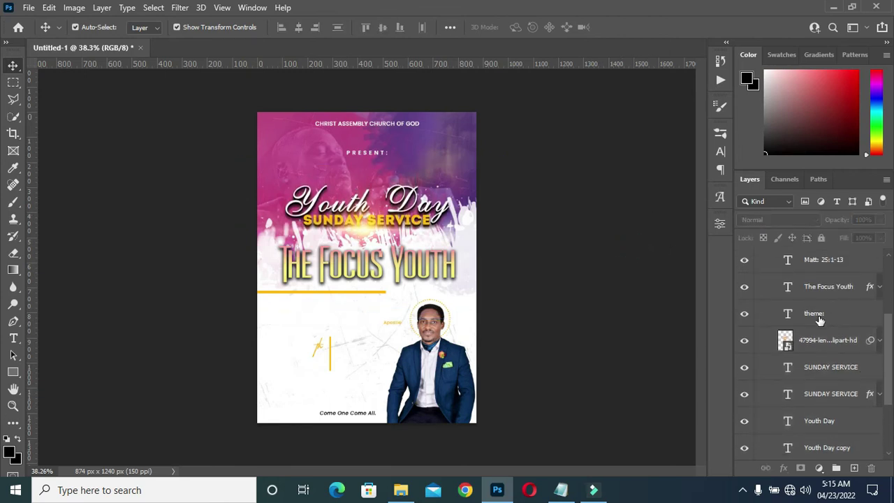
{"action": "left_click", "coordinate": [819, 319]}
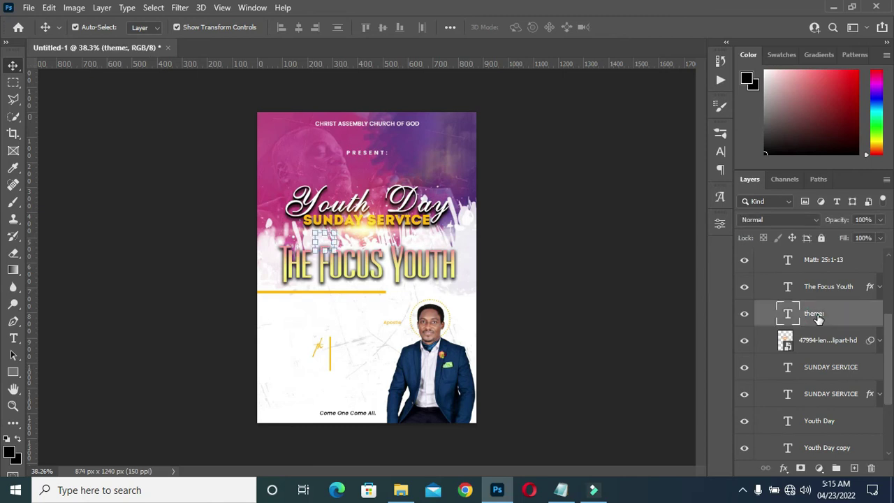
{"action": "key", "text": "t"}
{"action": "left_click", "coordinate": [523, 28]}
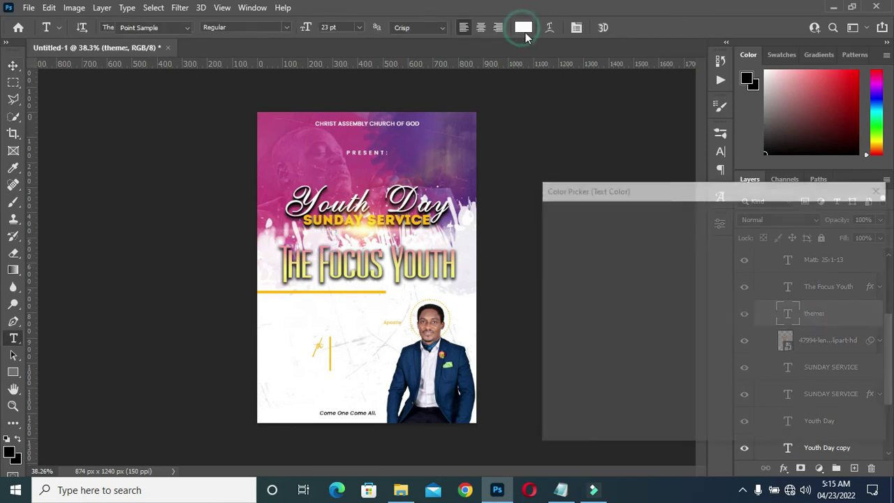
{"action": "left_click", "coordinate": [571, 387]}
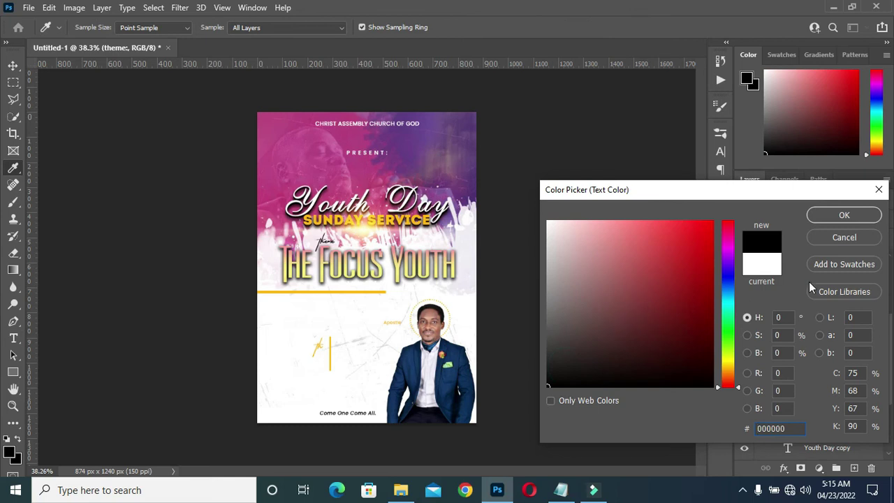
{"action": "left_click", "coordinate": [845, 216]}
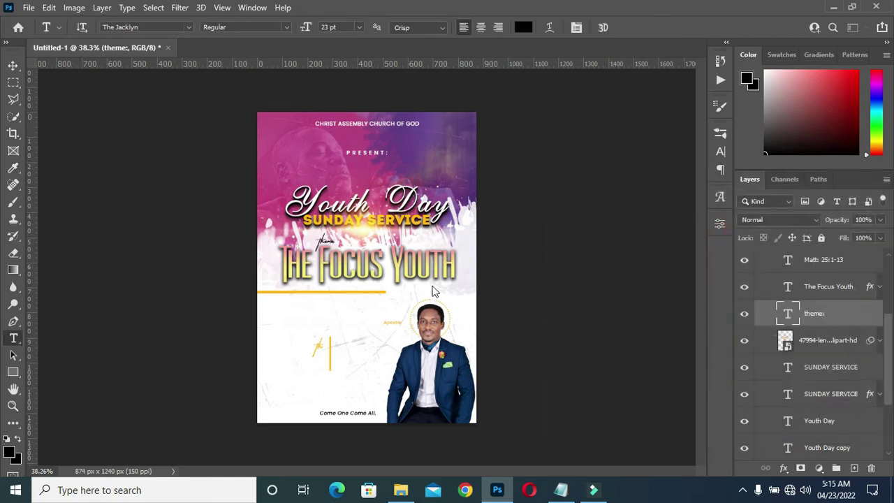
Make the 'Matt: 25:1-13' scripture reference text black
{"action": "scroll", "coordinate": [613, 376], "scroll_direction": "up", "scroll_amount": 1}
{"action": "scroll", "coordinate": [553, 356], "scroll_direction": "up", "scroll_amount": 2}
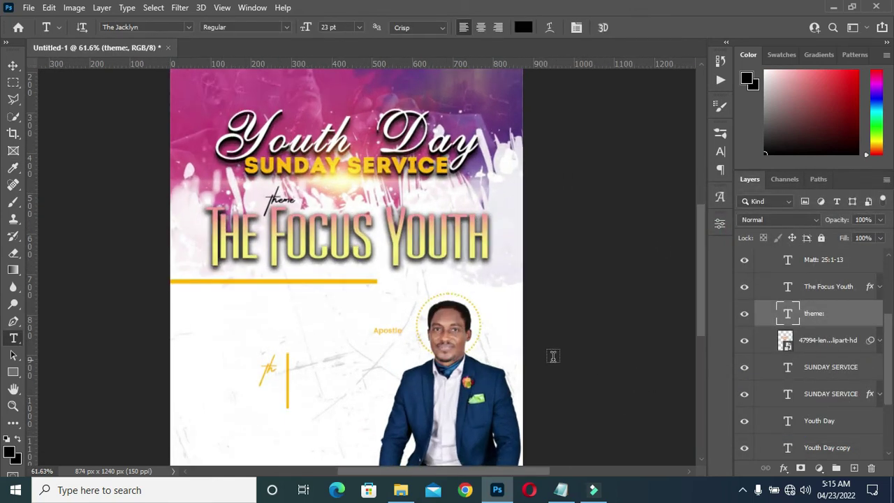
{"action": "scroll", "coordinate": [827, 308], "scroll_direction": "up", "scroll_amount": 2}
{"action": "scroll", "coordinate": [826, 307], "scroll_direction": "up", "scroll_amount": 1}
{"action": "left_click", "coordinate": [819, 295]}
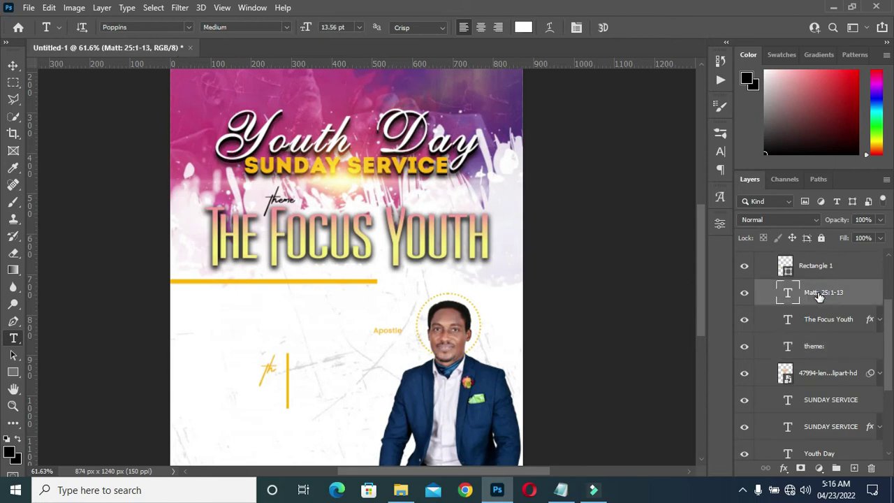
{"action": "left_click", "coordinate": [529, 29]}
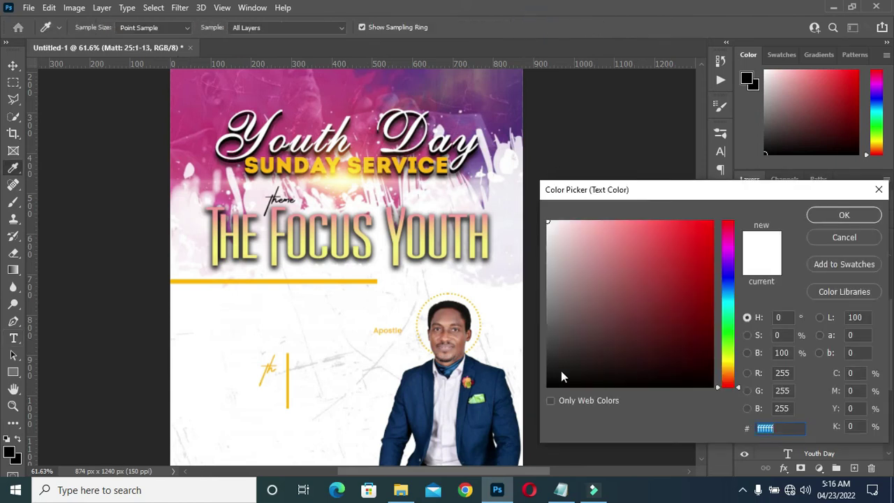
{"action": "left_click", "coordinate": [549, 385]}
{"action": "left_click", "coordinate": [844, 218]}
Fill the Rectangle 1 title underline bar with black 000000
{"action": "scroll", "coordinate": [796, 309], "scroll_direction": "up", "scroll_amount": 2}
{"action": "scroll", "coordinate": [797, 308], "scroll_direction": "up", "scroll_amount": 1}
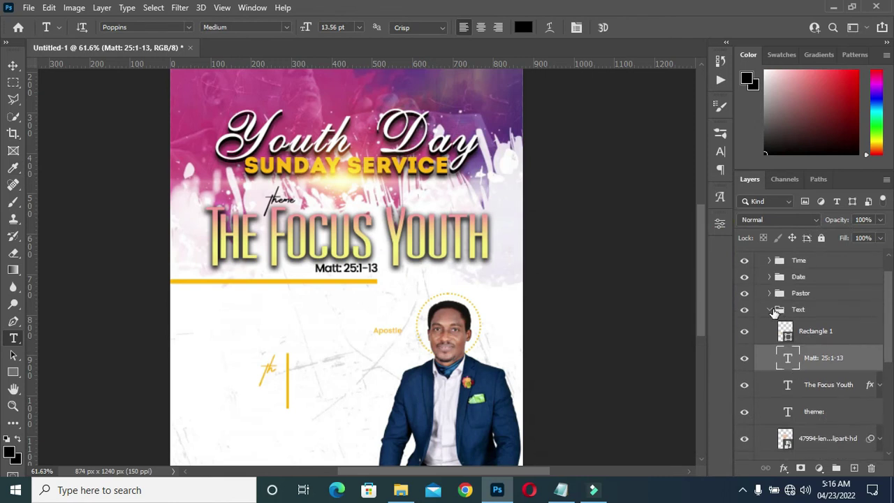
{"action": "left_click", "coordinate": [772, 310]}
{"action": "left_click", "coordinate": [769, 338]}
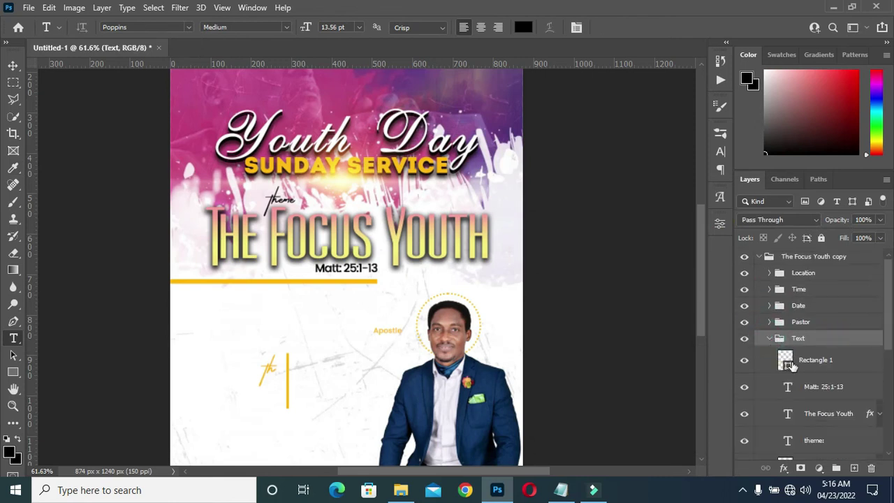
{"action": "double_click", "coordinate": [786, 363]}
{"action": "type", "text": "000000"}
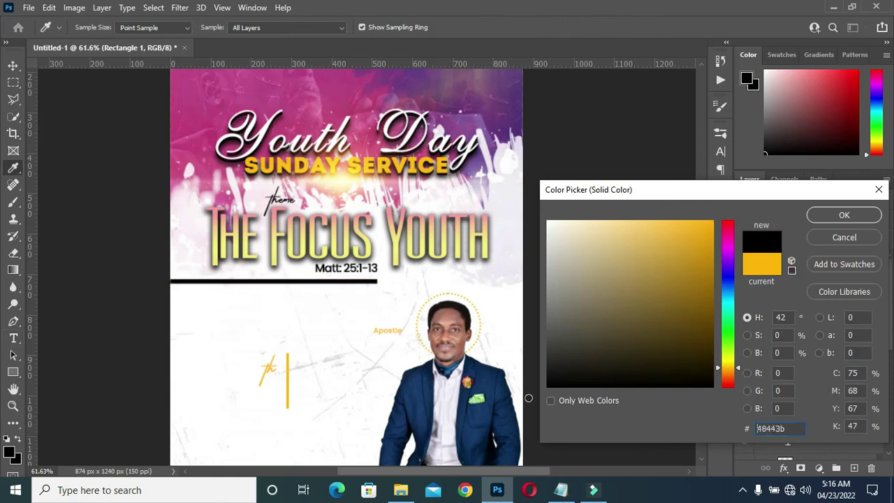
{"action": "left_click", "coordinate": [844, 216]}
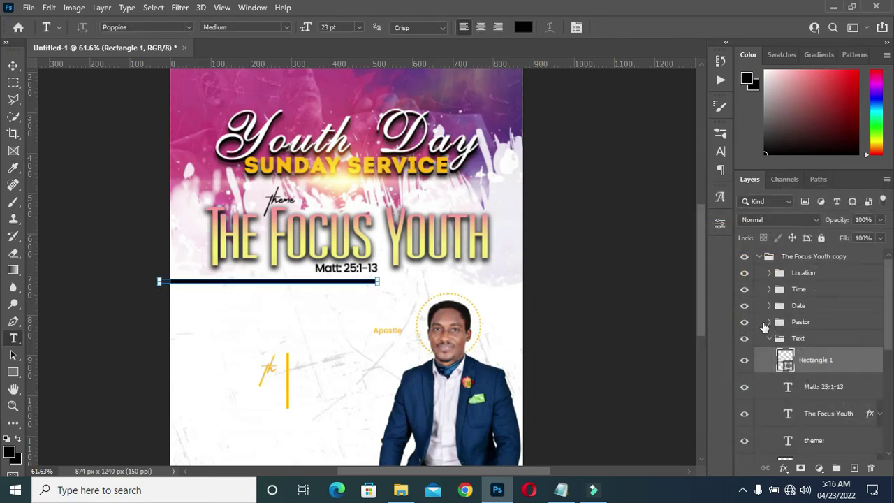
Set Ellipse 1 and Ellipse 1 copy colours to black in the Pastor group
{"action": "left_click", "coordinate": [777, 338]}
{"action": "left_click", "coordinate": [769, 322]}
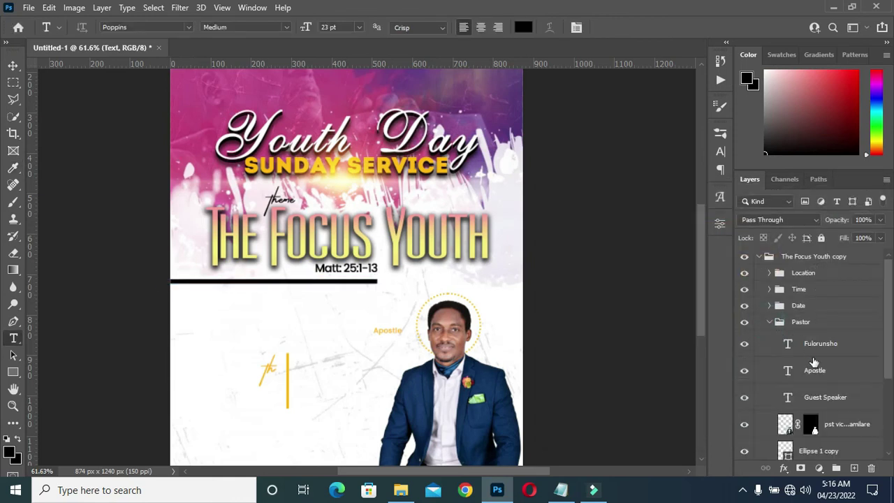
{"action": "scroll", "coordinate": [808, 403], "scroll_direction": "down", "scroll_amount": 2}
{"action": "scroll", "coordinate": [808, 403], "scroll_direction": "down", "scroll_amount": 1}
{"action": "left_click", "coordinate": [786, 415]}
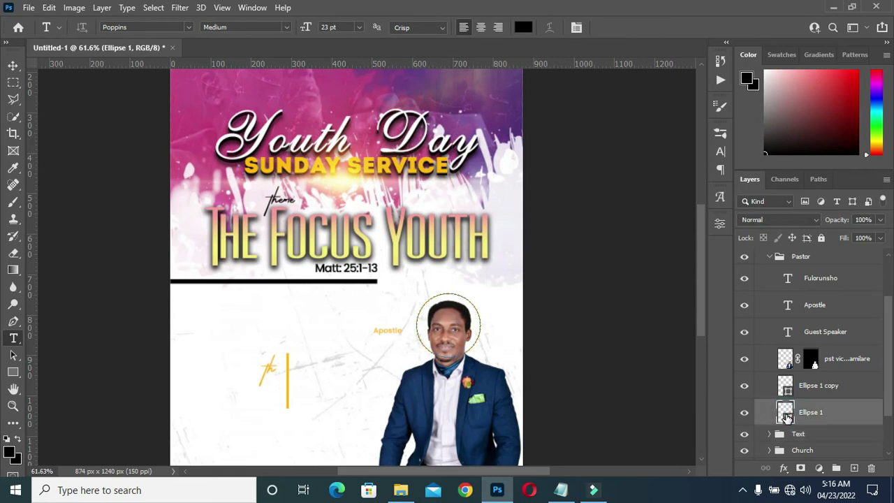
{"action": "double_click", "coordinate": [786, 415]}
{"action": "left_click_drag", "start_coordinate": [596, 355], "coordinate": [548, 387]}
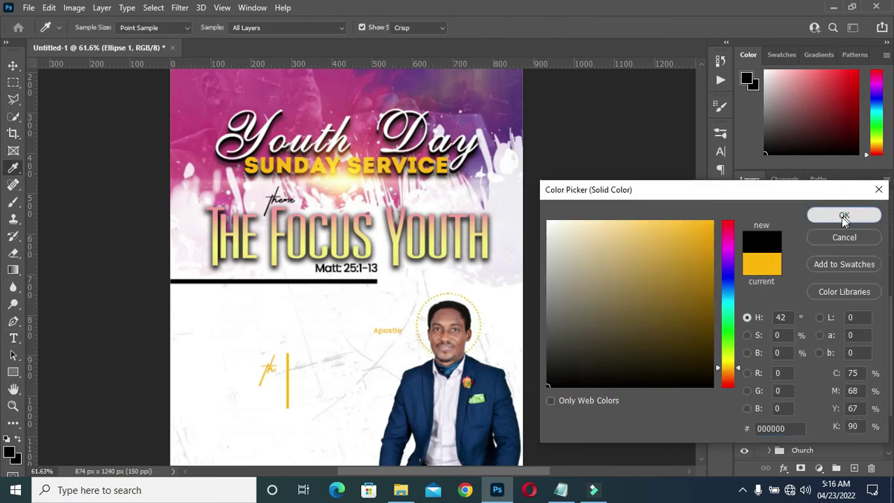
{"action": "left_click", "coordinate": [844, 218]}
{"action": "double_click", "coordinate": [786, 410]}
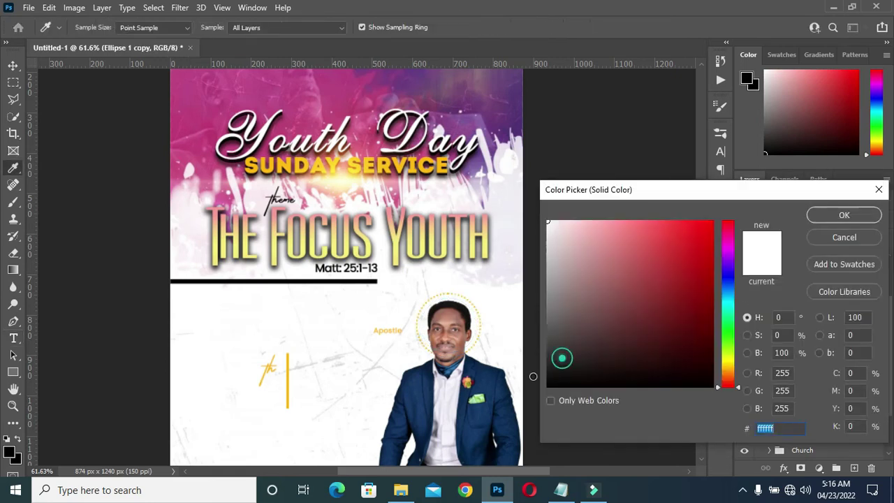
{"action": "left_click", "coordinate": [844, 214]}
Make the photo ring's dotted stroke black
{"action": "left_click", "coordinate": [811, 412]}
{"action": "left_click", "coordinate": [720, 223]}
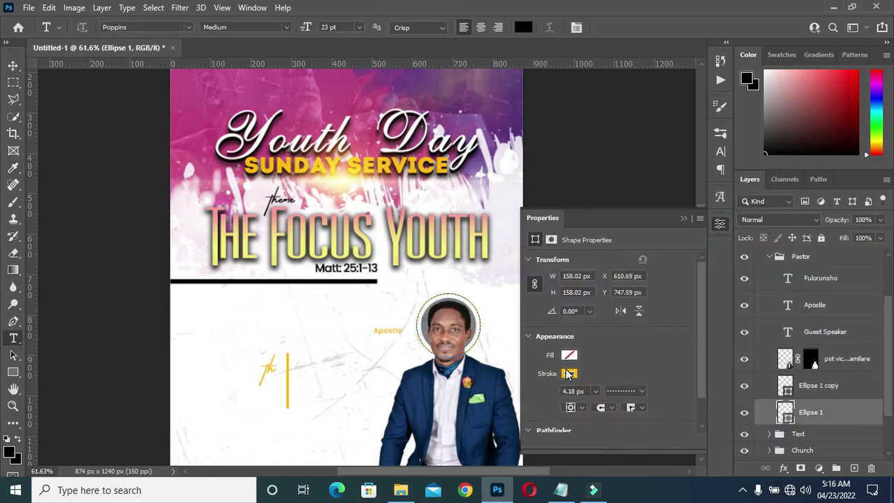
{"action": "left_click", "coordinate": [570, 374]}
{"action": "left_click", "coordinate": [546, 322]}
{"action": "left_click", "coordinate": [721, 223]}
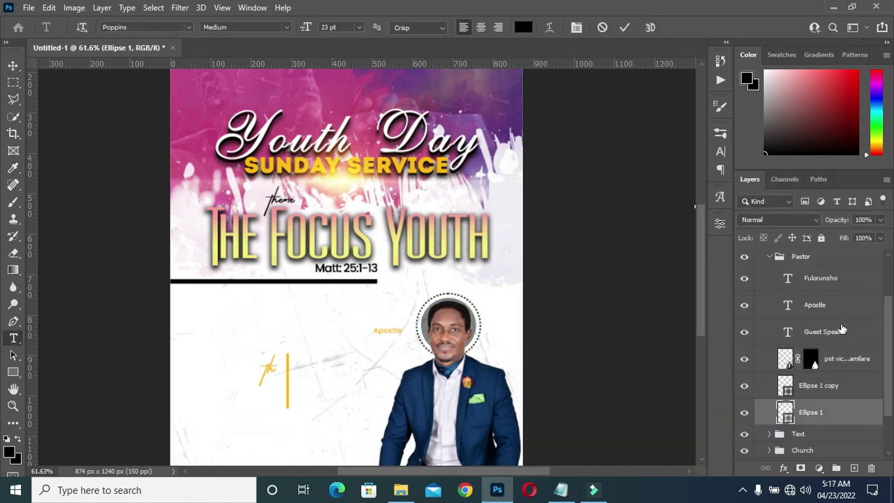
Recolour the Guest Speaker caption and the speaker's name text to 000000
{"action": "scroll", "coordinate": [851, 334], "scroll_direction": "up", "scroll_amount": 1}
{"action": "left_click", "coordinate": [825, 364]}
{"action": "left_click", "coordinate": [523, 27]}
{"action": "type", "text": "000000"}
{"action": "left_click", "coordinate": [844, 214]}
{"action": "left_click", "coordinate": [810, 309]}
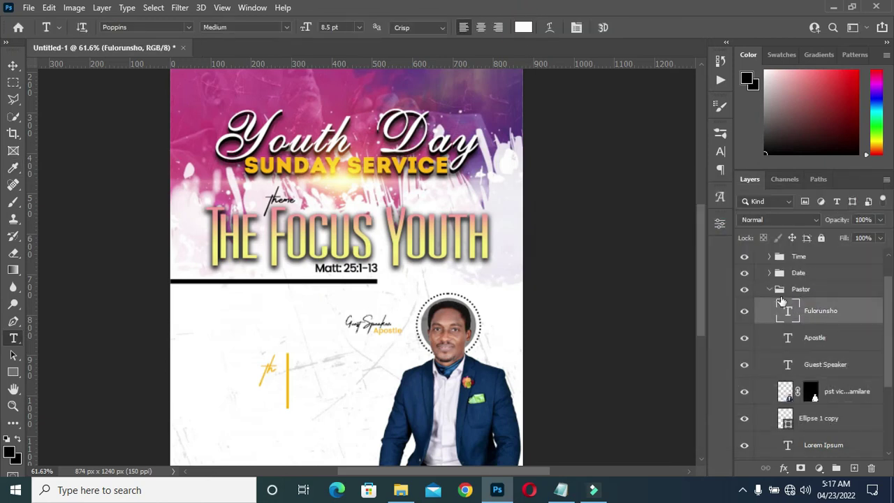
{"action": "left_click", "coordinate": [523, 28]}
{"action": "type", "text": "000000"}
{"action": "left_click", "coordinate": [845, 213]}
Turn the SUNDAY, 8, th and MAY date texts black
{"action": "scroll", "coordinate": [395, 358], "scroll_direction": "down", "scroll_amount": 3}
{"action": "scroll", "coordinate": [395, 358], "scroll_direction": "up", "scroll_amount": 1}
{"action": "scroll", "coordinate": [395, 358], "scroll_direction": "up", "scroll_amount": 2}
{"action": "left_click", "coordinate": [769, 290]}
{"action": "left_click", "coordinate": [769, 305]}
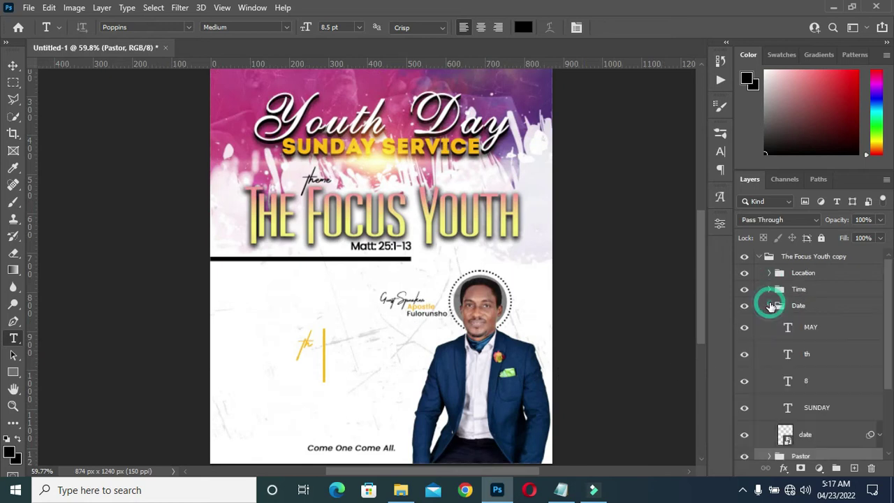
{"action": "scroll", "coordinate": [771, 306], "scroll_direction": "down", "scroll_amount": 1}
{"action": "left_click", "coordinate": [813, 312]}
{"action": "left_click", "coordinate": [814, 365], "text": "shift"}
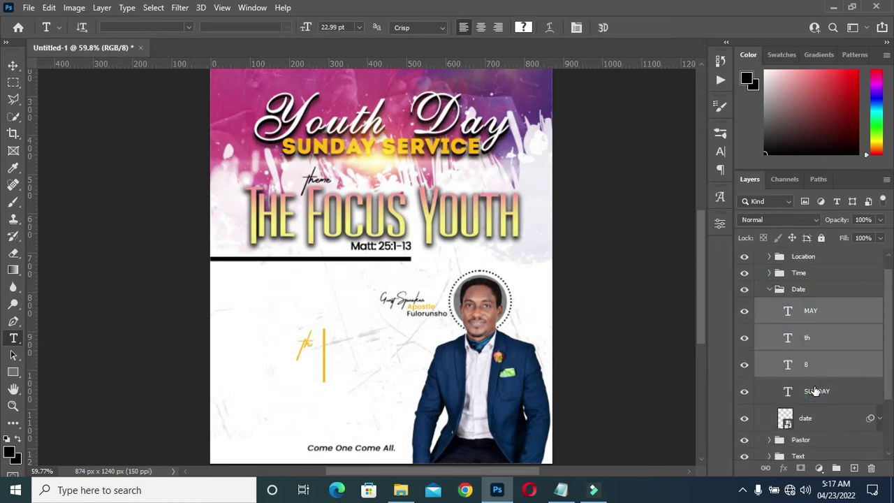
{"action": "left_click", "coordinate": [815, 391], "text": "shift"}
{"action": "left_click", "coordinate": [524, 27]}
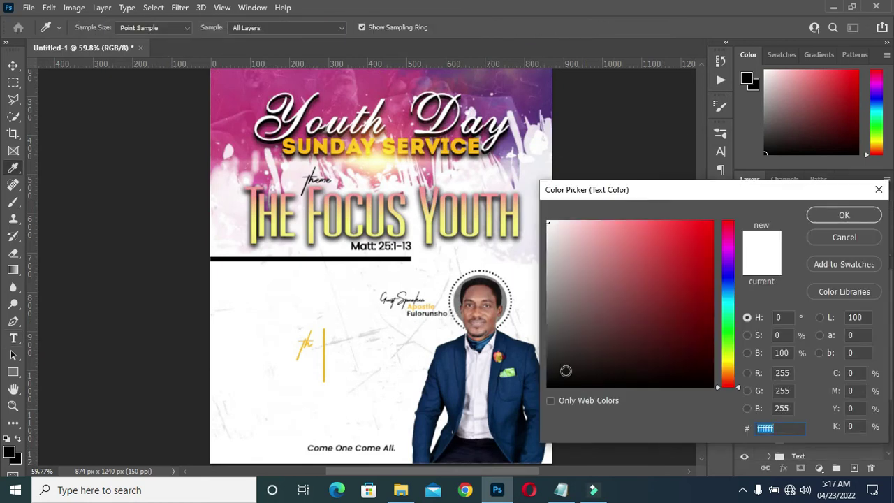
{"action": "left_click_drag", "start_coordinate": [566, 371], "coordinate": [549, 387]}
{"action": "left_click", "coordinate": [844, 215]}
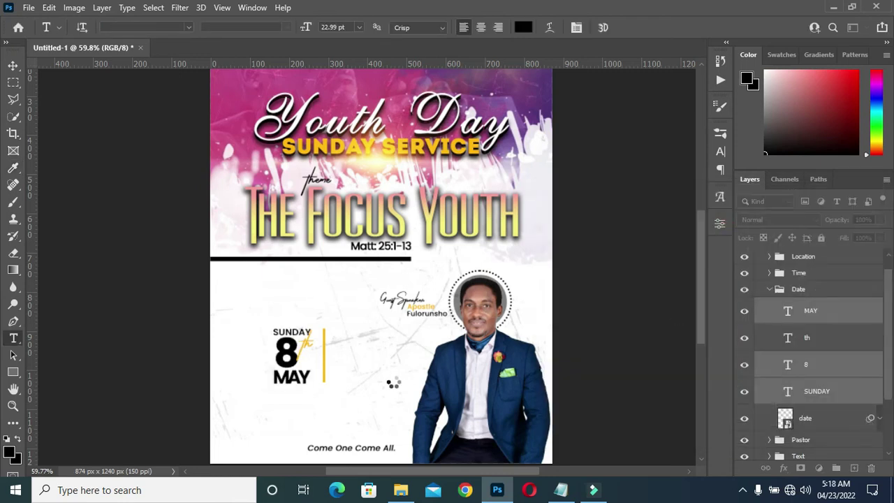
{"action": "scroll", "coordinate": [394, 383], "scroll_direction": "down", "scroll_amount": 1}
{"action": "left_click", "coordinate": [796, 419]}
{"action": "left_click", "coordinate": [74, 8]}
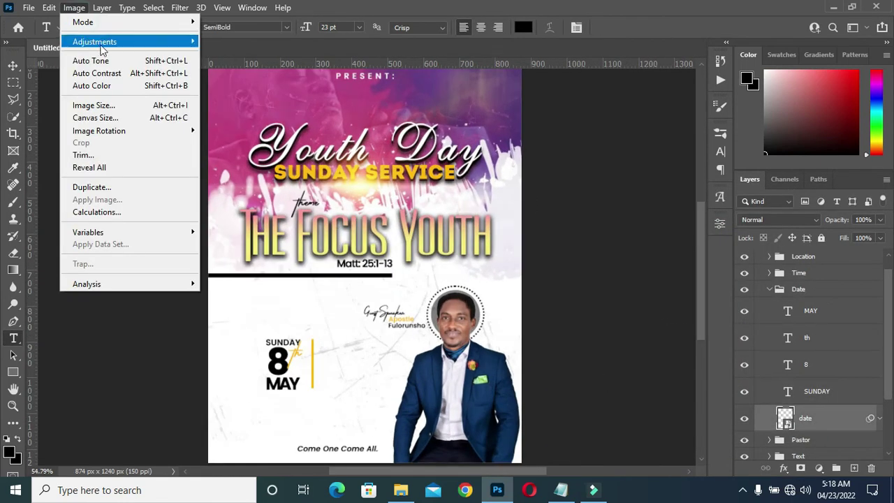
Darken the calendar icon to black with Hue/Saturation lightness
{"action": "left_click", "coordinate": [230, 112]}
{"action": "key", "text": "Escape"}
{"action": "left_click", "coordinate": [69, 14]}
{"action": "left_click", "coordinate": [230, 127]}
{"action": "left_click_drag", "start_coordinate": [411, 204], "coordinate": [345, 203]}
{"action": "left_click", "coordinate": [565, 94]}
Turn the clock icon black using Hue/Saturation lightness
{"action": "left_click", "coordinate": [770, 289]}
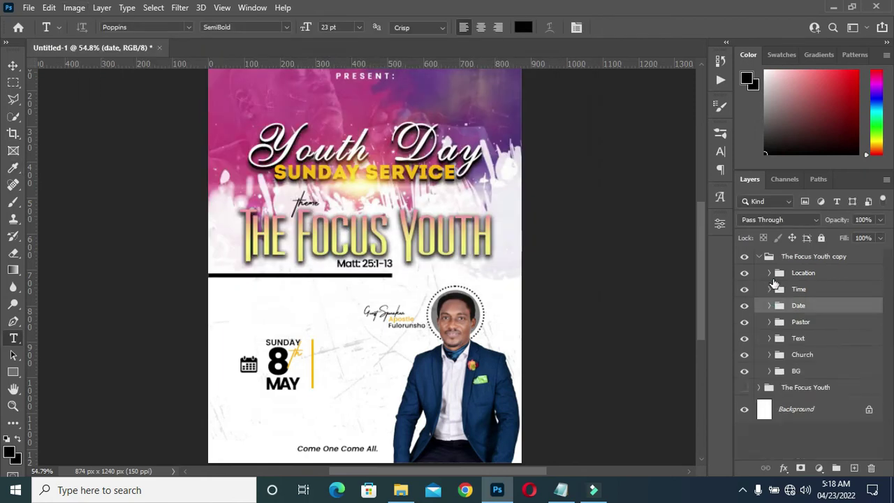
{"action": "left_click", "coordinate": [811, 391]}
{"action": "left_click", "coordinate": [812, 364]}
{"action": "left_click", "coordinate": [74, 8]}
{"action": "left_click", "coordinate": [241, 110]}
{"action": "left_click_drag", "start_coordinate": [412, 225], "coordinate": [347, 223]}
{"action": "left_click", "coordinate": [558, 94]}
Set the 8:00 AM time text colour to 000000
{"action": "key", "text": "t"}
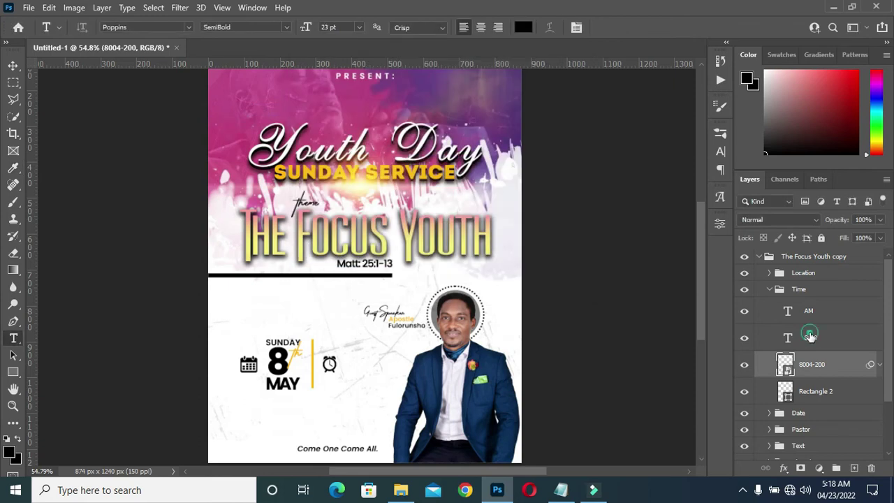
{"action": "left_click", "coordinate": [810, 312]}
{"action": "left_click", "coordinate": [523, 27]}
{"action": "type", "text": "000000"}
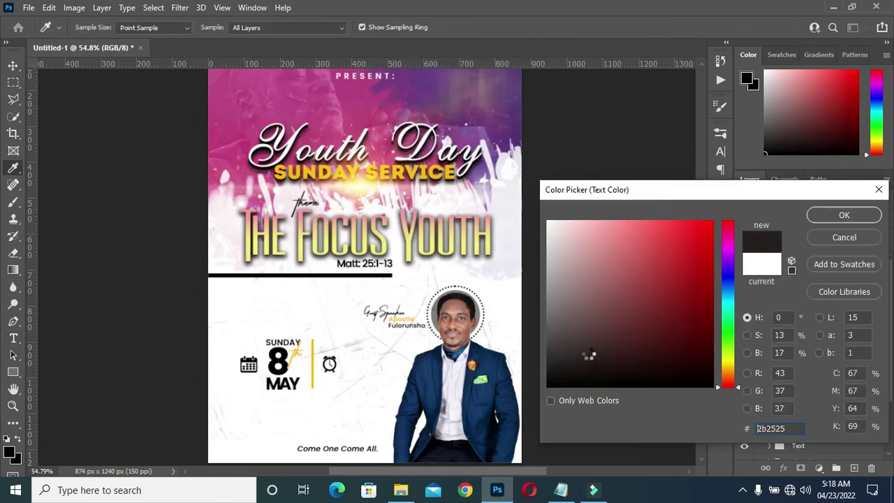
{"action": "left_click", "coordinate": [844, 217]}
{"action": "left_click_drag", "start_coordinate": [704, 293], "coordinate": [705, 332]}
{"action": "left_click", "coordinate": [799, 289]}
Make all the church address text layers black
{"action": "left_click", "coordinate": [770, 290]}
{"action": "left_click", "coordinate": [769, 272]}
{"action": "left_click", "coordinate": [836, 320]}
{"action": "left_click", "coordinate": [831, 294], "text": "shift"}
{"action": "left_click", "coordinate": [523, 27]}
{"action": "key", "text": "Return"}
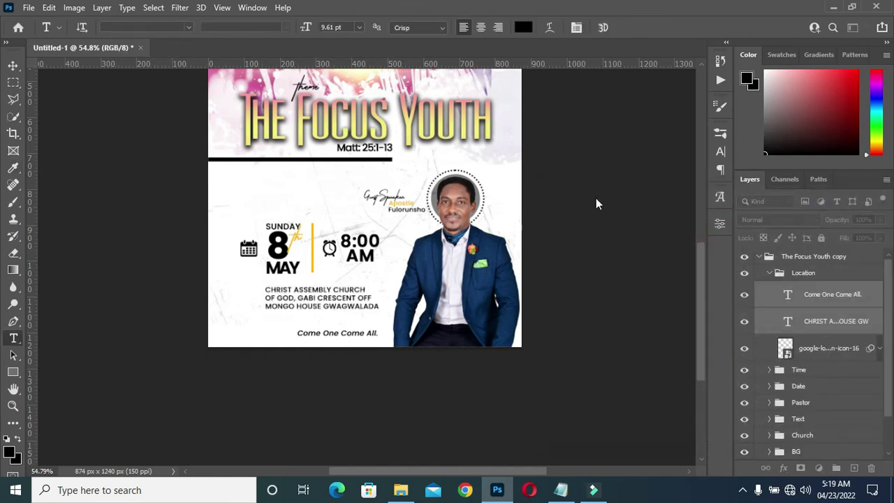
Darken the location pin icon to black with Hue/Saturation lightness -100
{"action": "left_click", "coordinate": [811, 348]}
{"action": "left_click", "coordinate": [81, 9]}
{"action": "left_click", "coordinate": [245, 100]}
{"action": "left_click_drag", "start_coordinate": [410, 226], "coordinate": [345, 225]}
{"action": "left_click", "coordinate": [563, 97]}
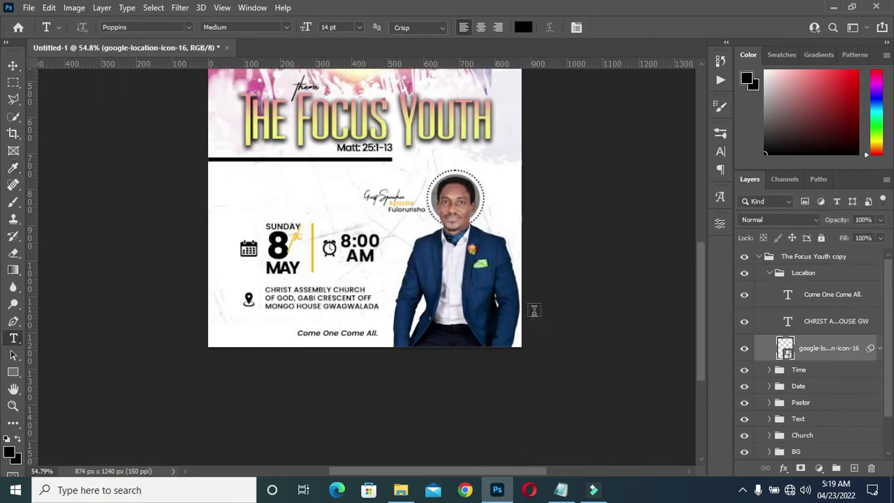
{"action": "left_click", "coordinate": [770, 272]}
Fill the Rectangle 3 footer bar with golden yellow ffb400
{"action": "left_click", "coordinate": [772, 395]}
{"action": "double_click", "coordinate": [772, 395]}
{"action": "left_click_drag", "start_coordinate": [615, 344], "coordinate": [548, 386]}
{"action": "left_click", "coordinate": [305, 130]}
{"action": "left_click", "coordinate": [312, 250]}
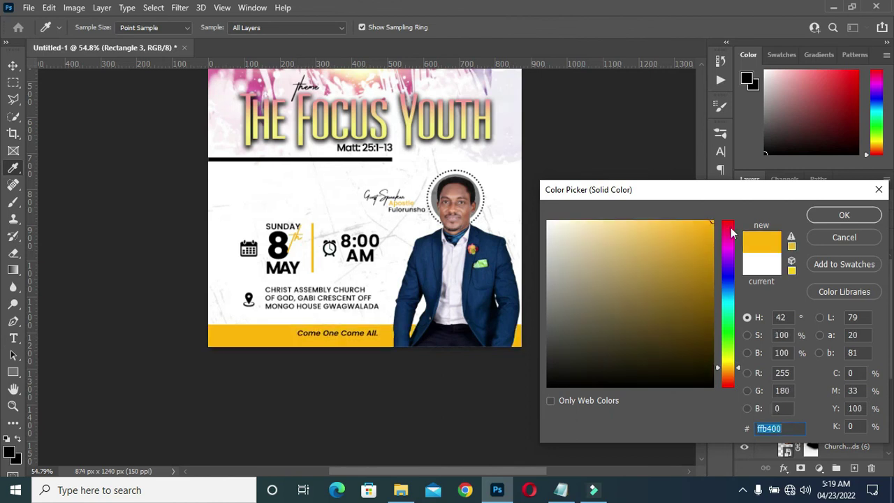
{"action": "left_click", "coordinate": [844, 214]}
{"action": "key", "text": "t"}
{"action": "scroll", "coordinate": [424, 357], "scroll_direction": "down", "scroll_amount": 2}
{"action": "scroll", "coordinate": [424, 358], "scroll_direction": "down", "scroll_amount": 1}
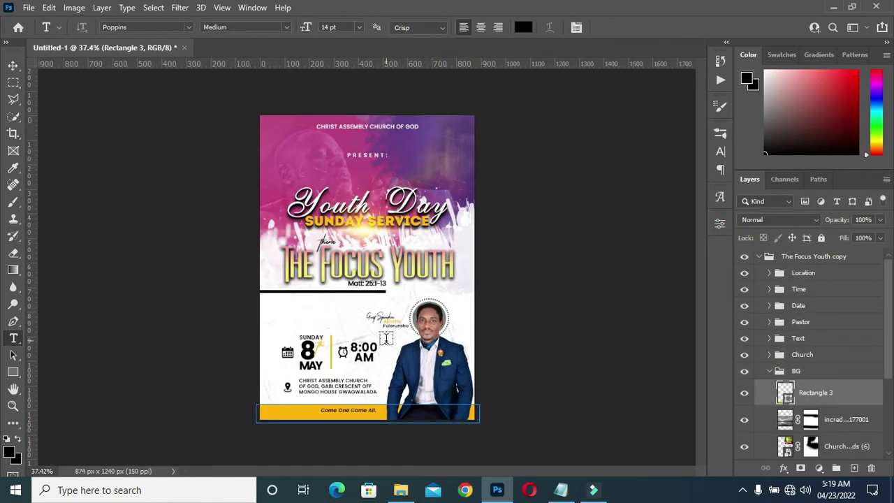
Enlarge the Pastor group photo to about 107% and shift it up and right
{"action": "key", "text": "v"}
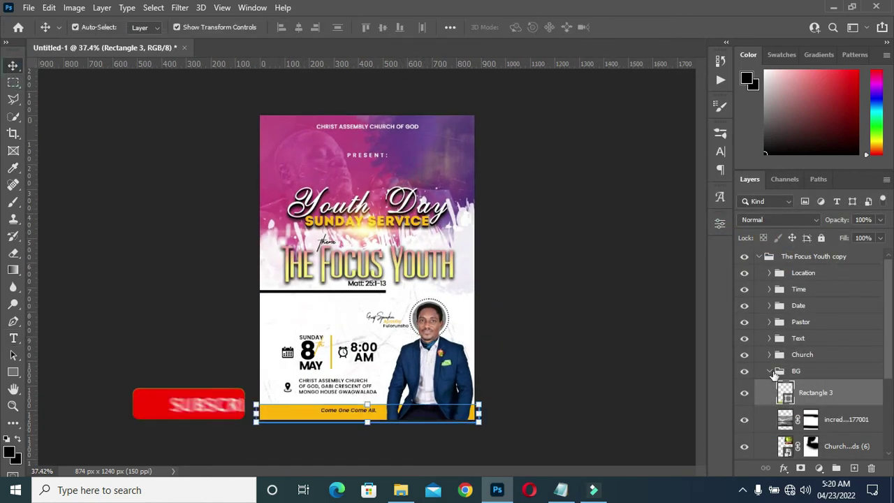
{"action": "left_click", "coordinate": [769, 371]}
{"action": "left_click", "coordinate": [802, 323]}
{"action": "scroll", "coordinate": [395, 285], "scroll_direction": "up", "scroll_amount": 2}
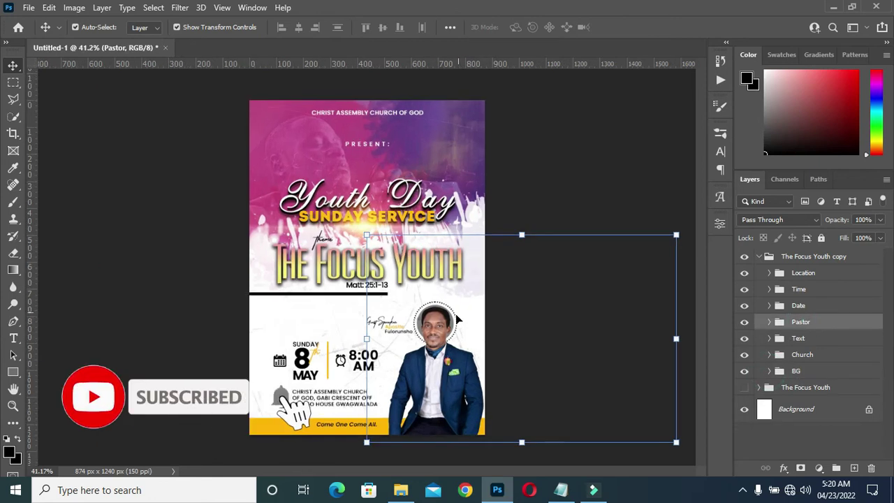
{"action": "scroll", "coordinate": [395, 285], "scroll_direction": "up", "scroll_amount": 1}
{"action": "left_click_drag", "start_coordinate": [357, 224], "coordinate": [354, 208]}
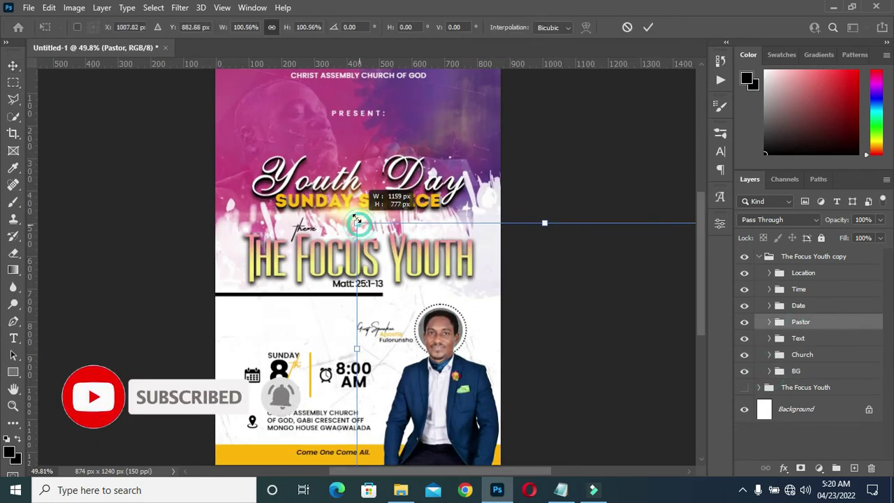
{"action": "left_click_drag", "start_coordinate": [540, 217], "coordinate": [540, 206]}
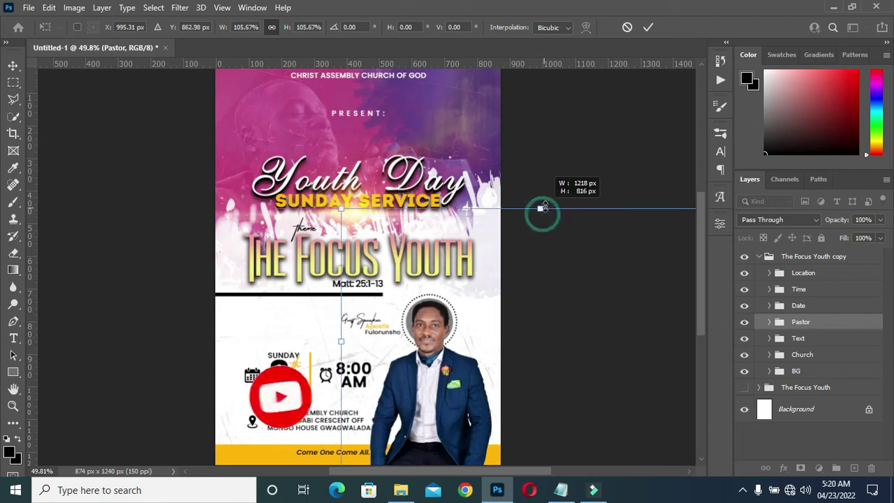
{"action": "left_click_drag", "start_coordinate": [464, 375], "coordinate": [475, 375]}
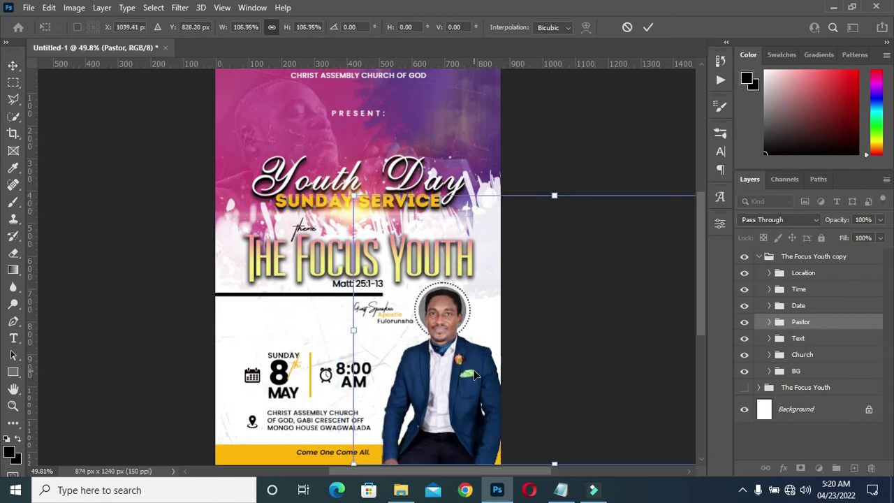
{"action": "scroll", "coordinate": [389, 316], "scroll_direction": "down", "scroll_amount": 2}
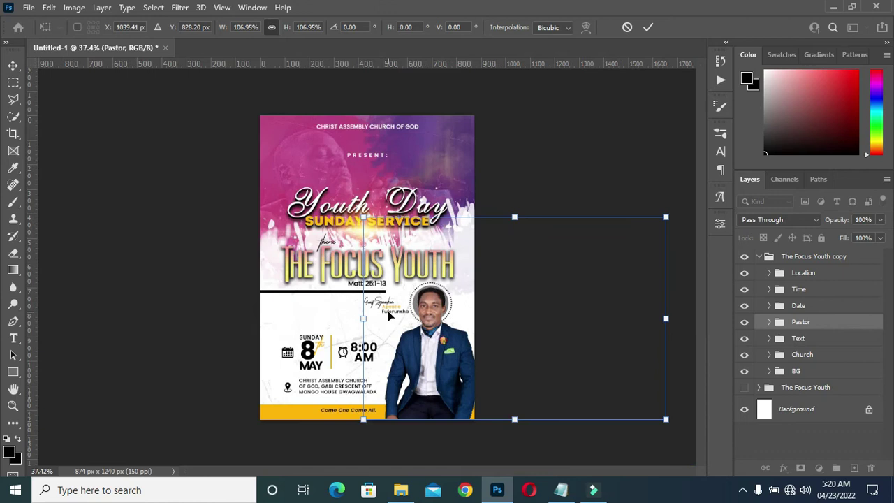
{"action": "left_click", "coordinate": [648, 27]}
Scale the Date and Time groups to about 108% and move them up
{"action": "scroll", "coordinate": [367, 268], "scroll_direction": "up", "scroll_amount": 1}
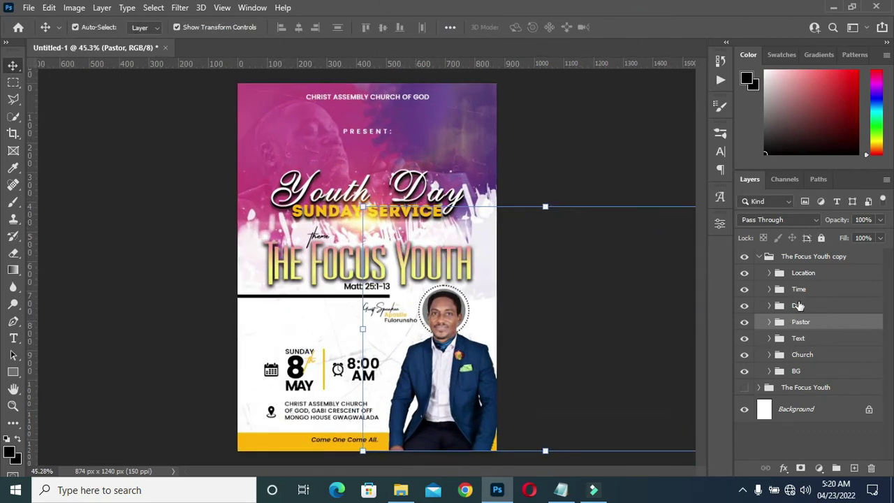
{"action": "left_click", "coordinate": [798, 306]}
{"action": "left_click", "coordinate": [803, 274], "text": "shift"}
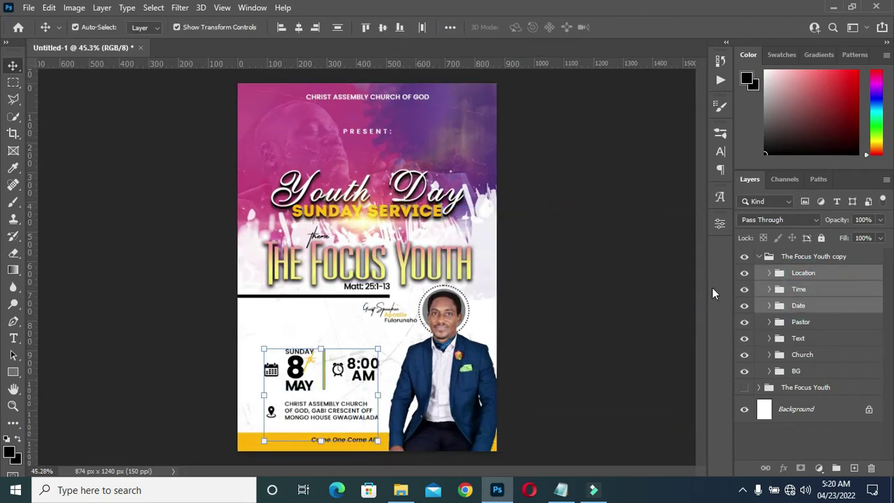
{"action": "left_click", "coordinate": [786, 277], "text": "ctrl"}
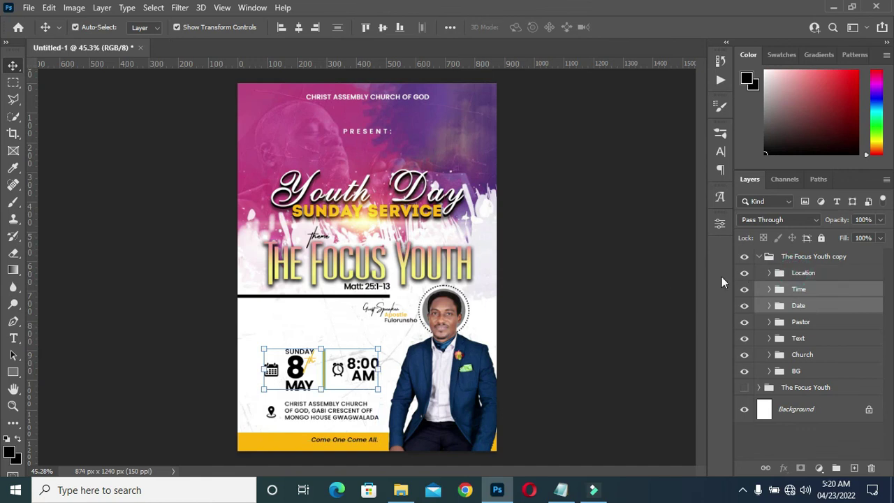
{"action": "left_click", "coordinate": [321, 349]}
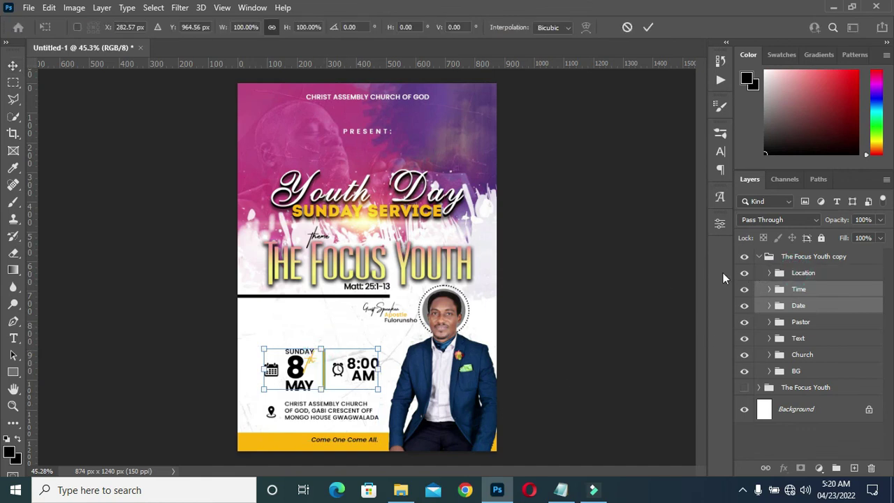
{"action": "scroll", "coordinate": [297, 420], "scroll_direction": "up", "scroll_amount": 1}
{"action": "scroll", "coordinate": [297, 419], "scroll_direction": "up", "scroll_amount": 1}
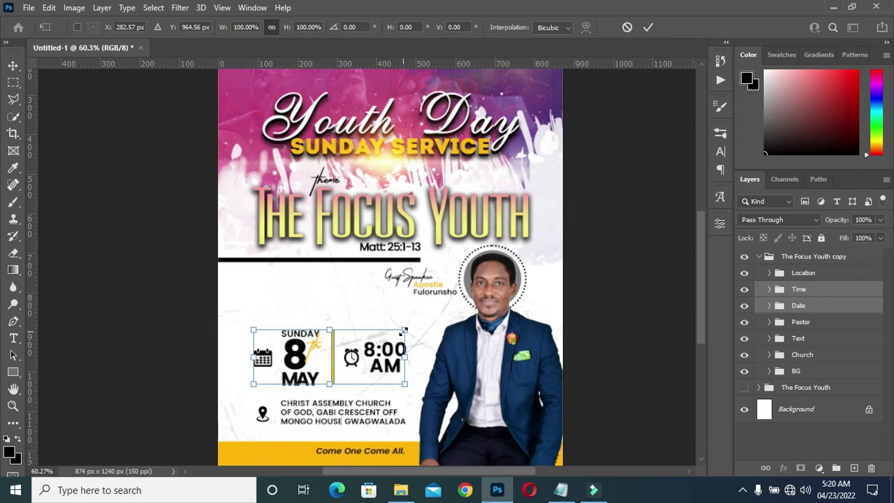
{"action": "left_click_drag", "start_coordinate": [403, 331], "coordinate": [416, 325]}
{"action": "left_click_drag", "start_coordinate": [338, 361], "coordinate": [338, 338]}
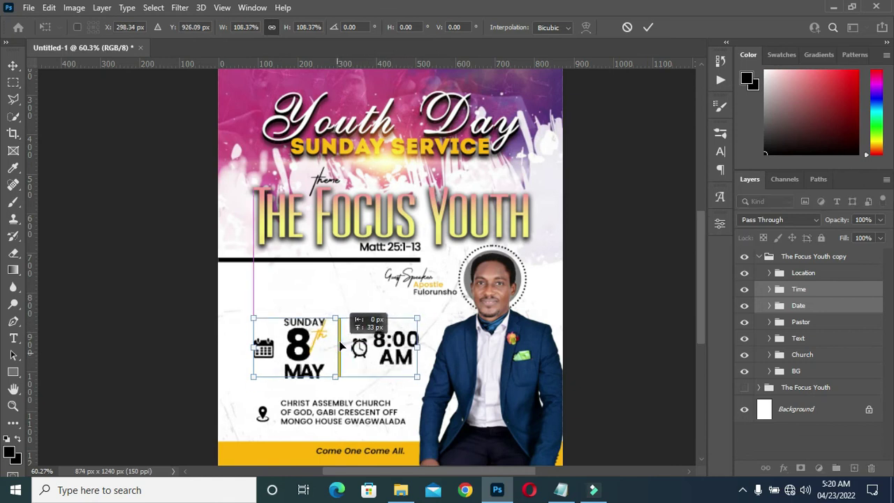
{"action": "left_click", "coordinate": [649, 28]}
Raise the church address text and pin icon slightly
{"action": "left_click", "coordinate": [768, 275]}
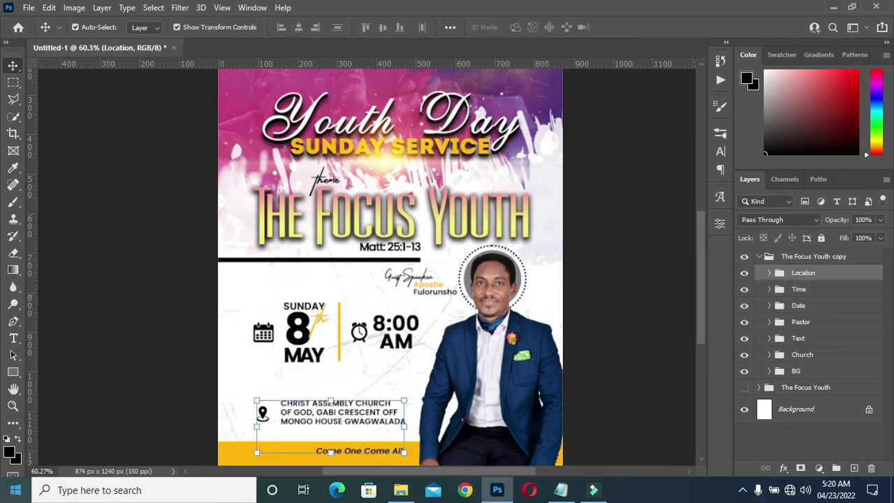
{"action": "left_click", "coordinate": [769, 274]}
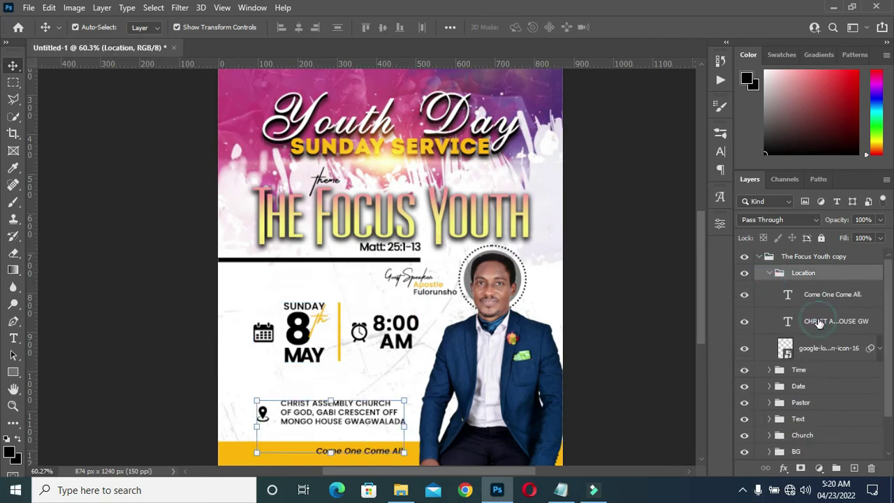
{"action": "left_click", "coordinate": [821, 322]}
{"action": "left_click", "coordinate": [818, 348], "text": "shift"}
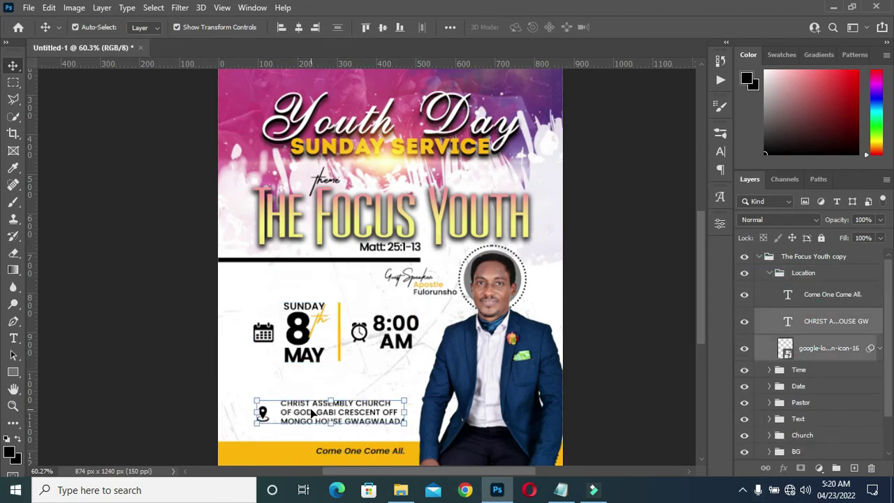
{"action": "left_click_drag", "start_coordinate": [313, 417], "coordinate": [313, 403]}
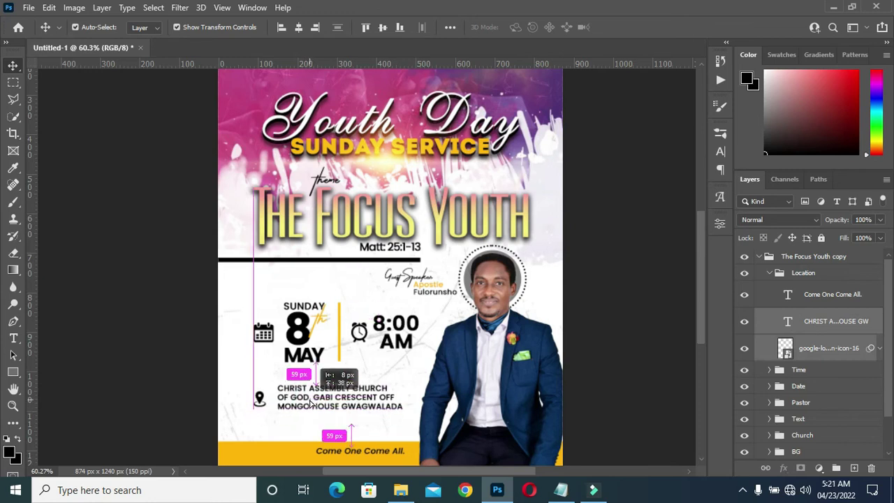
{"action": "left_click_drag", "start_coordinate": [312, 405], "coordinate": [312, 412]}
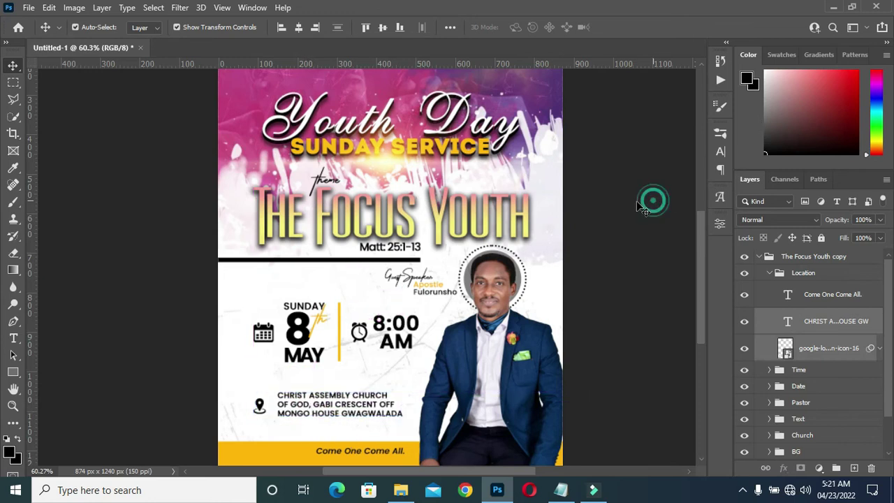
{"action": "scroll", "coordinate": [524, 255], "scroll_direction": "down", "scroll_amount": 3}
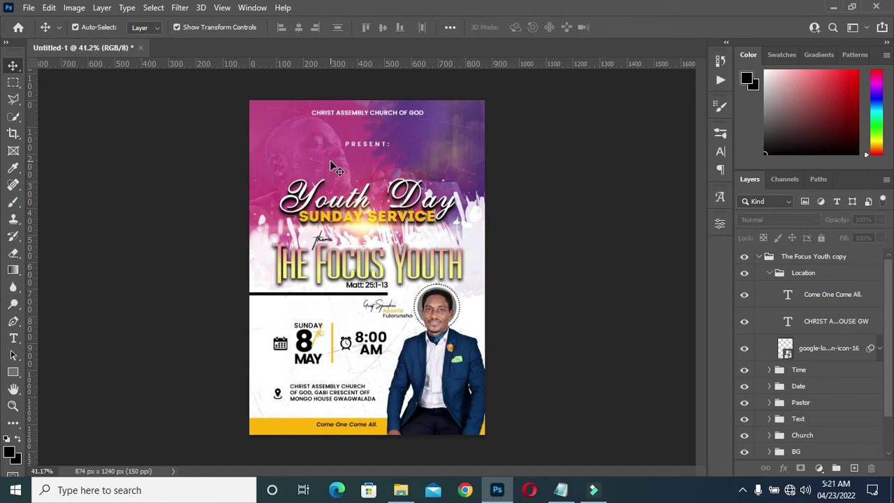
Drag the small 'theme:' label so it sits just above the start of THE
{"action": "scroll", "coordinate": [348, 211], "scroll_direction": "up", "scroll_amount": 2}
{"action": "scroll", "coordinate": [348, 211], "scroll_direction": "up", "scroll_amount": 2}
{"action": "left_click_drag", "start_coordinate": [304, 234], "coordinate": [311, 236]}
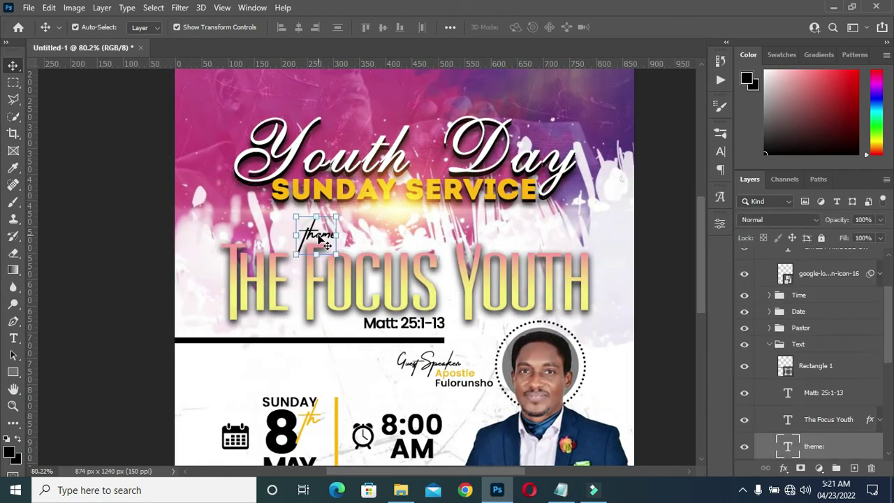
{"action": "left_click_drag", "start_coordinate": [311, 236], "coordinate": [311, 244]}
{"action": "scroll", "coordinate": [338, 207], "scroll_direction": "down", "scroll_amount": 3}
{"action": "left_click", "coordinate": [540, 209]}
Collapse the Text, Location and The Focus Youth copy layer groups
{"action": "scroll", "coordinate": [375, 205], "scroll_direction": "down", "scroll_amount": 2}
{"action": "scroll", "coordinate": [375, 205], "scroll_direction": "up", "scroll_amount": 2}
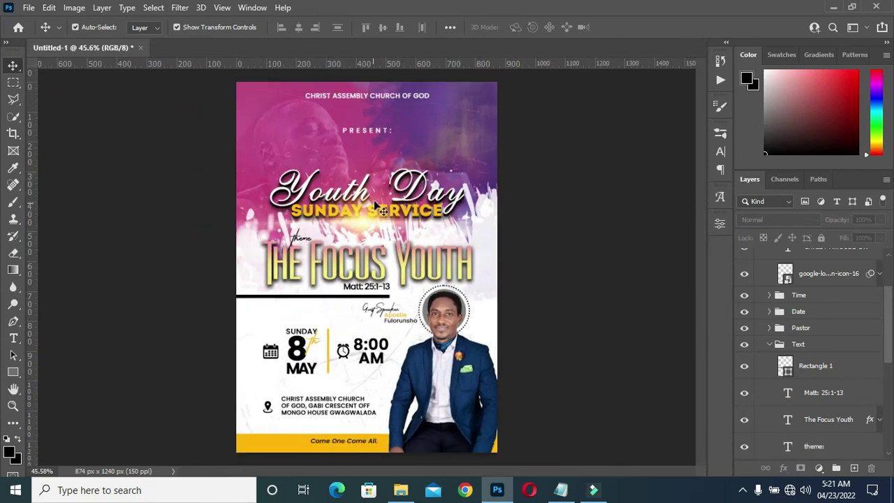
{"action": "scroll", "coordinate": [408, 170], "scroll_direction": "up", "scroll_amount": 1}
{"action": "scroll", "coordinate": [409, 170], "scroll_direction": "down", "scroll_amount": 1}
{"action": "scroll", "coordinate": [389, 246], "scroll_direction": "up", "scroll_amount": 1}
{"action": "scroll", "coordinate": [376, 230], "scroll_direction": "down", "scroll_amount": 1}
{"action": "scroll", "coordinate": [377, 223], "scroll_direction": "up", "scroll_amount": 1}
{"action": "left_click", "coordinate": [770, 343]}
{"action": "scroll", "coordinate": [769, 315], "scroll_direction": "up", "scroll_amount": 2}
{"action": "left_click", "coordinate": [769, 273]}
{"action": "left_click", "coordinate": [757, 258]}
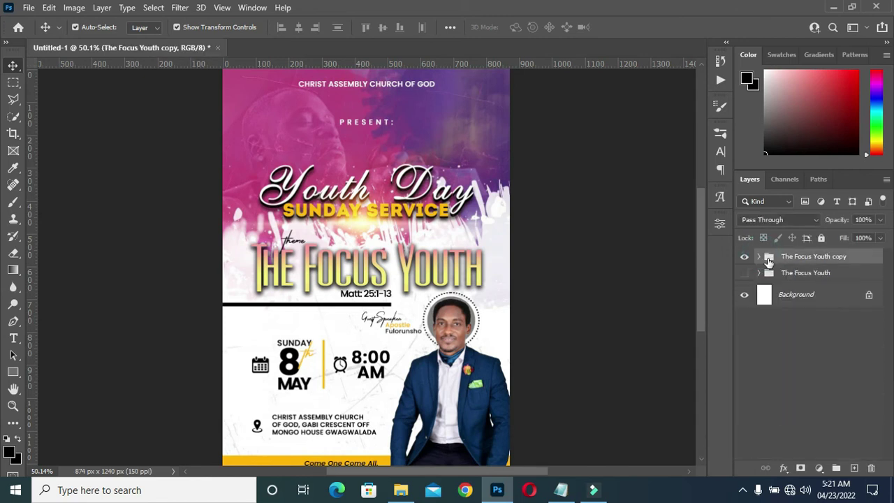
{"action": "left_click", "coordinate": [590, 283]}
{"action": "scroll", "coordinate": [370, 224], "scroll_direction": "down", "scroll_amount": 1}
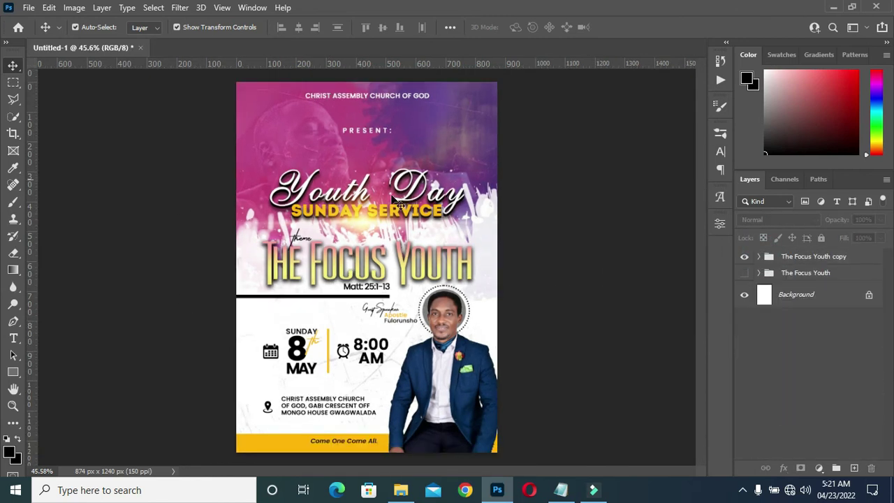